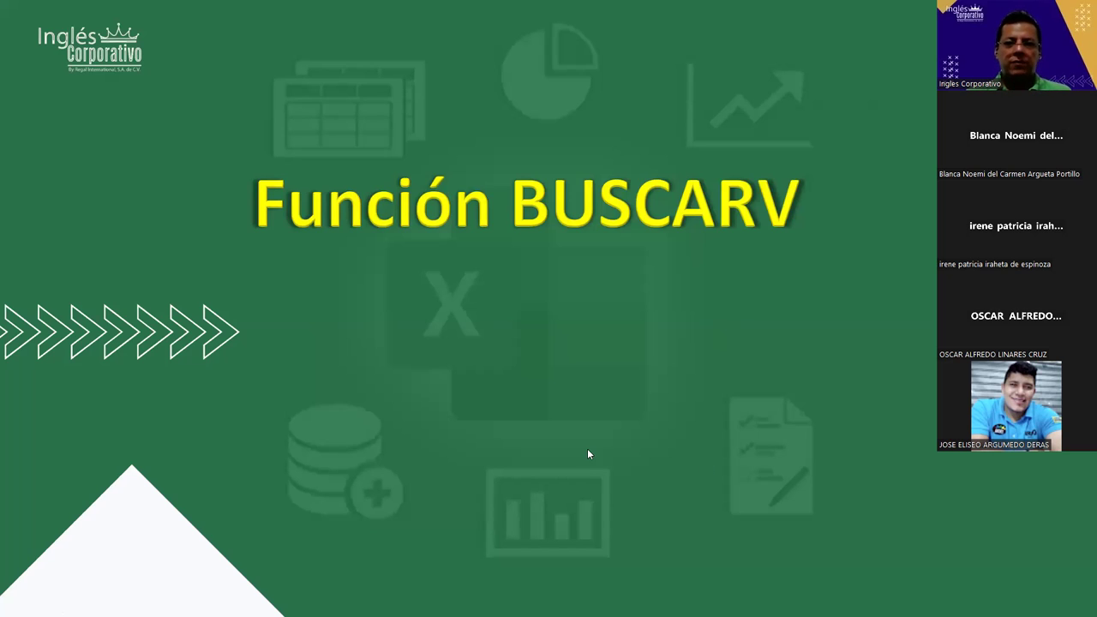
Step: Advance the slideshow to the 'Objetivo' slide
left_click(656, 408)
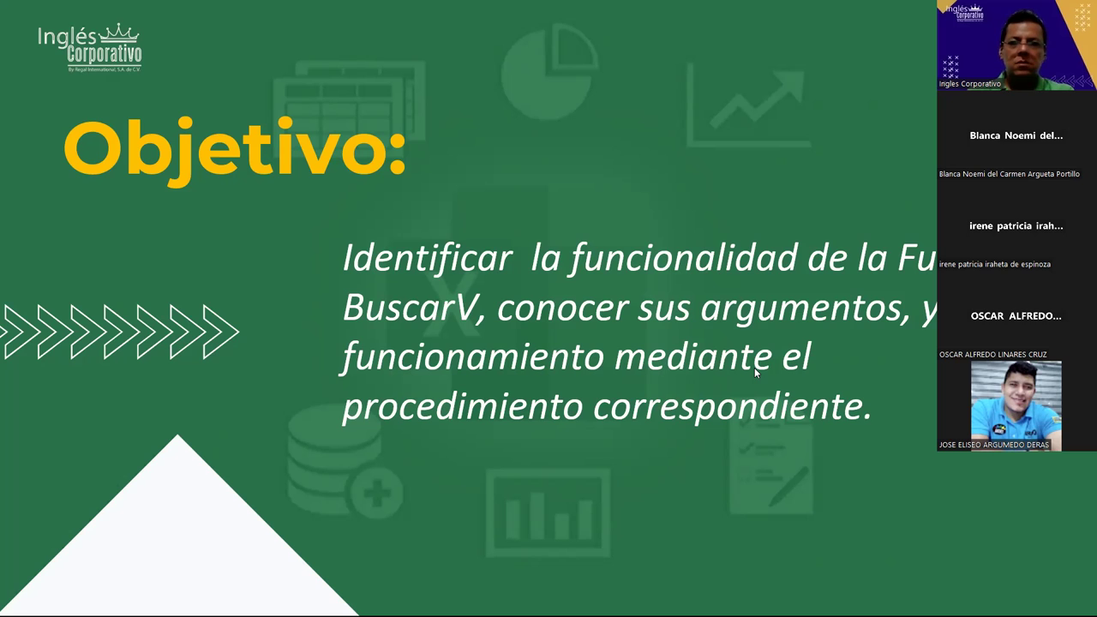
Step: Switch to the Buscar_02 sheet, zoom to 130%, and select the F3 and H3 boxes
key("alt+Tab")
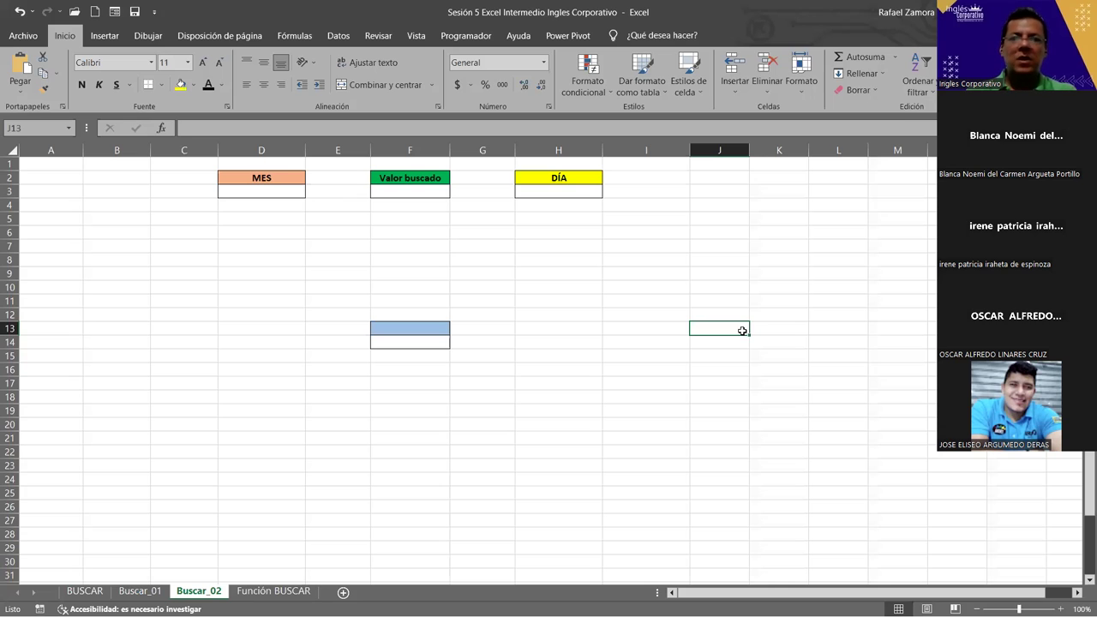
left_click(695, 289)
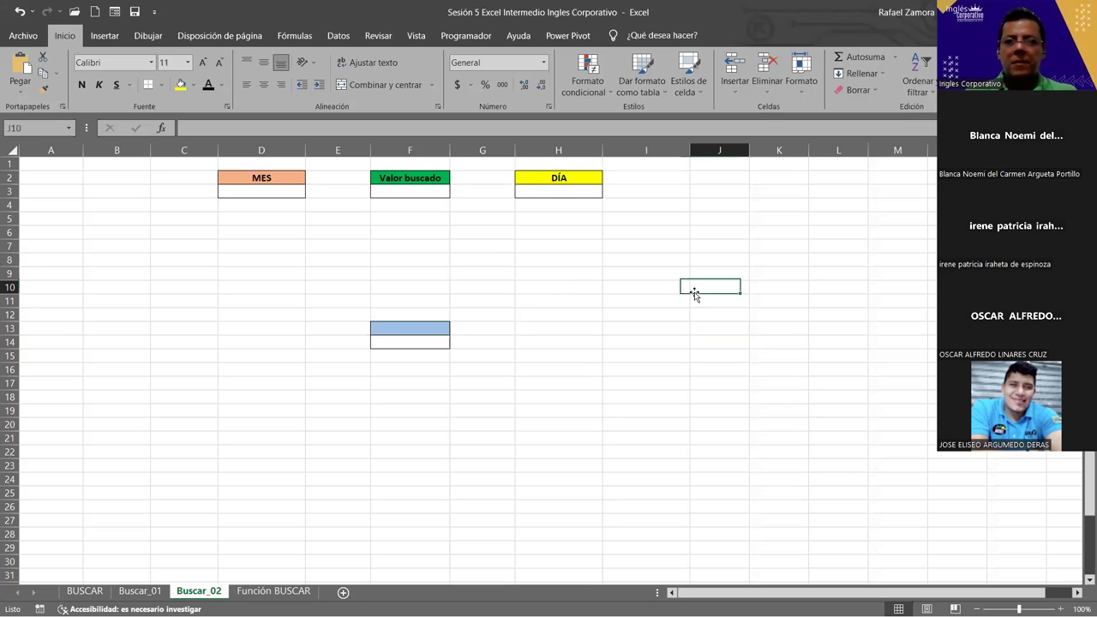
scroll(502, 372, "up", 3)
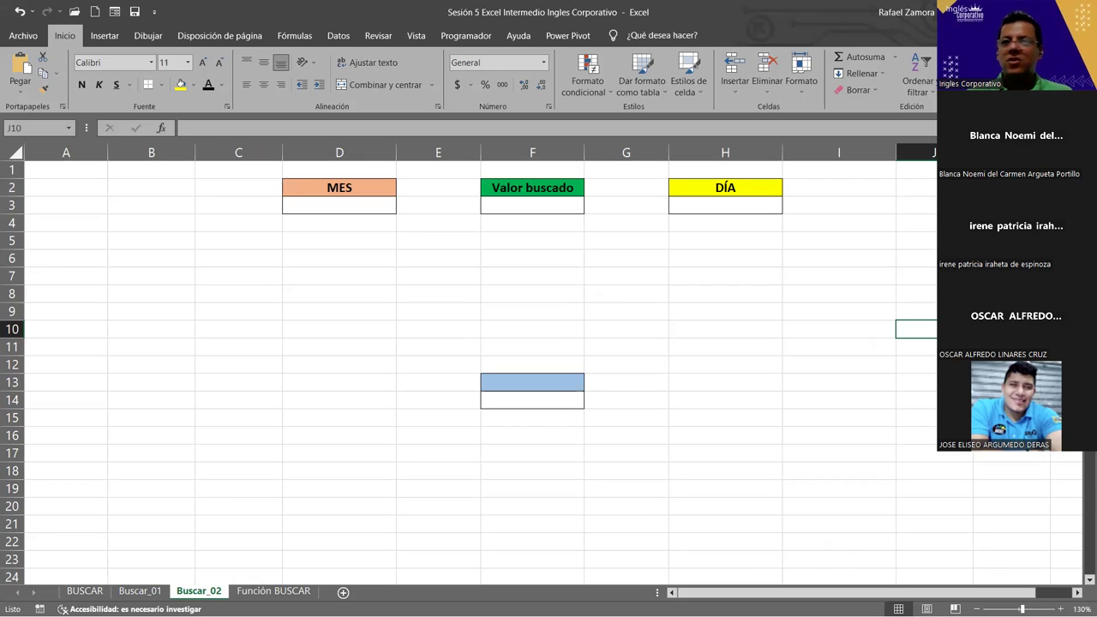
left_click(735, 320)
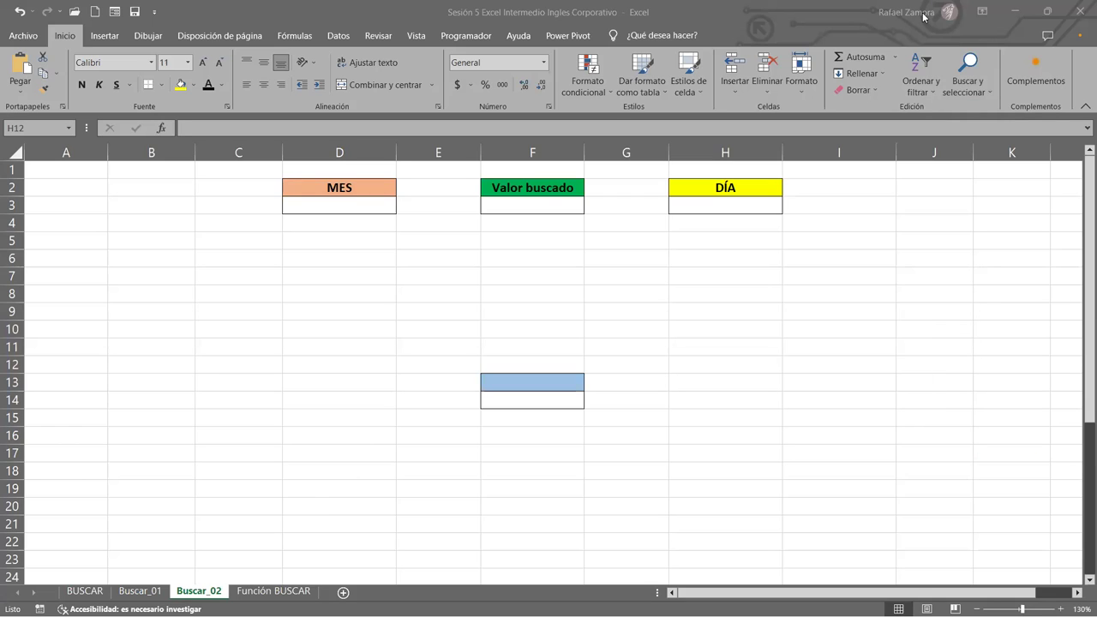
left_click(555, 210)
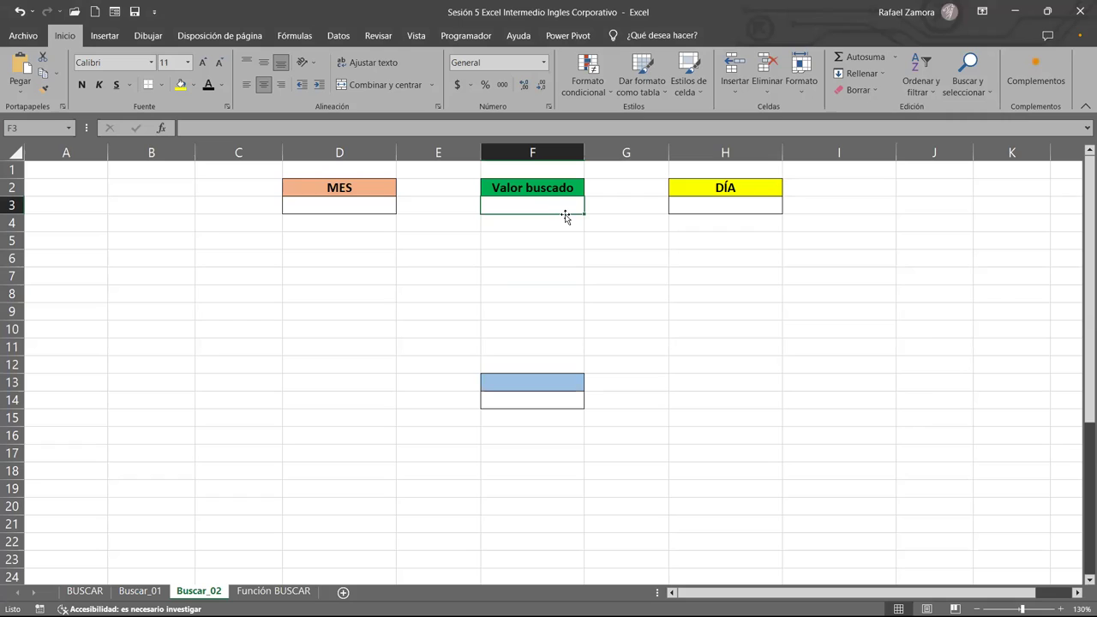
left_click(592, 252)
left_click(729, 199)
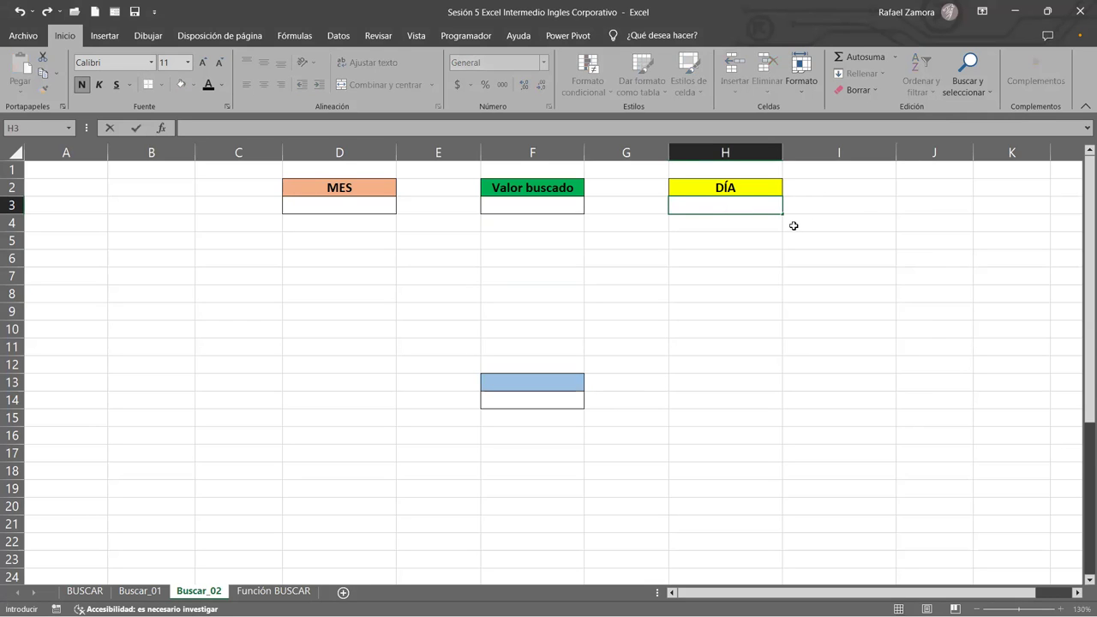
Step: In H3, start a BUSCAR formula using F3 as the lookup value
type("=buscar")
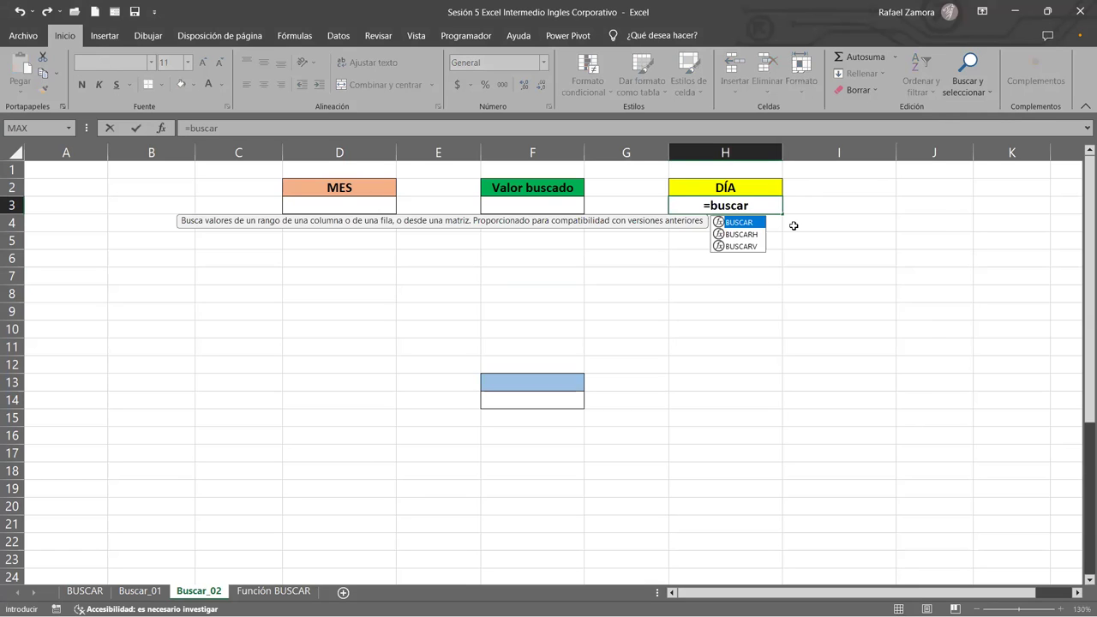
key("Tab")
left_click(521, 204)
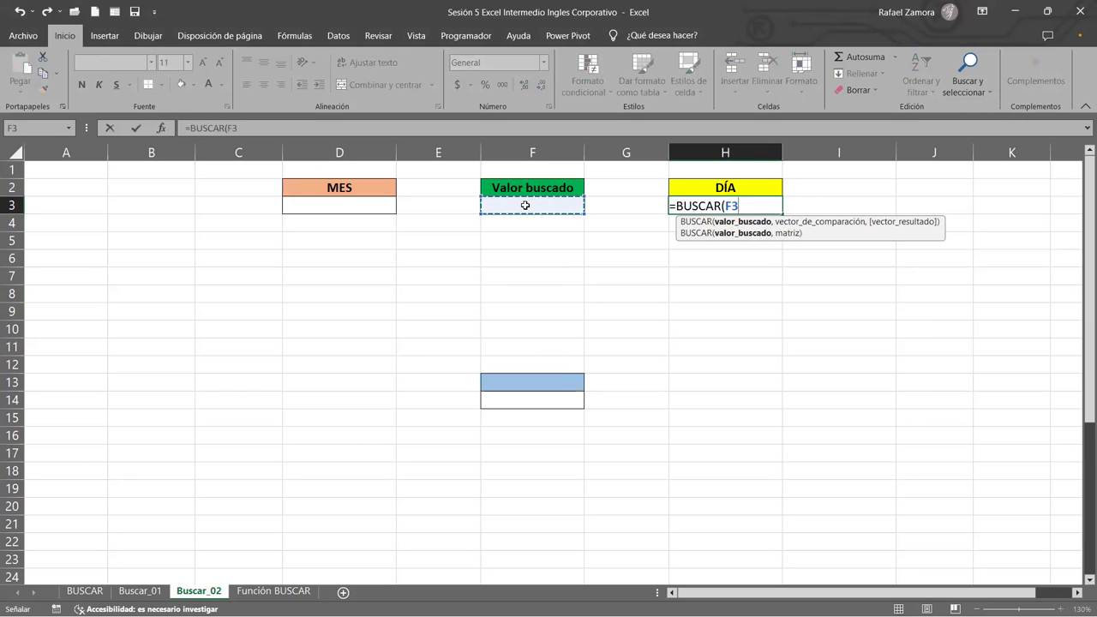
type(",")
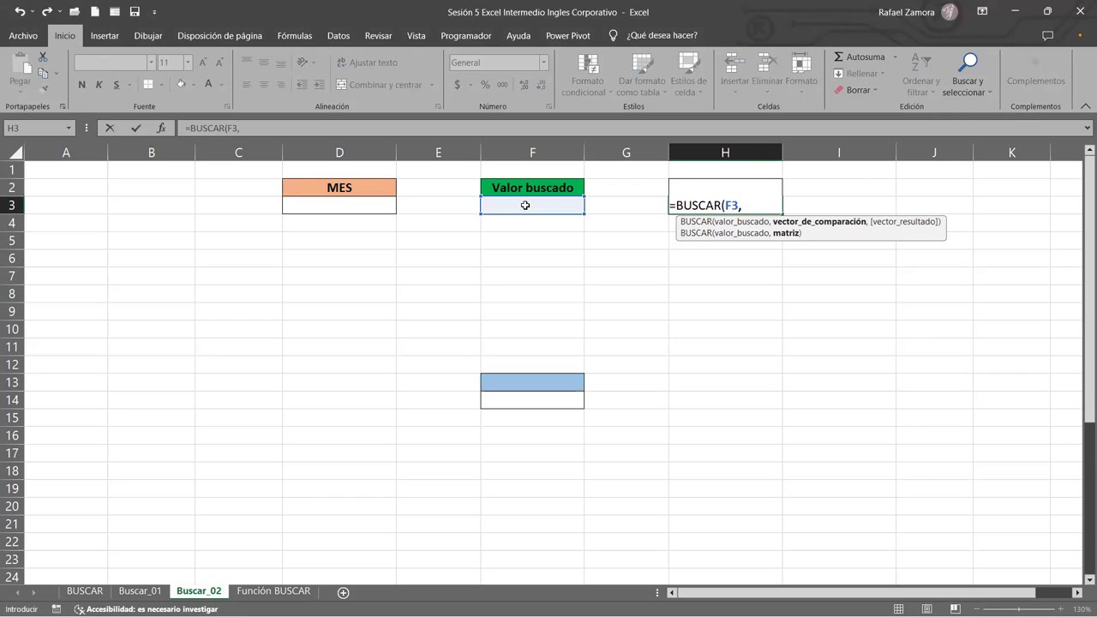
Step: Add the array {1,2,3,4,5,6,7;"Lun","Mar",… ,"Dom" pairing numbers with weekday abbreviations
type("{")
type("1,2,3,")
type("4,5,6,7,")
key("BackSpace")
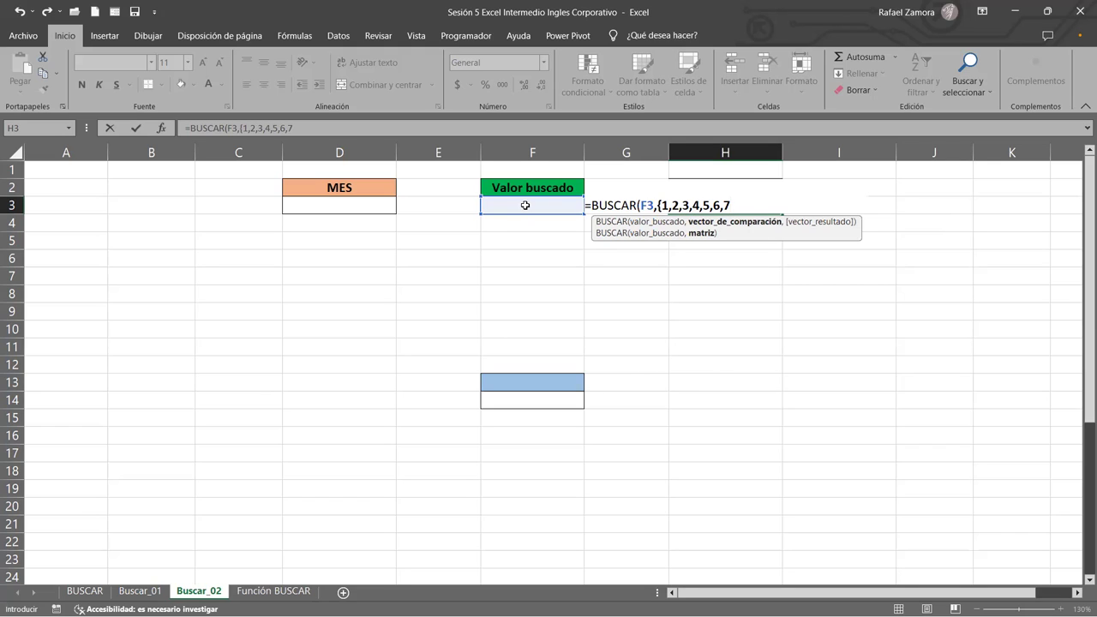
type(":")
key("BackSpace")
type(";")
type("\"Lun\",\"Mar\".\"Mie\"")
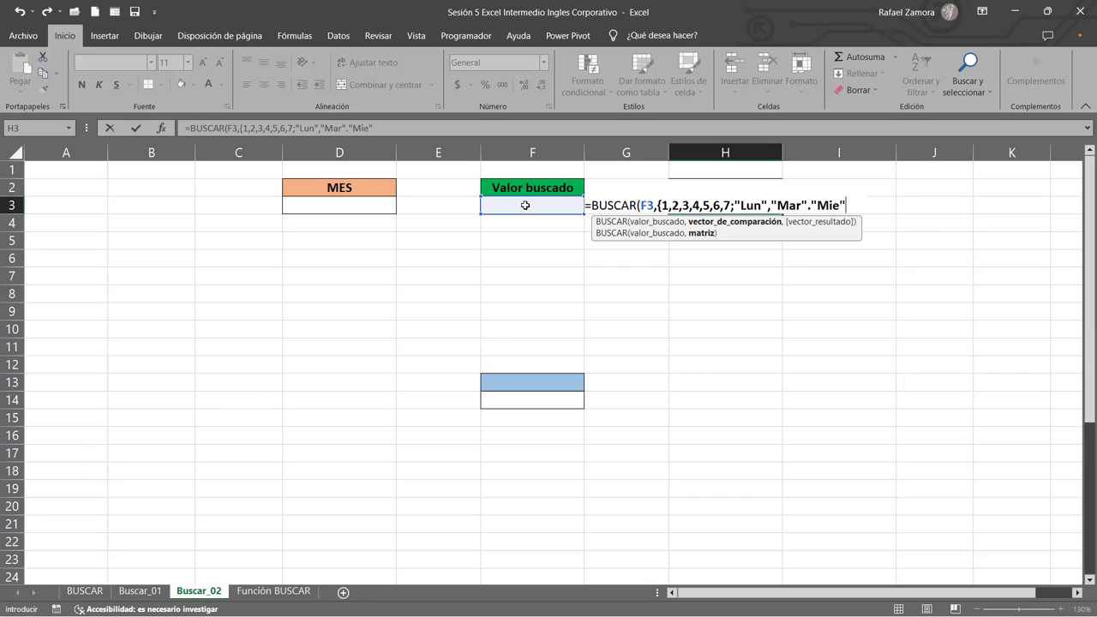
type(",\"")
type("Jue\"")
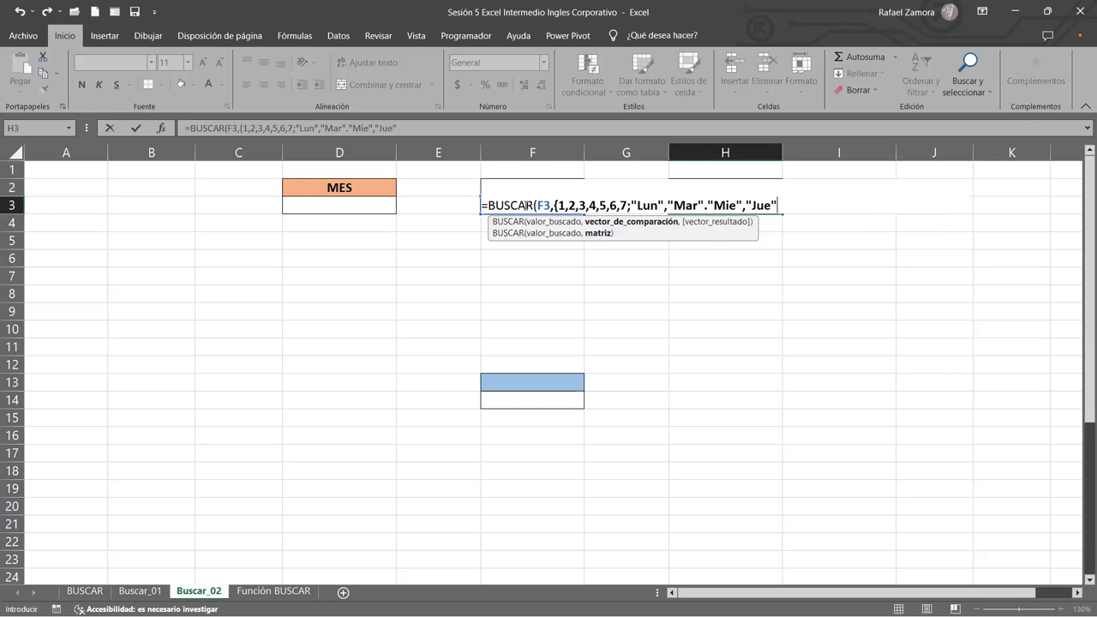
type(",\"Vie\"")
type(",\"Sab\",\"Dom\"")
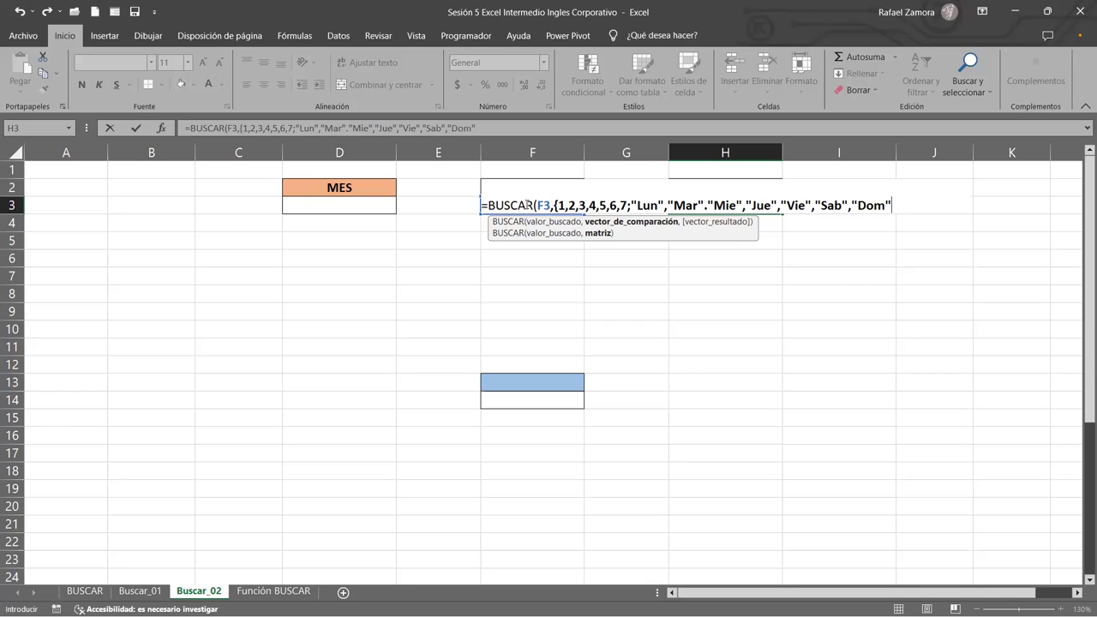
Step: Close the array and formula with '})' and enter it, triggering a formula-problem warning
left_click(788, 206)
key("BackSpace")
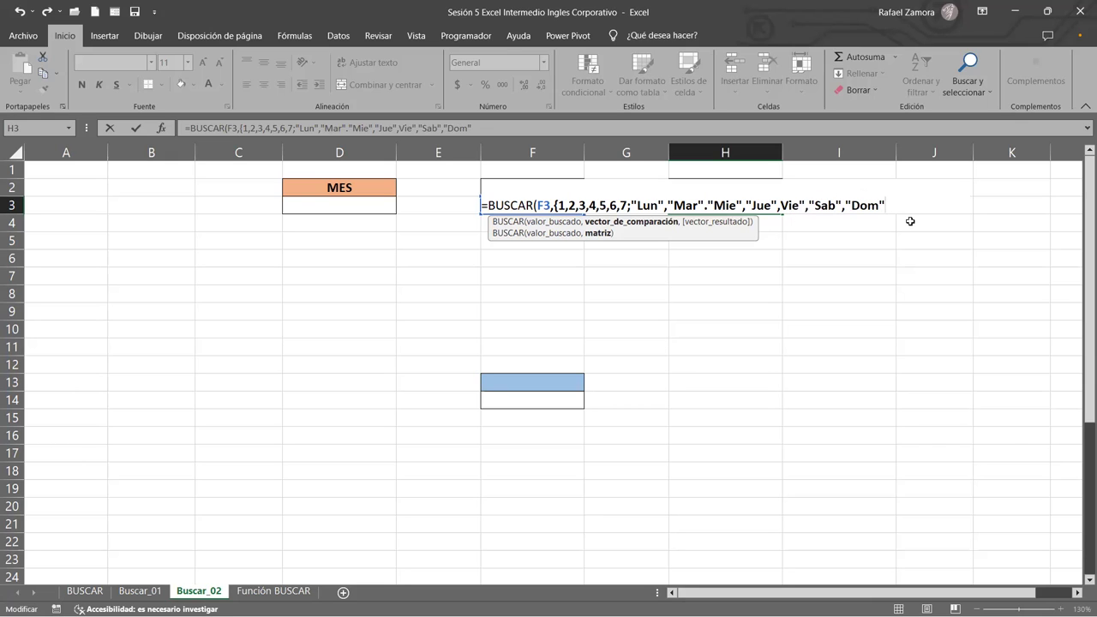
type("]")
key("BackSpace")
type("}")
type(")")
key("Return")
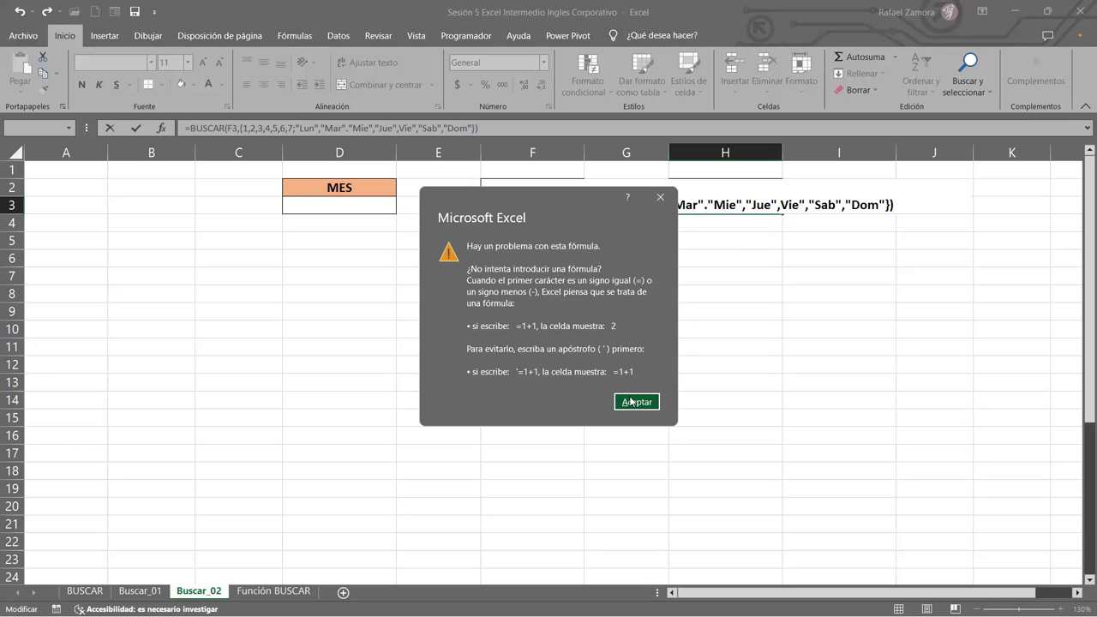
Step: Dismiss the 'Hay un problema con esta fórmula' warning with Aceptar
left_click(629, 402)
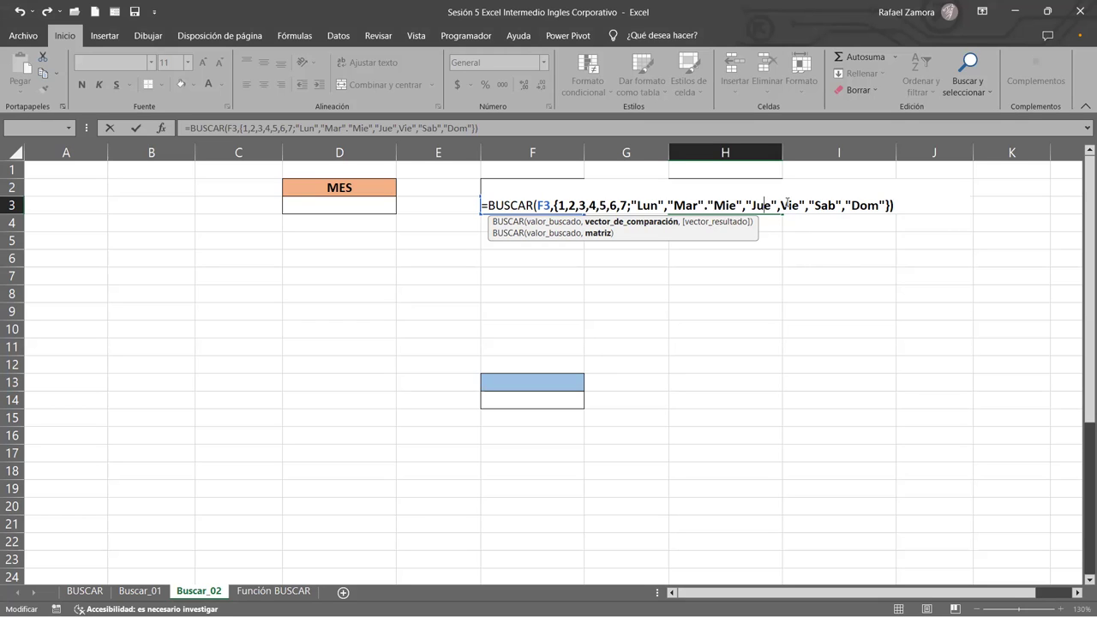
Step: Add the missing quote before Vie and try entering the formula again
left_click_drag(779, 206, 800, 205)
left_click(788, 206)
type("\"")
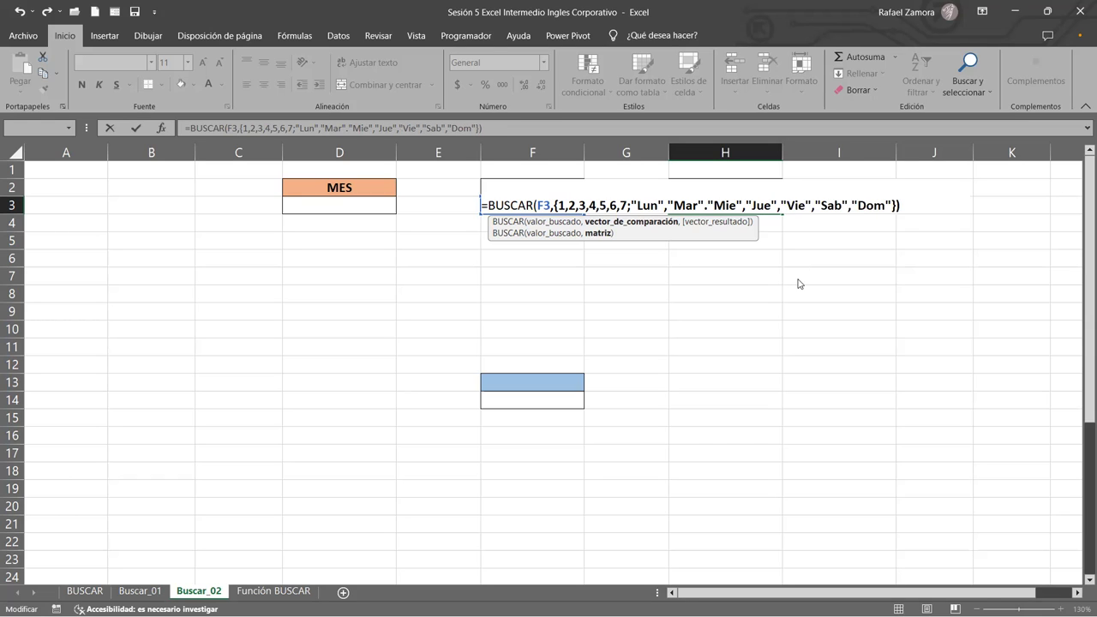
key("Return")
key("Return")
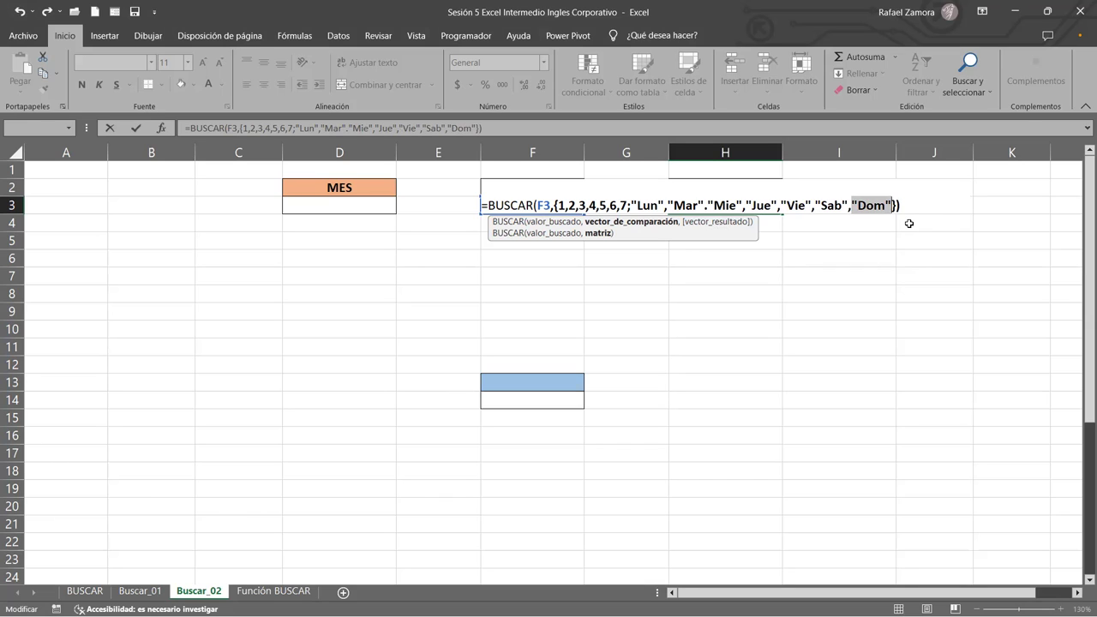
Step: Replace the period between "Mar" and "Mie" with a comma so H3 accepts the formula
left_click_drag(556, 206, 886, 208)
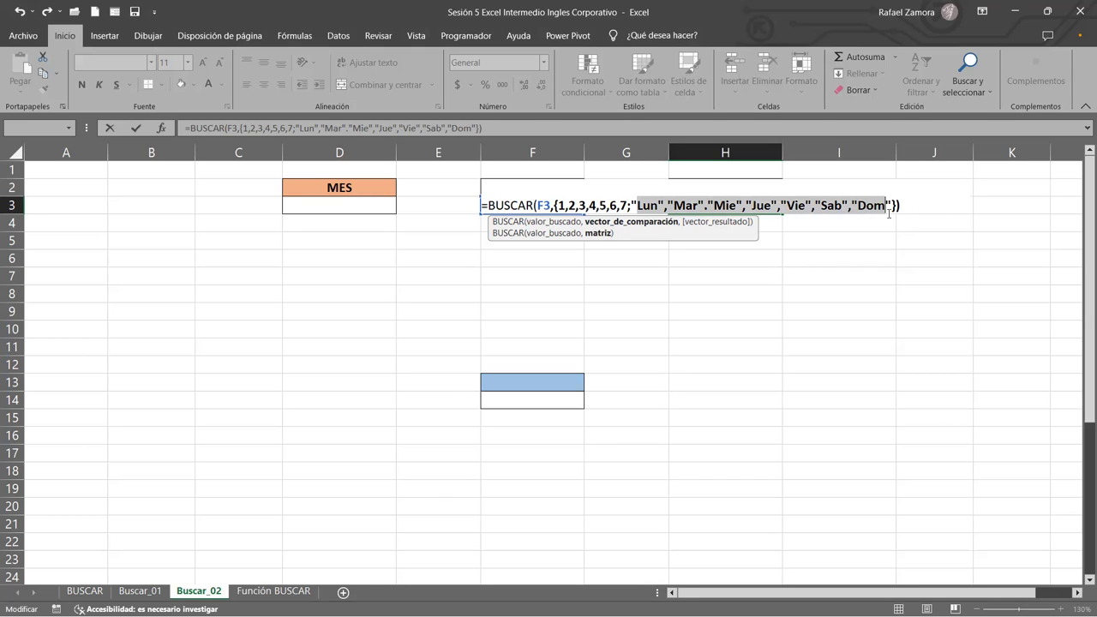
left_click(704, 207)
key("Delete")
type(",")
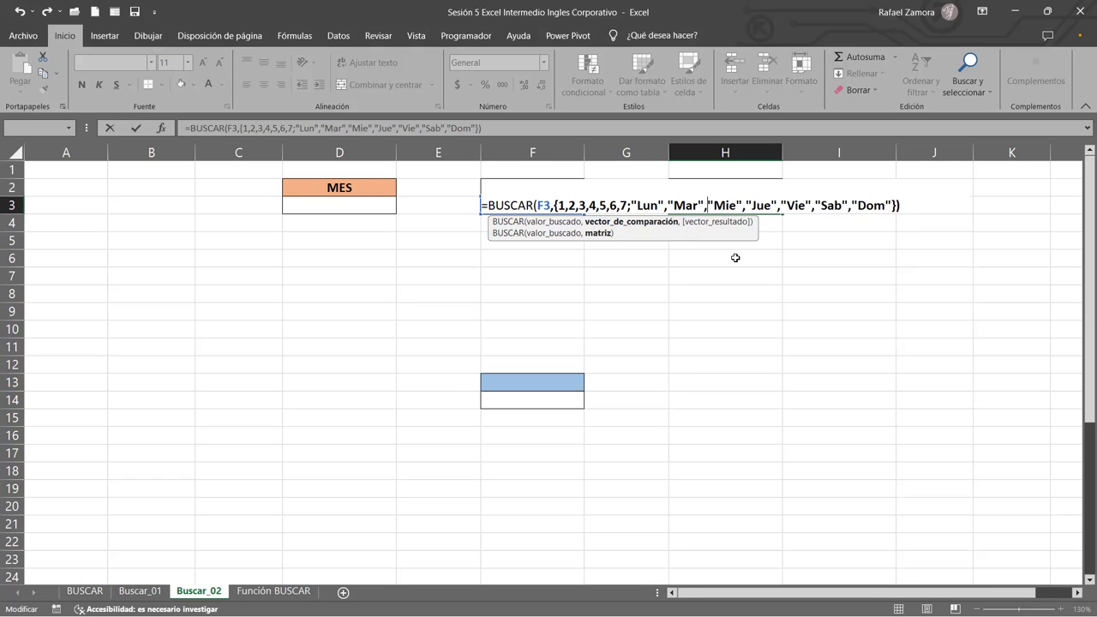
key("Return")
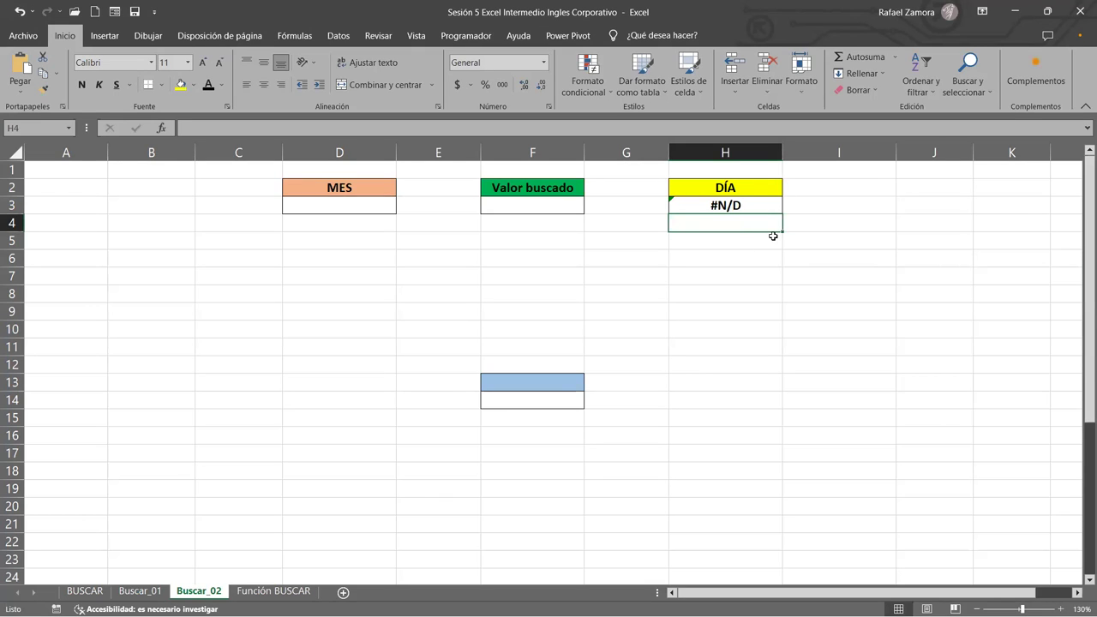
Step: Test lookup values 1, 2, 3 and 4 in F3, leaving 4 so H3 shows Jue
left_click(569, 200)
type("1")
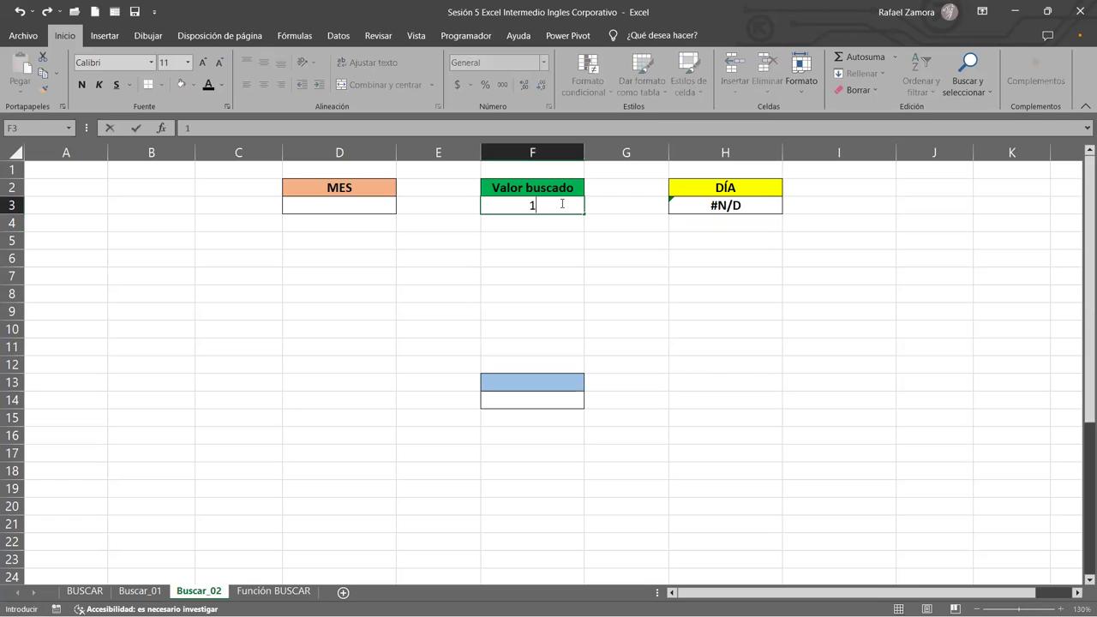
key("Return")
left_click(559, 203)
type("2")
key("ctrl+Return")
type("3")
key("ctrl+Return")
type("4")
key("ctrl+Return")
Step: Start a FORMULATEXTO formula in H7
left_click(724, 277)
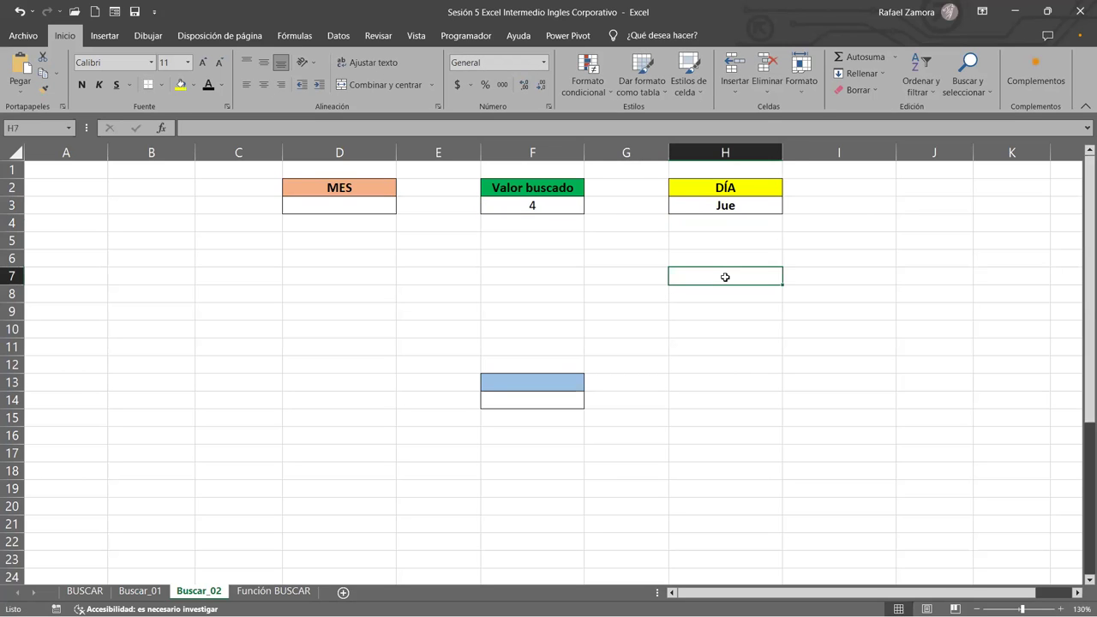
type("=")
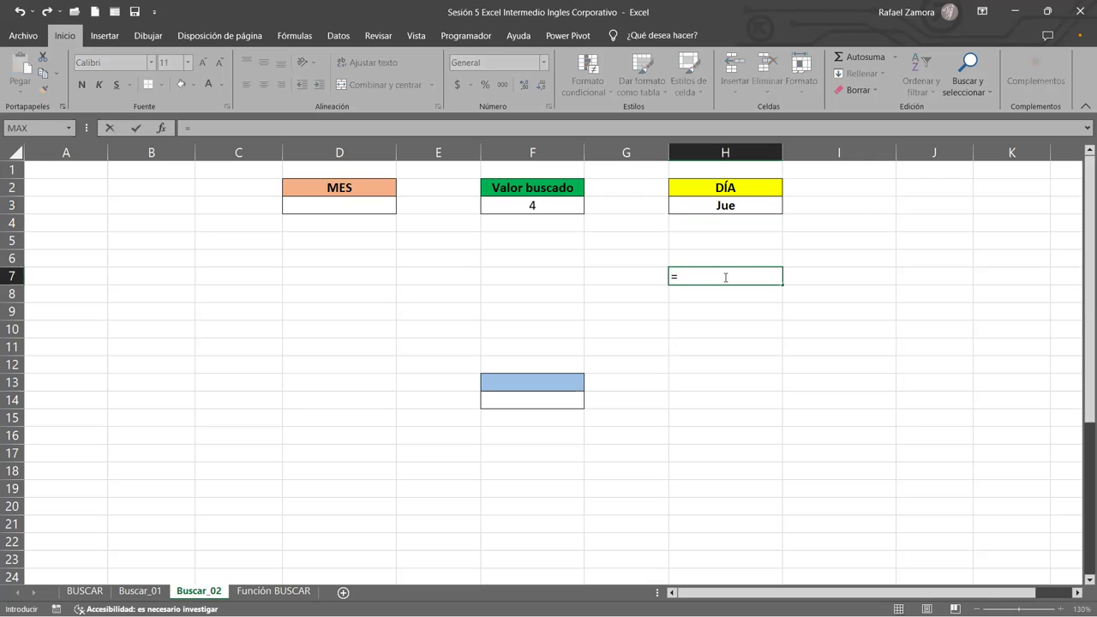
type("form")
key("Tab")
Step: Point FORMULATEXTO at H3, enter it, and move the formula text from H7 to F7
left_click(748, 205)
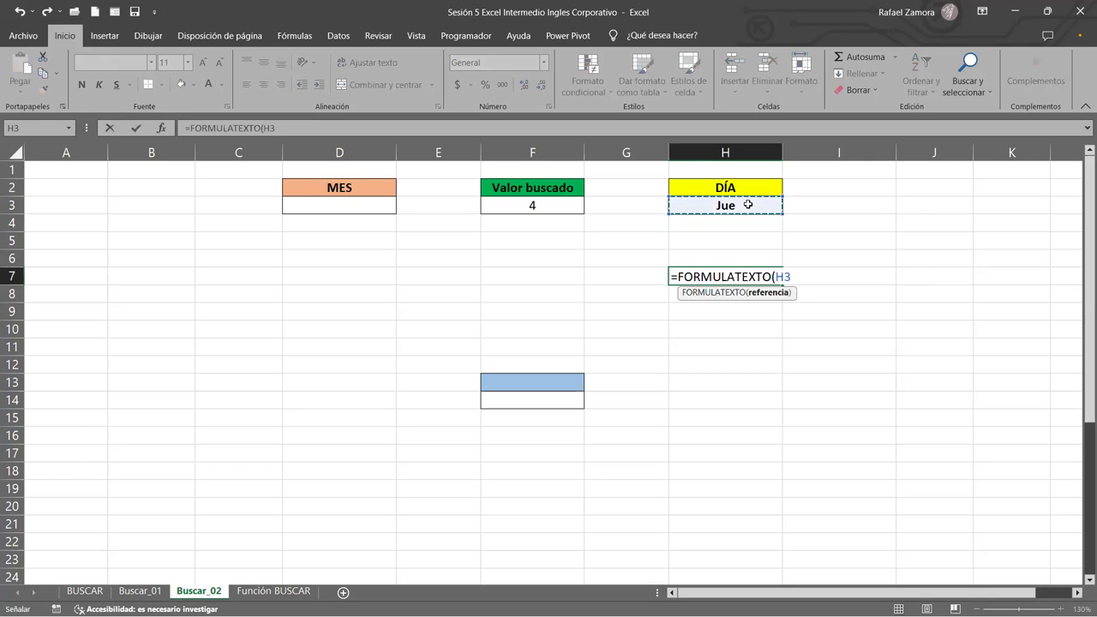
key("Return")
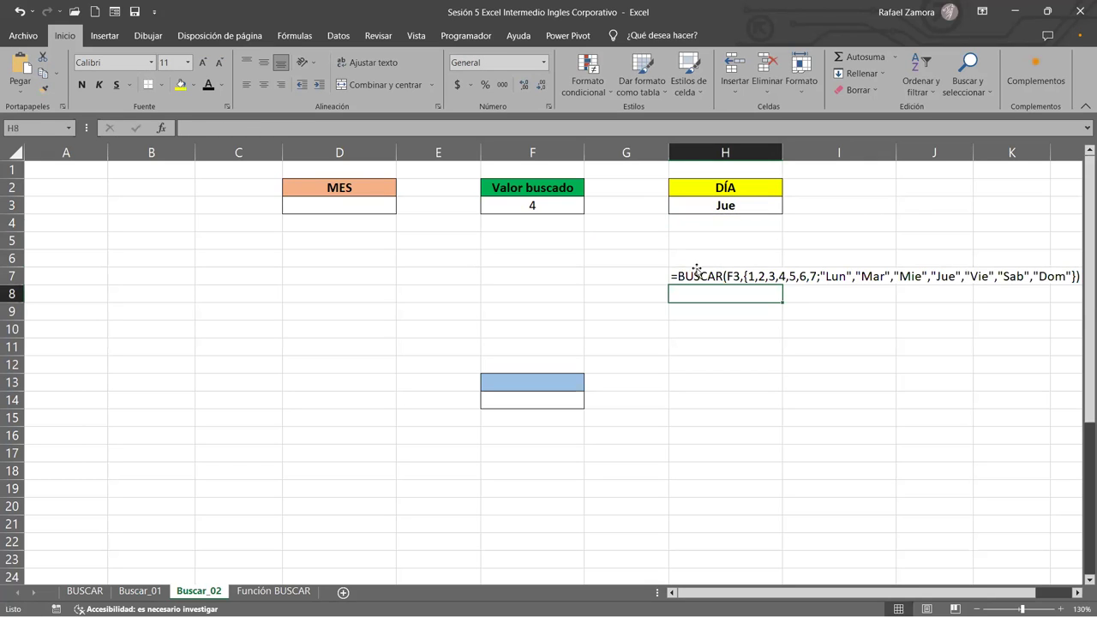
left_click(698, 274)
left_click_drag(711, 286, 543, 286)
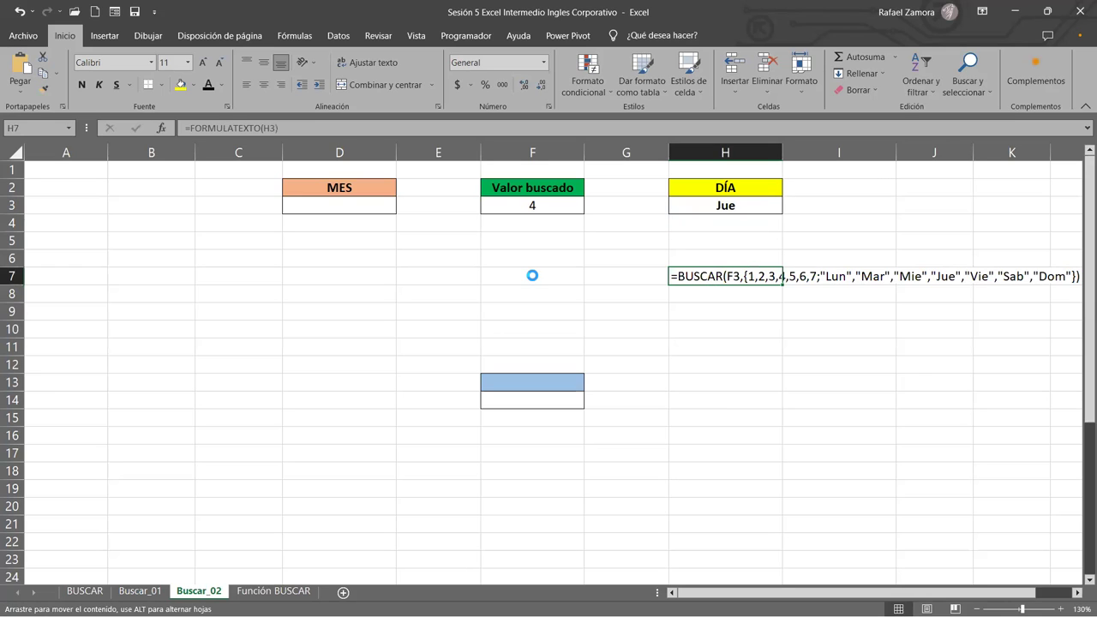
left_click(688, 348)
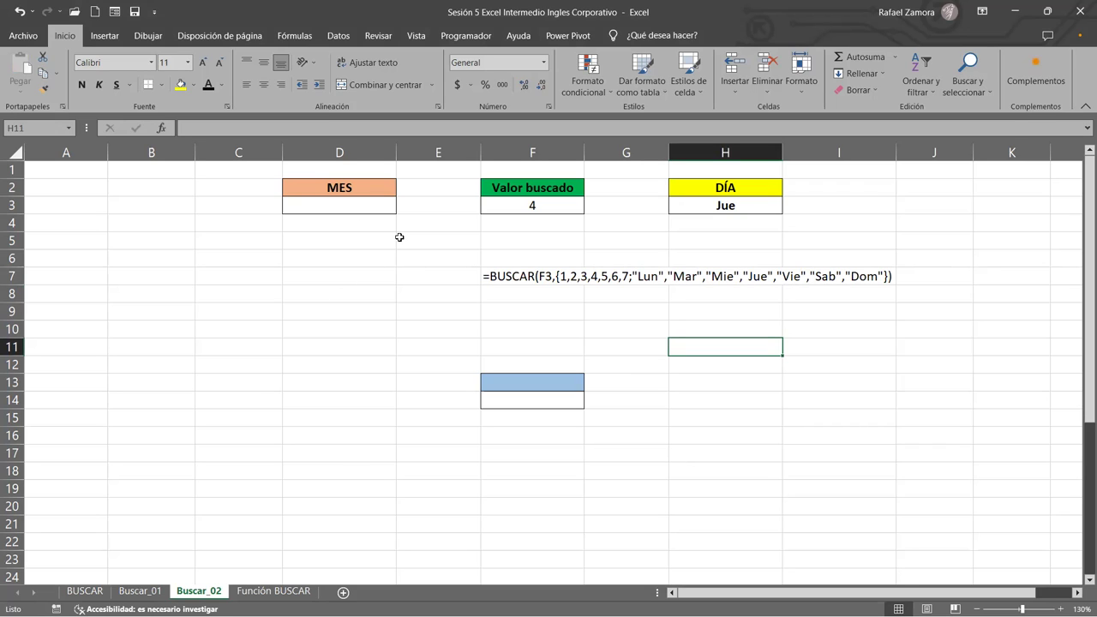
Step: Copy H3's weekday lookup formula into D3 and open it for editing
left_click(528, 276)
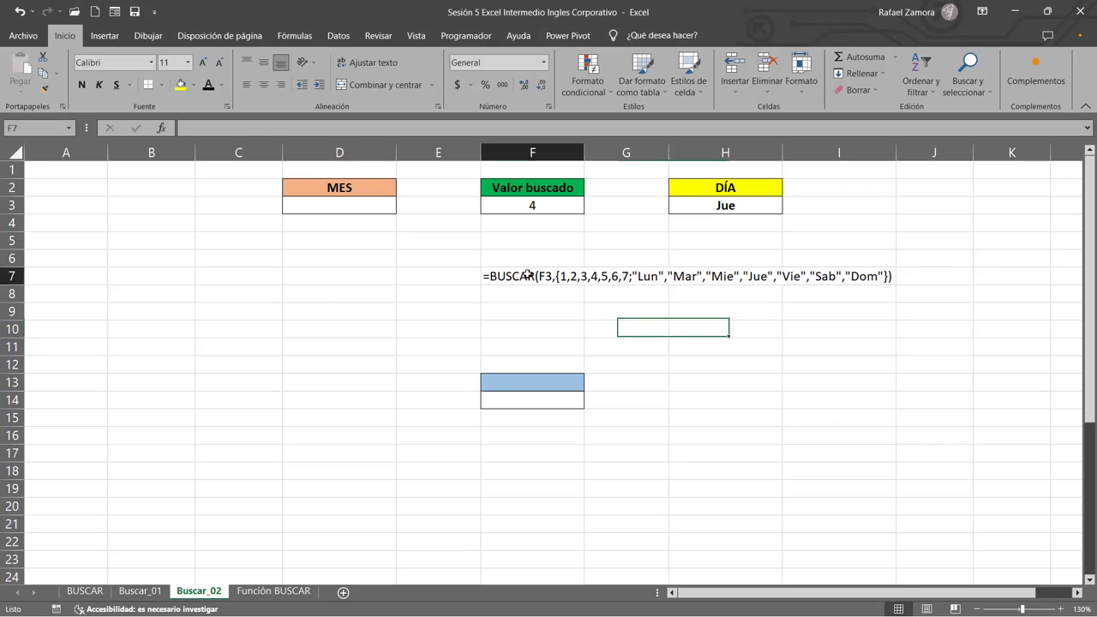
left_click(753, 207)
key("ctrl+c")
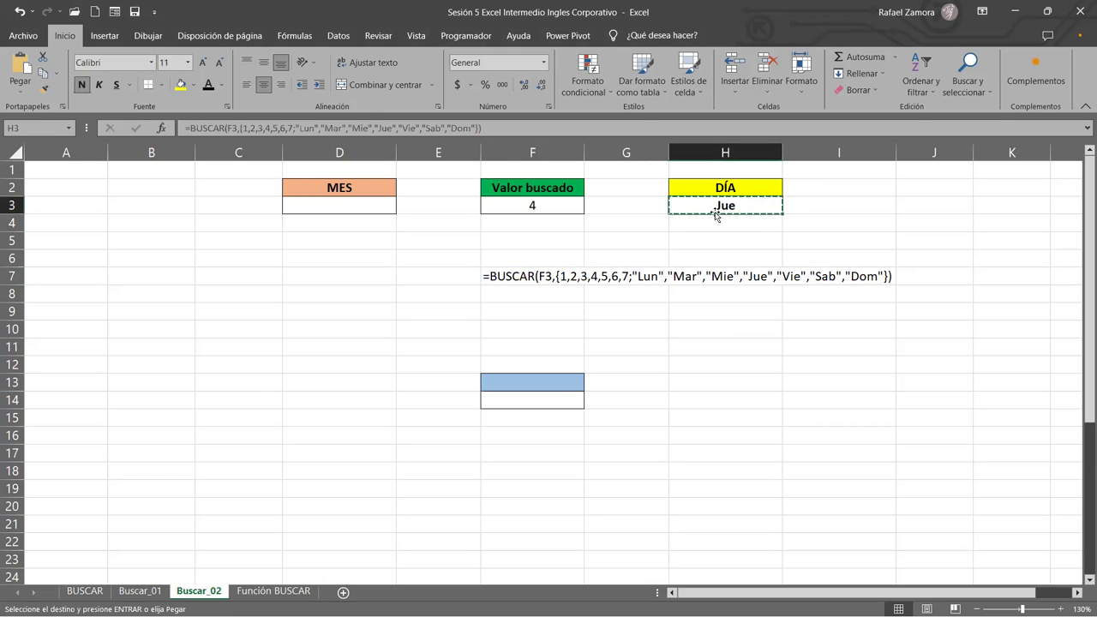
left_click(327, 202)
key("ctrl+v")
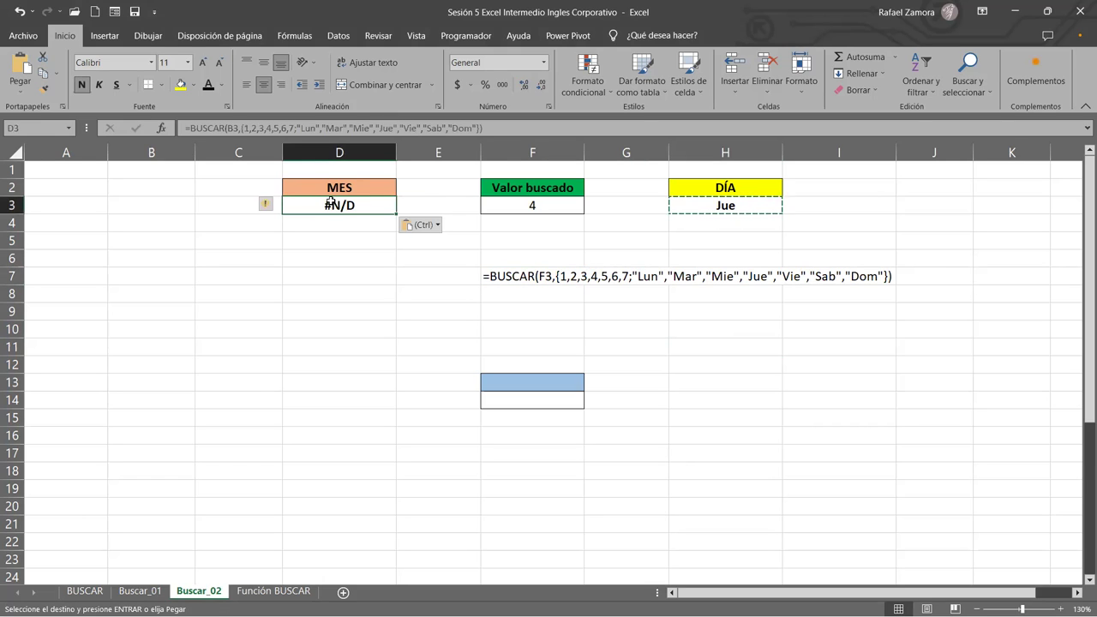
key("Escape")
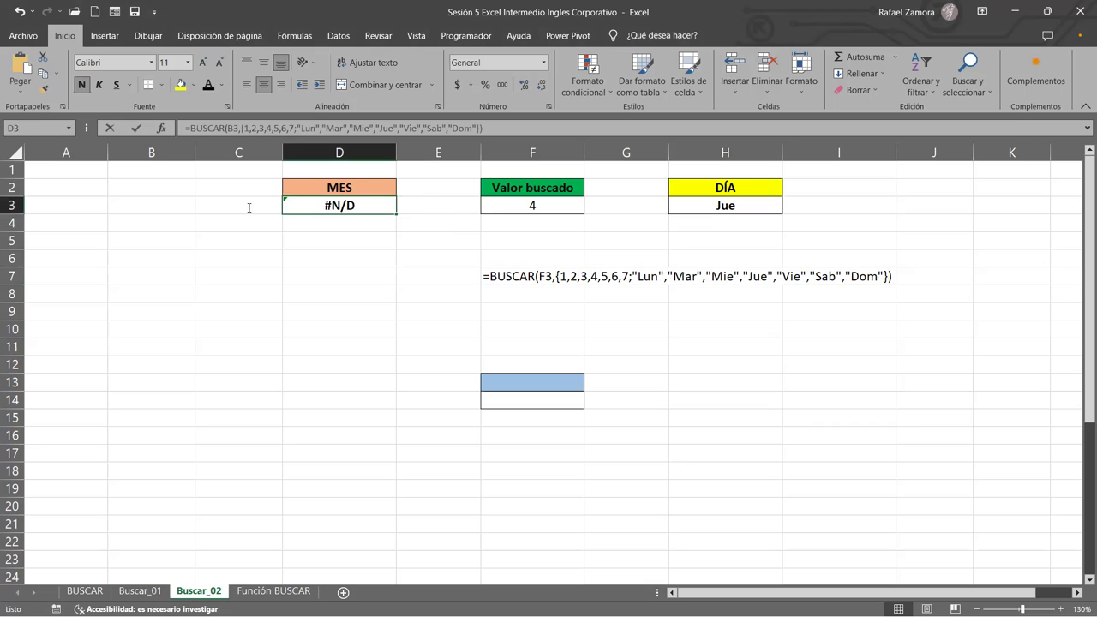
key("F2")
Step: Extend the number list to 1–12 and rename the first three names Ene, Feb, Mar
left_click(255, 206)
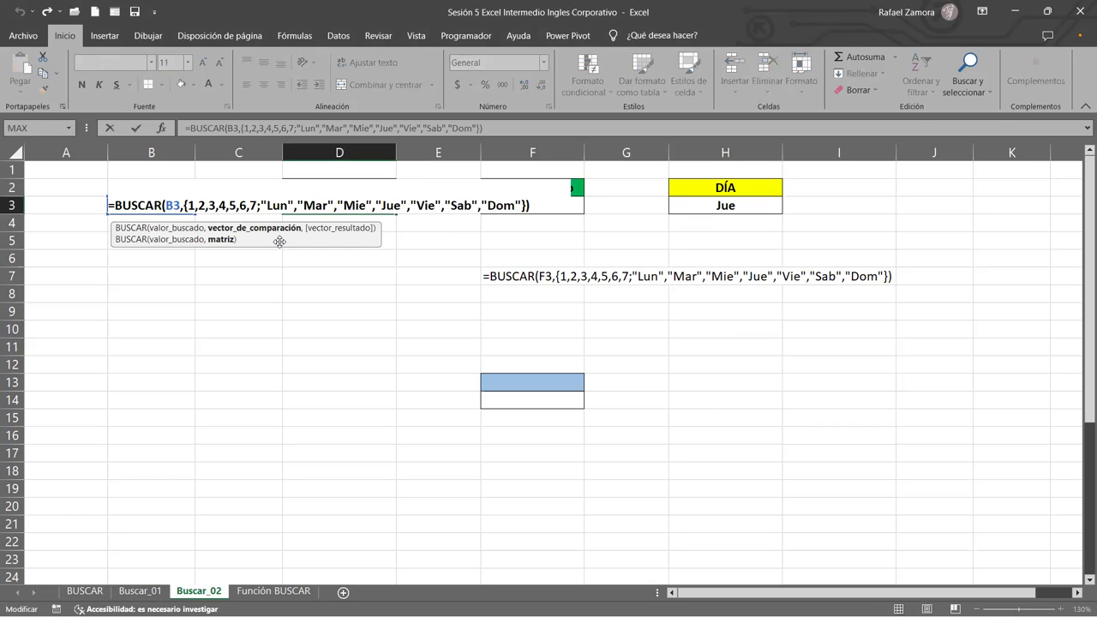
type(",8,")
type("9")
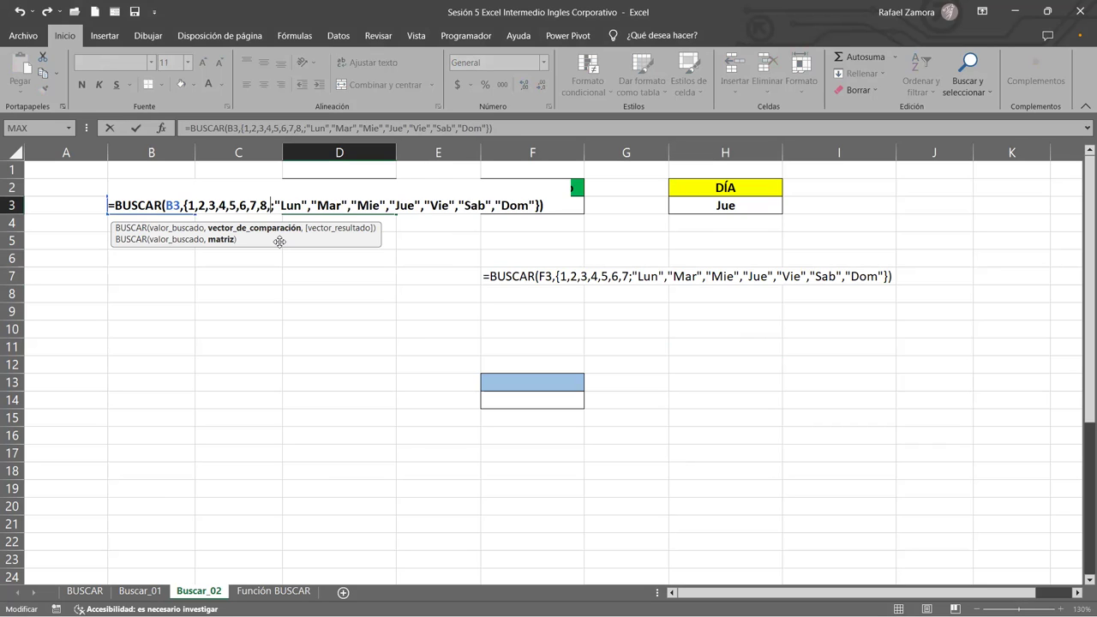
type(",10,11")
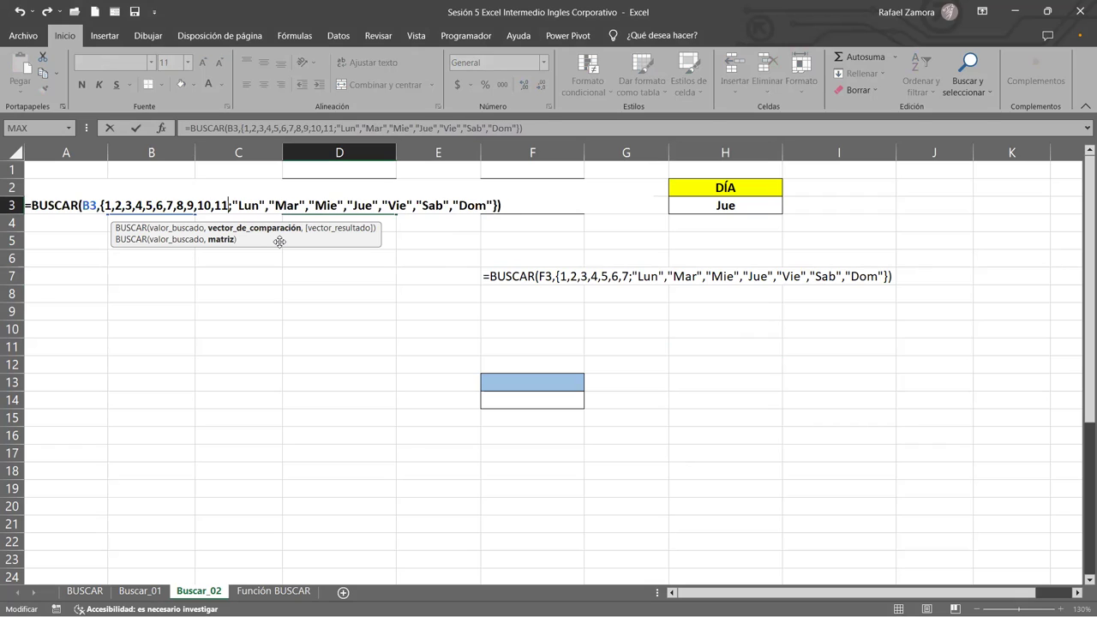
type(",12")
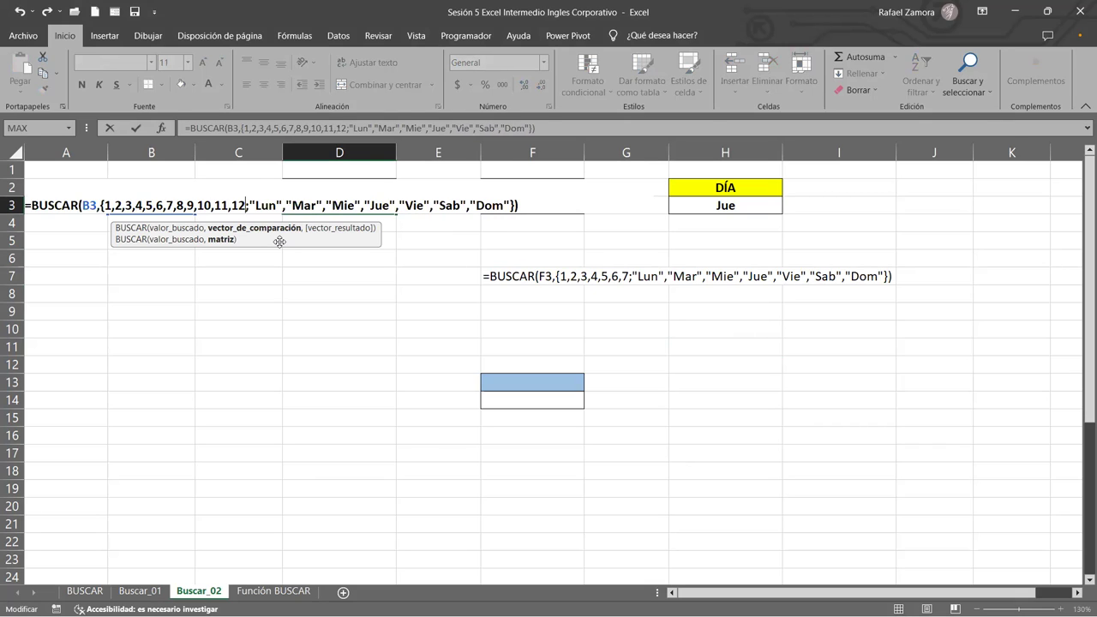
left_click_drag(256, 206, 274, 211)
type("Ene")
left_click(295, 206)
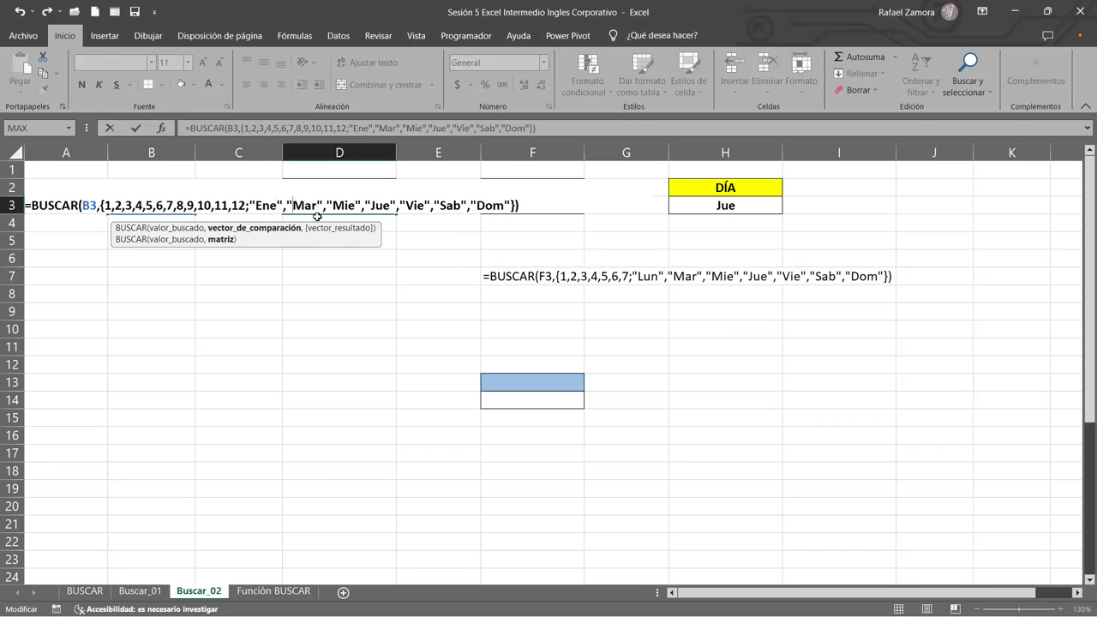
type("Feb")
key("Delete")
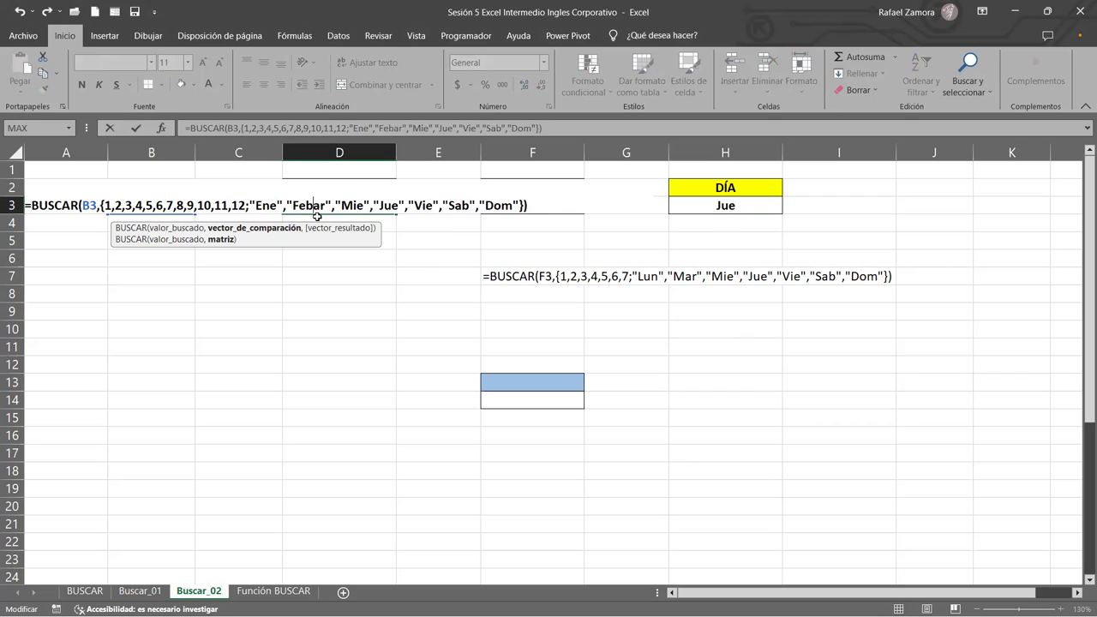
key("Delete")
key("Delete")
left_click(341, 205)
type("ar")
key("Delete")
key("Delete")
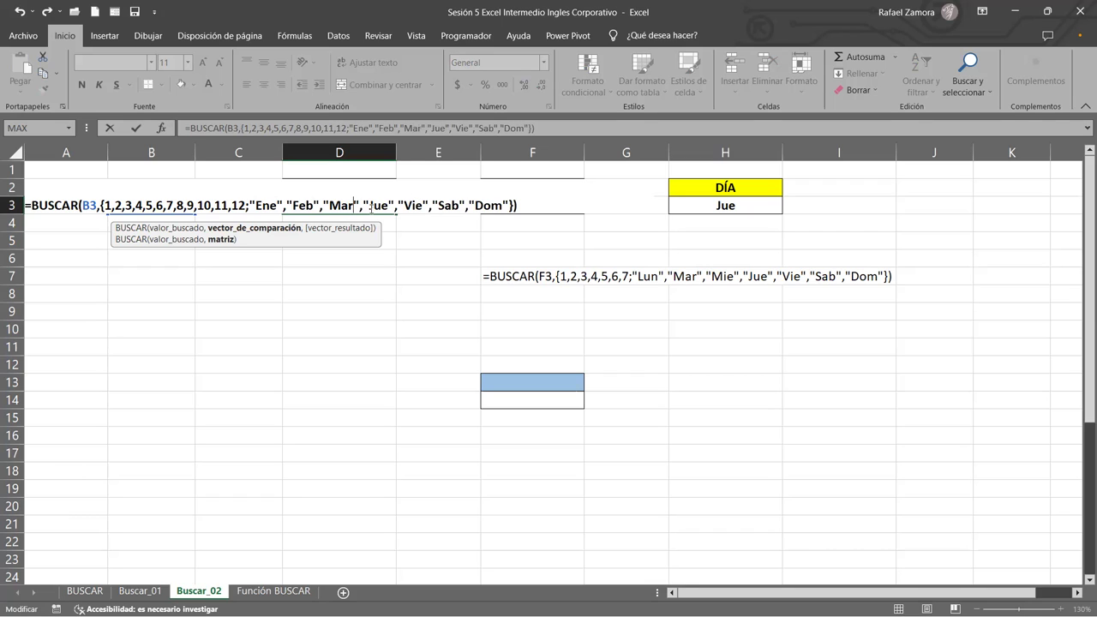
Step: Rename the remaining entries Abr, May, Jun, Jul and copy the Jul entry
left_click(371, 205)
type("Abr")
key("Delete")
key("Delete")
key("Delete")
left_click_drag(407, 205, 420, 218)
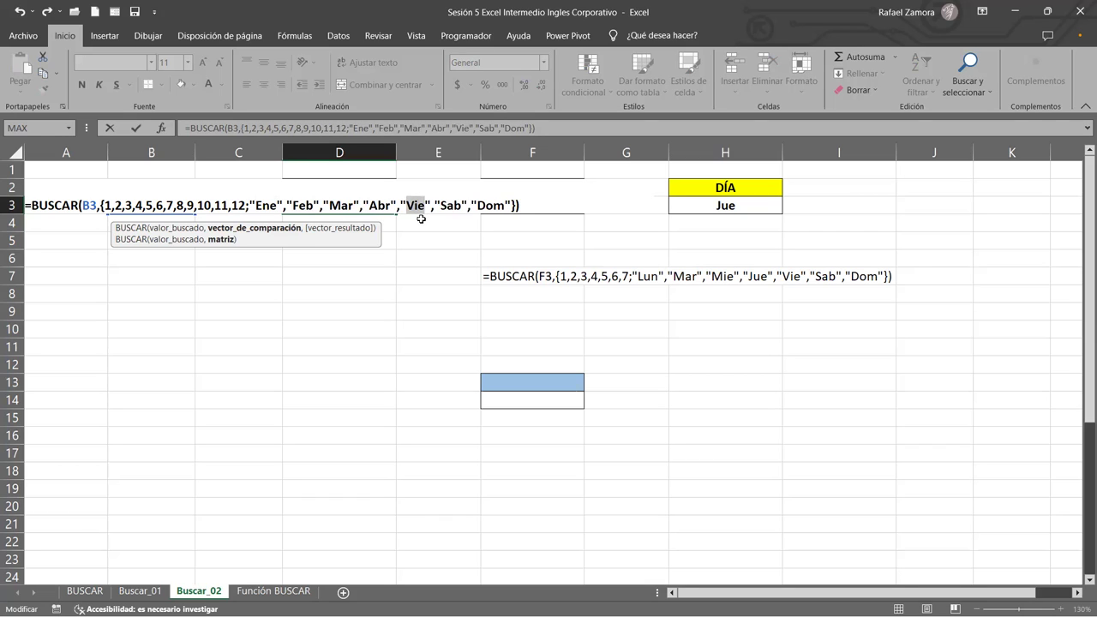
type("May")
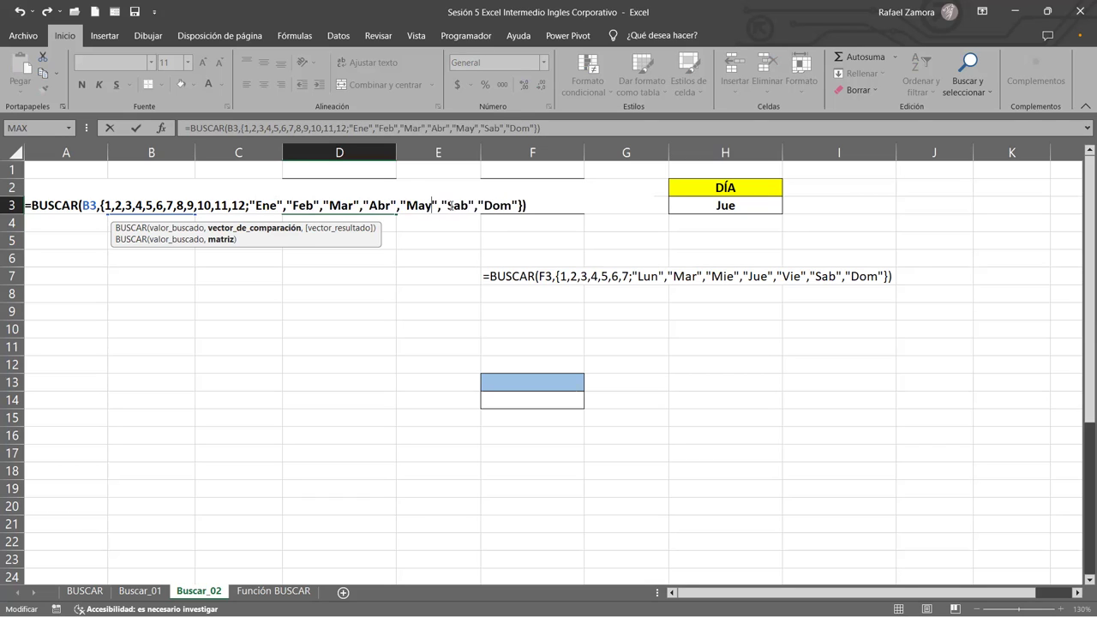
left_click_drag(447, 206, 466, 213)
type("Jun")
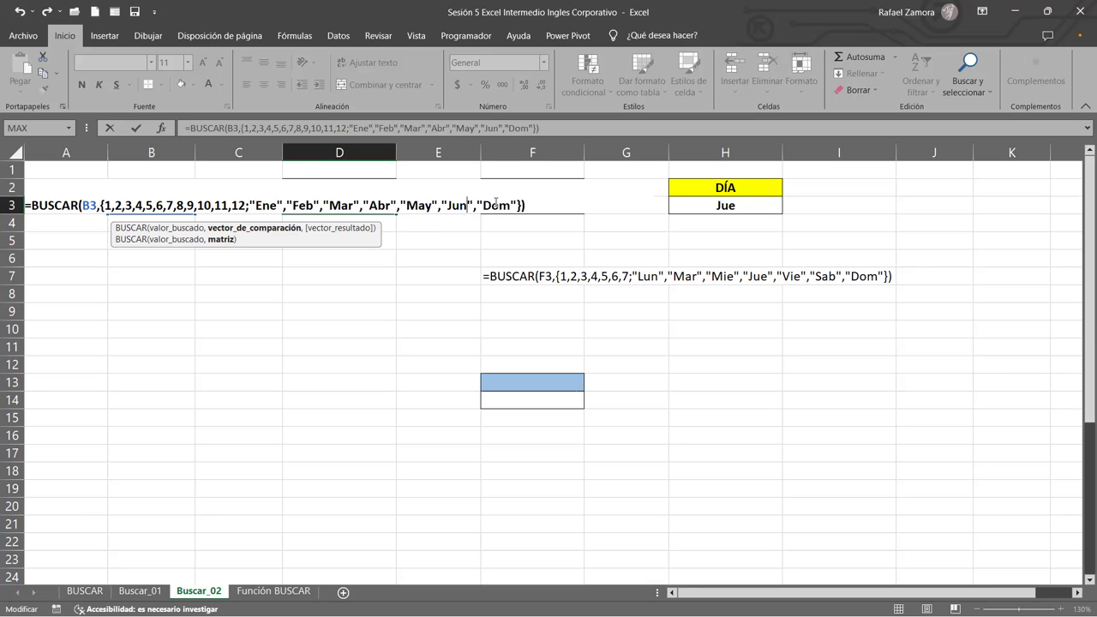
left_click_drag(483, 206, 510, 213)
type("Jul\"")
type(",")
left_click_drag(478, 203, 506, 204)
left_click(510, 206)
Step: Paste extra comma-separated Jul entries to fill out twelve month names
key("ctrl+v")
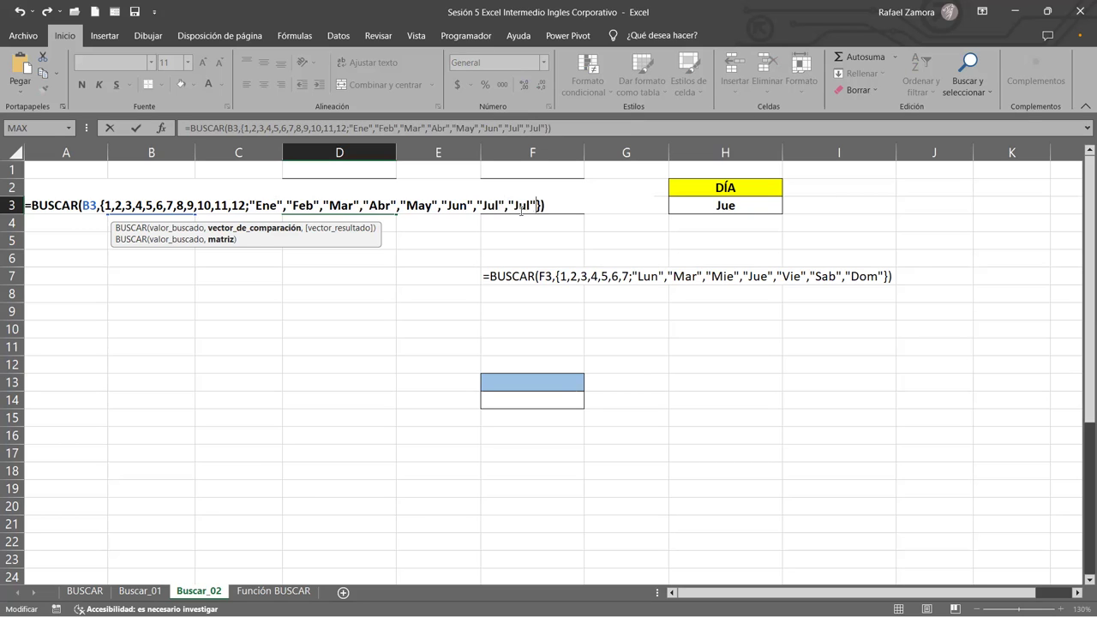
type(",")
key("ctrl+v")
type(",")
key("ctrl+v")
type(",")
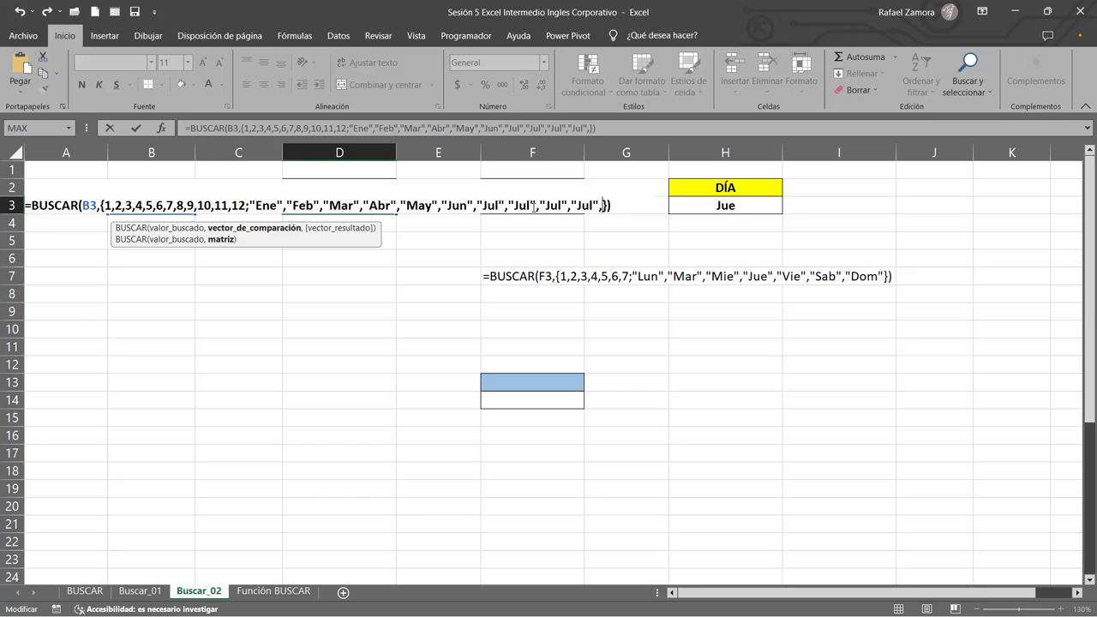
key("ctrl+v")
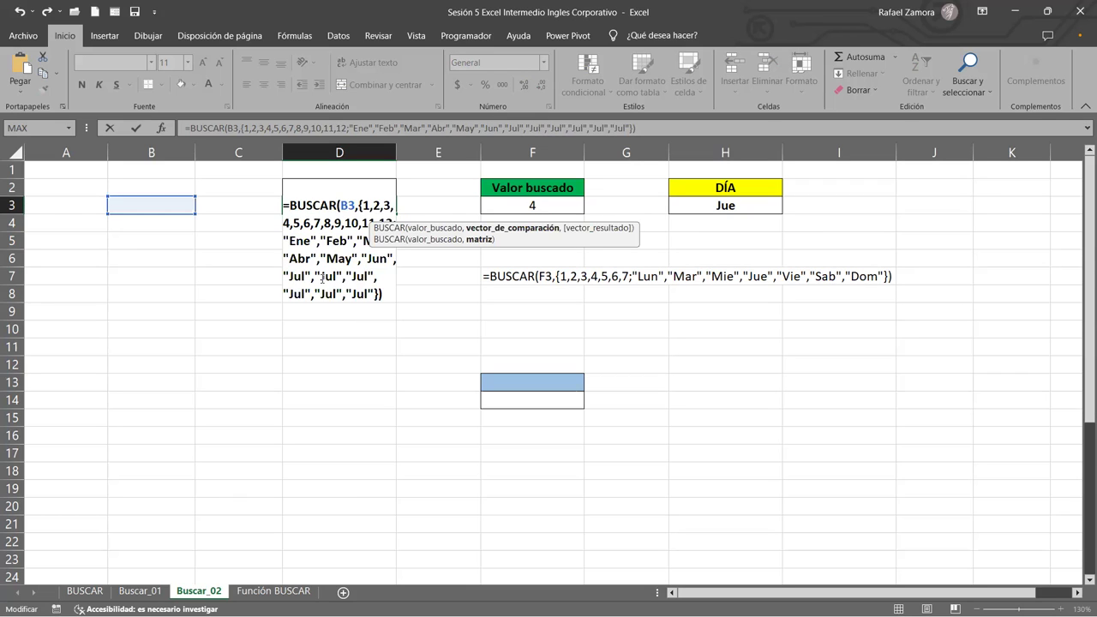
Step: Rename the extra Jul entries to Ago, Sep, Oct, Nov, Dic and commit D3
left_click_drag(321, 277, 333, 277)
type("Ag")
key("Delete")
type("o")
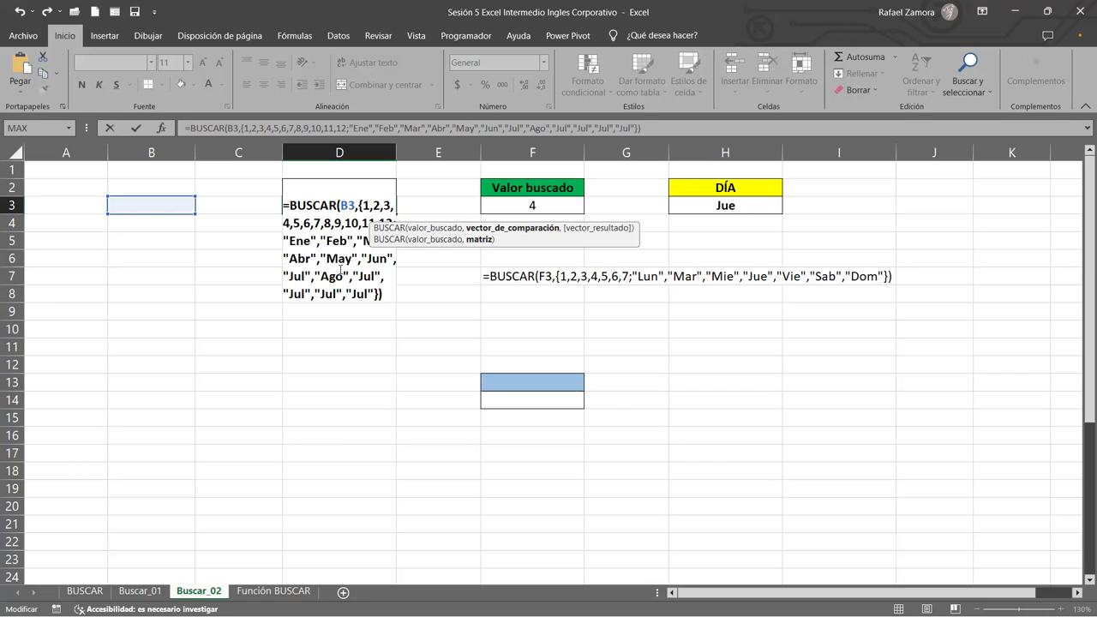
left_click_drag(359, 277, 373, 276)
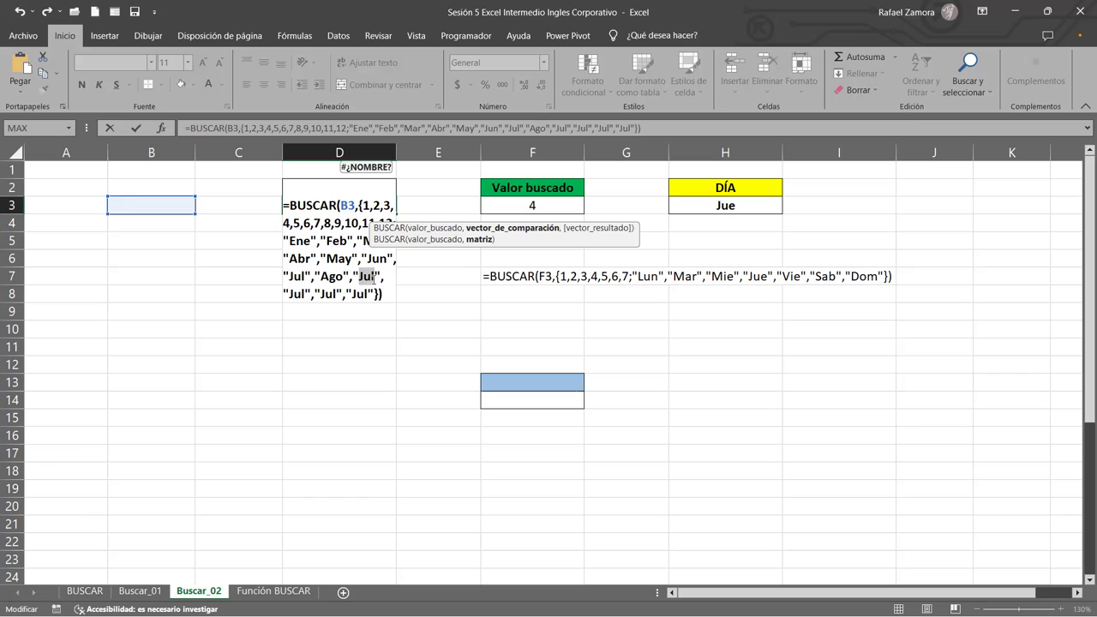
type("Sep")
left_click_drag(290, 293, 305, 294)
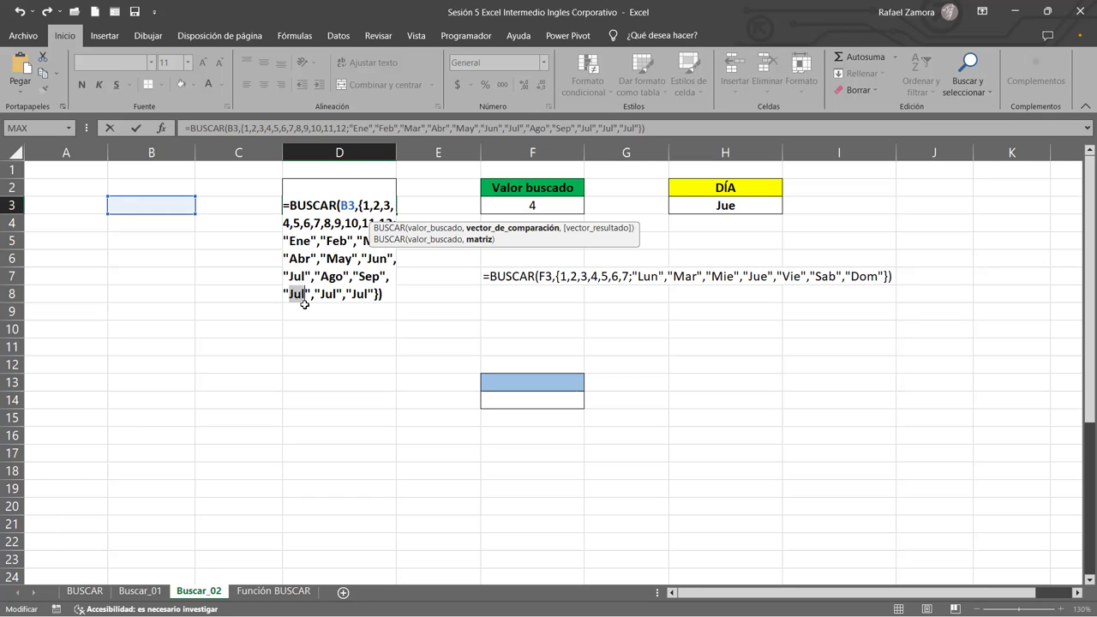
type("Oct")
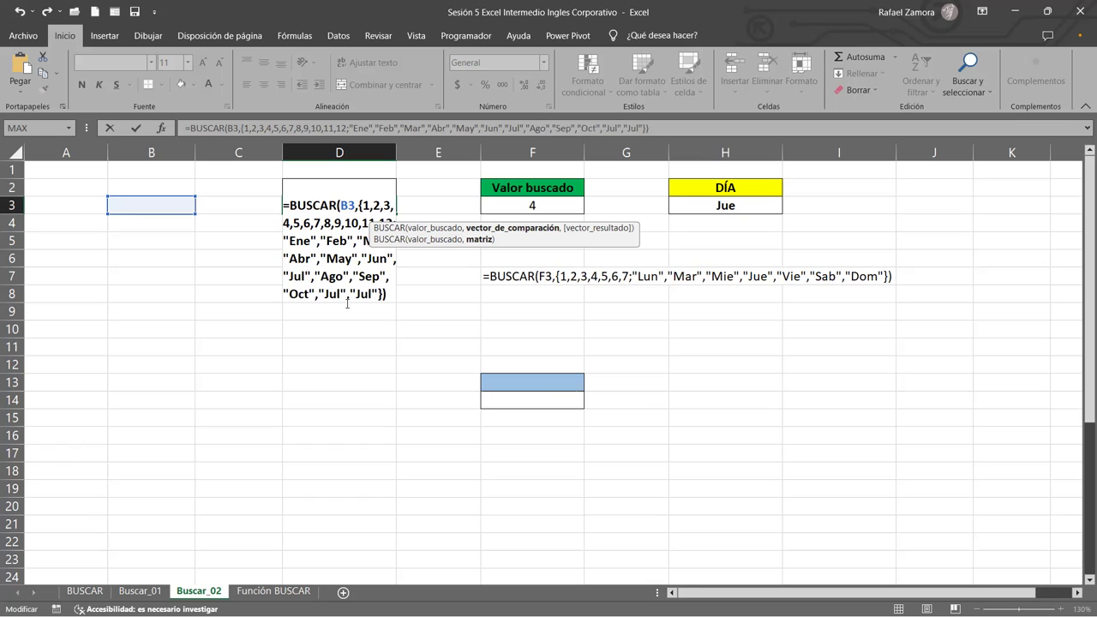
double_click(341, 296)
type("Nov")
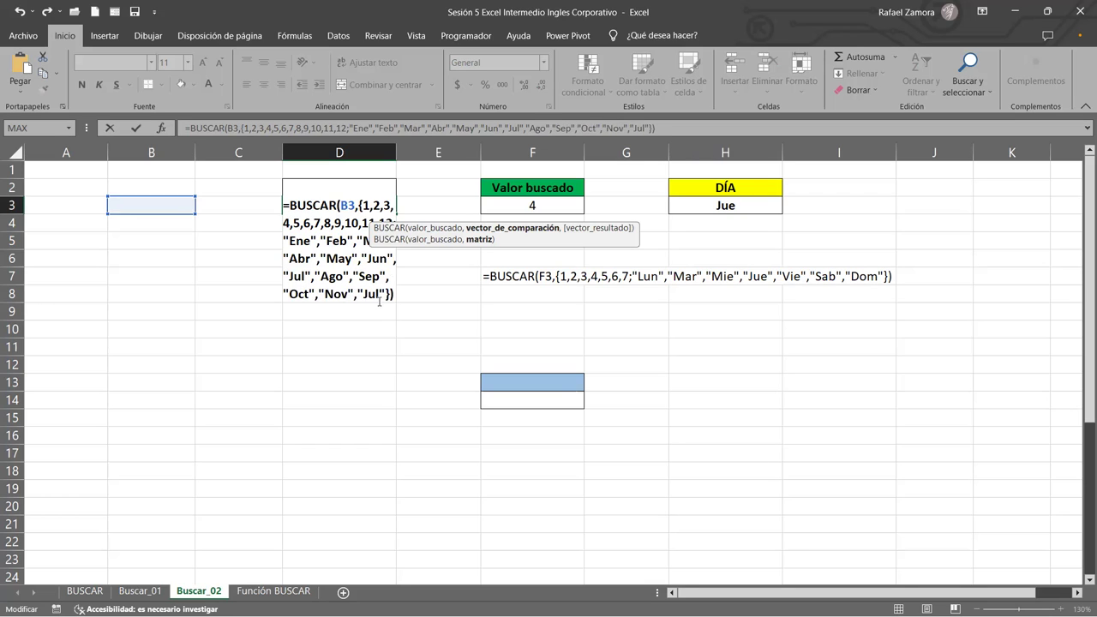
double_click(372, 304)
type("Dic")
key("Return")
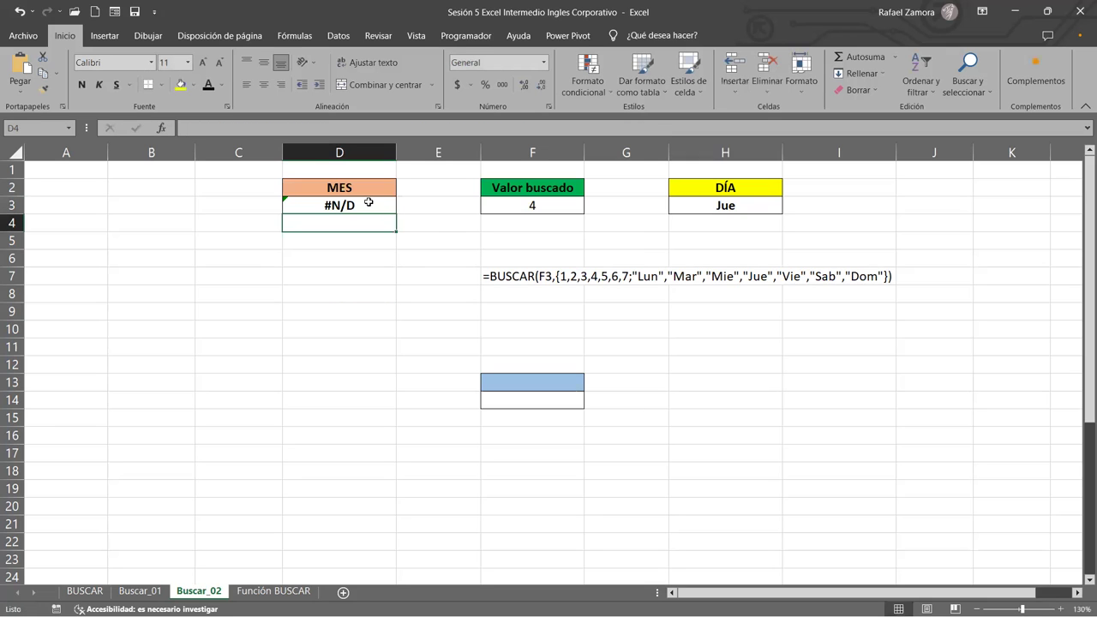
Step: Change D3's lookup reference to F3 so it returns Abr
double_click(367, 205)
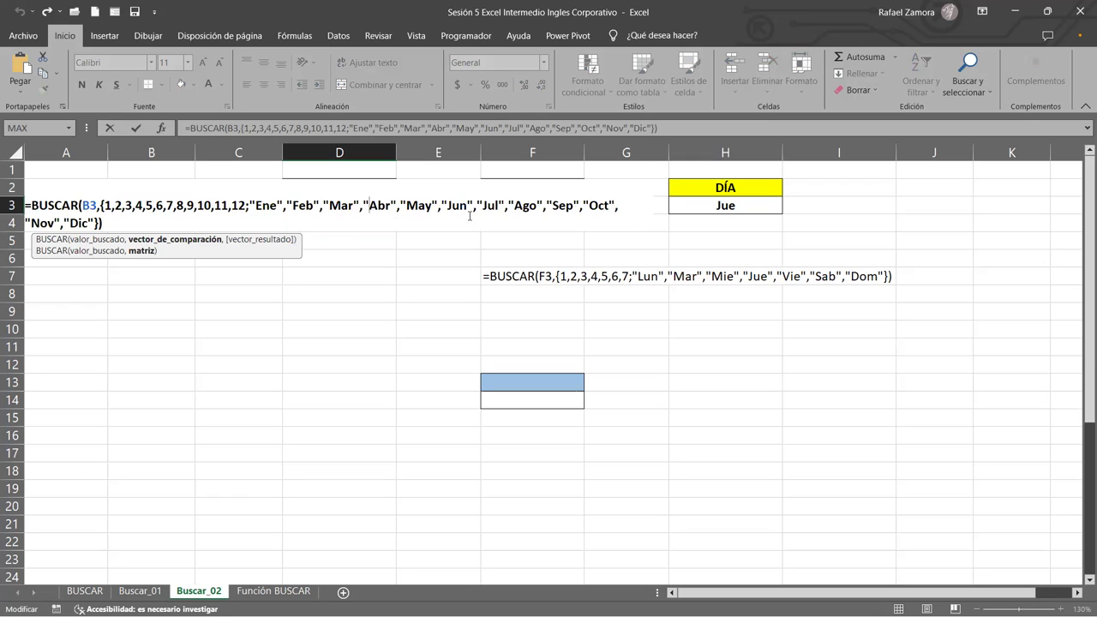
key("Escape")
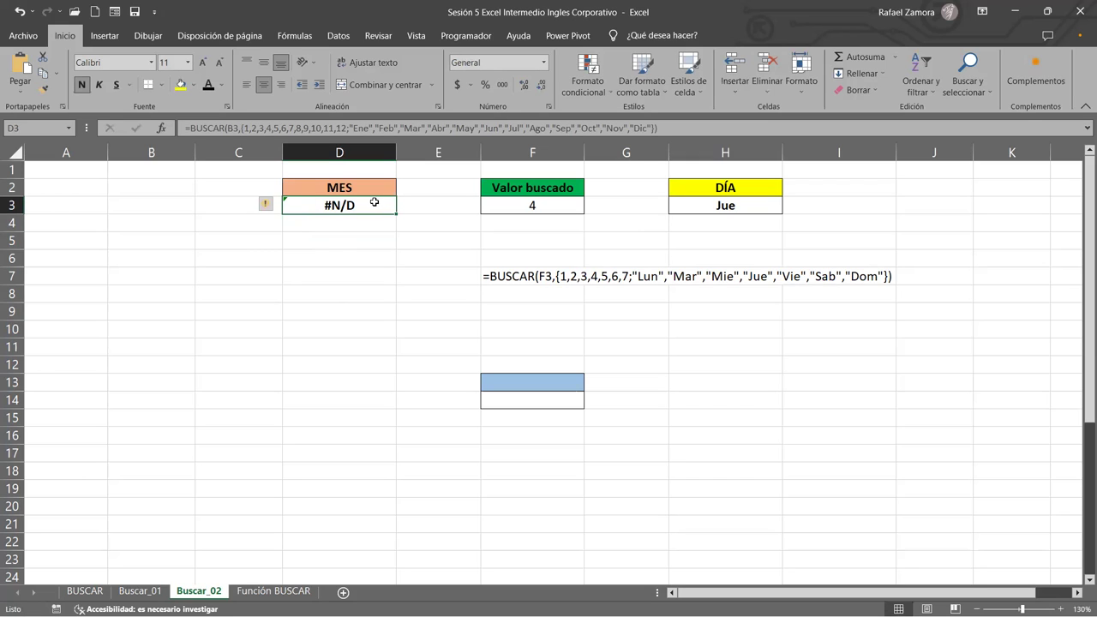
double_click(374, 202)
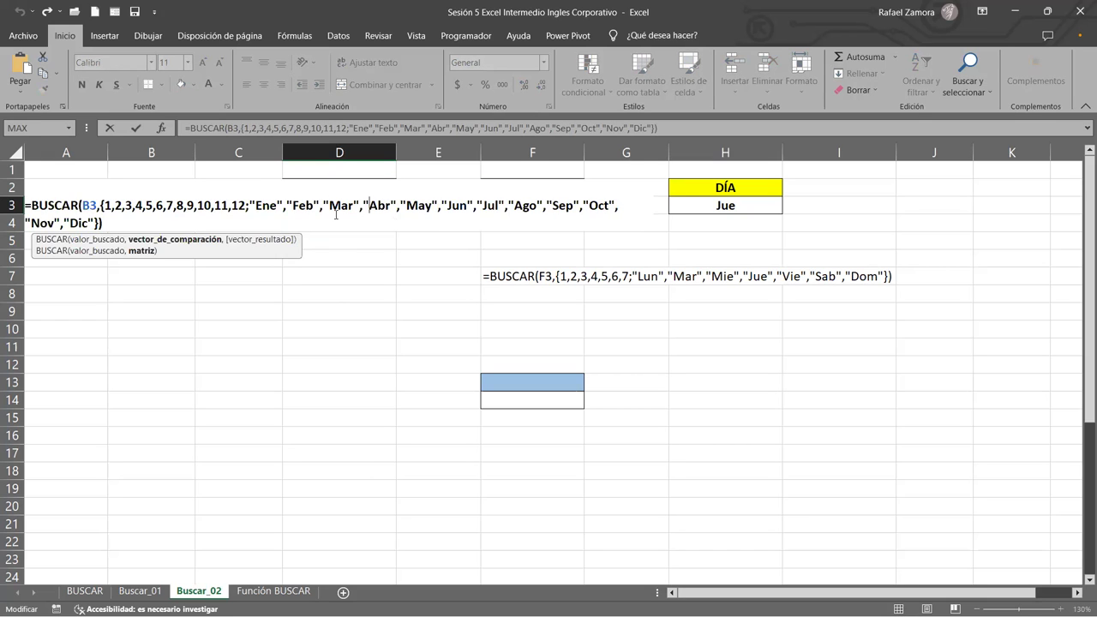
key("Escape")
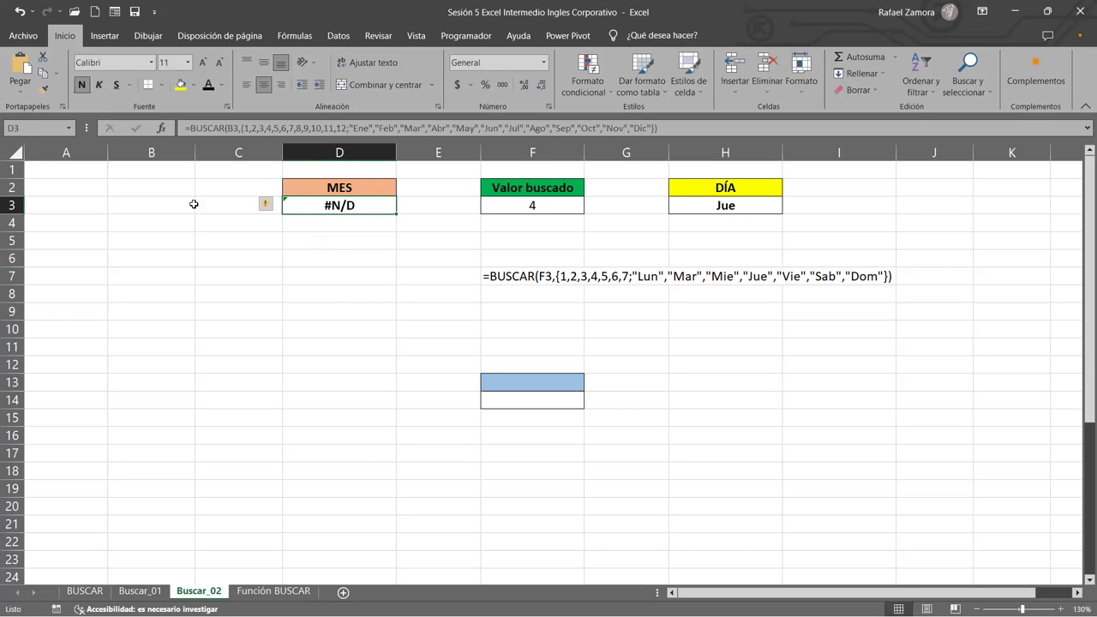
double_click(352, 205)
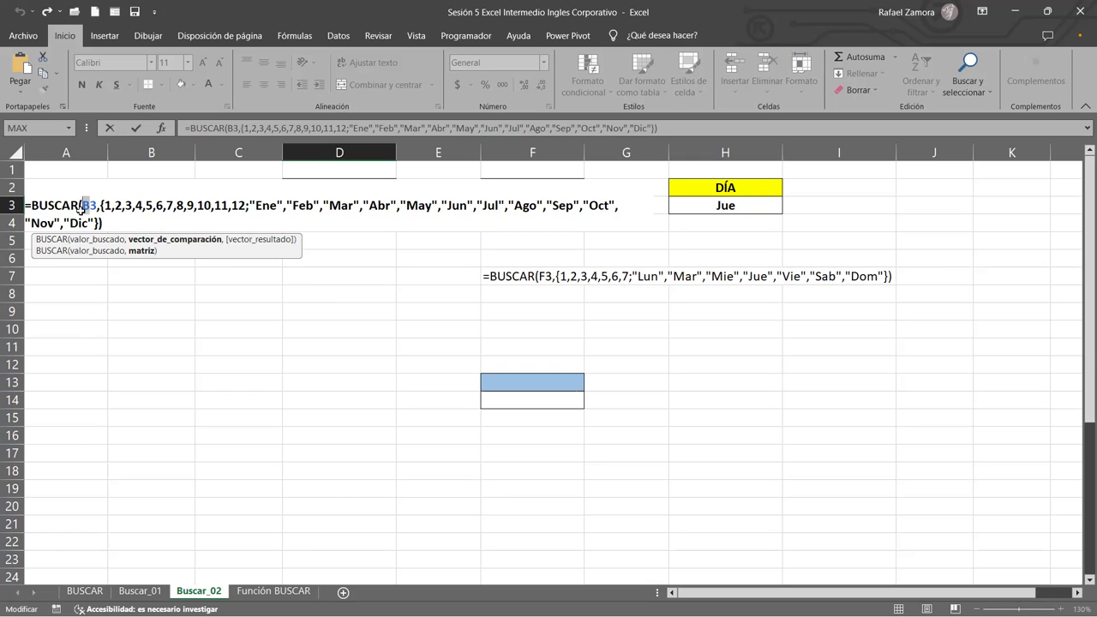
type("F3")
key("Return")
Step: Enter month numbers 1 and 3 through 13 in F3, watching D3 and H3 update
left_click(557, 203)
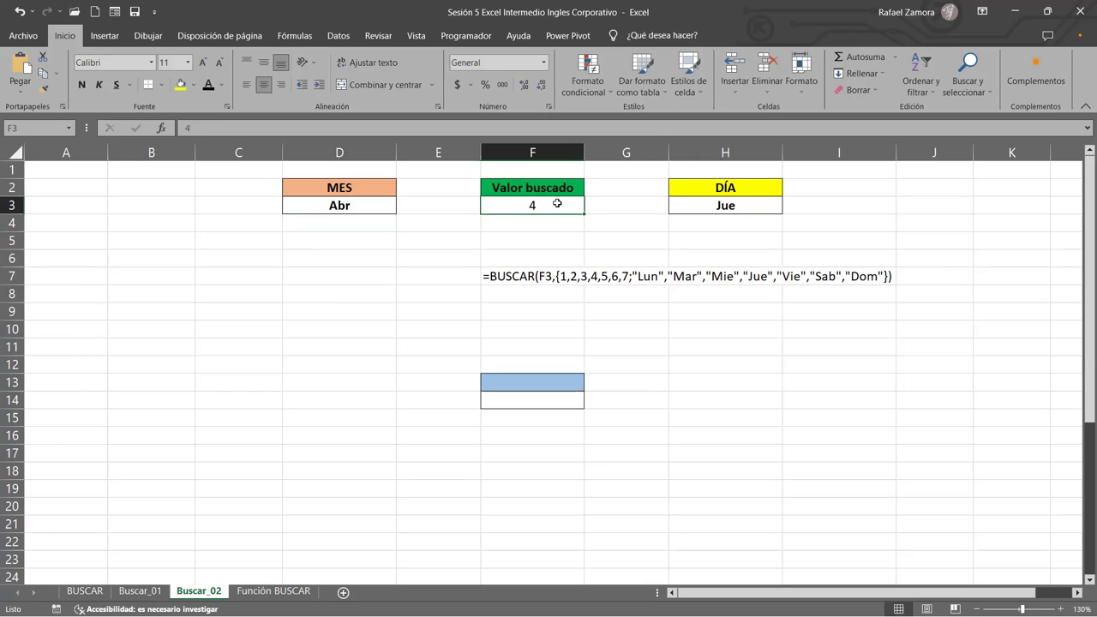
type("1")
type("3")
key("ctrl+Return")
type("4")
key("ctrl+Return")
type("5")
key("ctrl+Return")
type("6")
key("ctrl+Return")
type("7")
key("ctrl+Return")
type("8")
key("ctrl+Return")
type("9")
key("ctrl+Return")
type("10")
key("ctrl+Return")
type("11")
key("ctrl+Return")
type("12")
key("ctrl+Return")
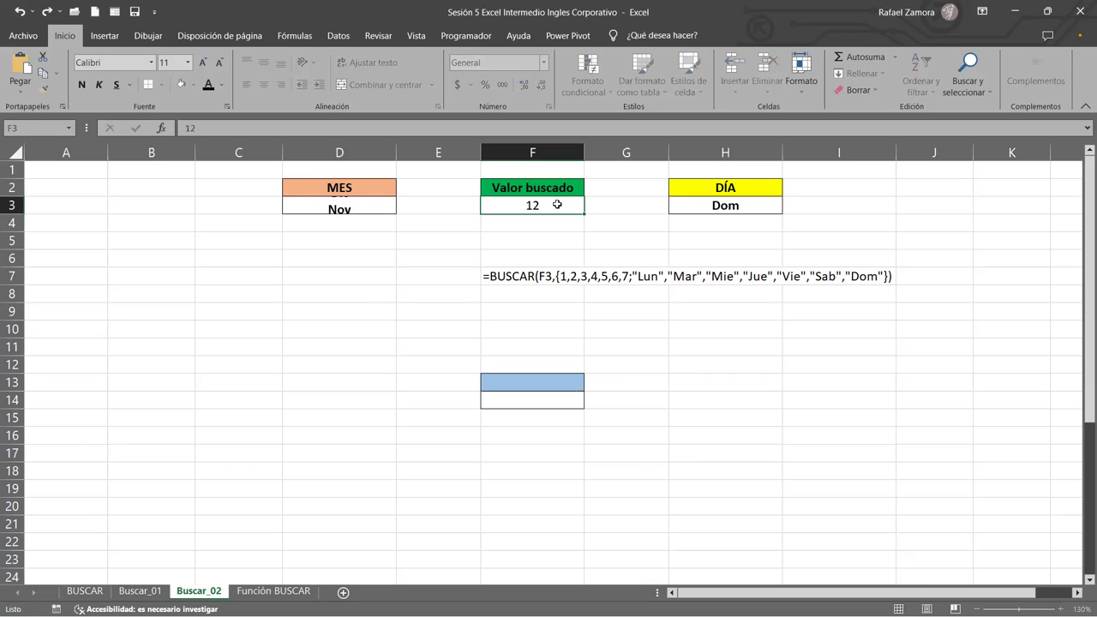
type("13")
key("ctrl+Return")
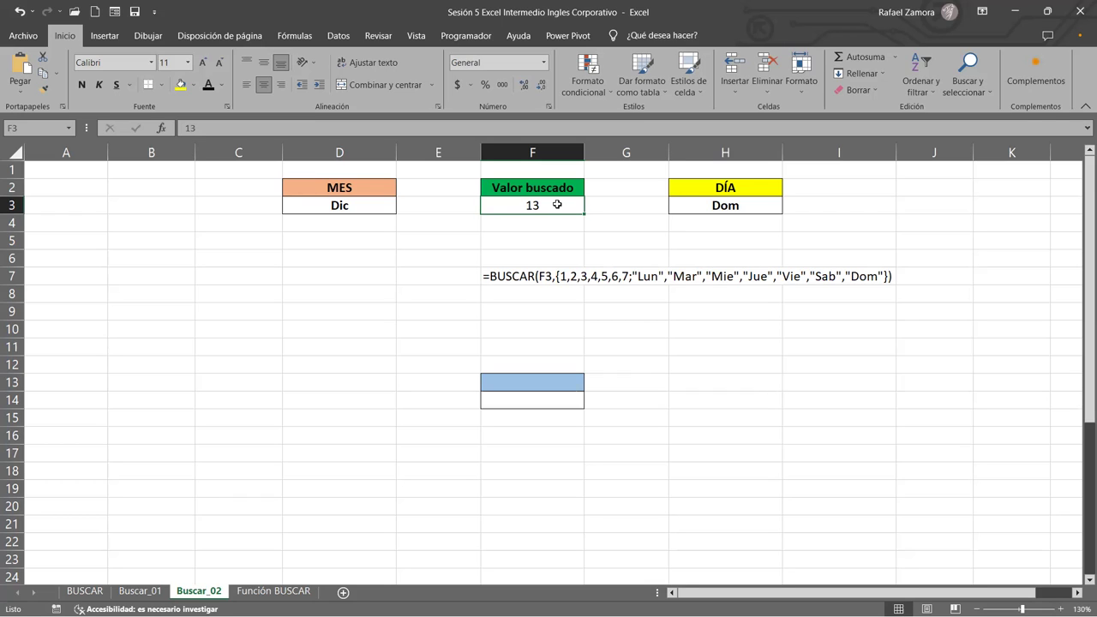
Step: Re-enter 6, 7 and 8 in F3, ending with D3 showing Ago and H3 Dom
type("6")
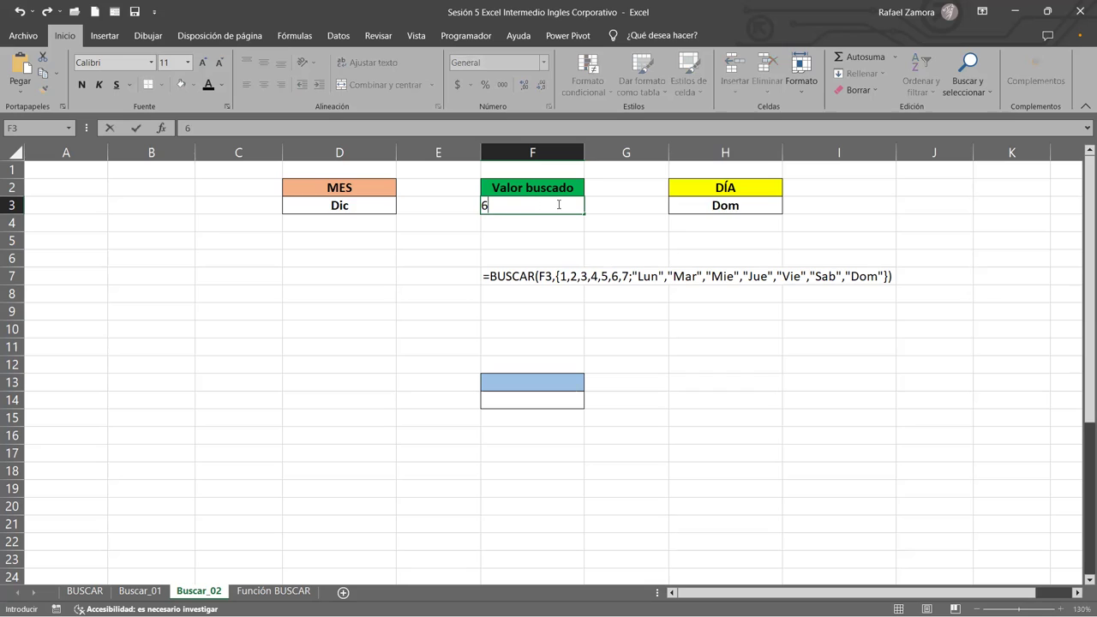
key("ctrl+Return")
type("7")
key("ctrl+Return")
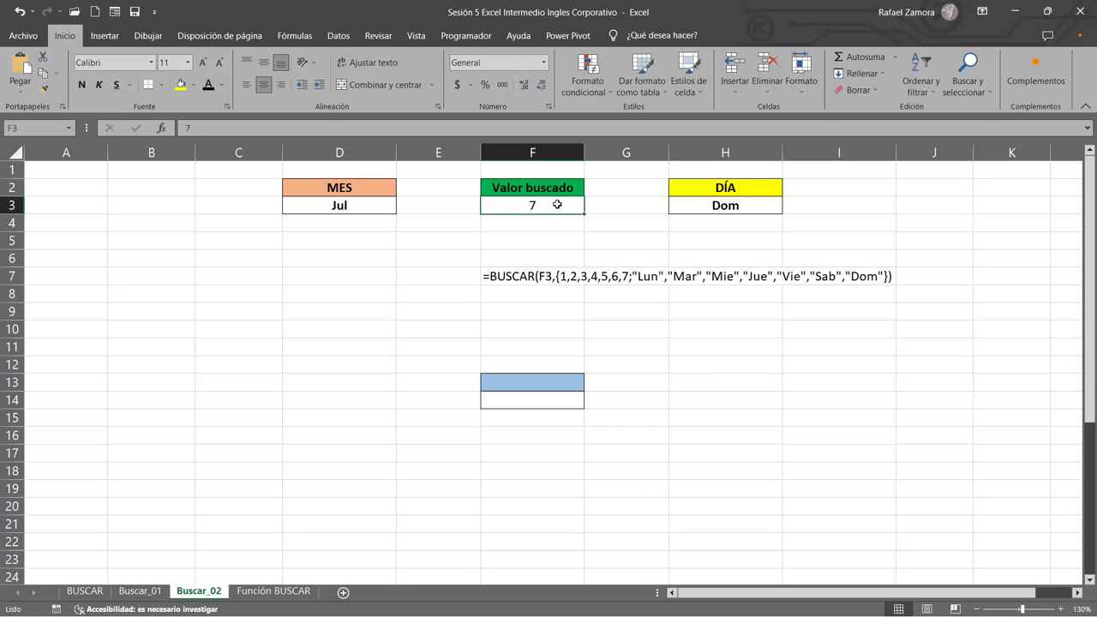
type("8")
key("ctrl+Return")
Step: Fill F7's formula-text formula down, clear F8, and make F9 =FORMULATEXTO(D3)
left_click(565, 276)
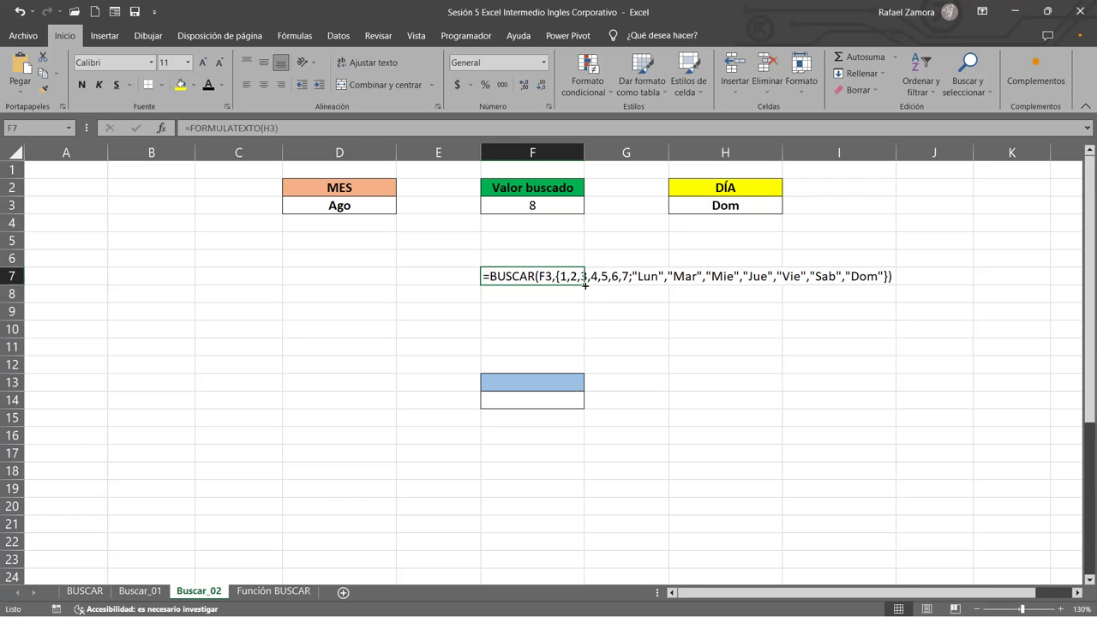
left_click_drag(586, 281, 579, 320)
left_click(574, 294)
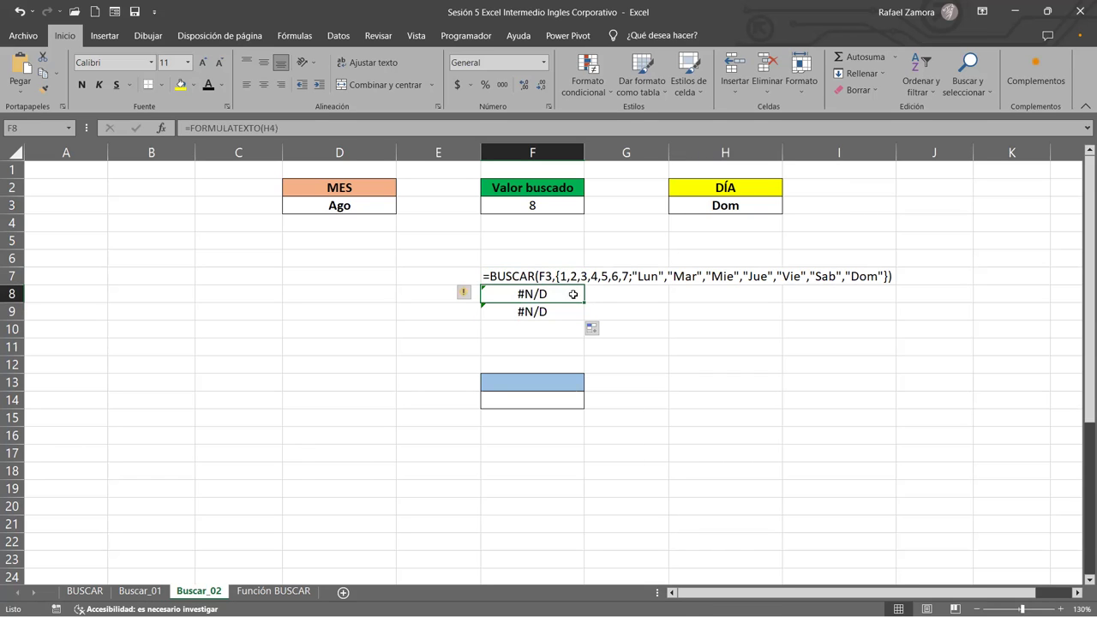
key("Delete")
left_click(563, 311)
key("F2")
left_click(368, 223)
left_click(376, 210)
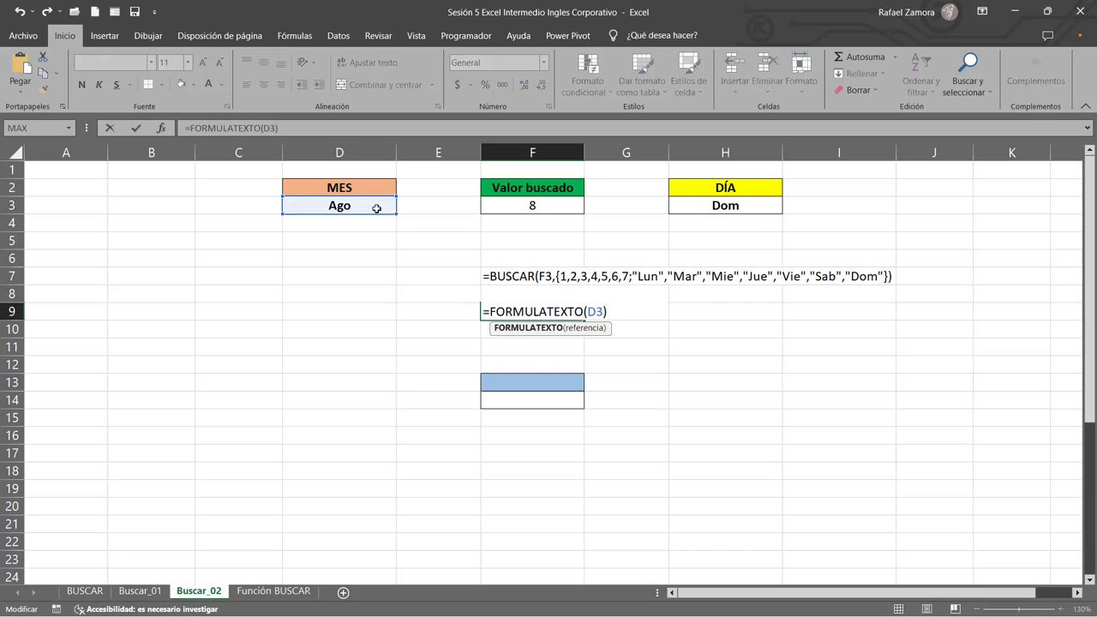
key("Return")
Step: Move the formula texts in F7:F9 over into column C at C7
left_click(709, 384)
mouse_move(511, 274)
left_mouse_down()
mouse_move(511, 308)
mouse_move(225, 275)
left_mouse_up()
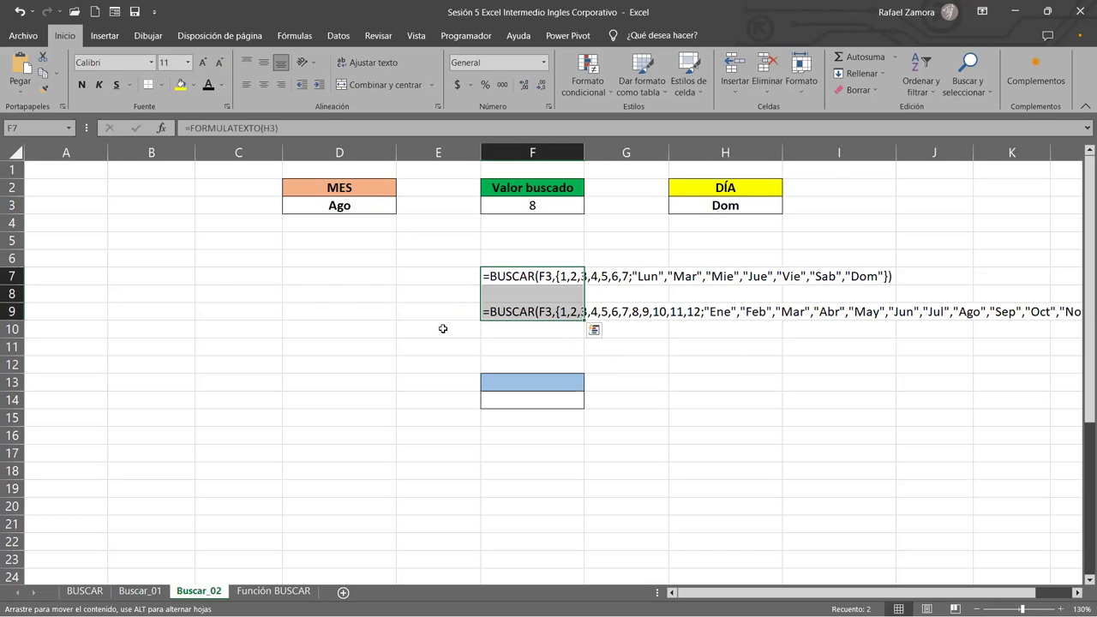
left_click(857, 437)
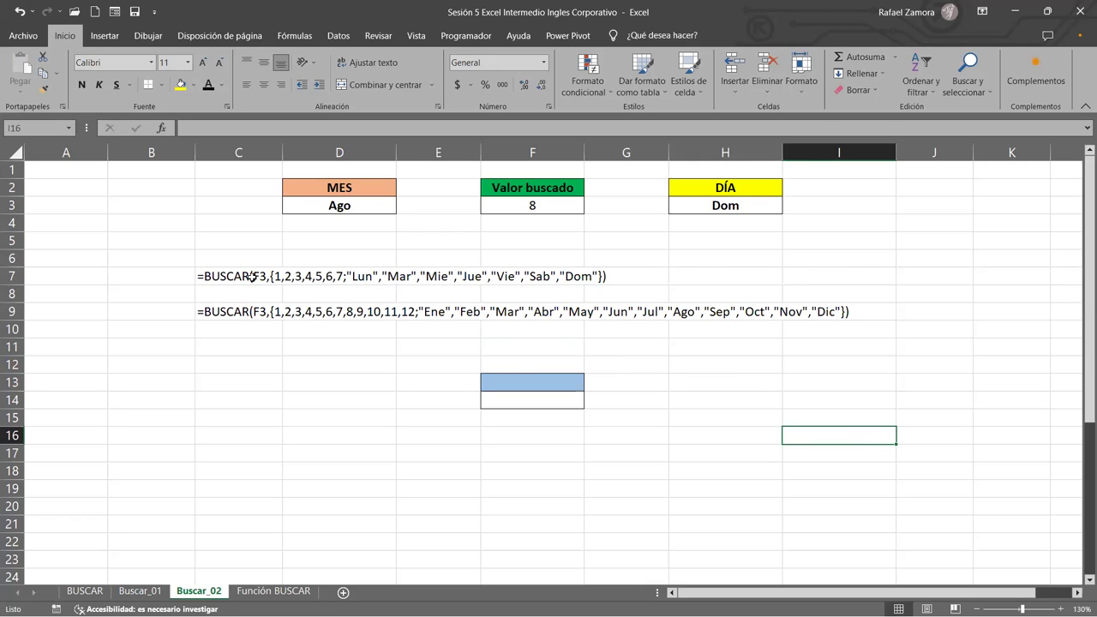
left_click(308, 277)
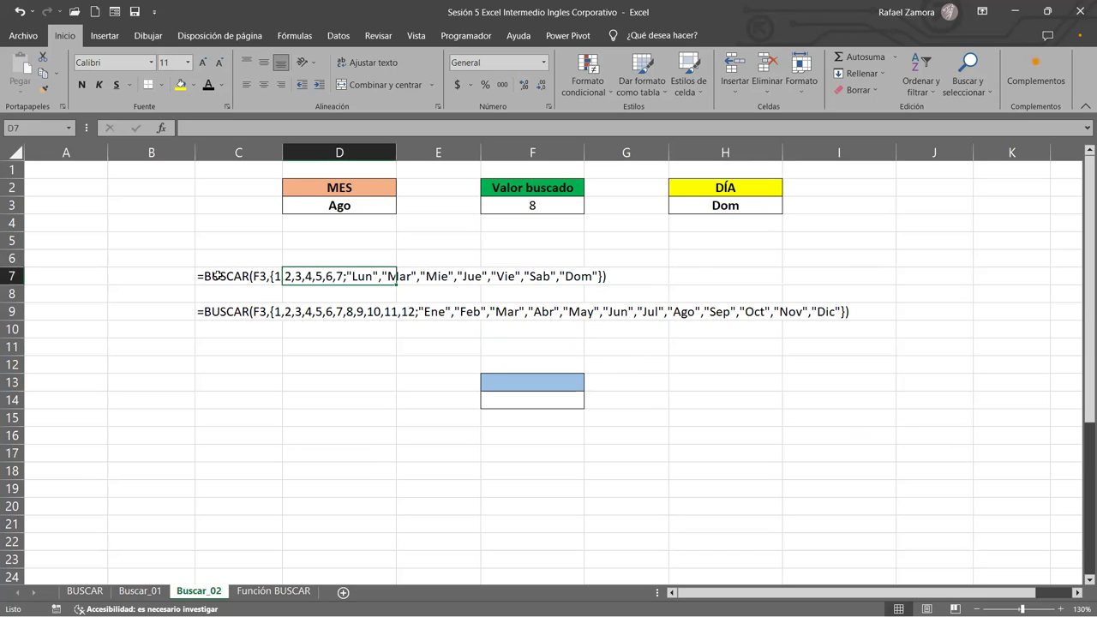
double_click(745, 204)
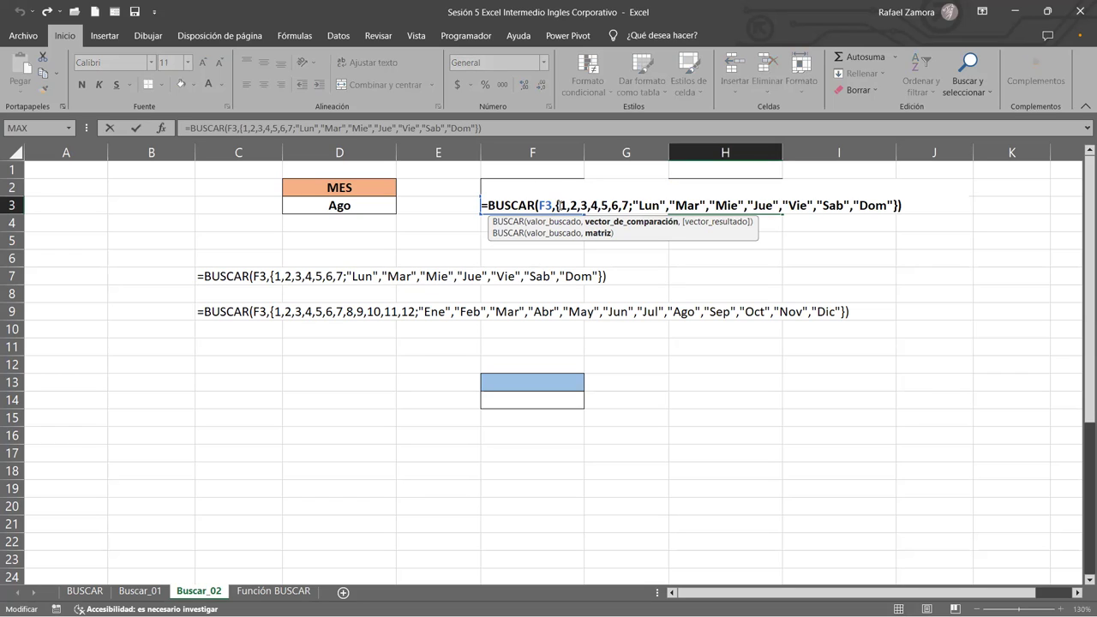
left_click_drag(558, 206, 629, 200)
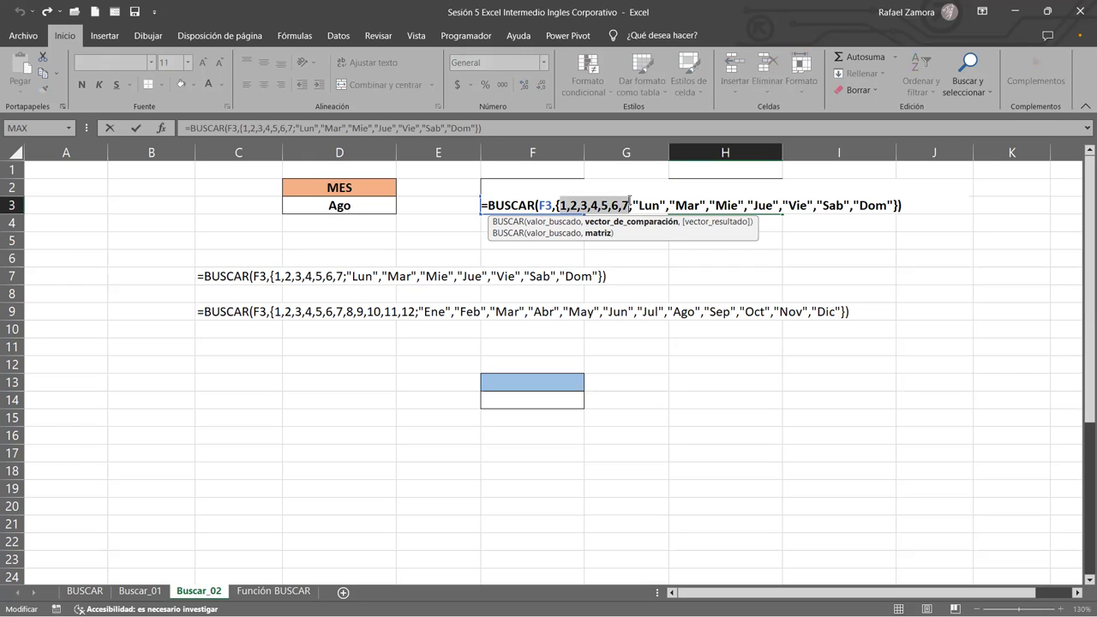
left_click(630, 207)
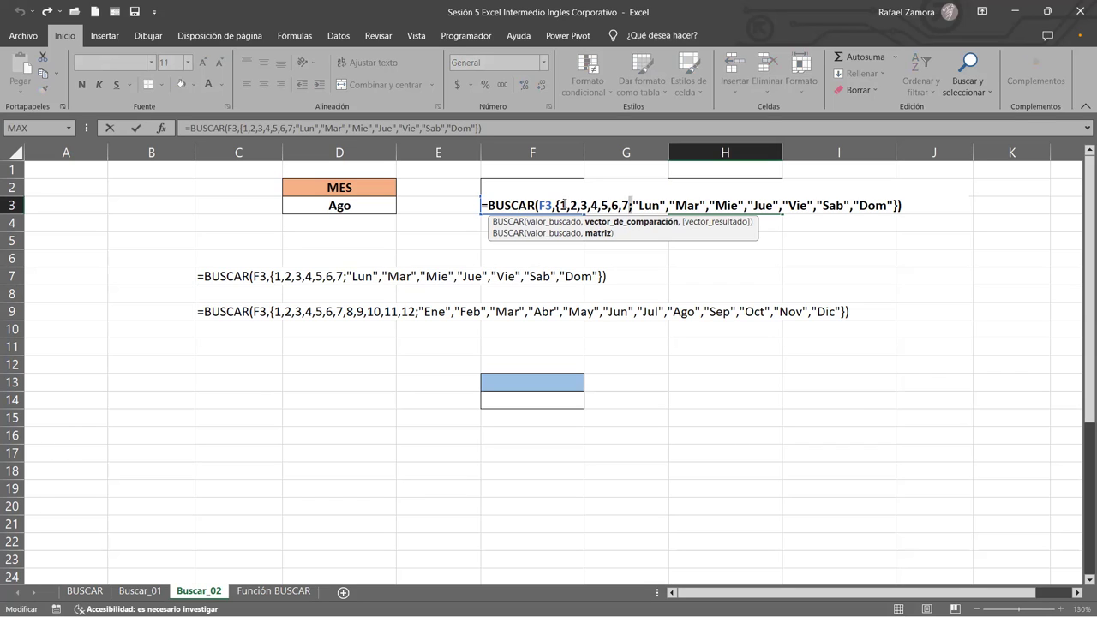
left_click_drag(559, 206, 897, 214)
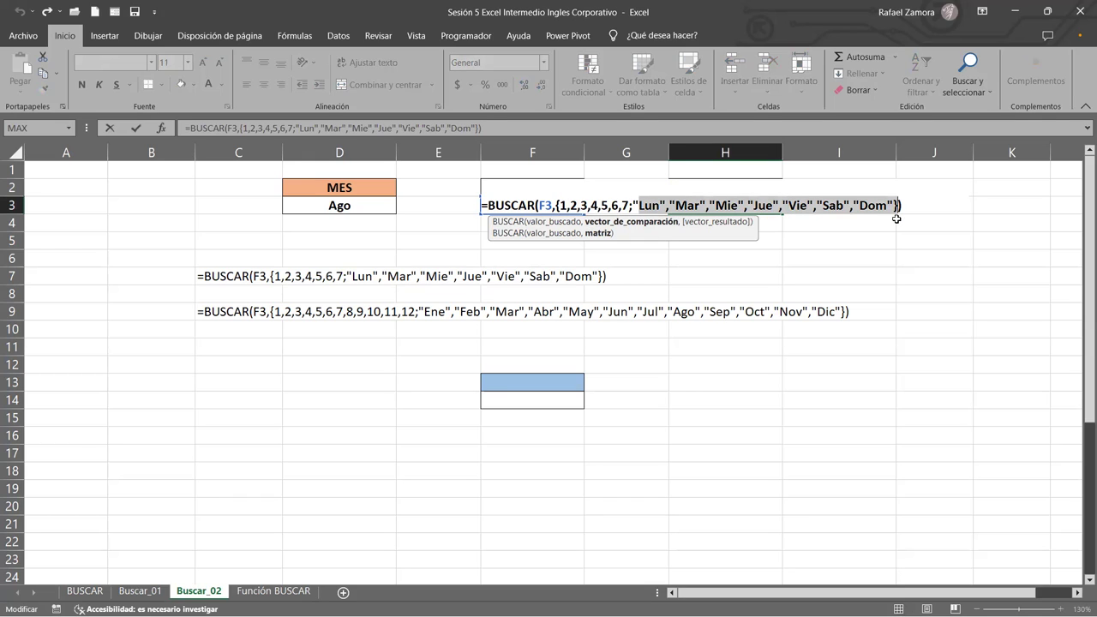
key("Escape")
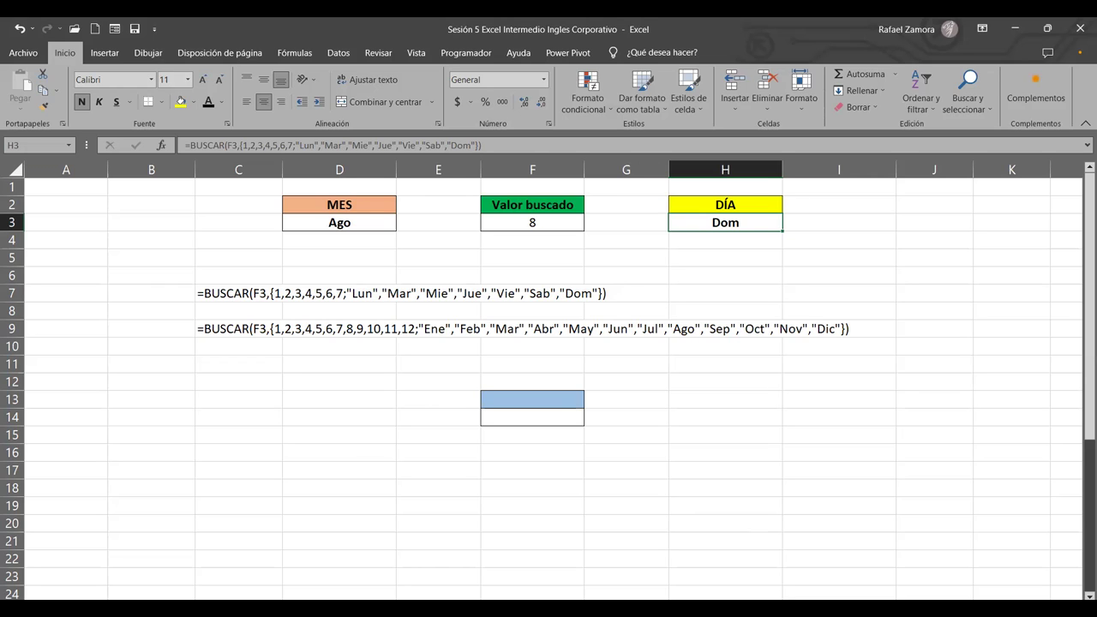
left_click(821, 421)
left_click(606, 471)
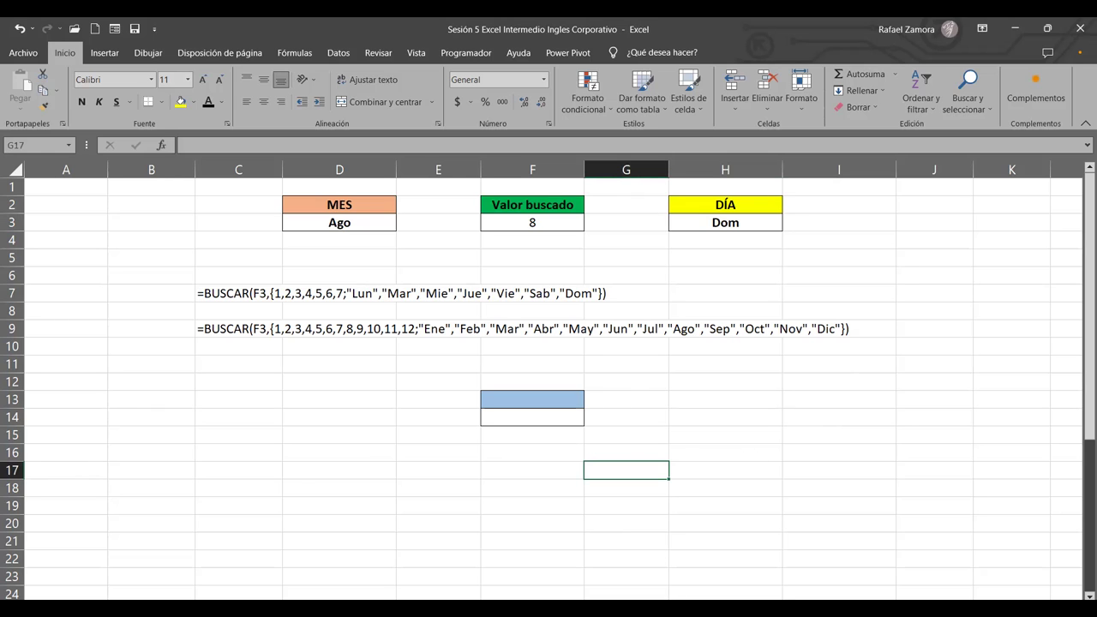
Step: Switch with Alt+Tab to the other workbook's Buscar_02 sheet
key("alt+Tab")
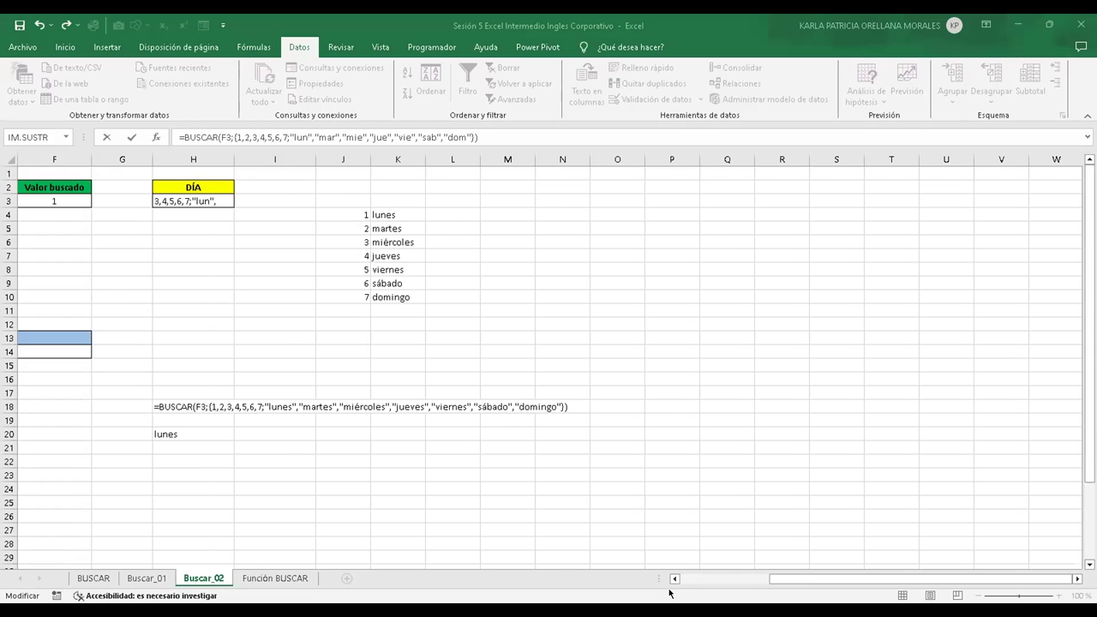
Step: Try entering the abbreviated-day BUSCAR formula in H3, then cancel it, leaving H3 empty
scroll(670, 593, "left", 5)
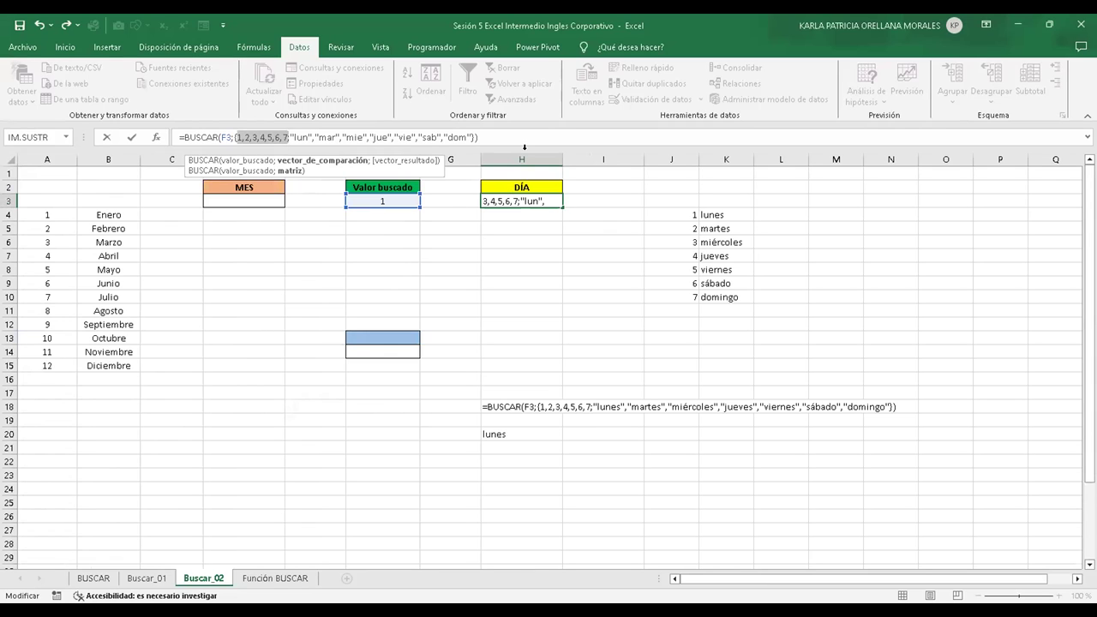
left_click(543, 135)
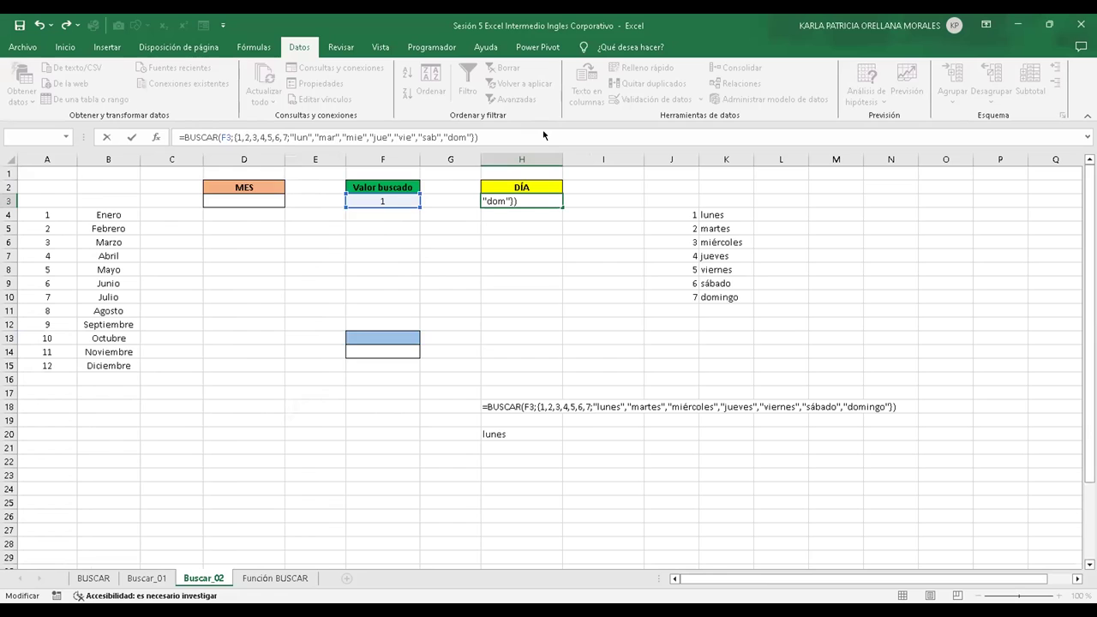
key("Return")
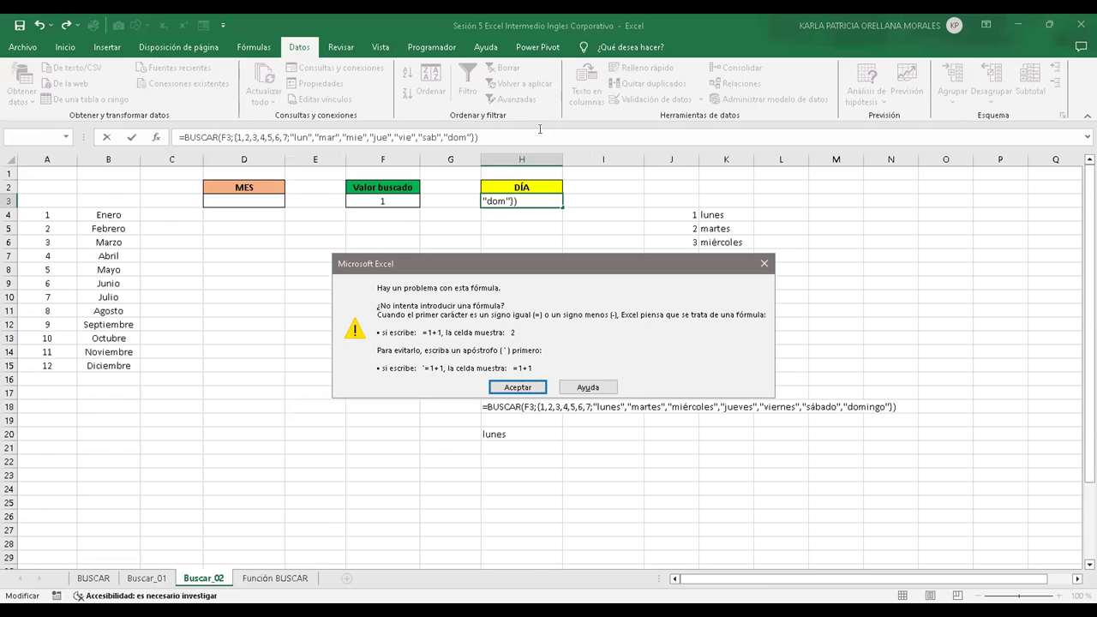
key("Return")
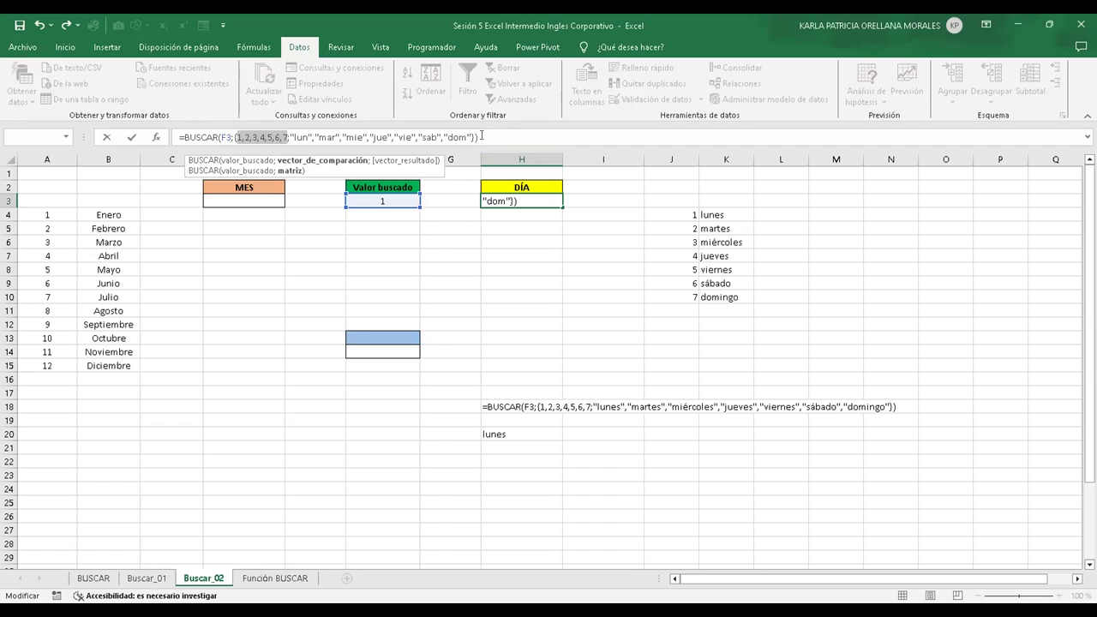
left_click_drag(481, 136, 178, 137)
key("ctrl+c")
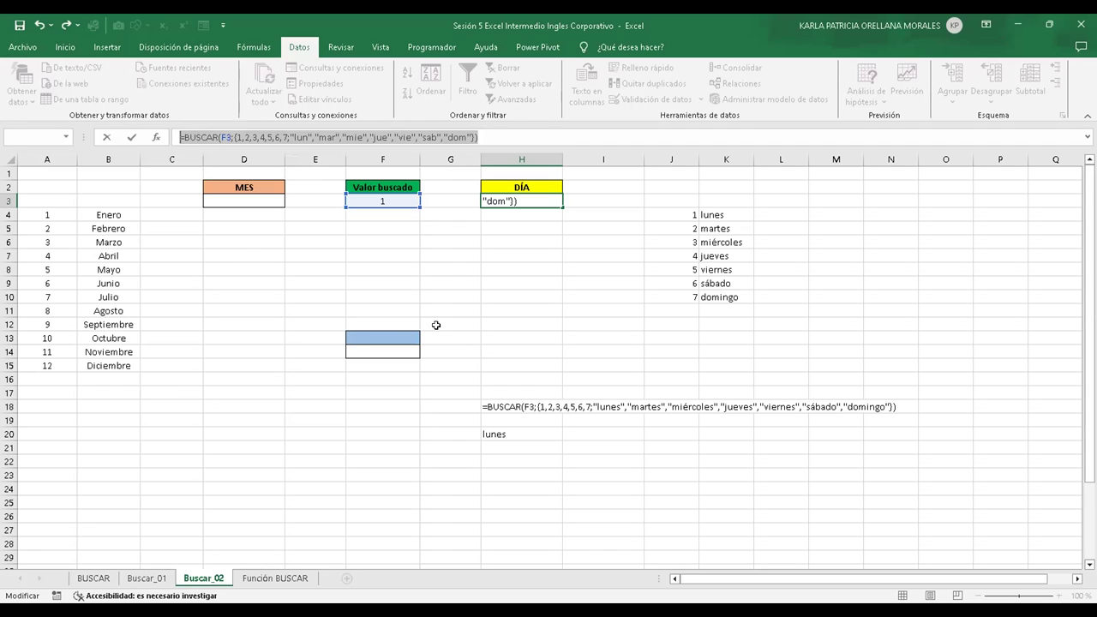
key("Escape")
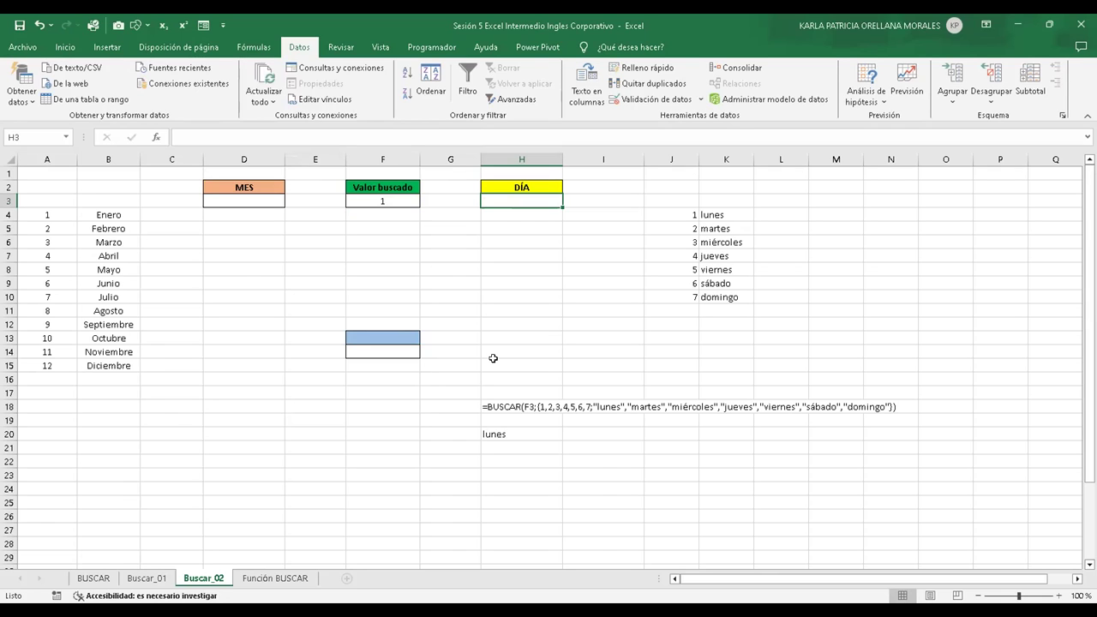
Step: Paste the abbreviated-day BUSCAR formula into H3 and place the cursor in its array argument
left_click(485, 135)
key("ctrl+v")
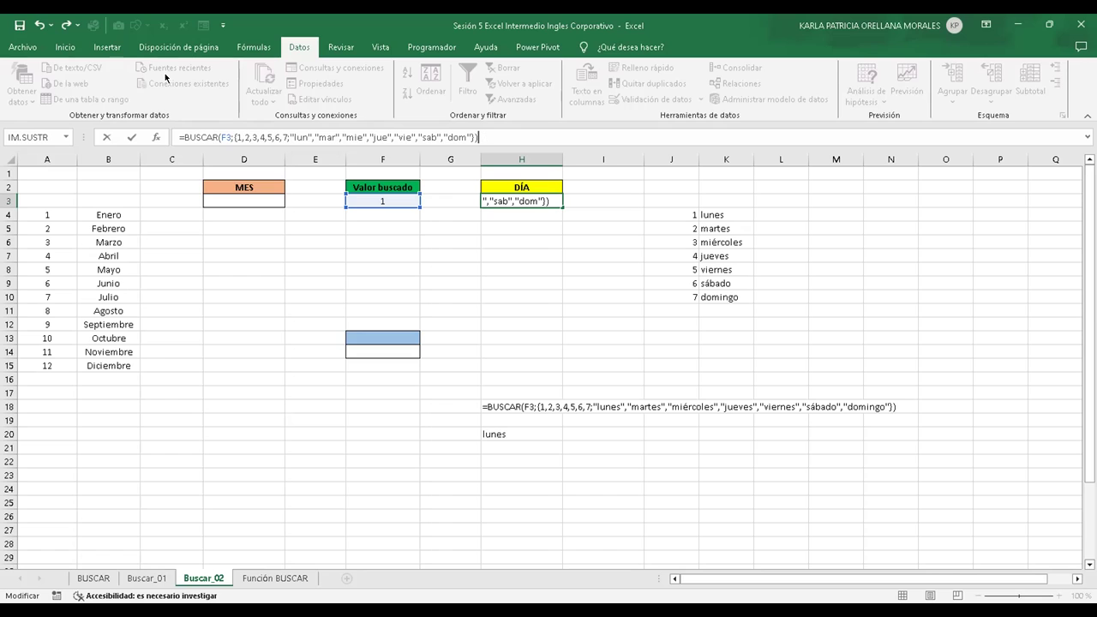
left_click(294, 129)
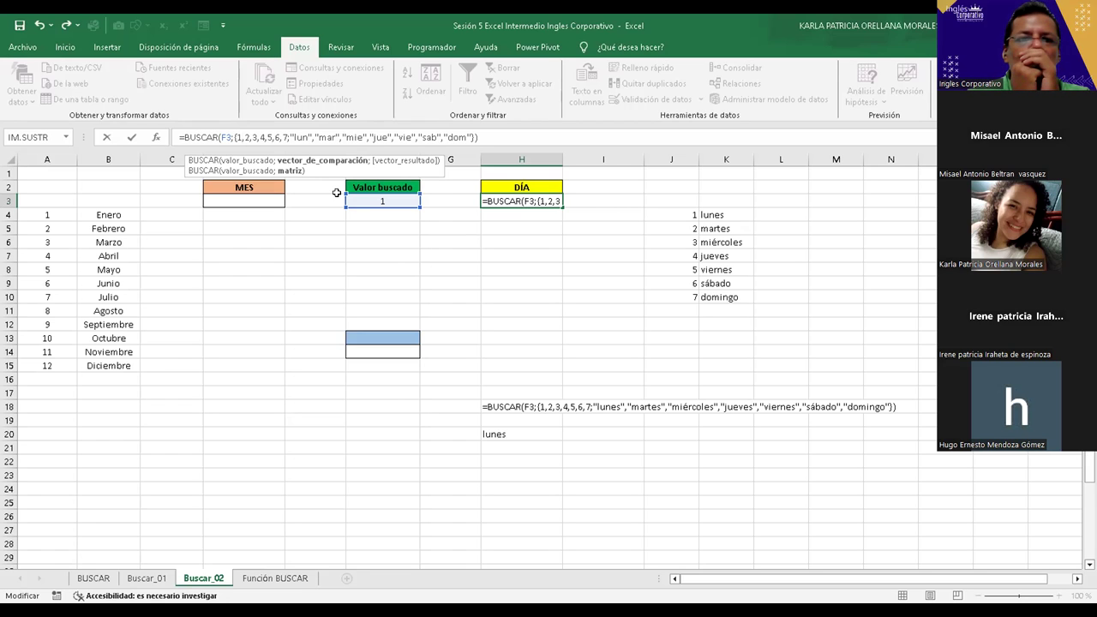
left_click(242, 137)
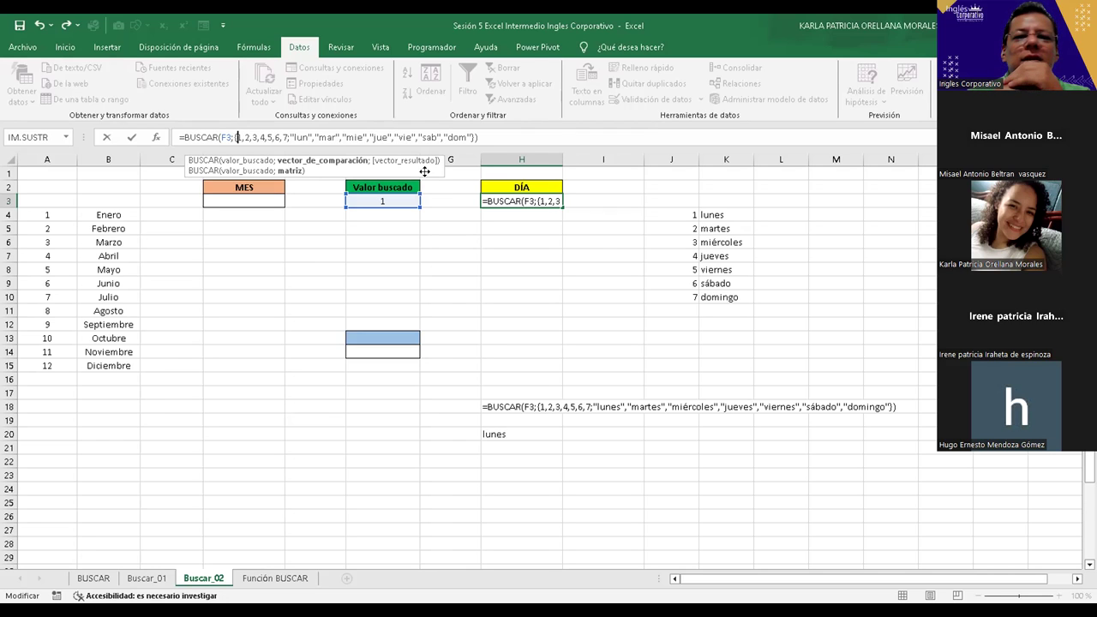
left_click(476, 136)
key("Left")
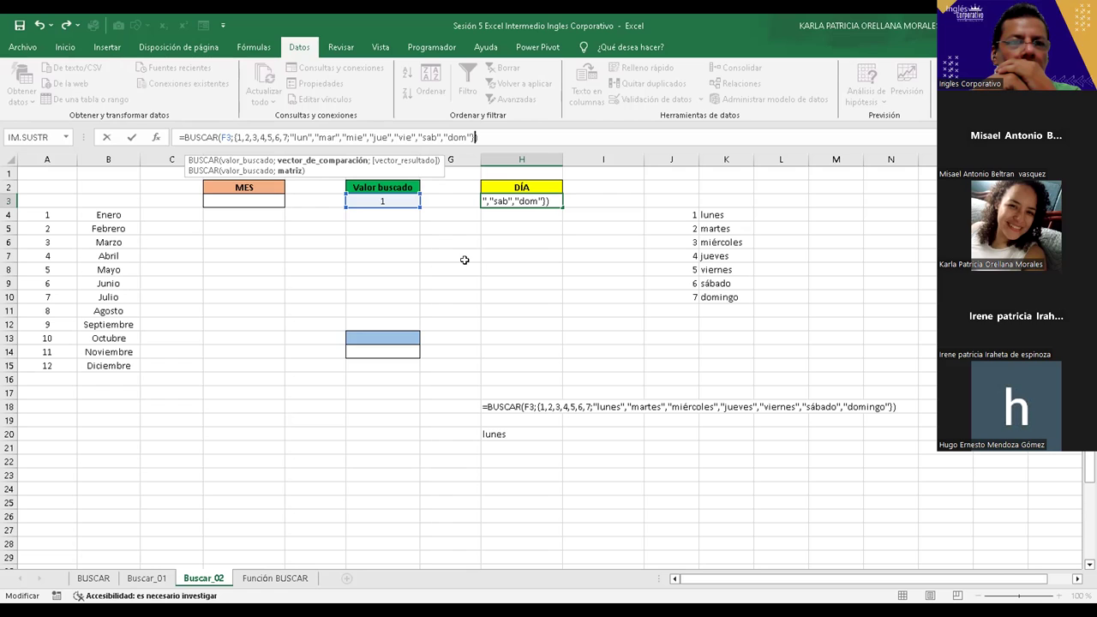
Step: Retry H3's formula, change the comma after F3 to a semicolon, then cancel the edit
key("Return")
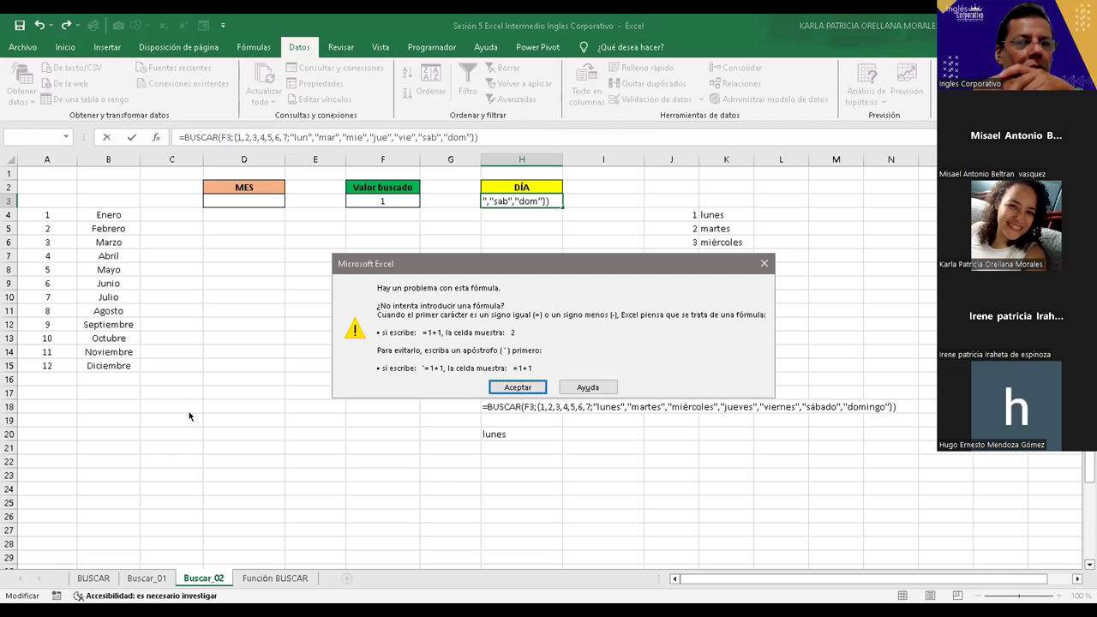
key("Return")
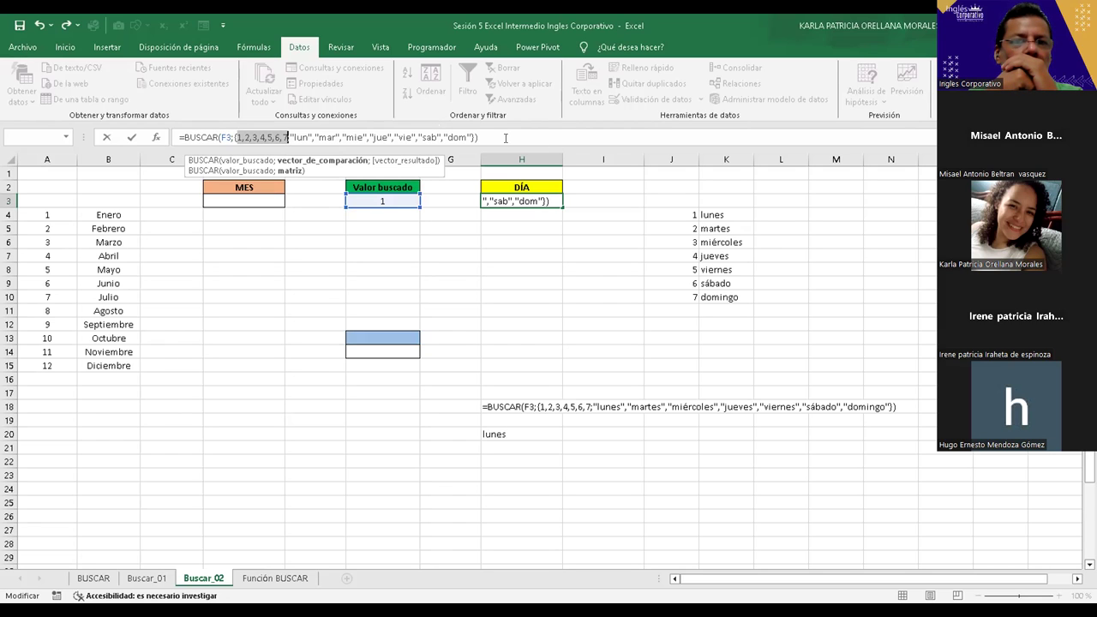
key("Right")
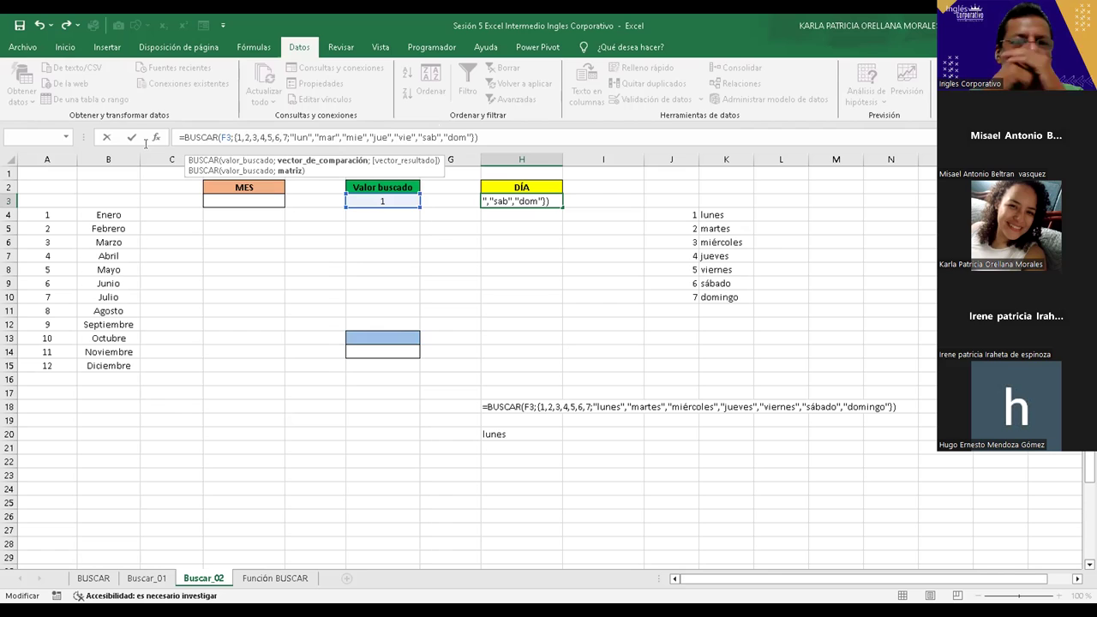
key("ctrl+a")
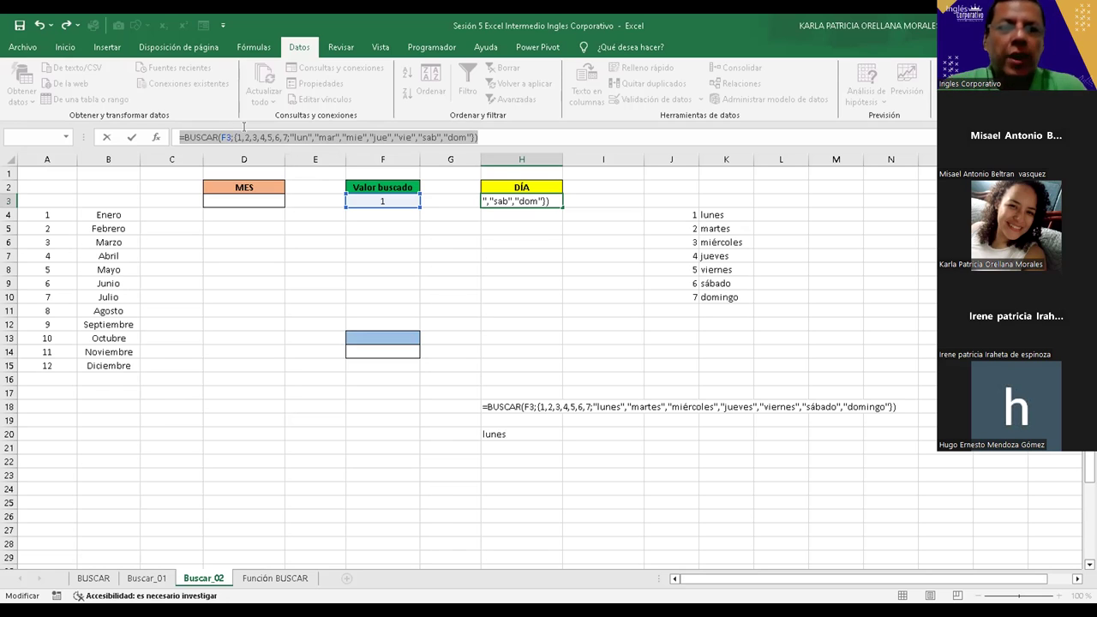
left_click(245, 129)
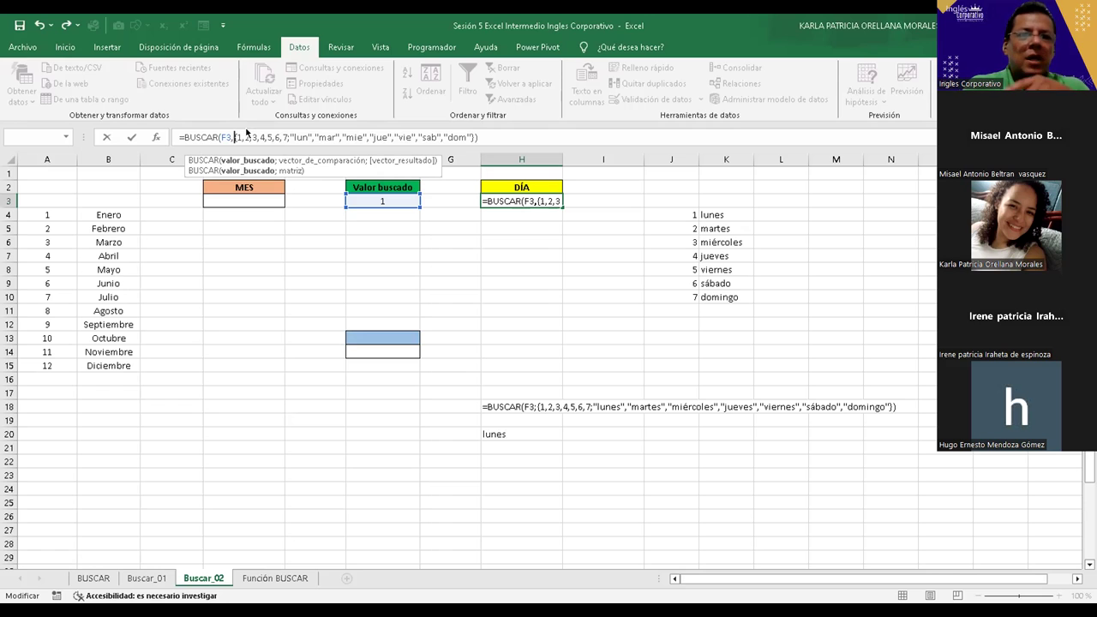
key("Return")
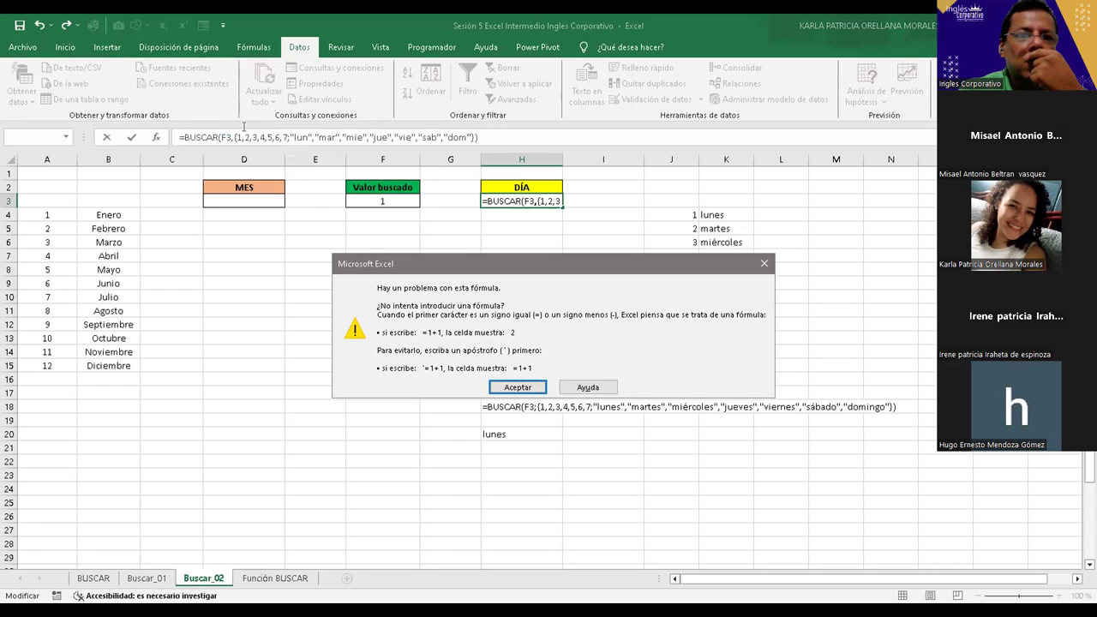
key("Return")
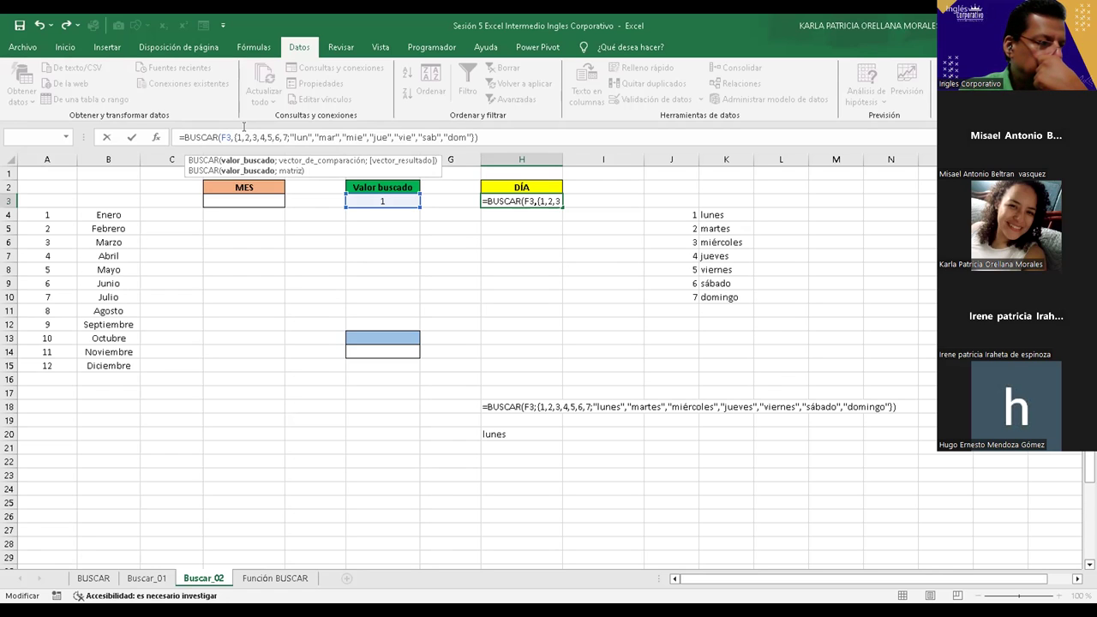
key("BackSpace")
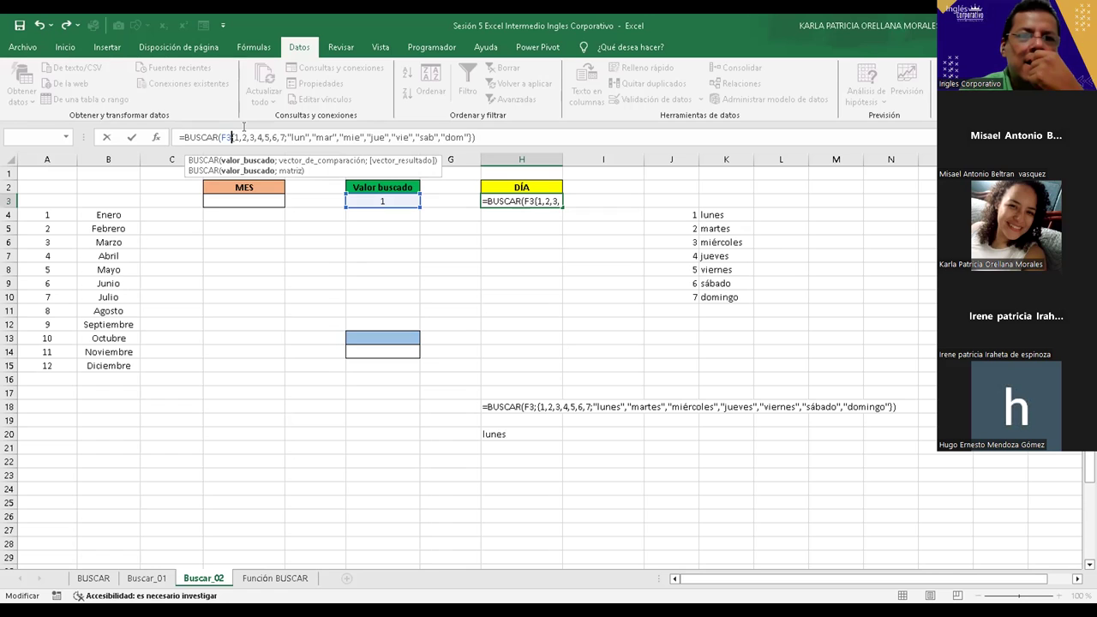
type(";")
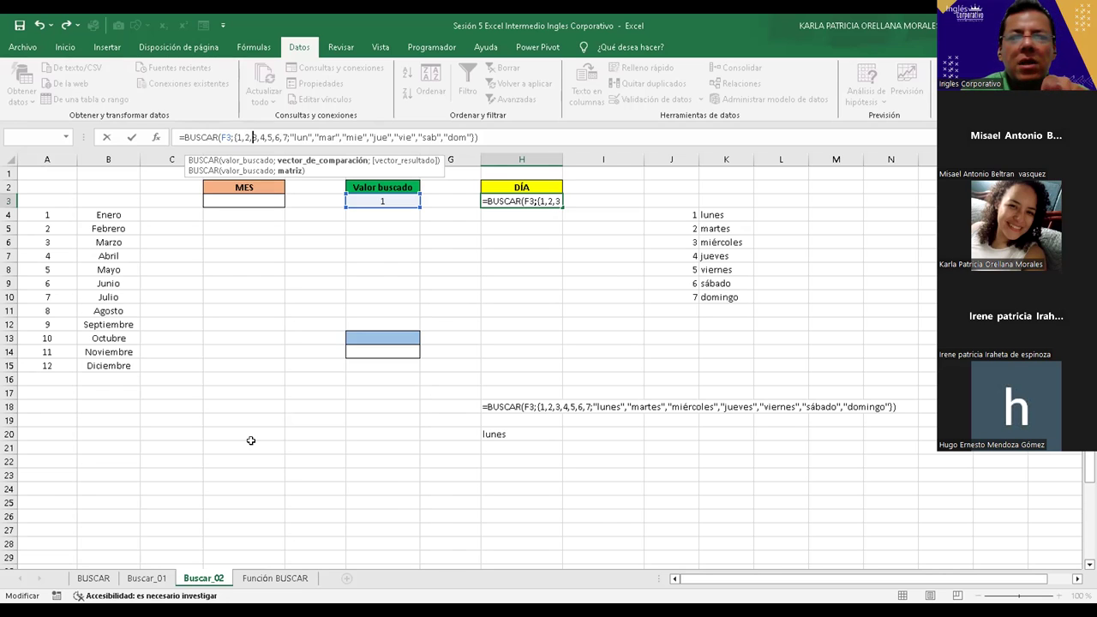
key("Escape")
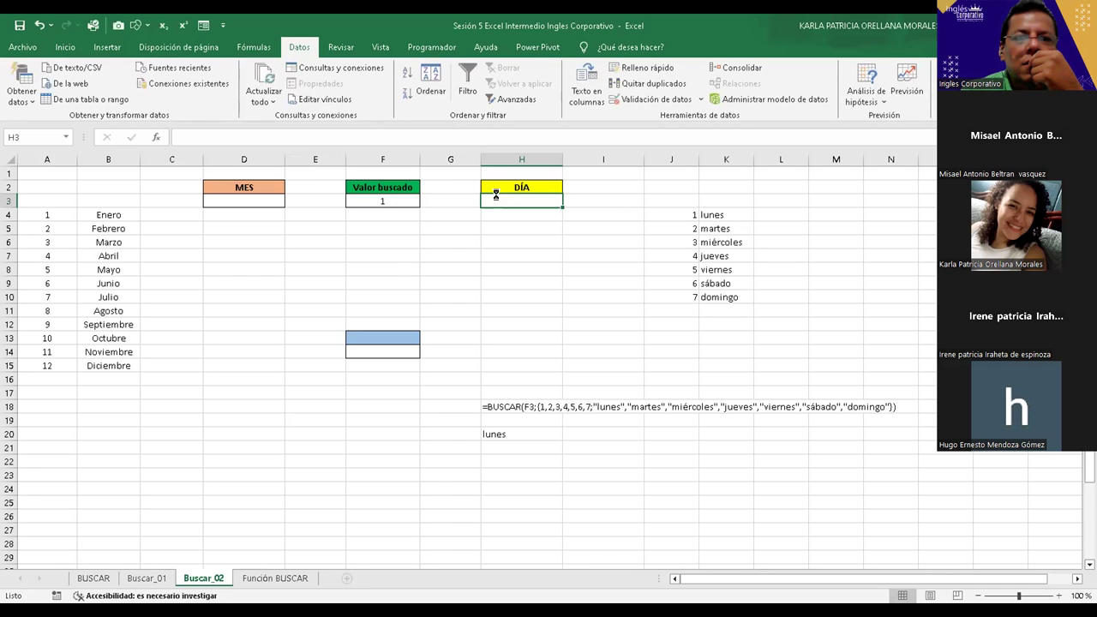
Step: Set F3 to 7 so row 18 returns domingo, and inspect H18's formula without changing it
key("Left")
key("Left")
type("7")
key("ctrl+Return")
left_click(496, 201)
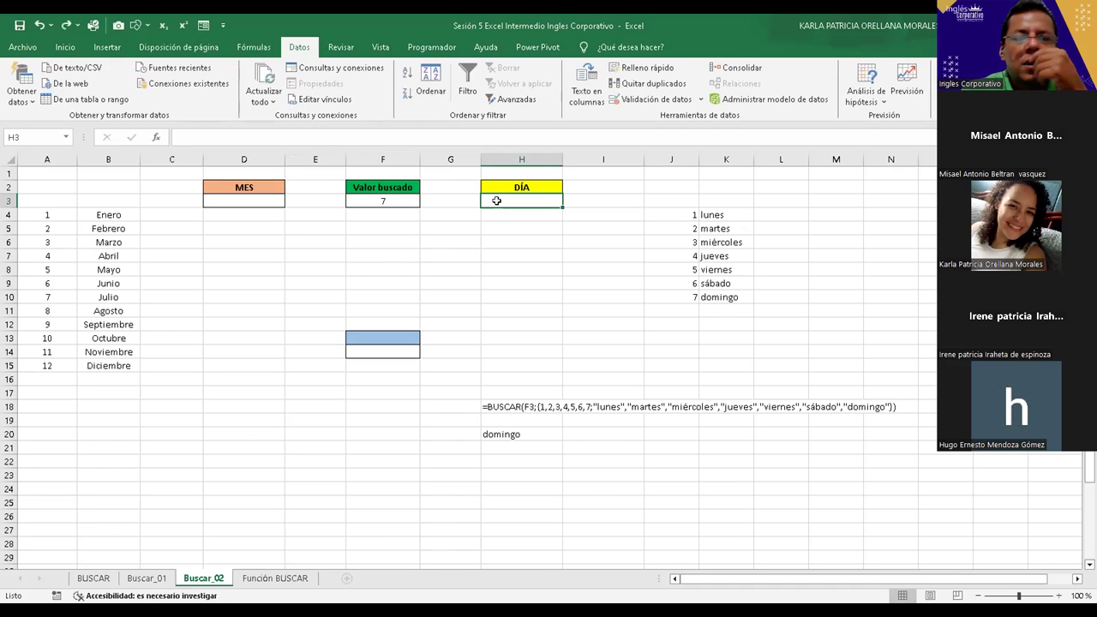
left_click(501, 404)
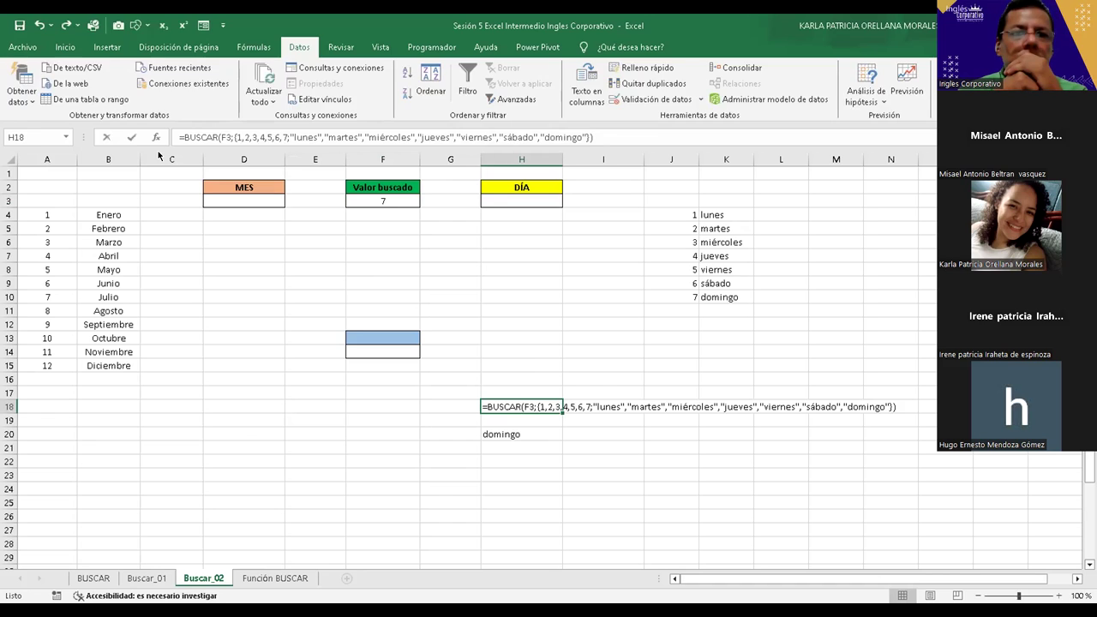
key("F2")
type("=")
left_click(555, 198)
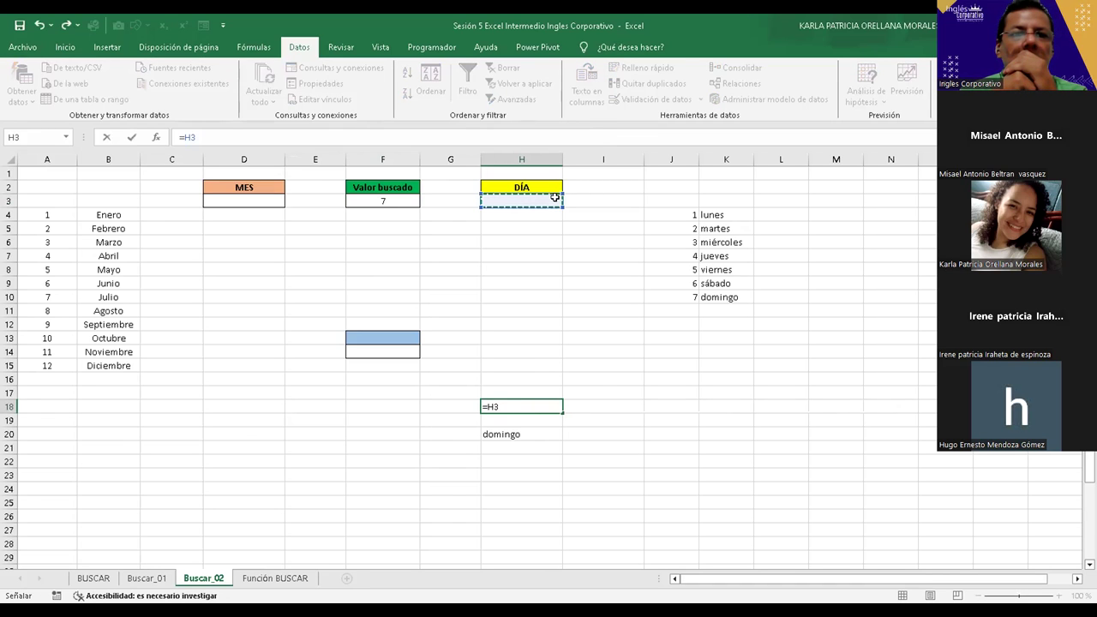
key("ctrl+z")
Step: Paste the full day-name BUSCAR formula into H3's formula bar
left_click(554, 198)
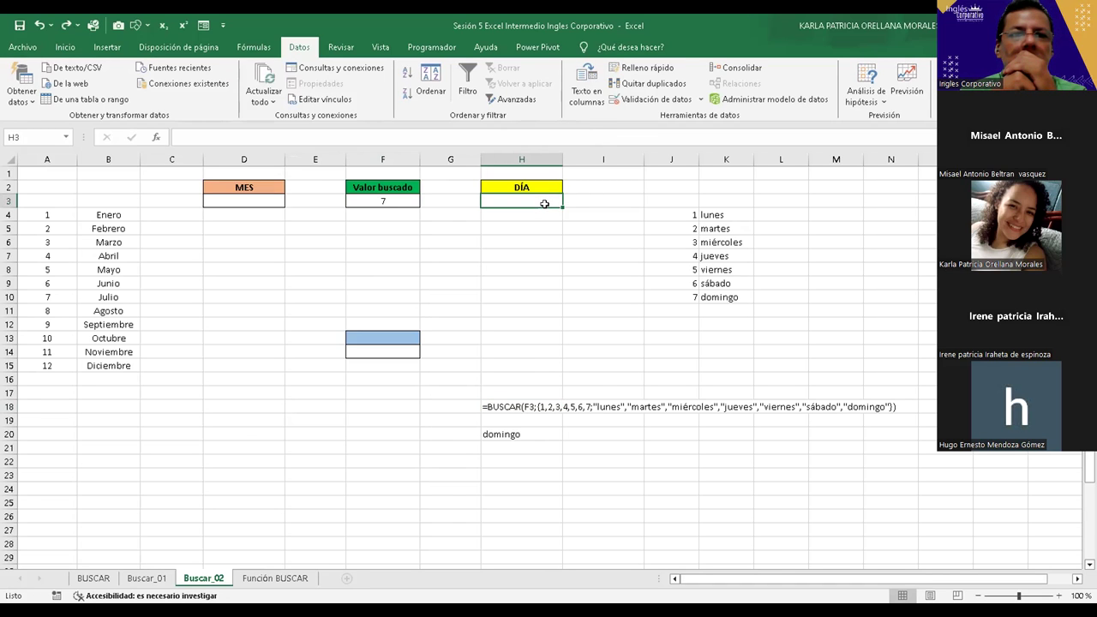
left_click(500, 138)
type("=BUSCAR(F3;{1,2,3,4,5,6,7;\"lunes\",\"martes\",\"miércoles\",\"jueves\",\"viernes\",\"sábado\",\"domingo\"})")
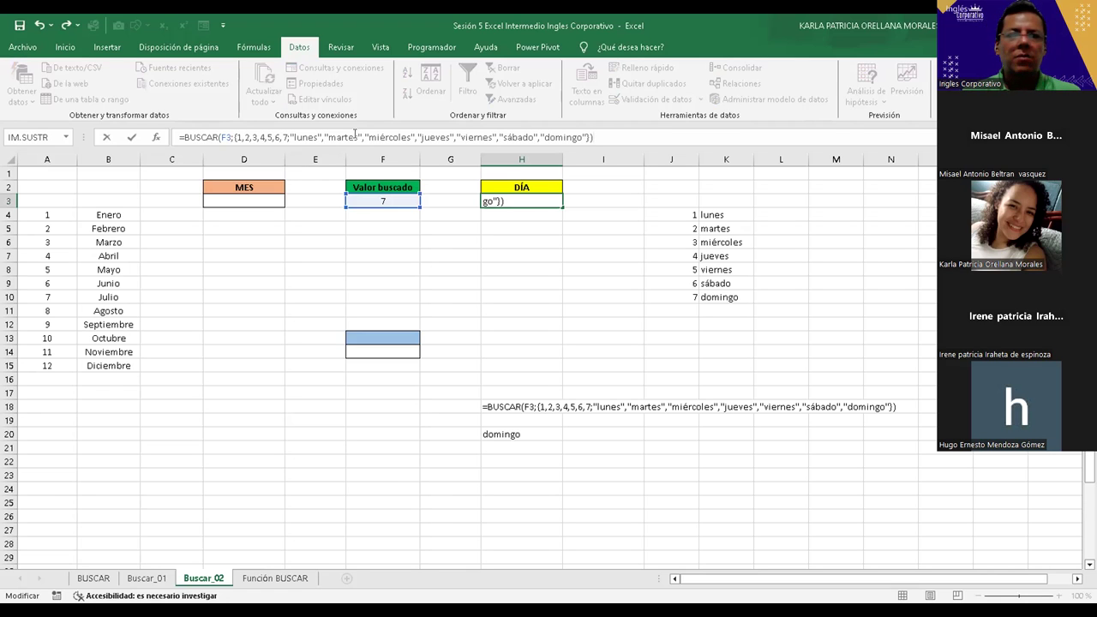
key("Home")
key("Right")
key("Right")
key("Right")
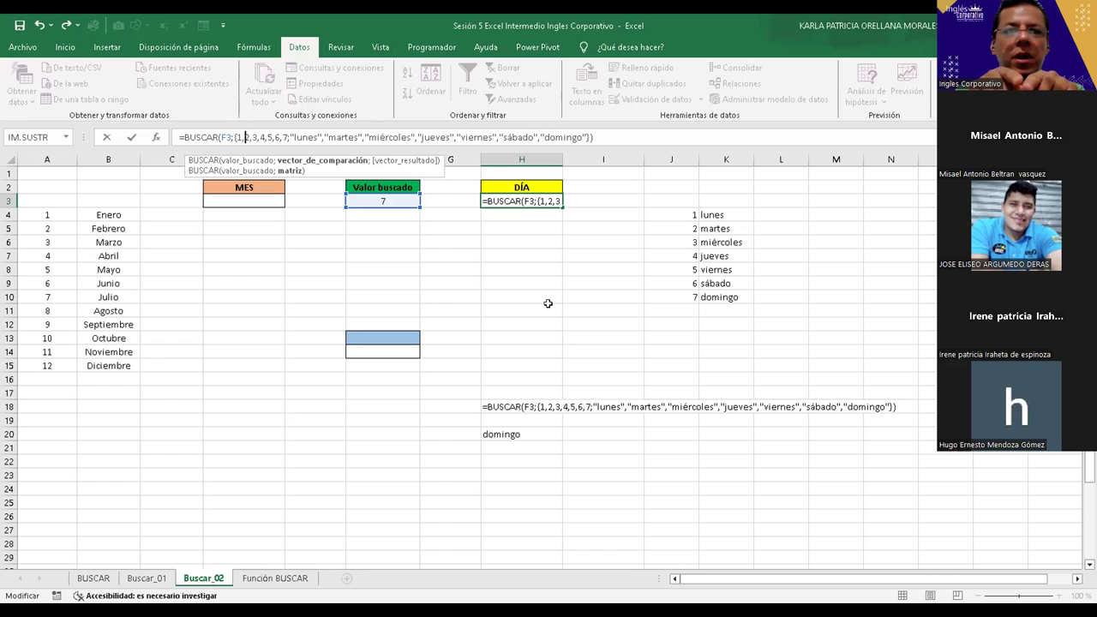
Step: Delete "lunes" through "domingo" from H3's formula, leaving {1,2,3,4,5,6,7;}, and dismiss the warning
key("Left")
key("Left")
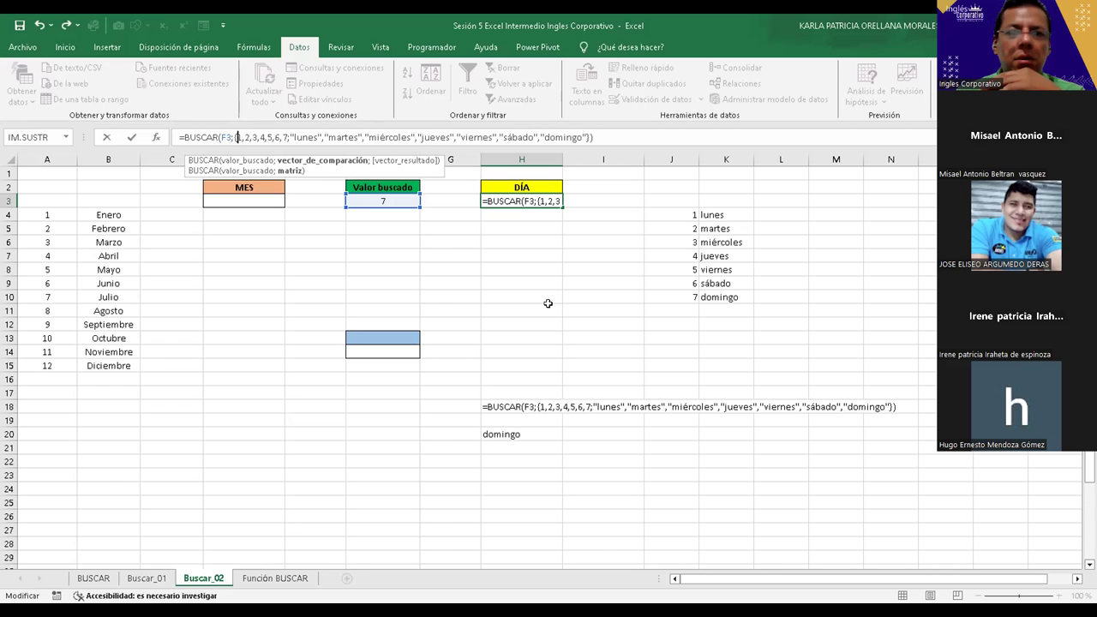
key("Right")
key("Right")
key("Right")
key("Right")
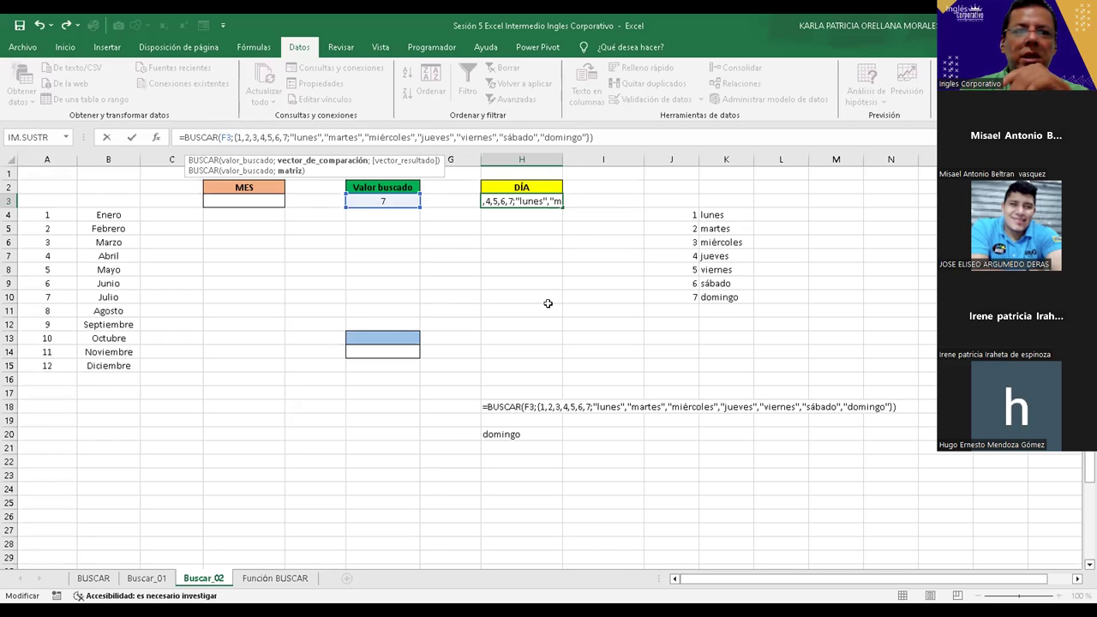
key("ctrl+shift+Right")
key("ctrl+shift+Right")
key("ctrl+shift+Right")
key("ctrl+shift+Right")
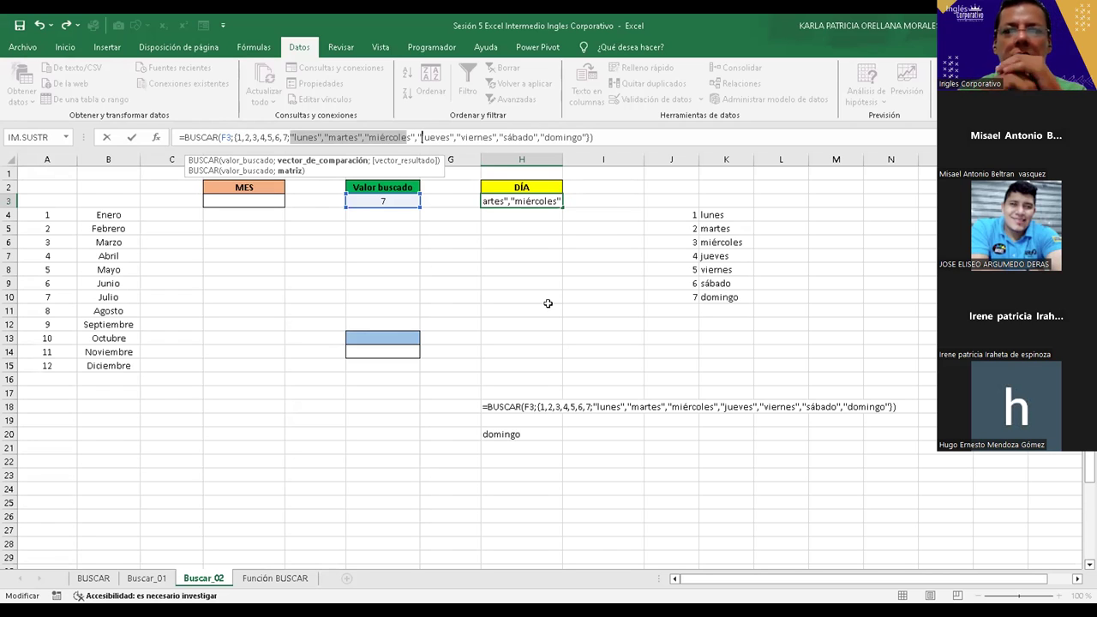
key("ctrl+shift+Right")
key("ctrl+shift+Right")
key("ctrl+shift+Right")
key("shift+Right")
key("shift+Right")
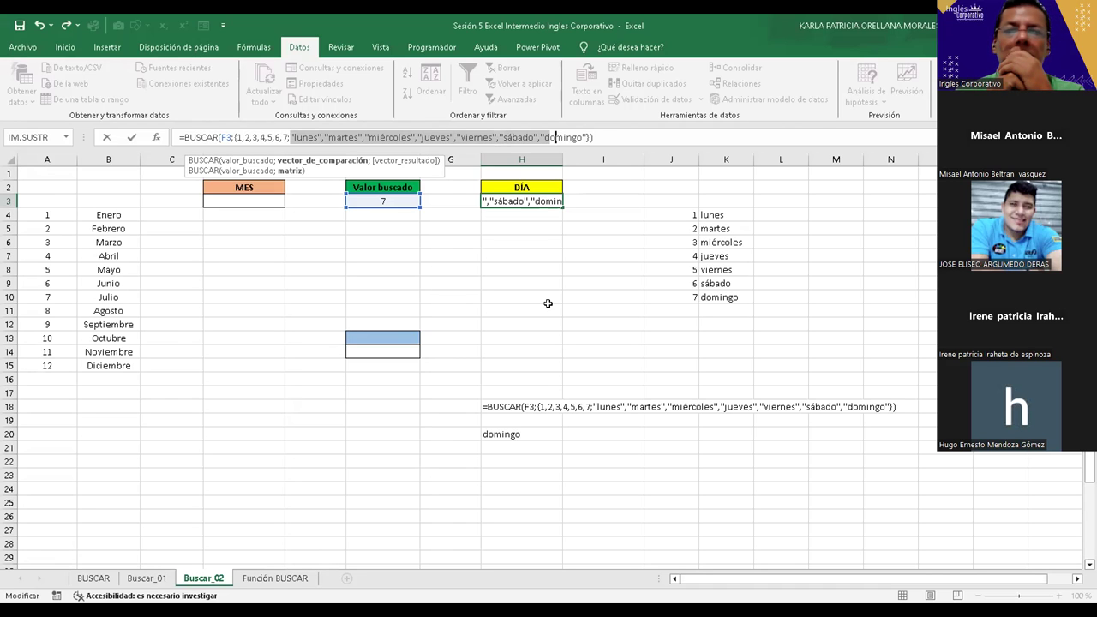
key("shift+Right")
key("shift+Right")
key("shift+Right")
key("shift+Right")
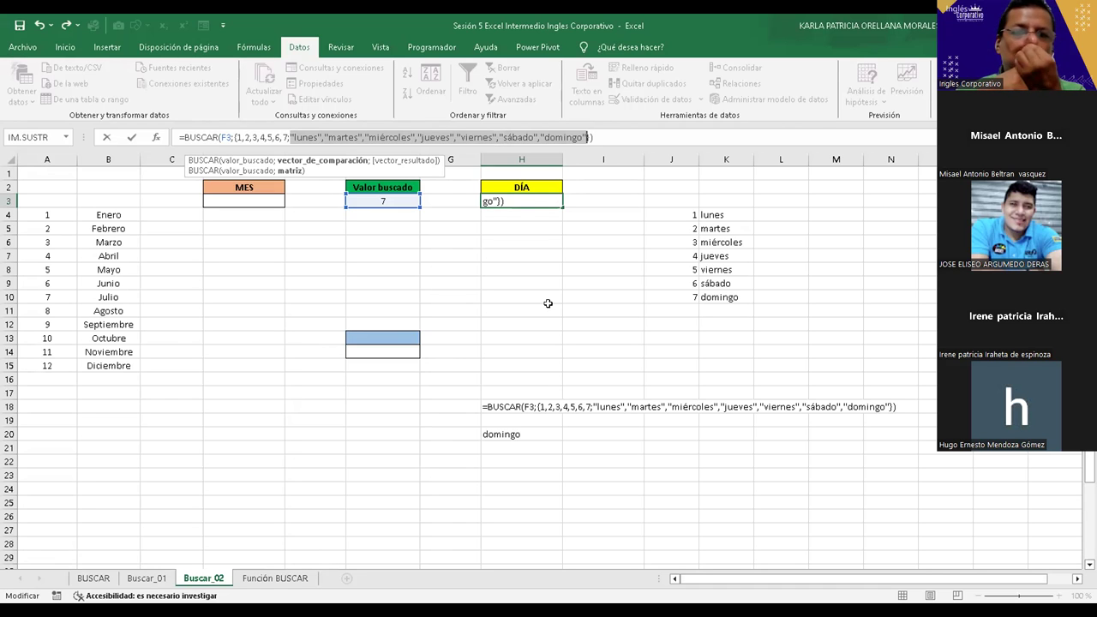
key("BackSpace")
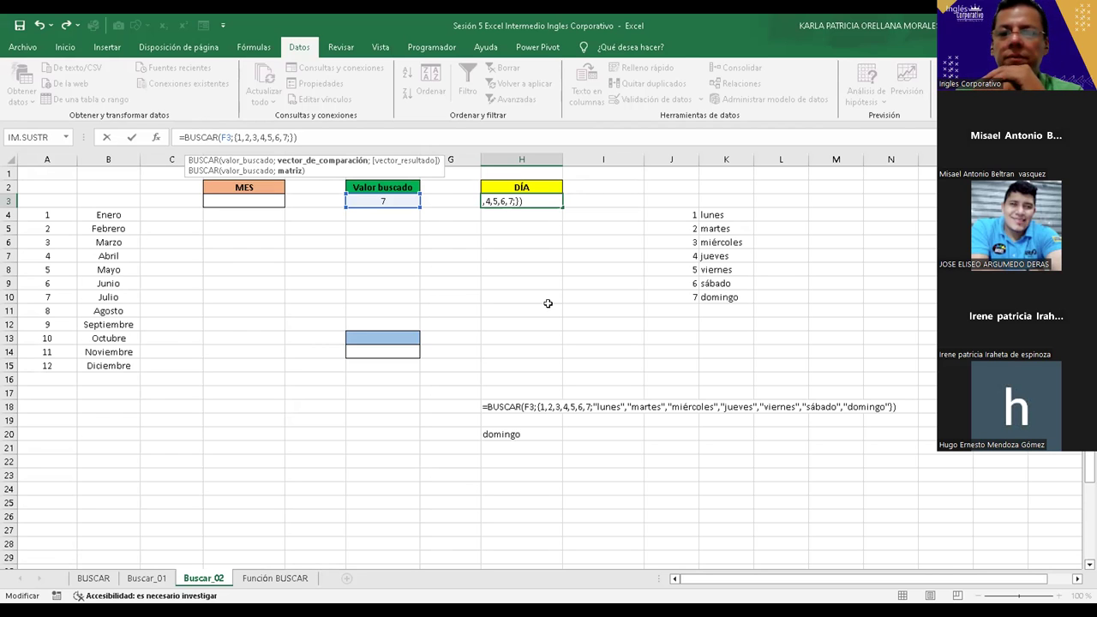
key("Left")
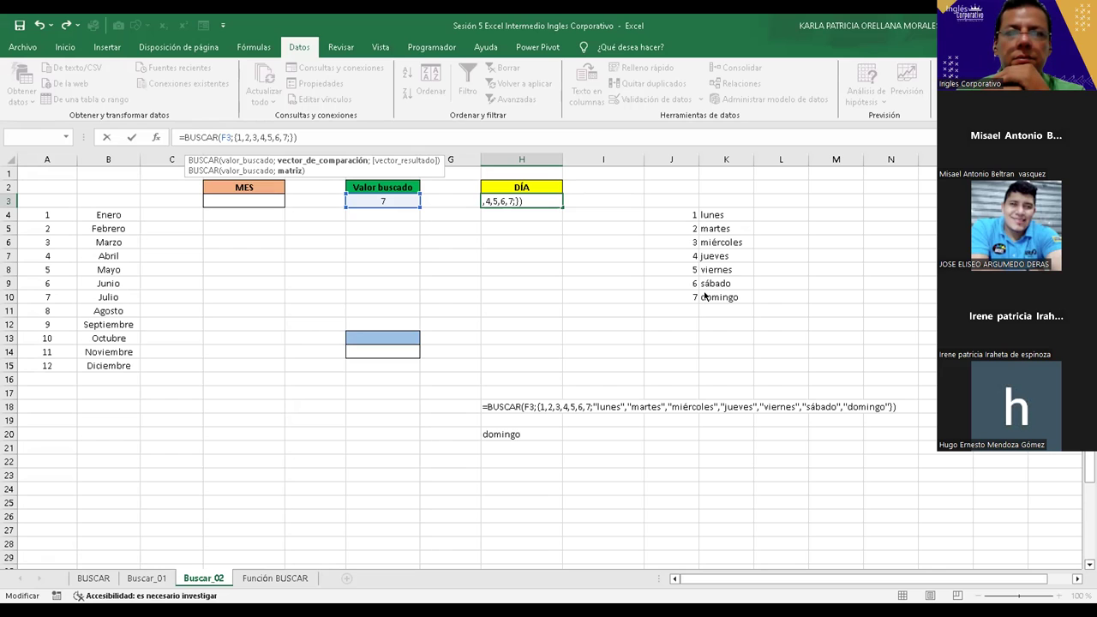
key("Return")
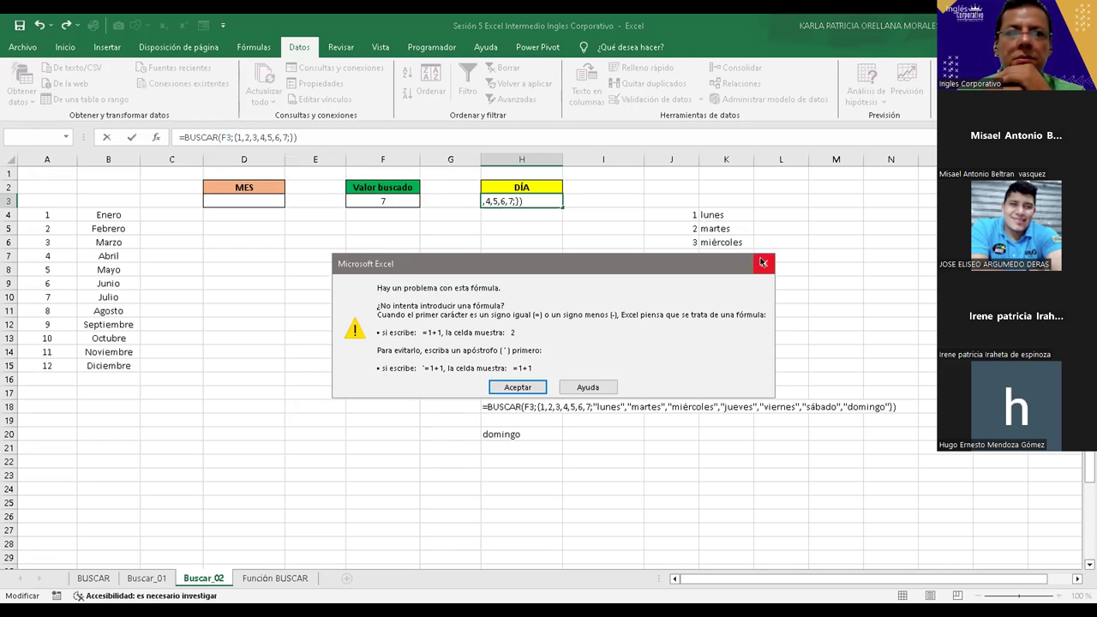
key("Return")
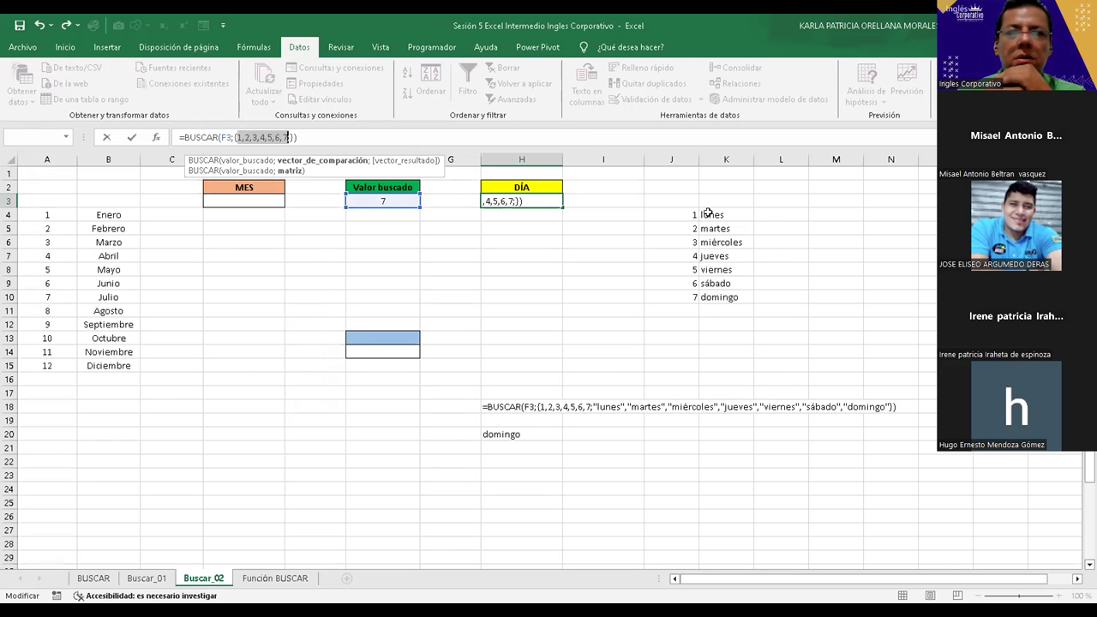
key("Right")
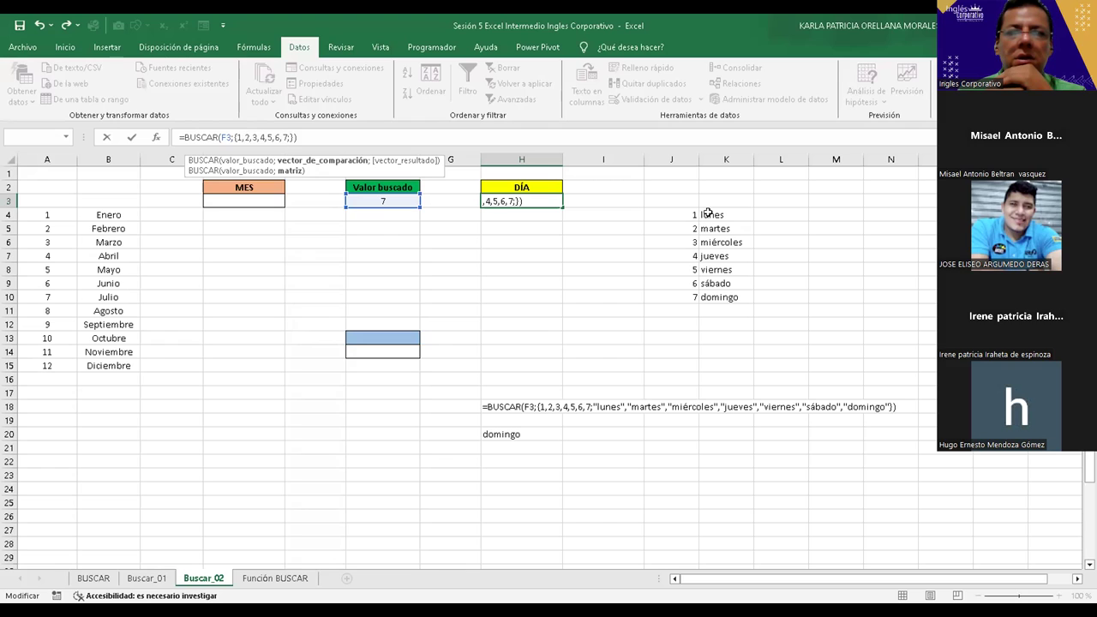
Step: Insert K4:K10 as the result range in H3's BUSCAR formula and dismiss the warning
left_click_drag(708, 212, 715, 293)
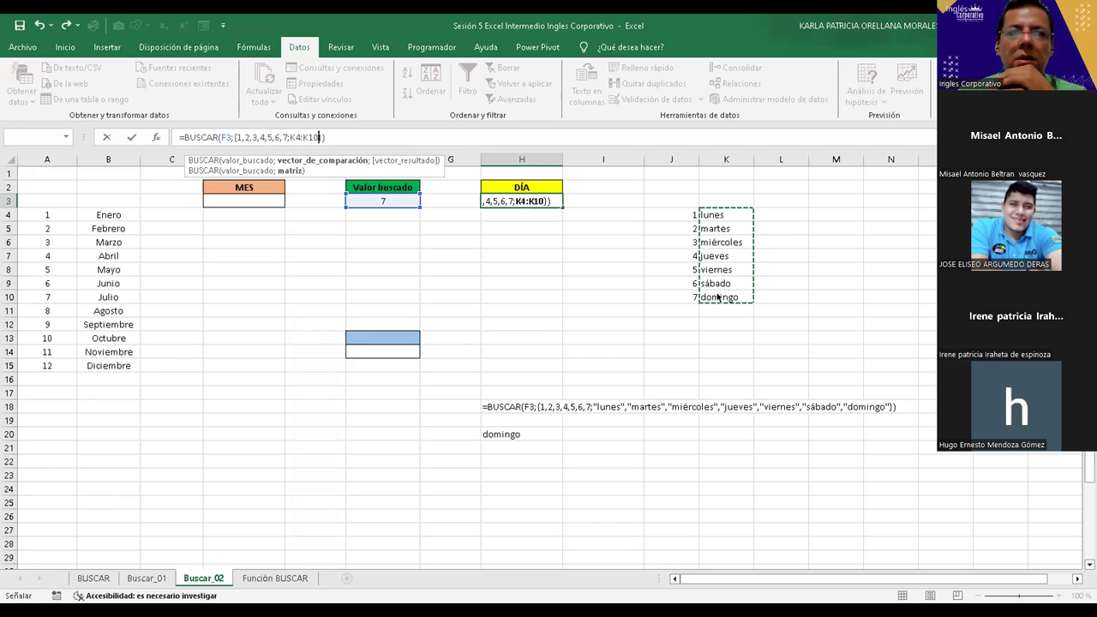
key("Return")
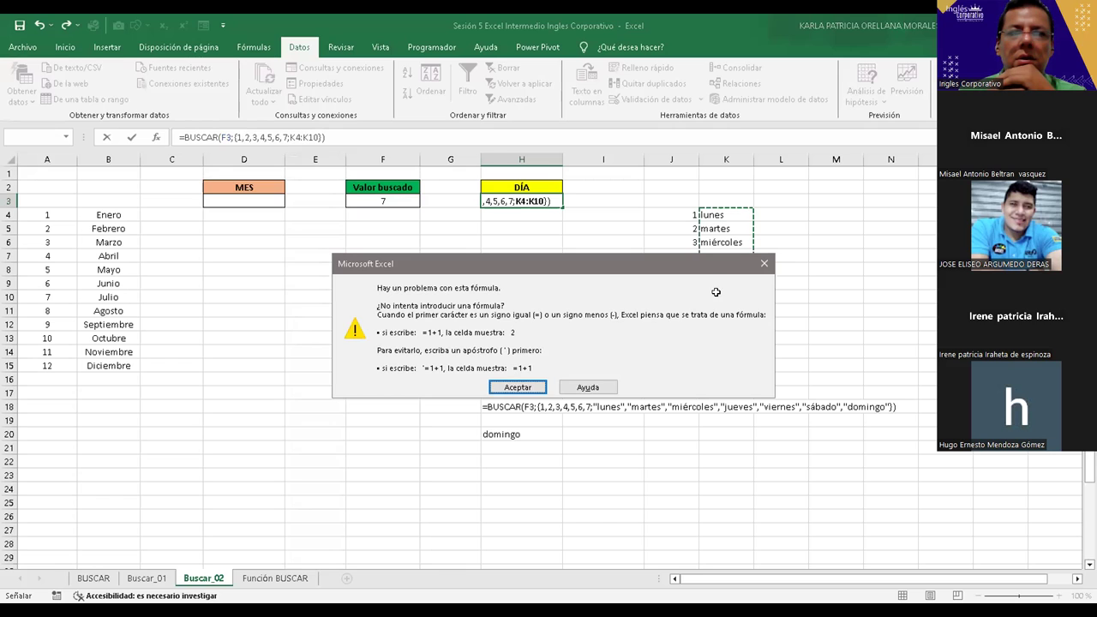
key("Return")
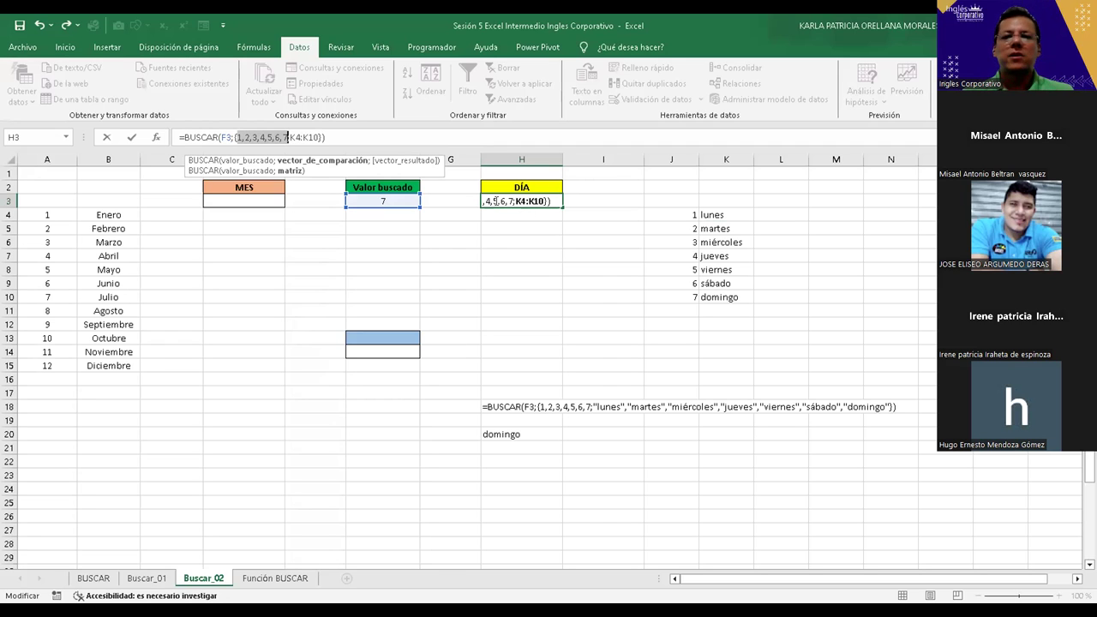
Step: Delete the inline numbers 1 to 7 and stray characters from H3's formula
key("BackSpace")
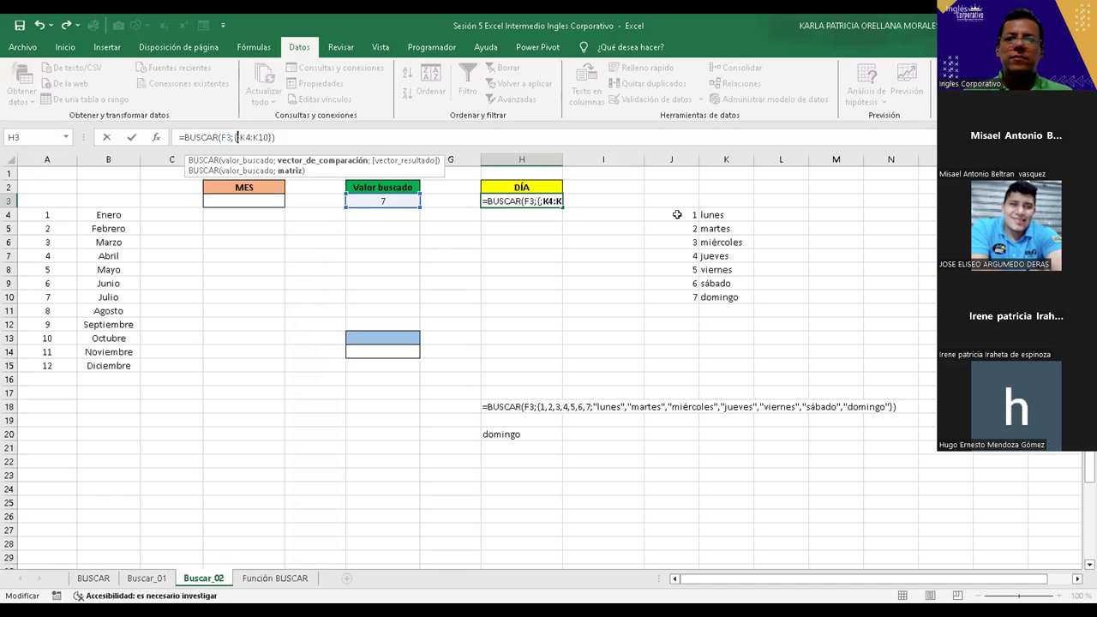
key("Return")
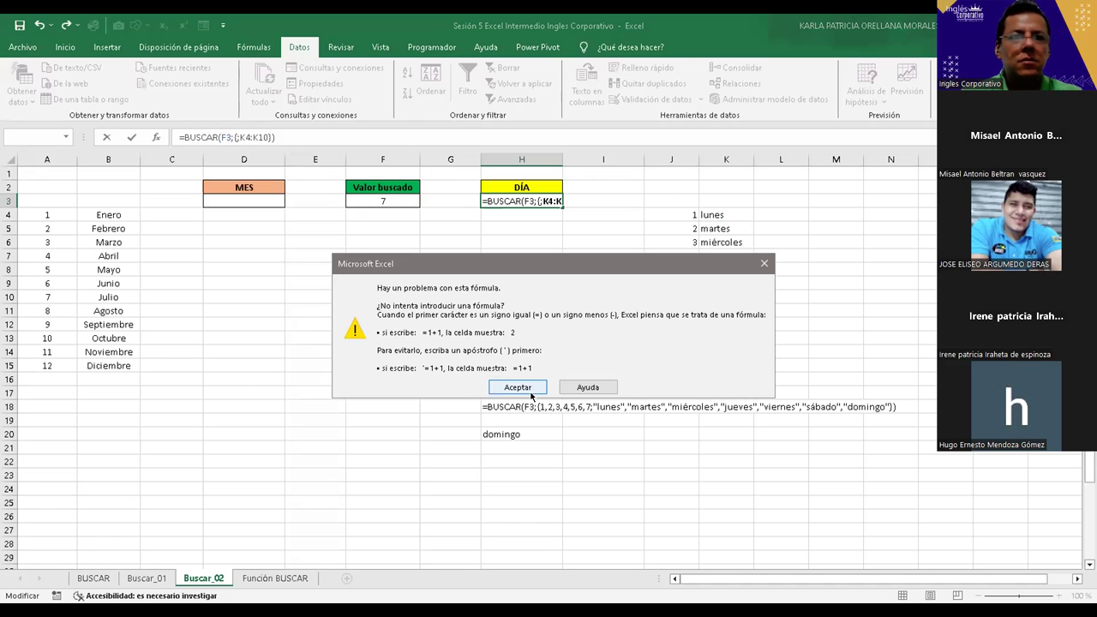
key("Return")
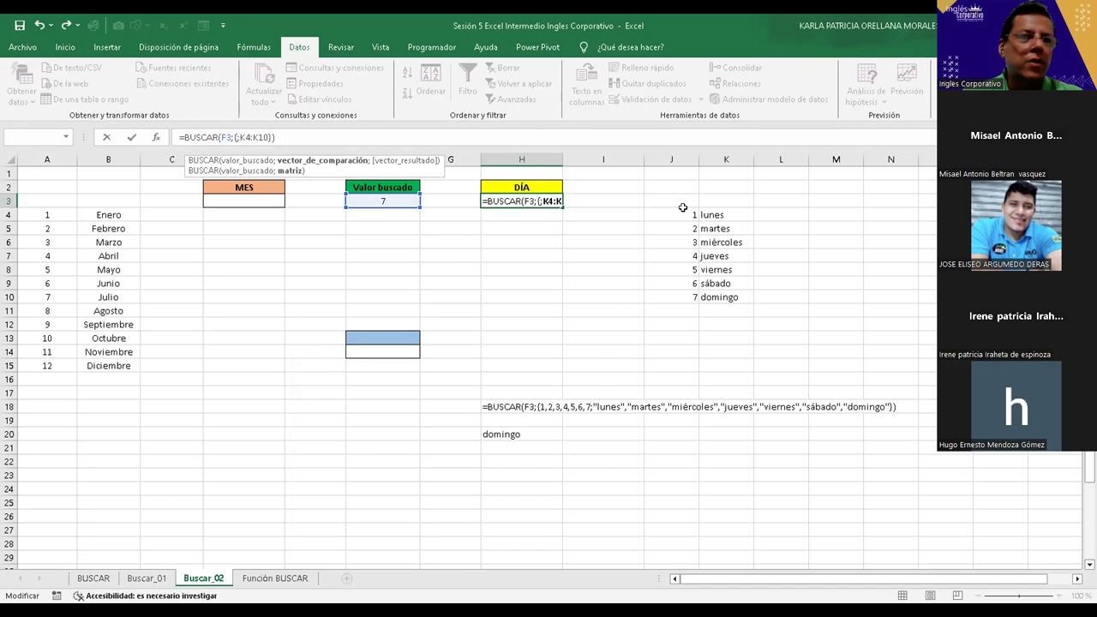
key("Return")
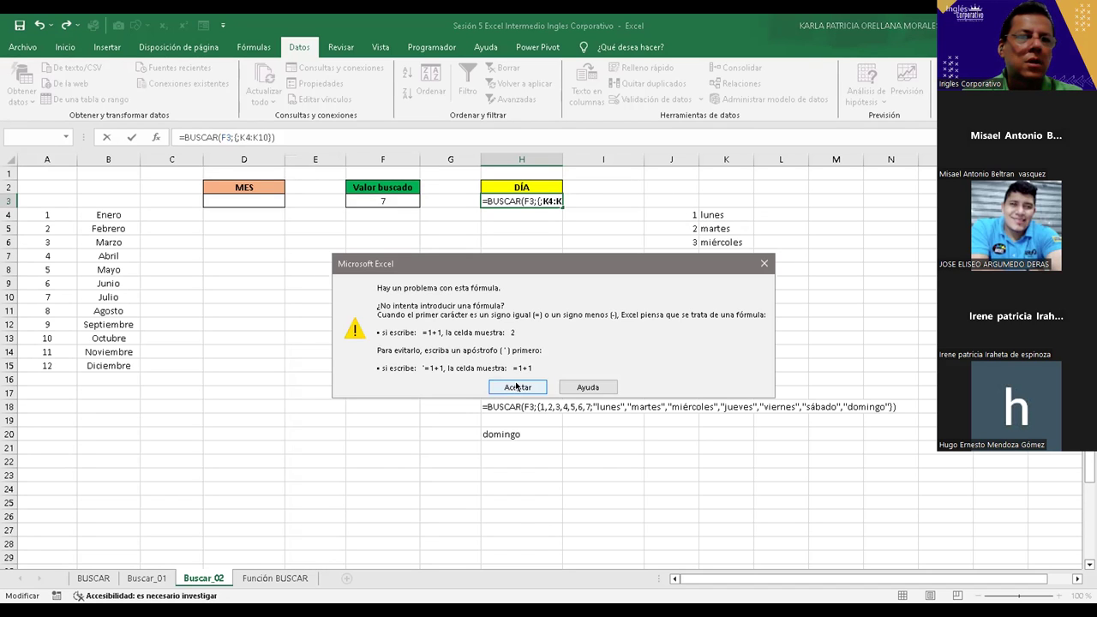
left_click(516, 386)
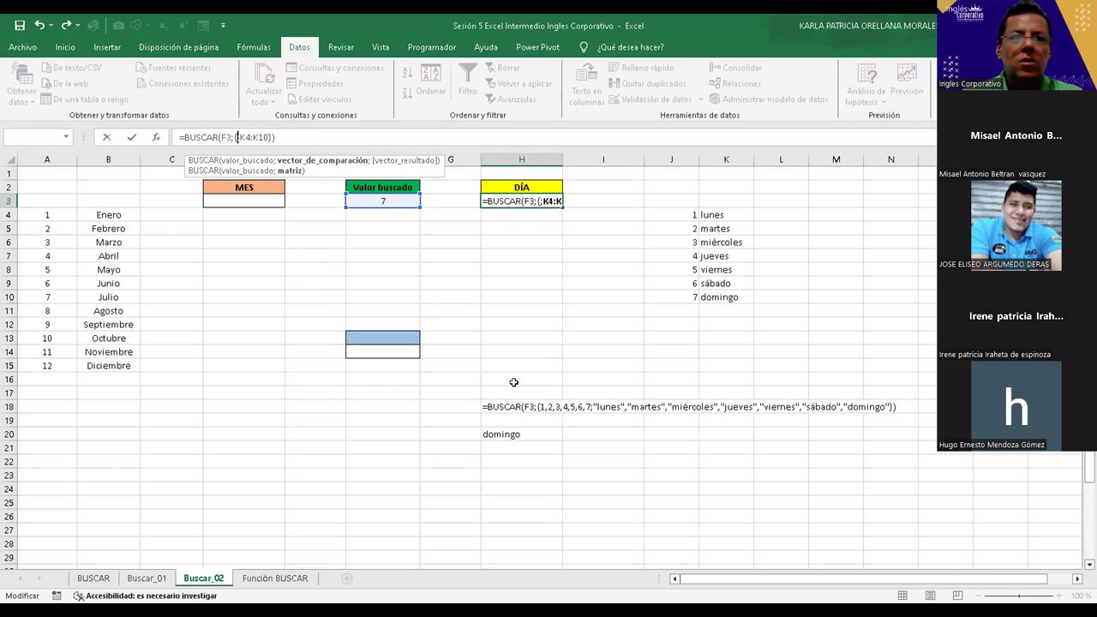
key("BackSpace")
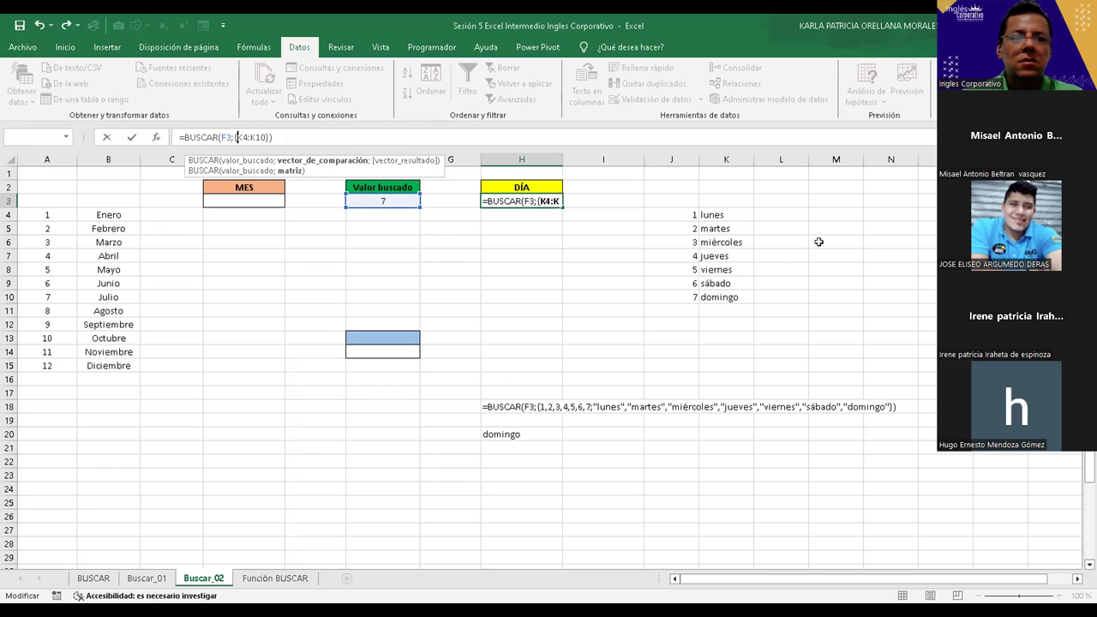
key("Return")
left_click(504, 385)
Step: Insert J4:J10 as lookup range and enter =BUSCAR(F3;J4:J10;K4:K10), returning domingo
key("BackSpace")
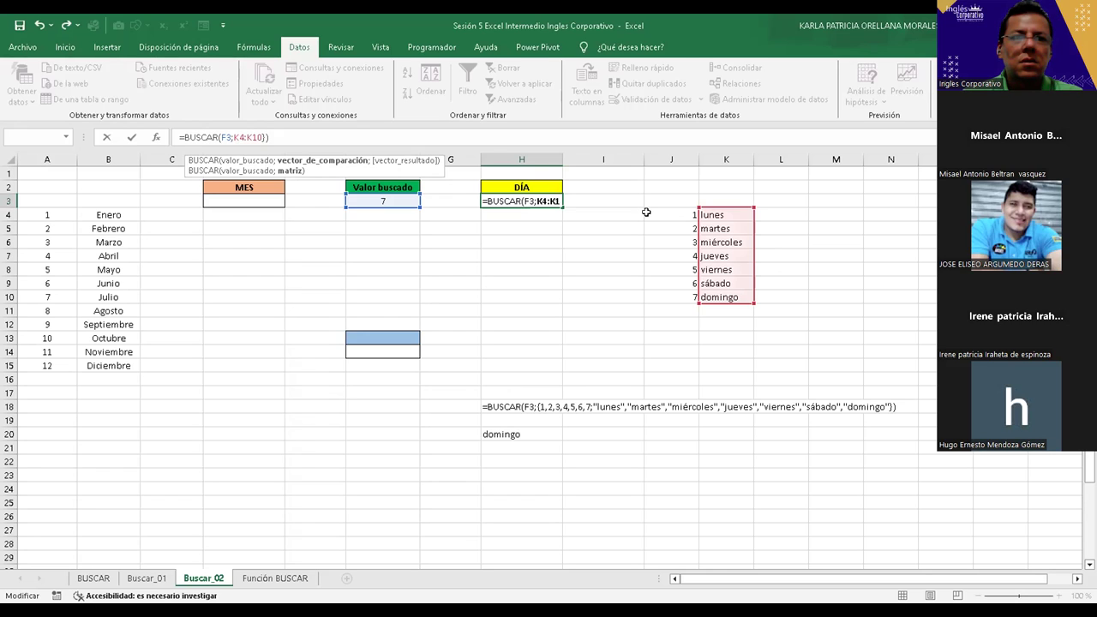
left_click_drag(668, 215, 658, 292)
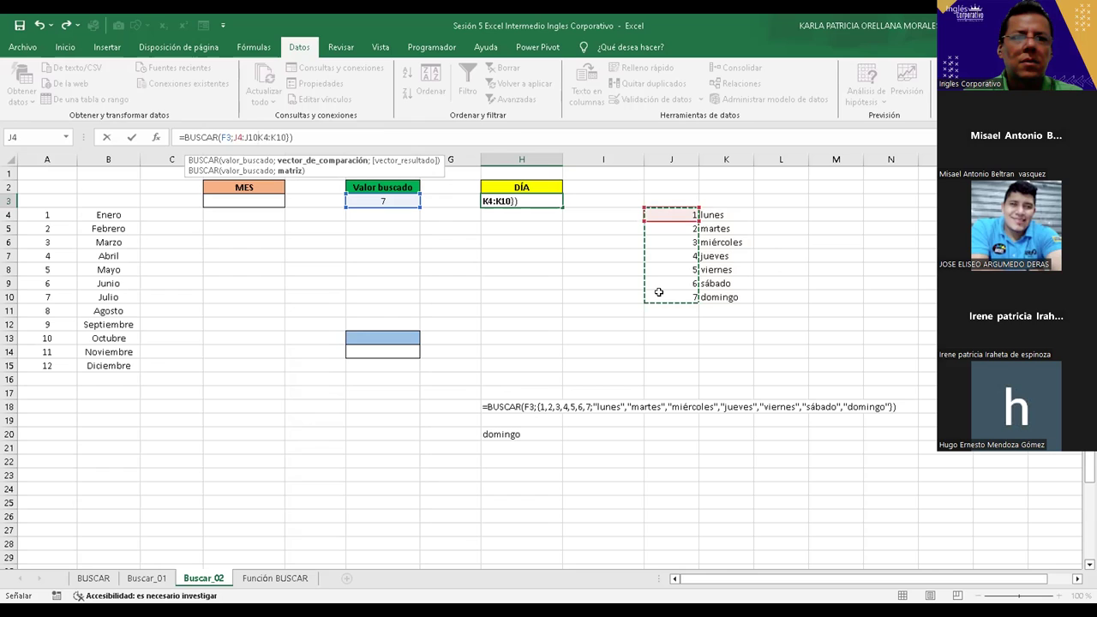
type(";")
key("Right")
key("Right")
key("Right")
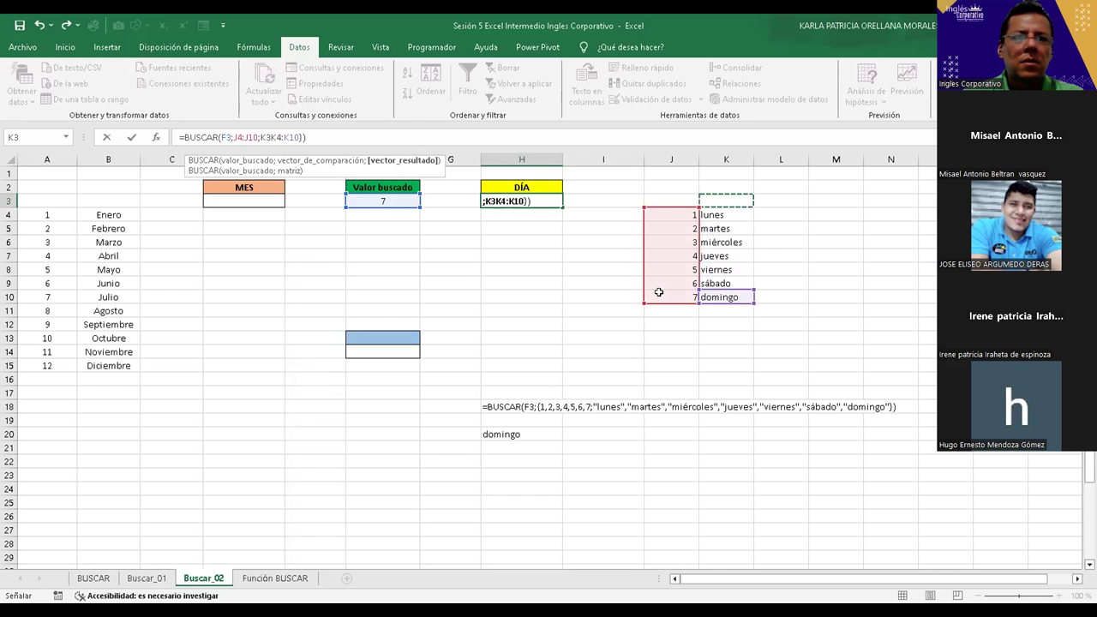
key("BackSpace")
key("BackSpace")
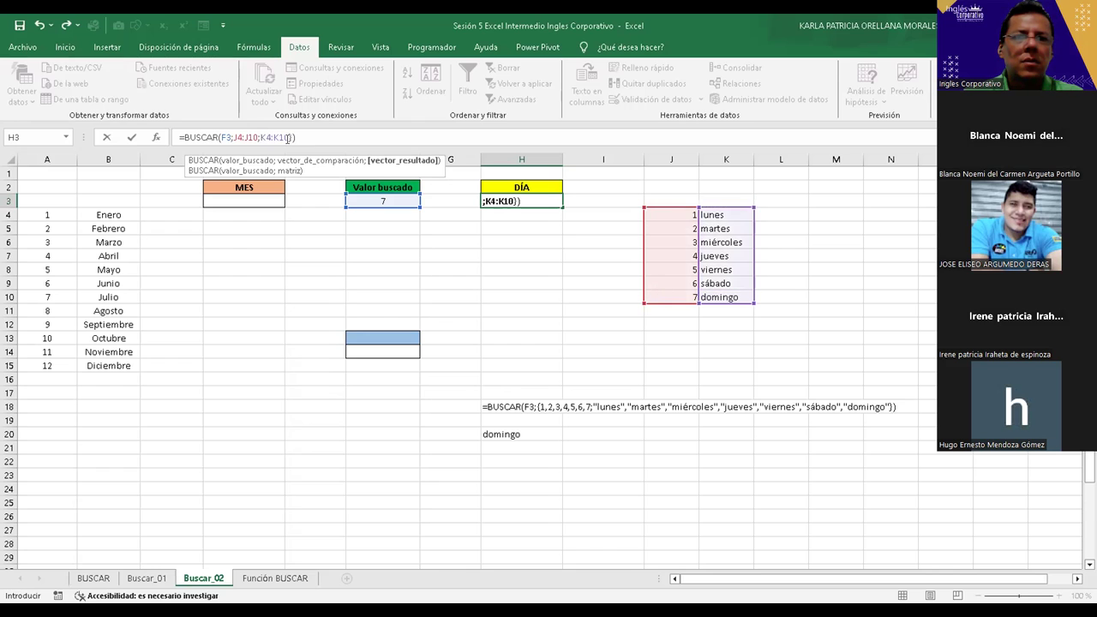
left_click(289, 137)
key("BackSpace")
key("Return")
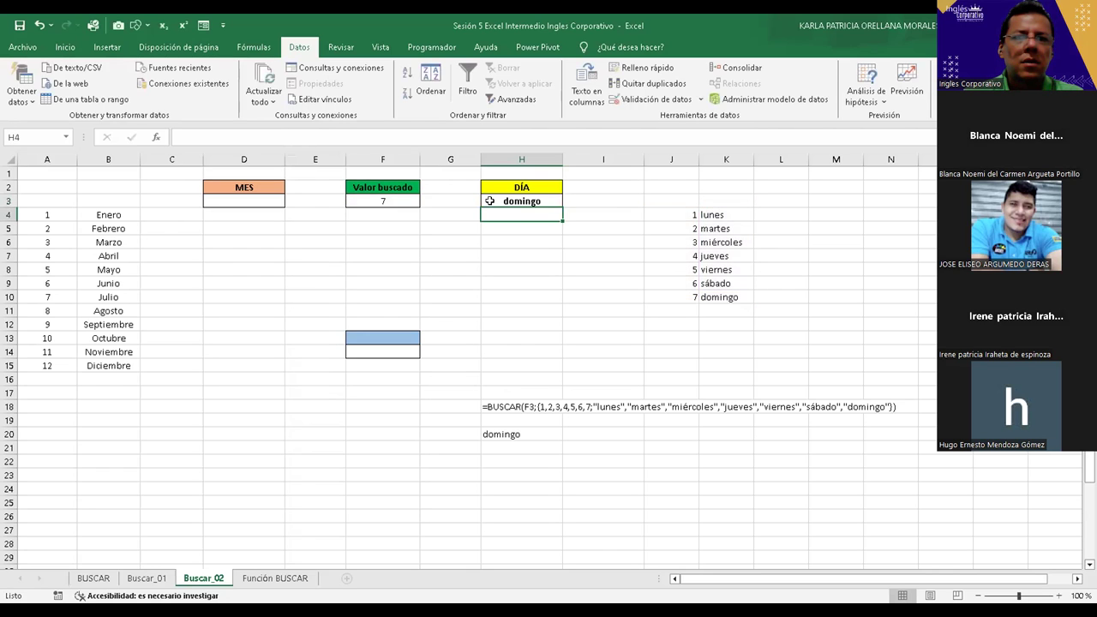
Step: Check H3's formula returning domingo, then go to the Archivo backstage start page
left_click(499, 200)
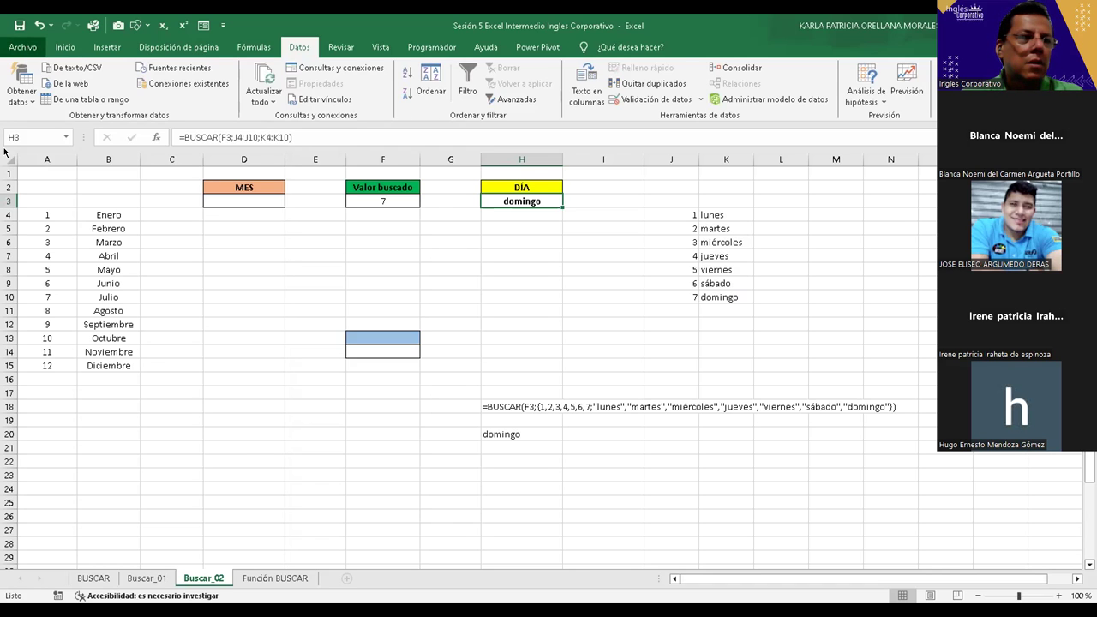
left_click(23, 47)
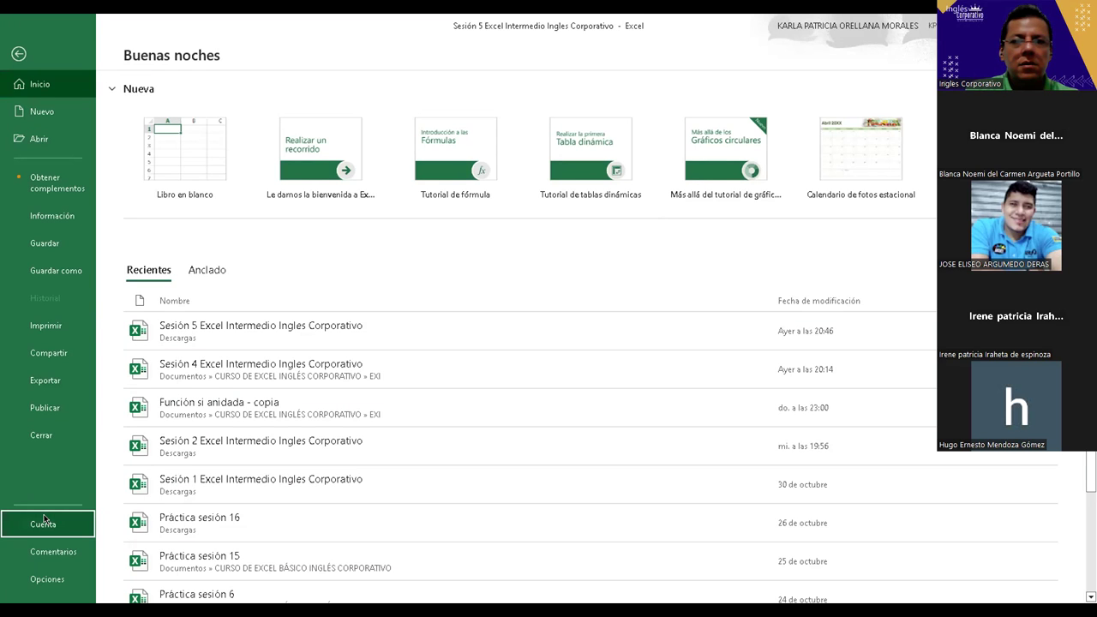
Step: Review the Cuenta account page, then return to the Buscar_02 worksheet
left_click(44, 519)
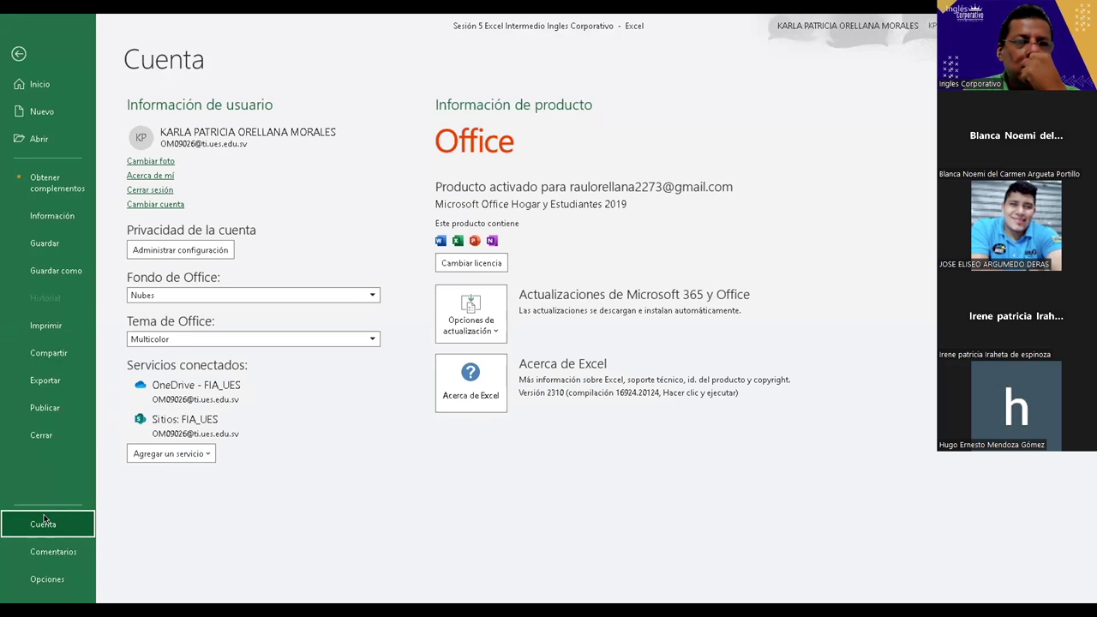
left_click(19, 55)
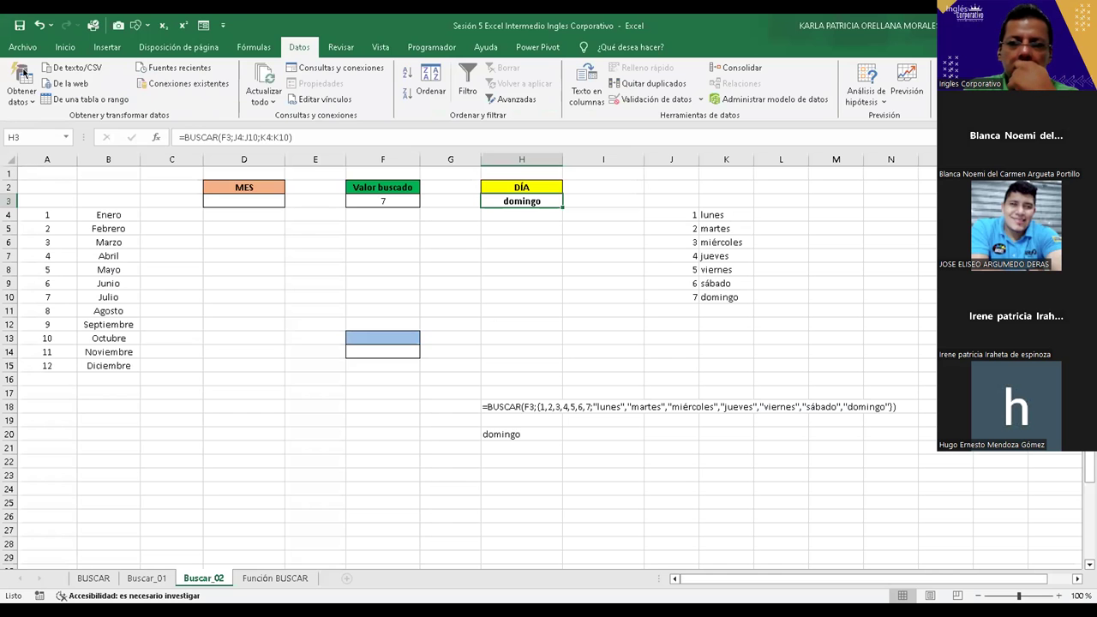
left_click(509, 406)
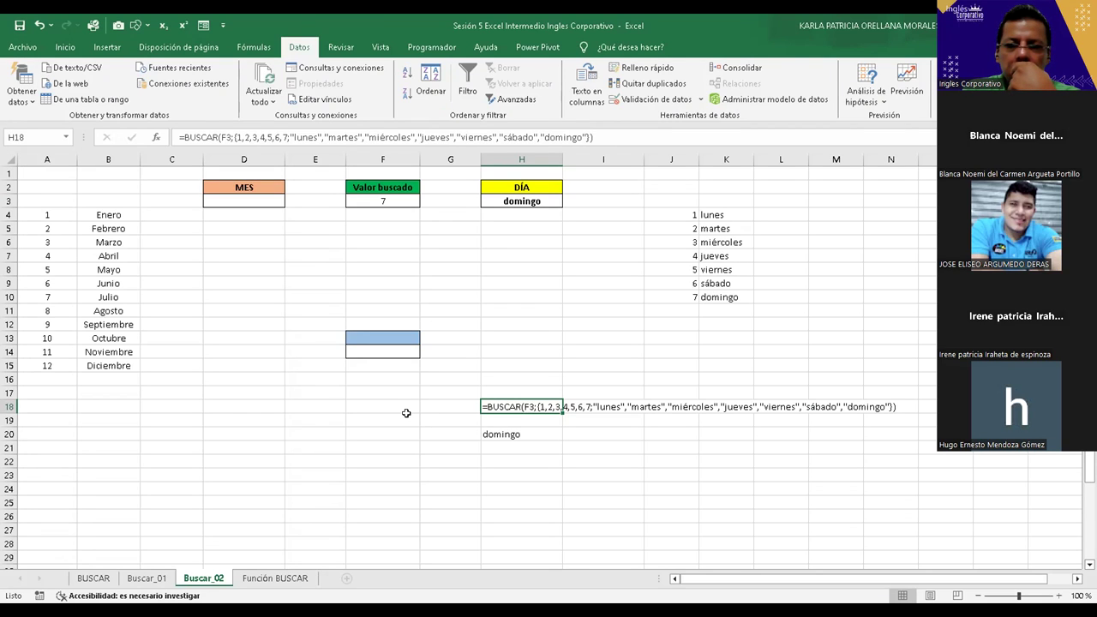
left_click(444, 407)
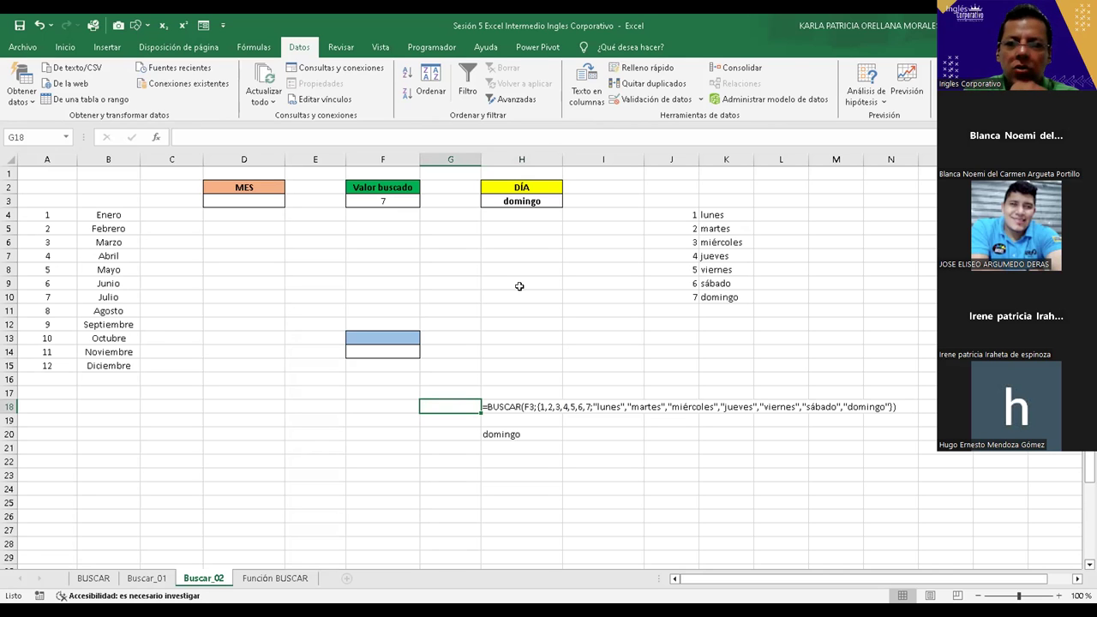
double_click(494, 406)
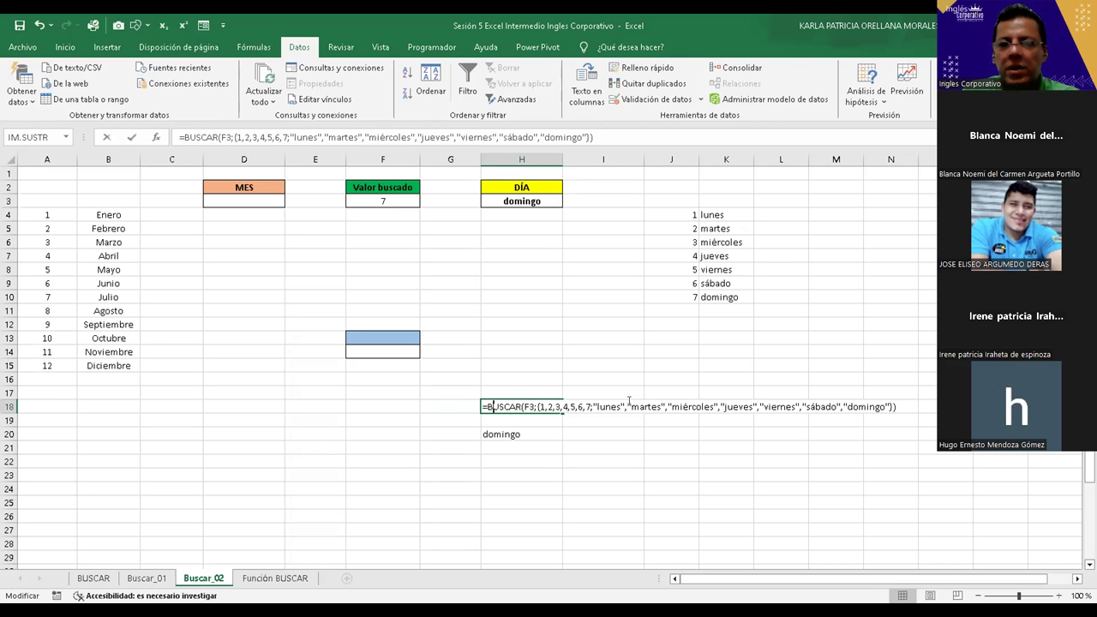
key("Right")
key("Right")
key("Right")
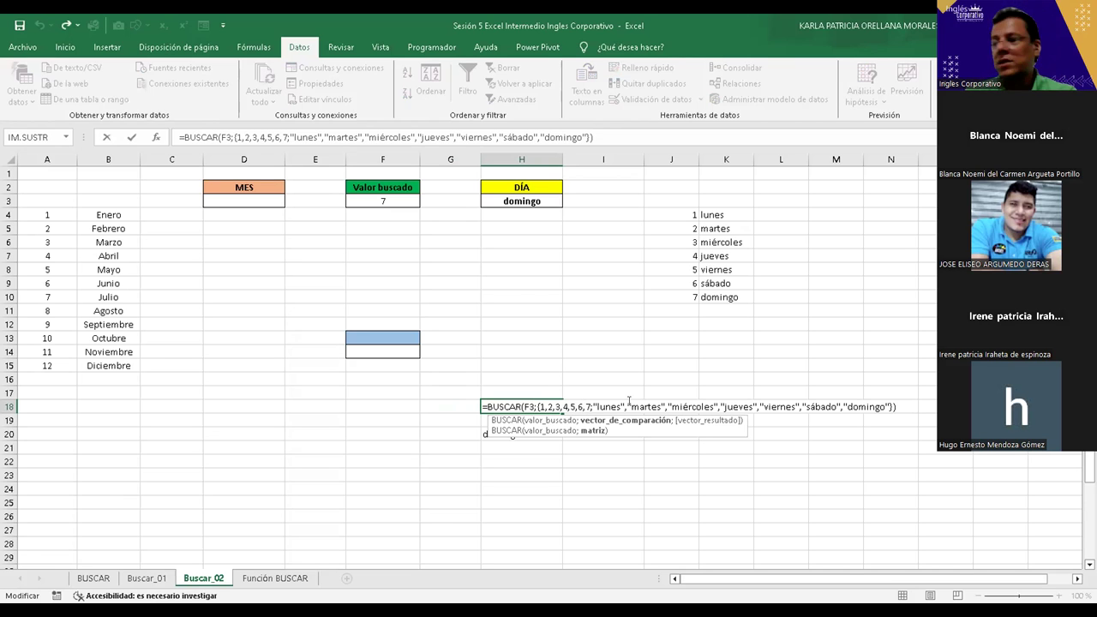
key("Escape")
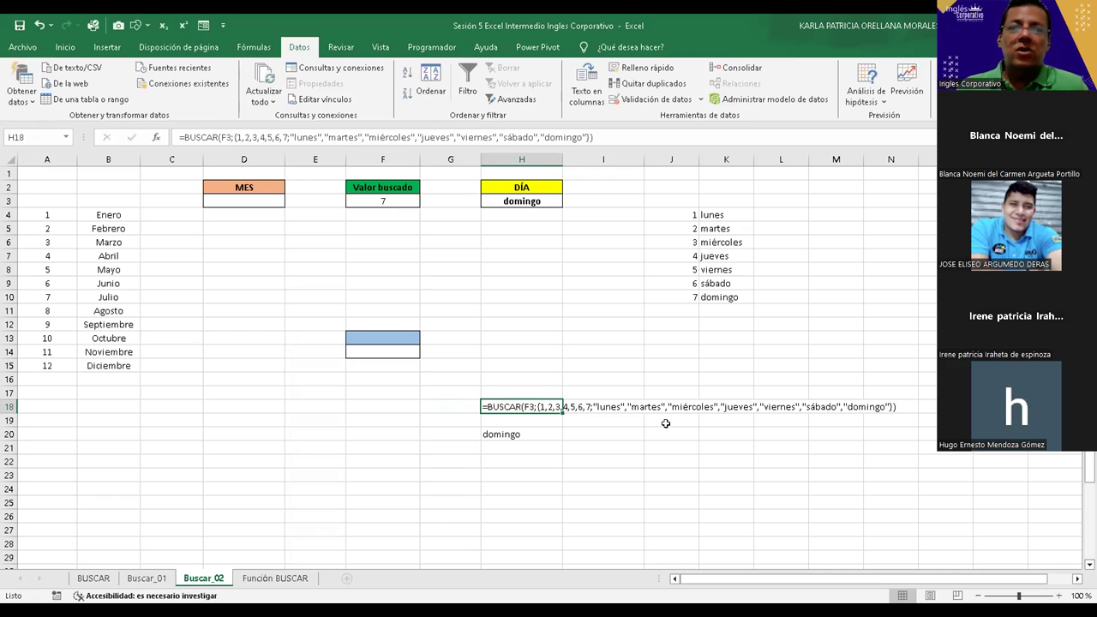
left_click(515, 435)
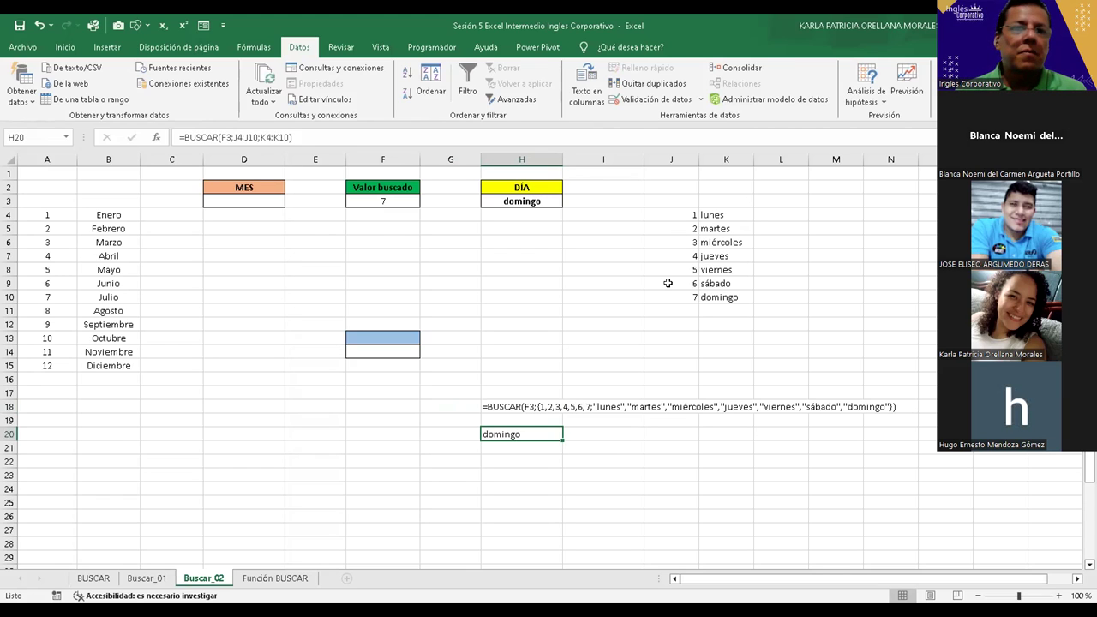
left_click(522, 407)
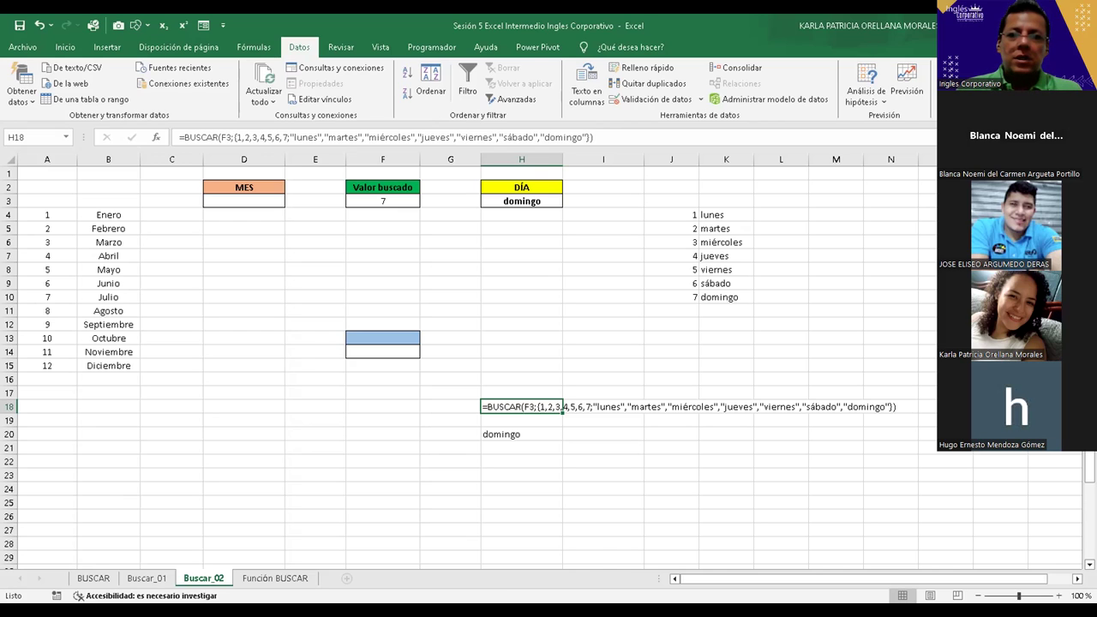
left_click(601, 558)
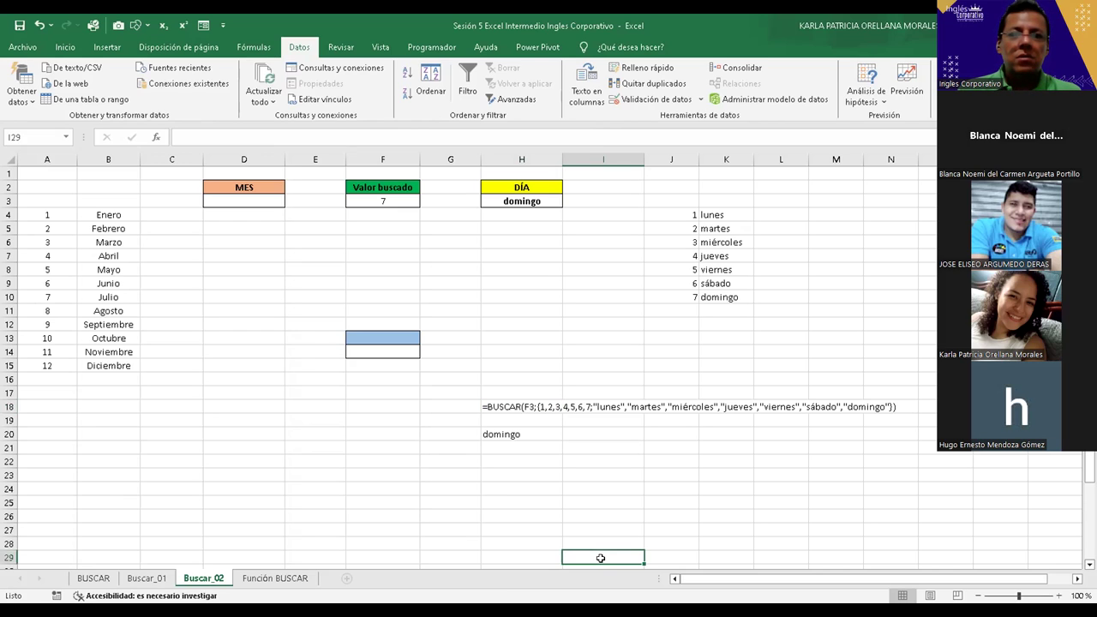
left_click(509, 200)
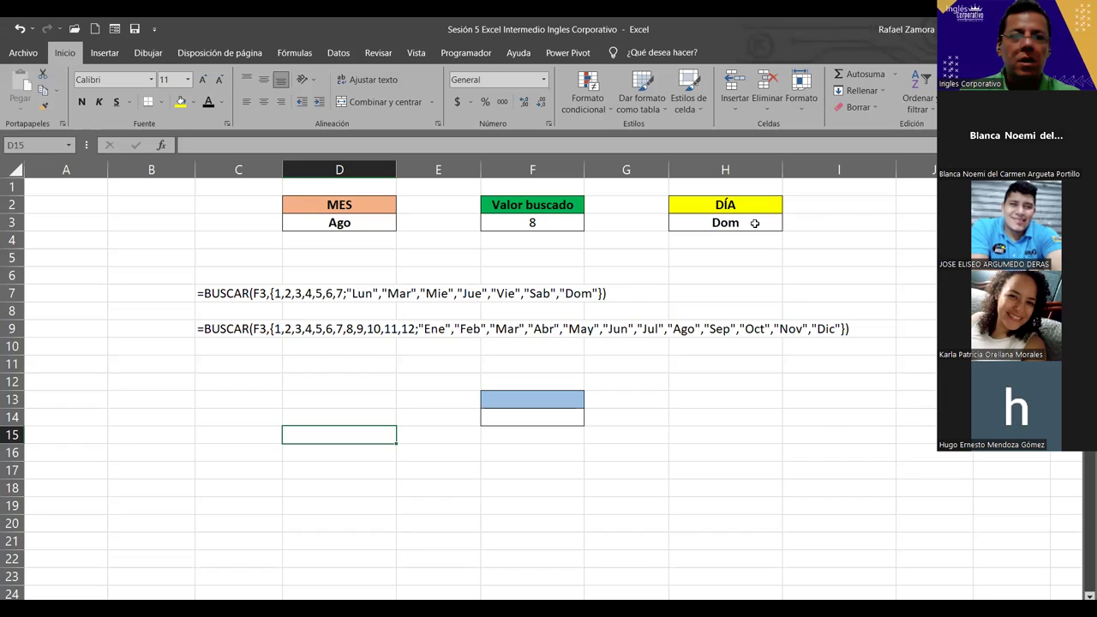
Step: Move to the next sheet, Función BUSCAR, and look over its colour table and frequency input area
key("ctrl+Page_Down")
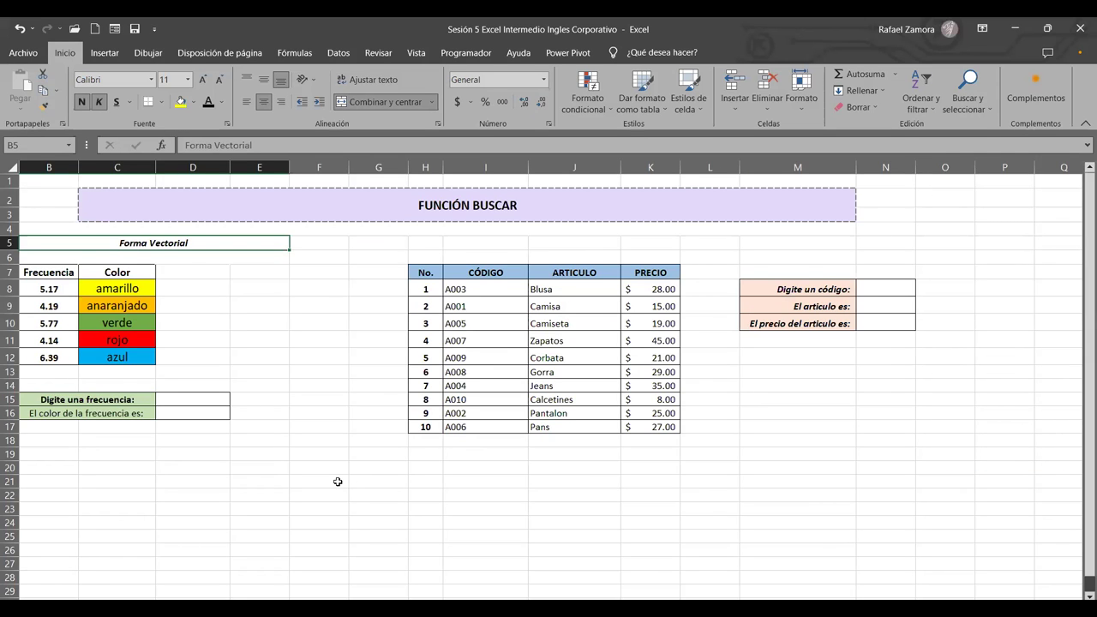
left_click(319, 481)
left_click(117, 288)
left_click(192, 403)
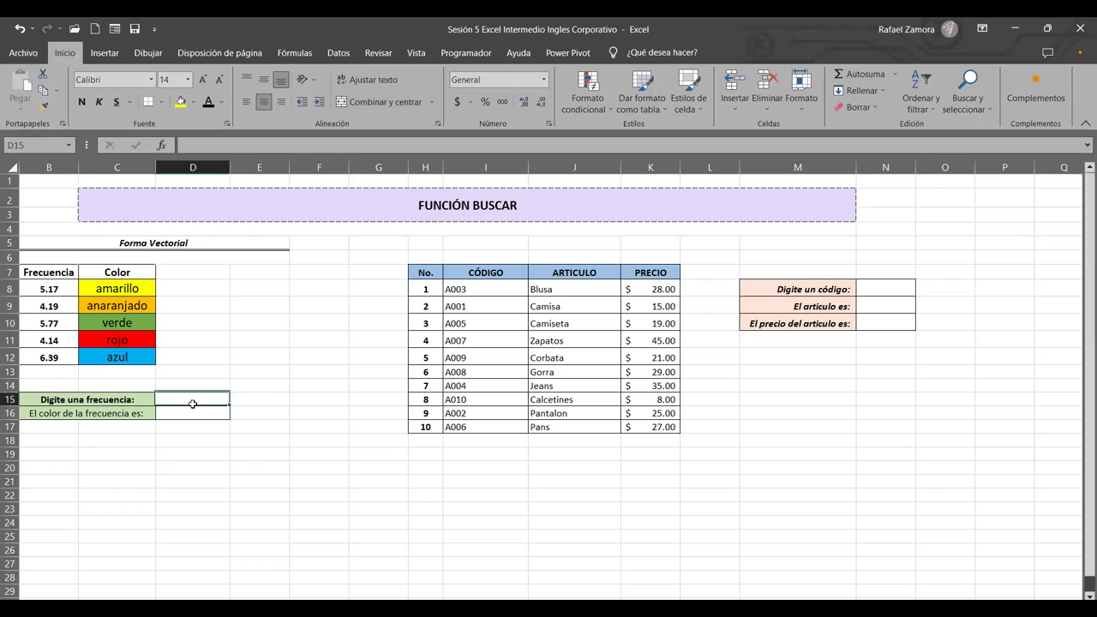
key("Tab")
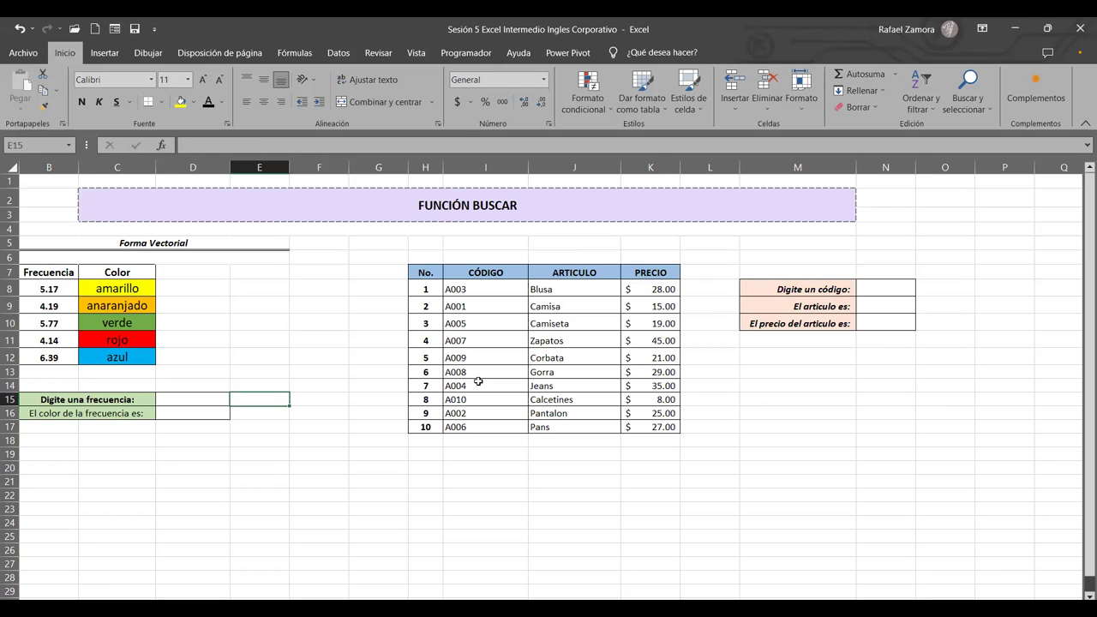
Step: Inspect input cell D15, frequencies B8:B12, result cell D16 and product code cell N8
left_click(195, 398)
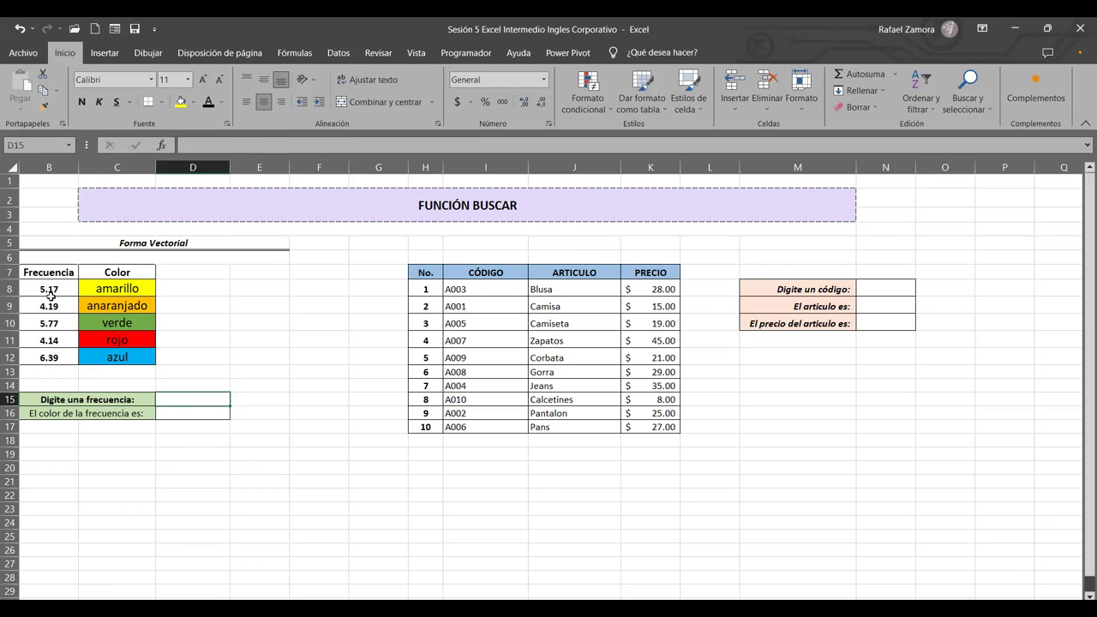
left_click_drag(51, 292, 48, 358)
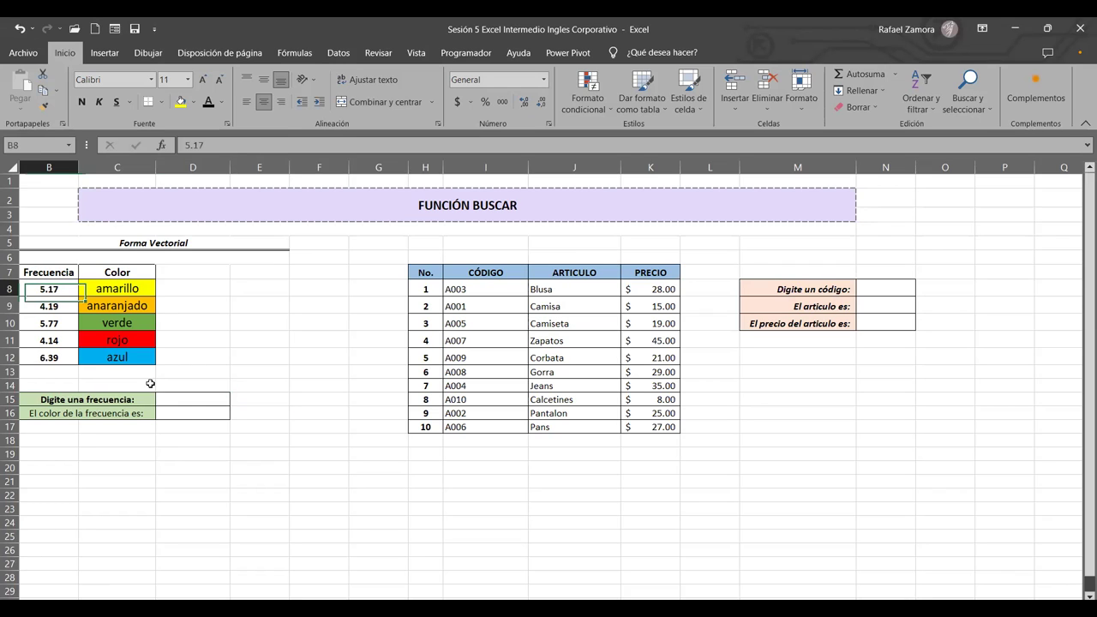
left_click(187, 410)
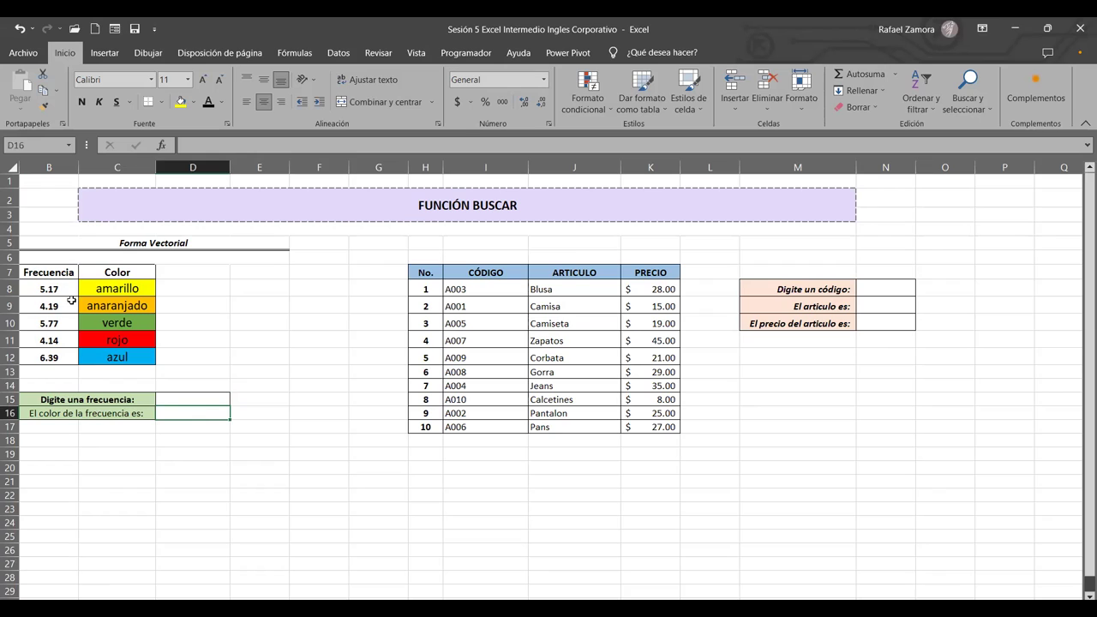
left_click(872, 289)
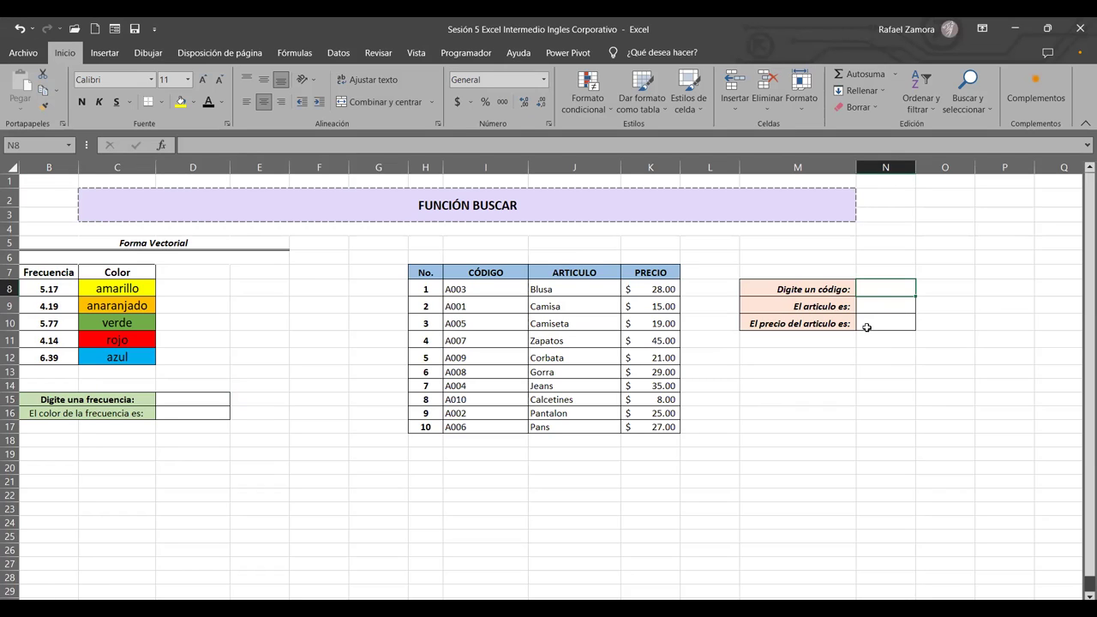
left_click(1001, 522)
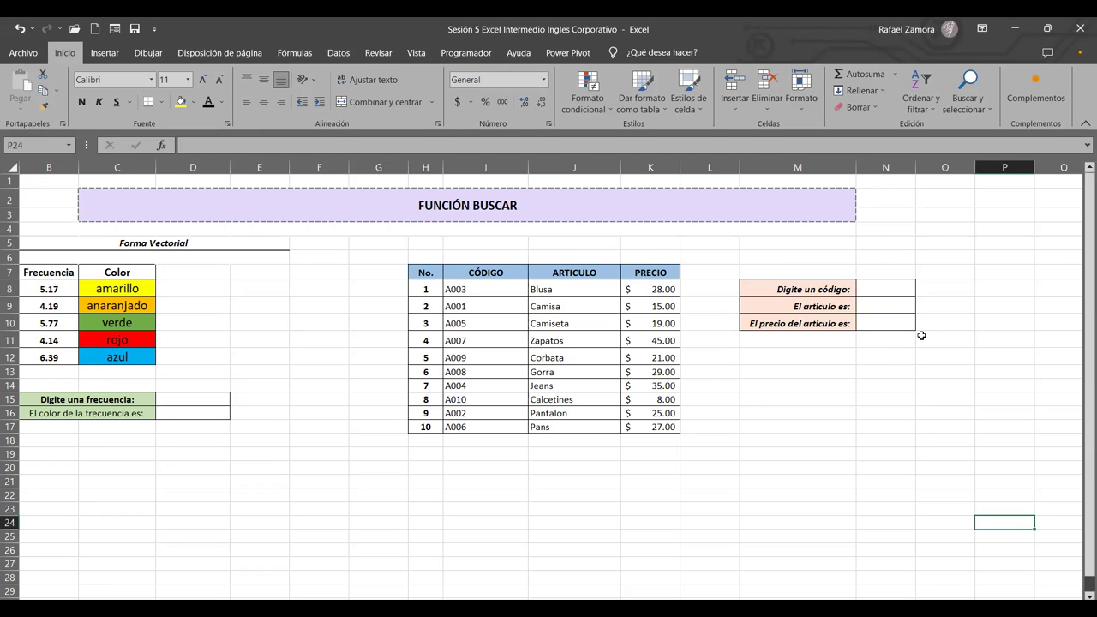
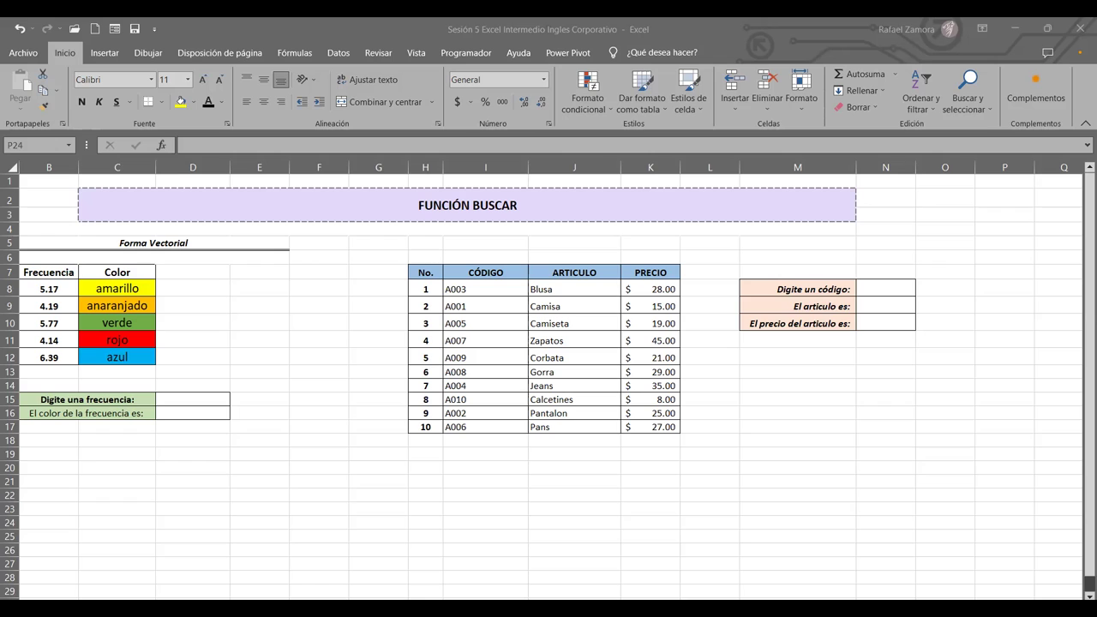
Step: Enter =BUSCAR(D15,B8:B12,C8:C12) in D16 to return the colour for D15's frequency
left_click(319, 489)
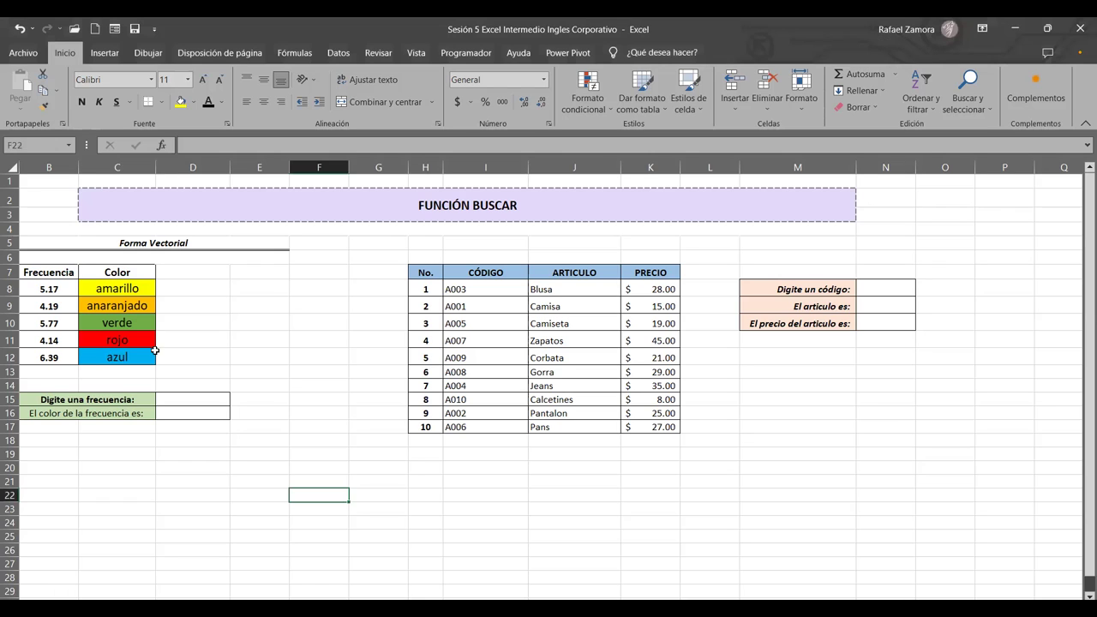
left_click(174, 412)
left_click(164, 398)
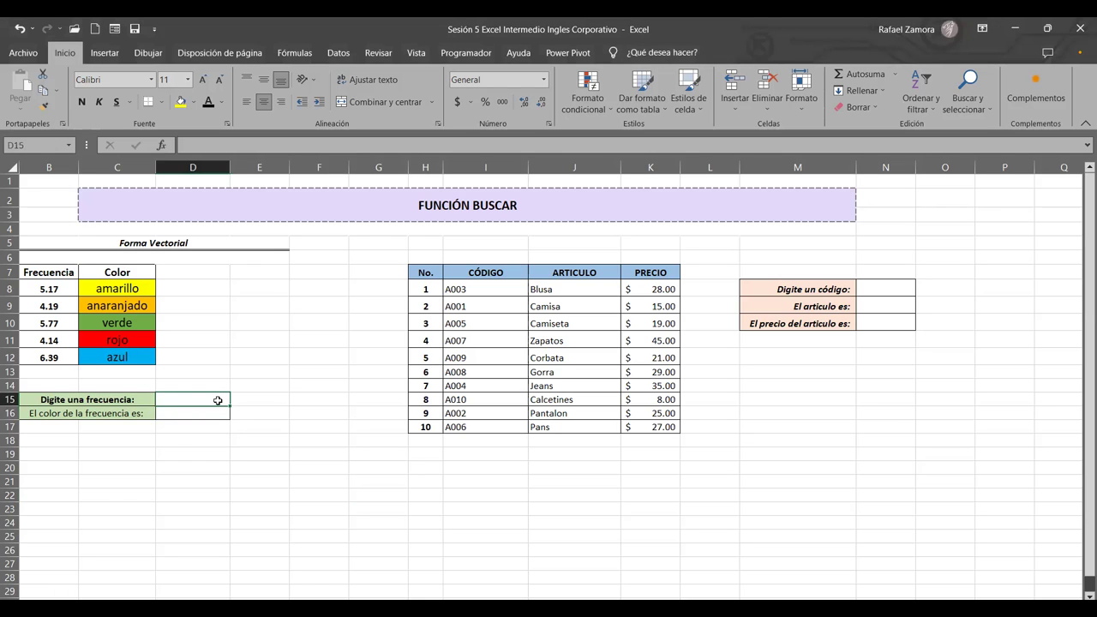
left_click(218, 415)
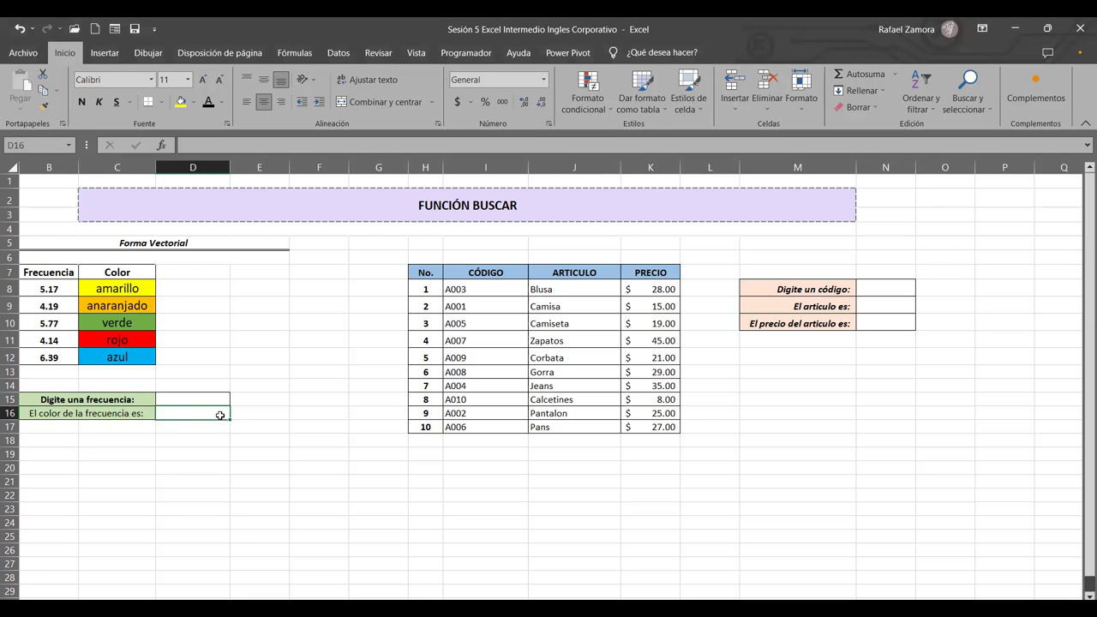
type(")")
key("BackSpace")
type("=b")
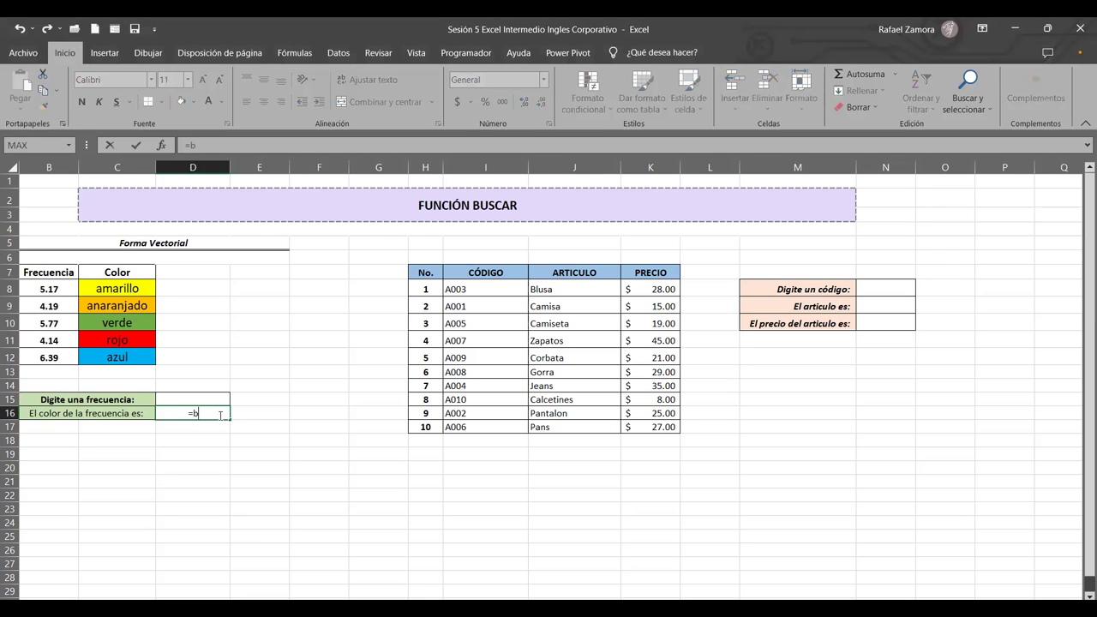
type("uscar")
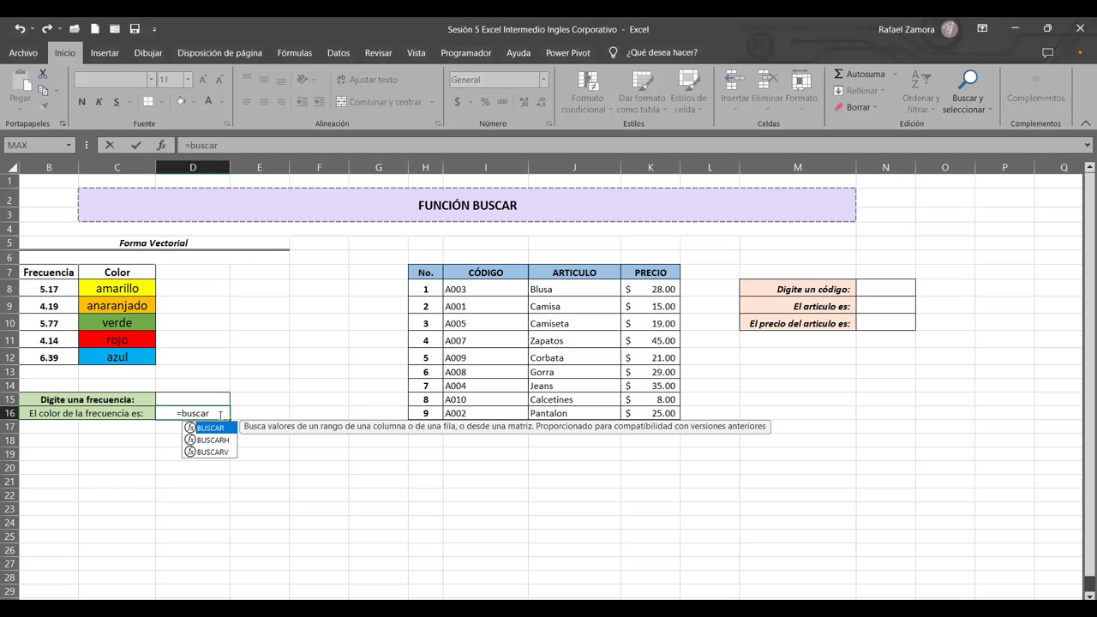
key("Tab")
left_click(223, 398)
type(",")
left_click(52, 289)
type(",")
left_click_drag(107, 291, 112, 355)
type(")")
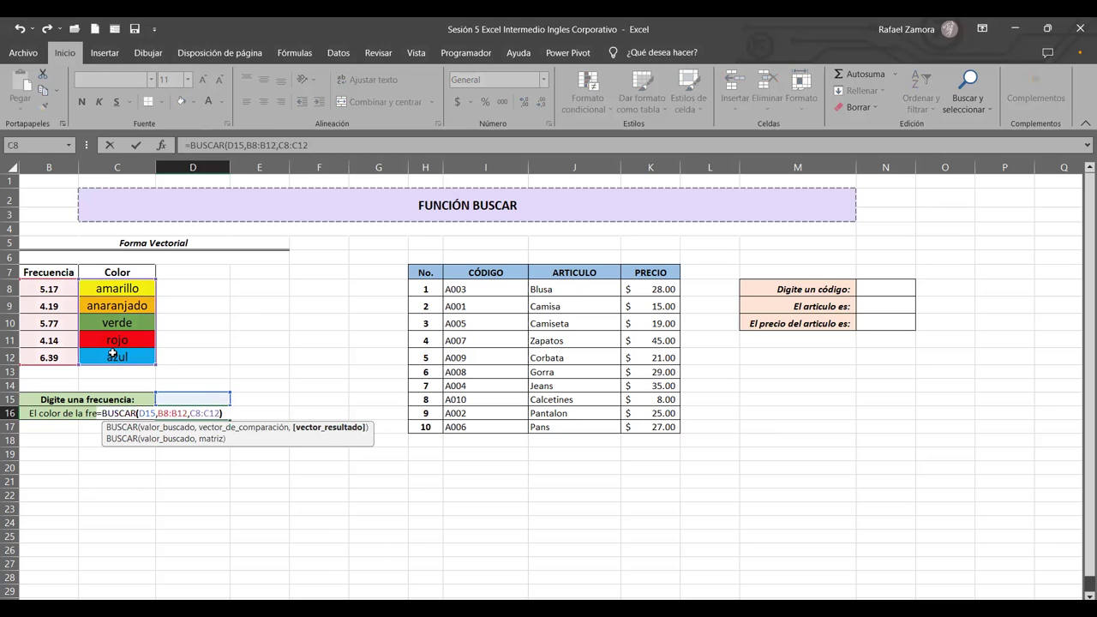
key("Return")
Step: Enter =BUSCAR(N8,I8:I17,J8:J17) in N9 to look up the article for the code
left_click(905, 298)
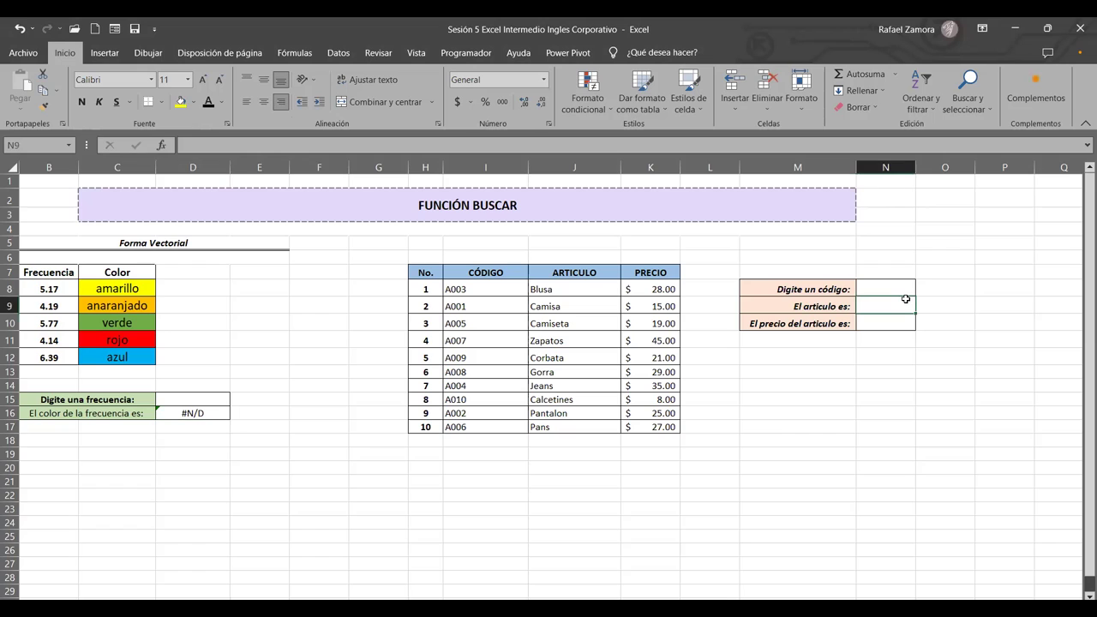
type("=")
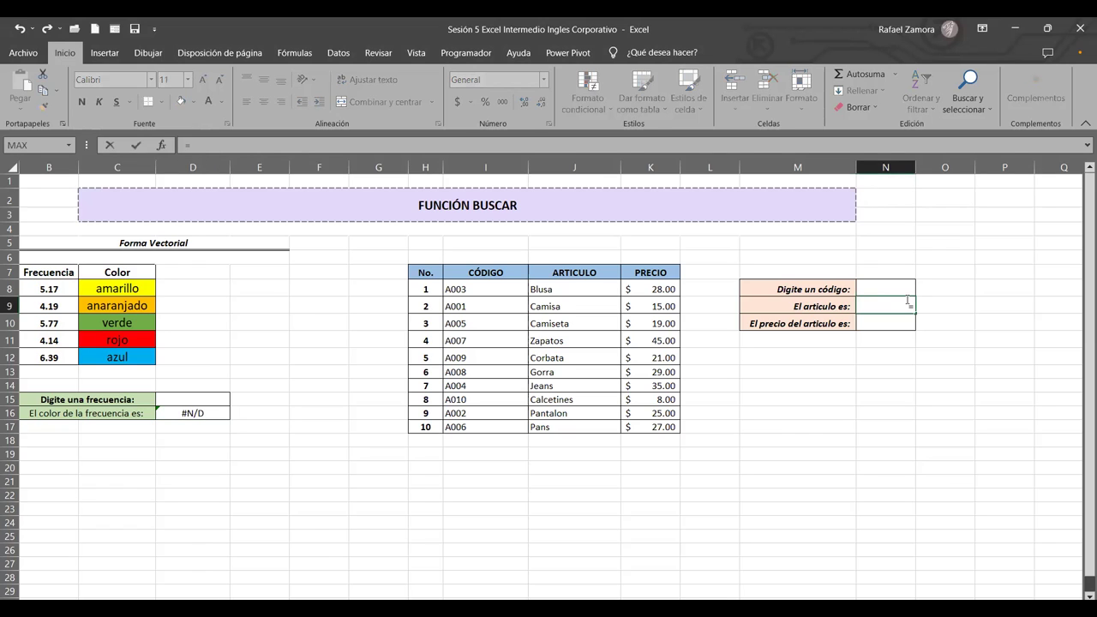
type("busc")
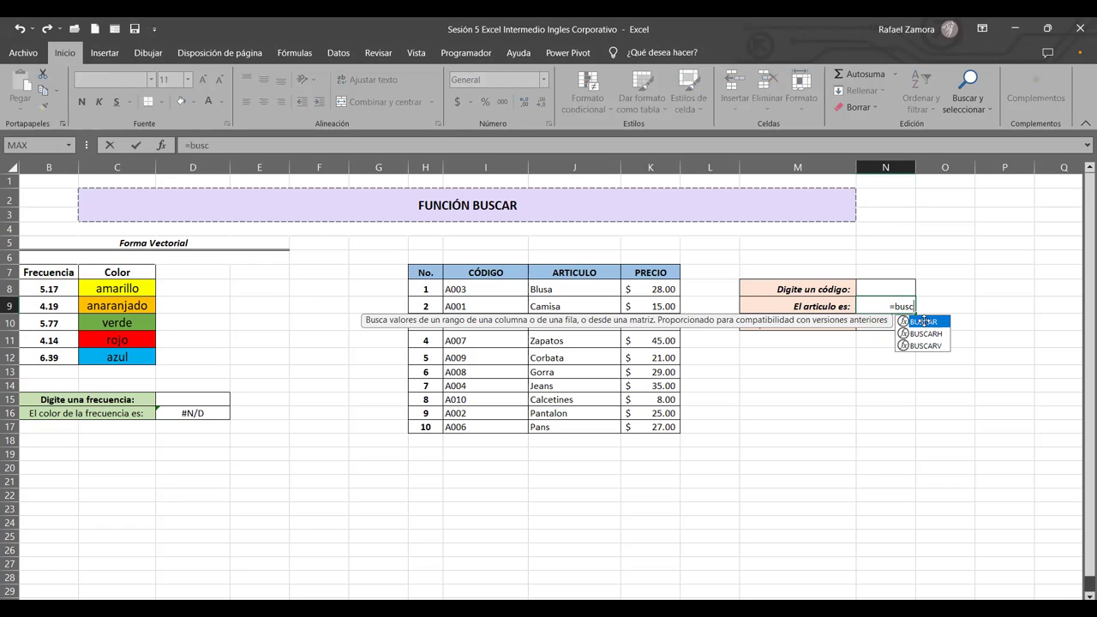
key("Tab")
left_click(870, 288)
type(",")
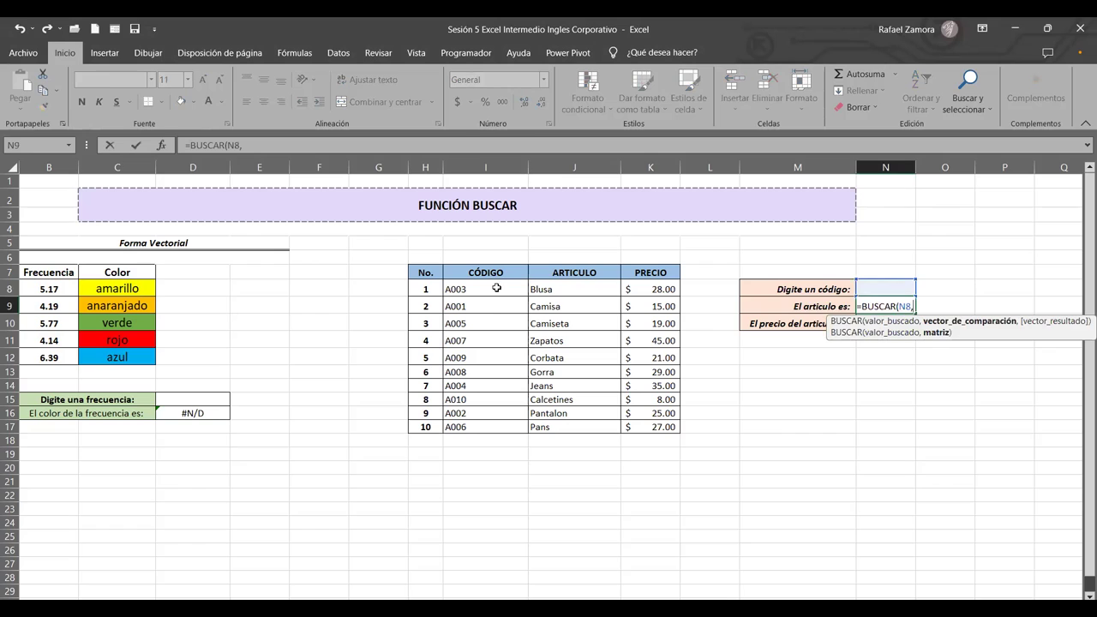
type("I")
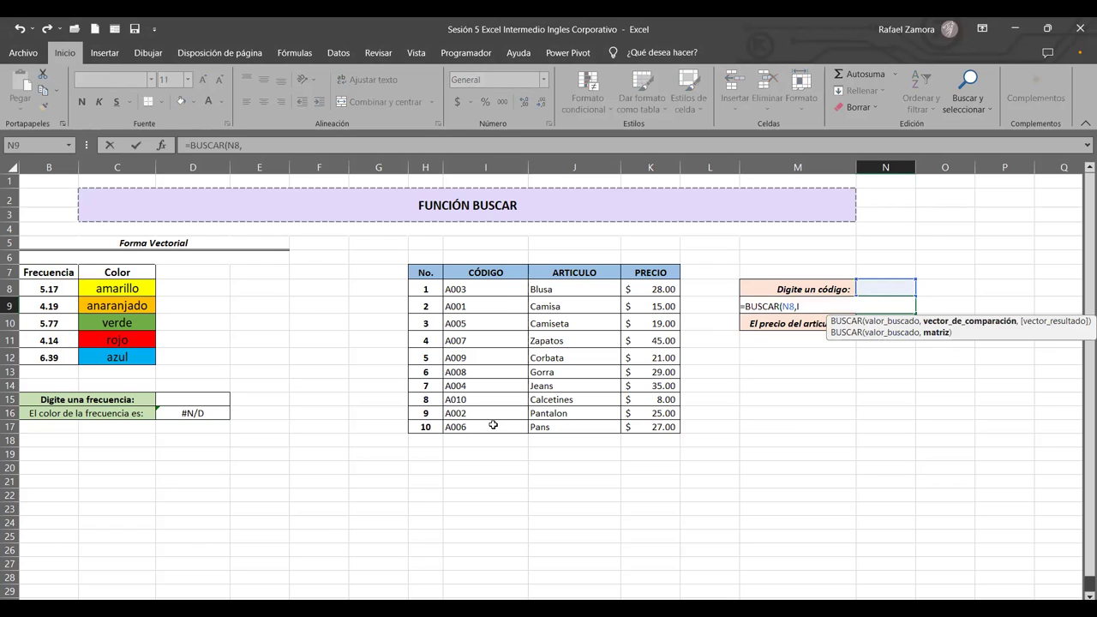
type("8:I17,")
left_click(593, 290)
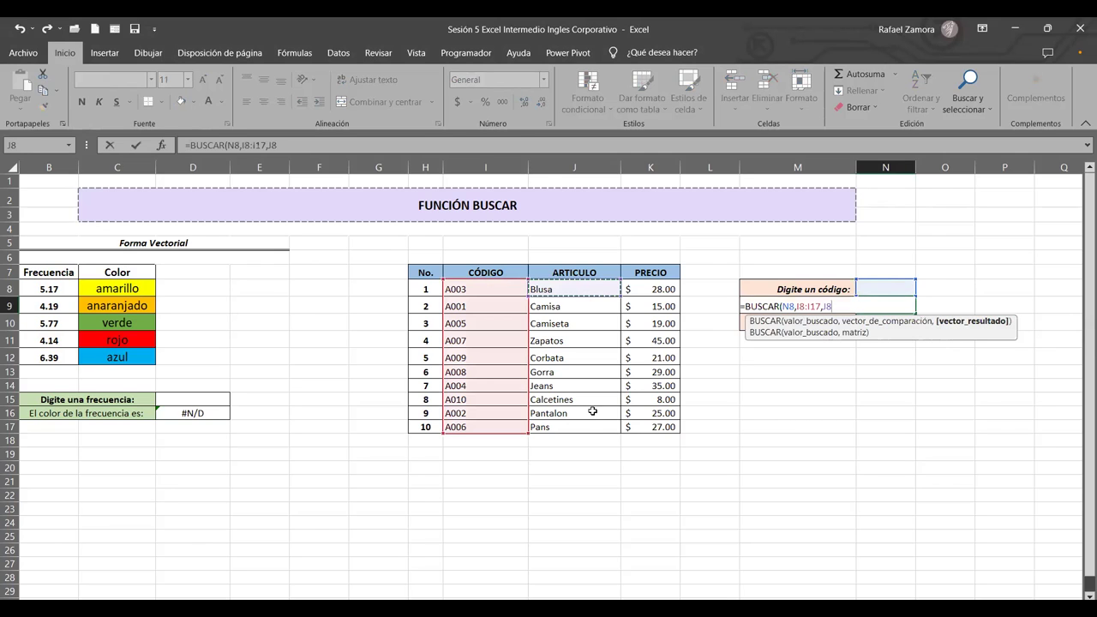
left_click(590, 427, "shift")
key("Return")
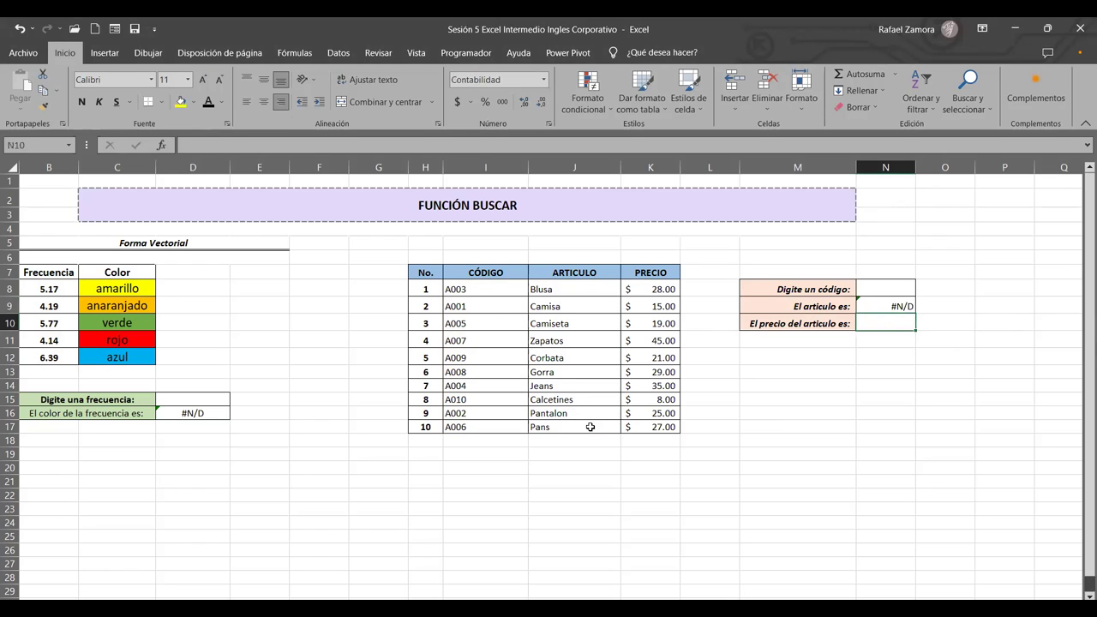
Step: Enter a BUSCAR formula in N10 on the N8 code to return the price
key("F2")
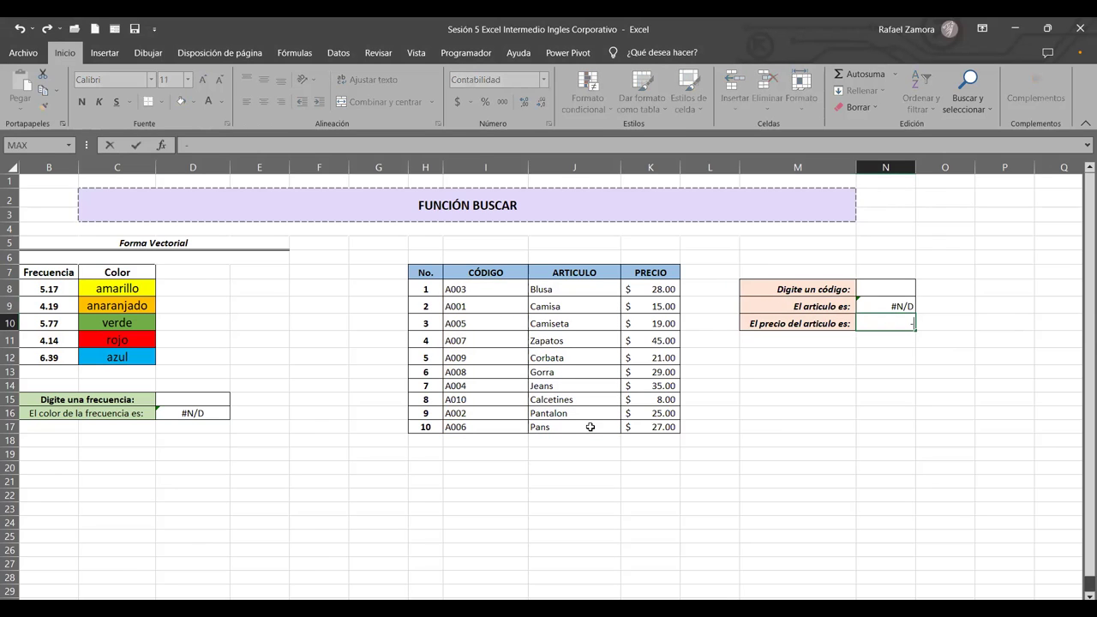
type("=")
type("BUSCAR(")
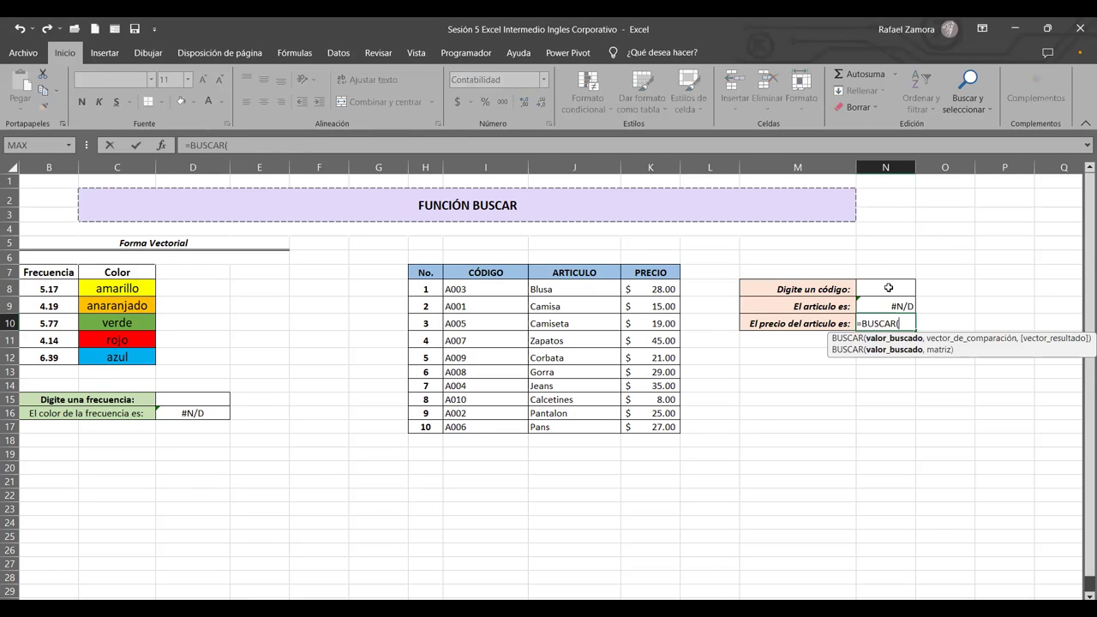
left_click(888, 288)
type(",")
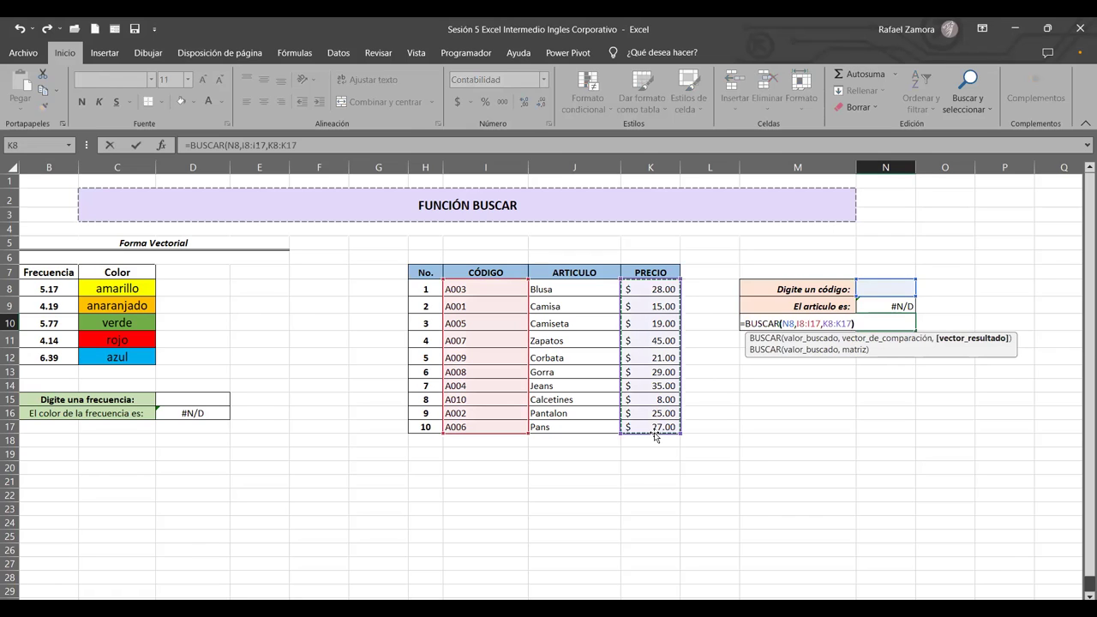
key("Return")
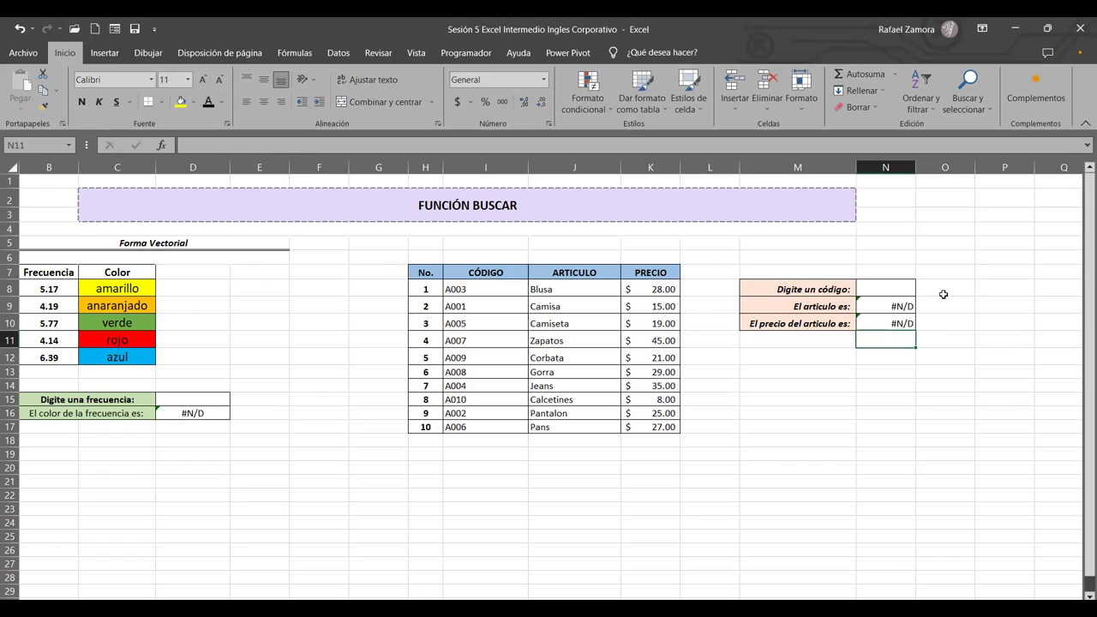
Step: Enter code A003 in N8 to test the article and price lookups
left_click(890, 293)
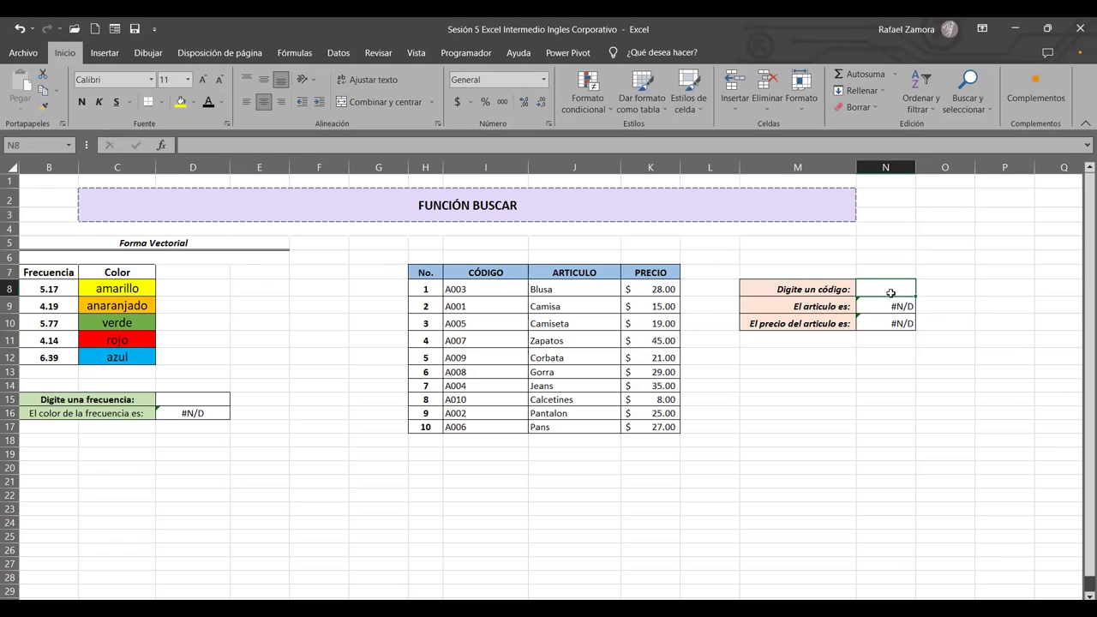
type("A003")
key("Return")
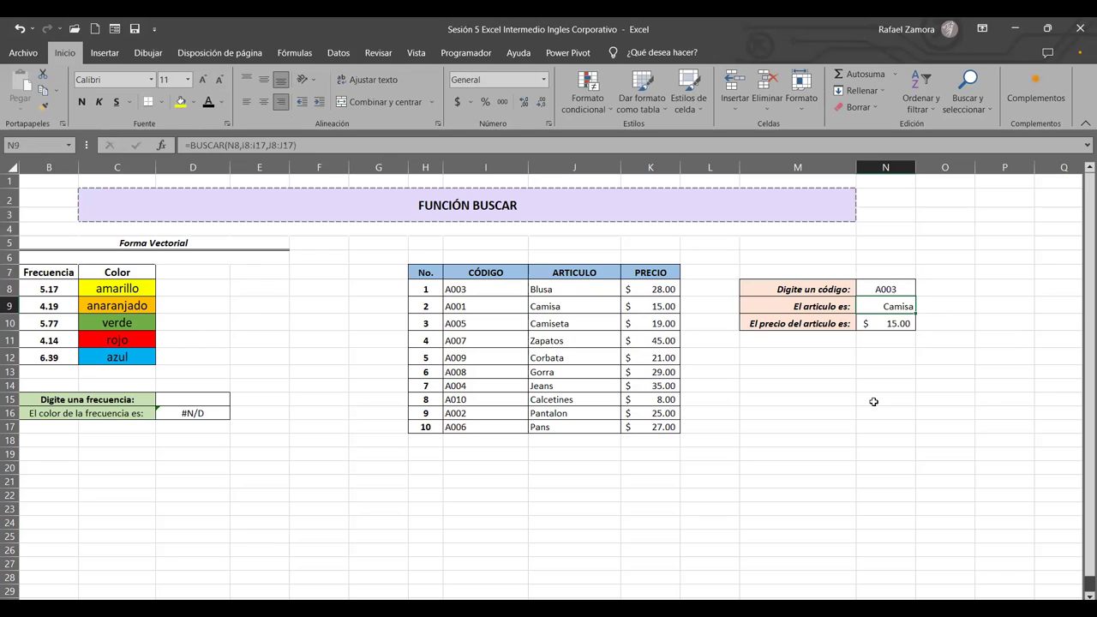
Step: Test the colour lookup with frequencies 5.17, 5.77 and 4.14 in D15
left_click(214, 399)
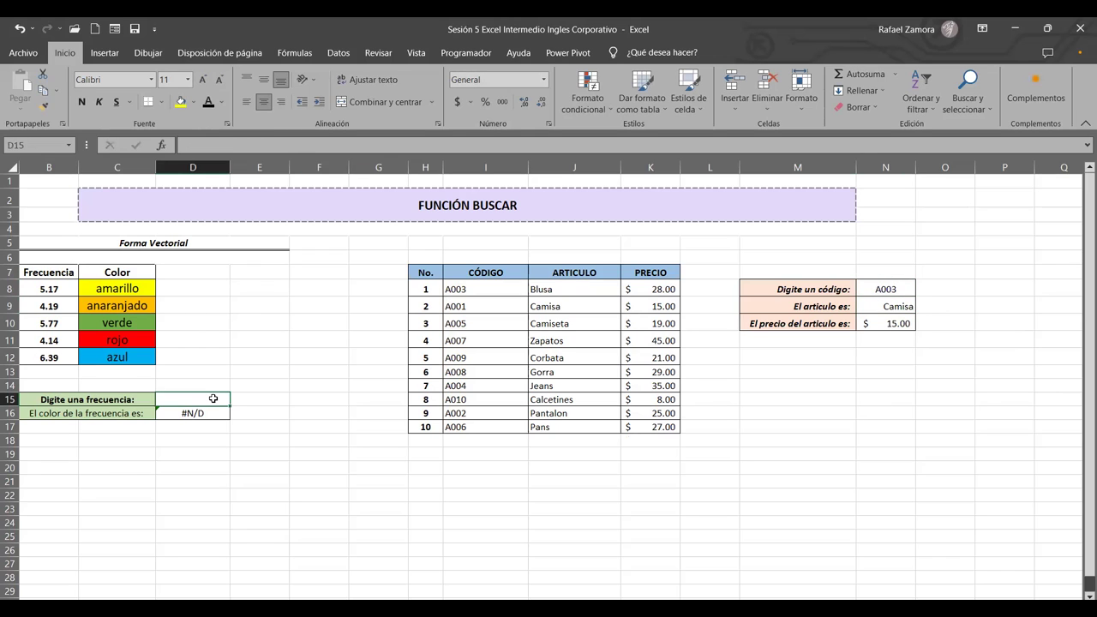
type("5.17")
key("Return")
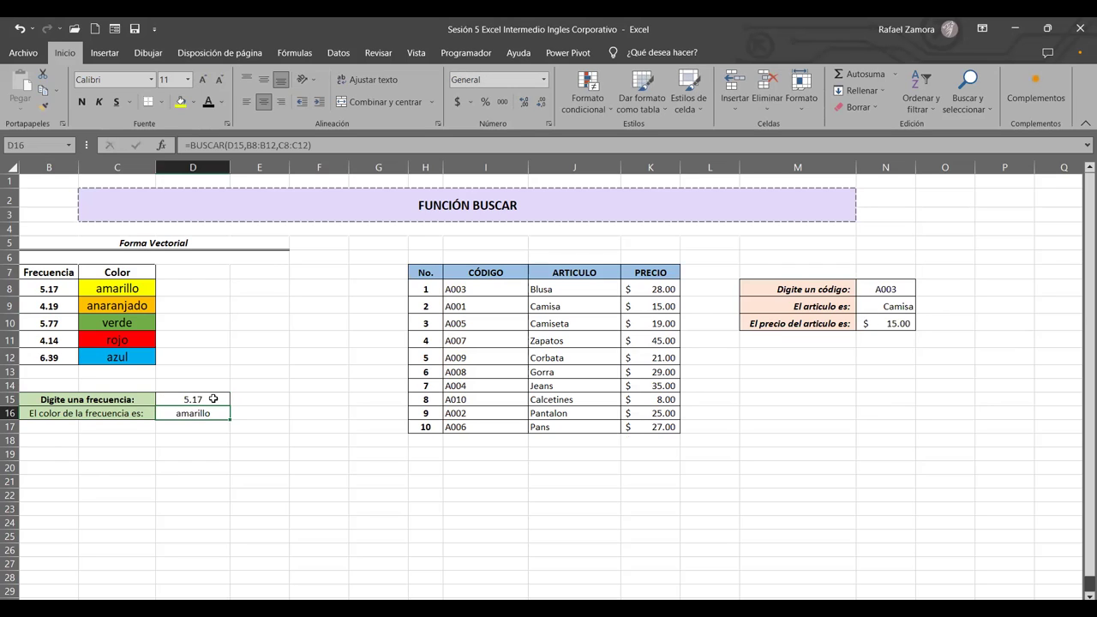
left_click(195, 400)
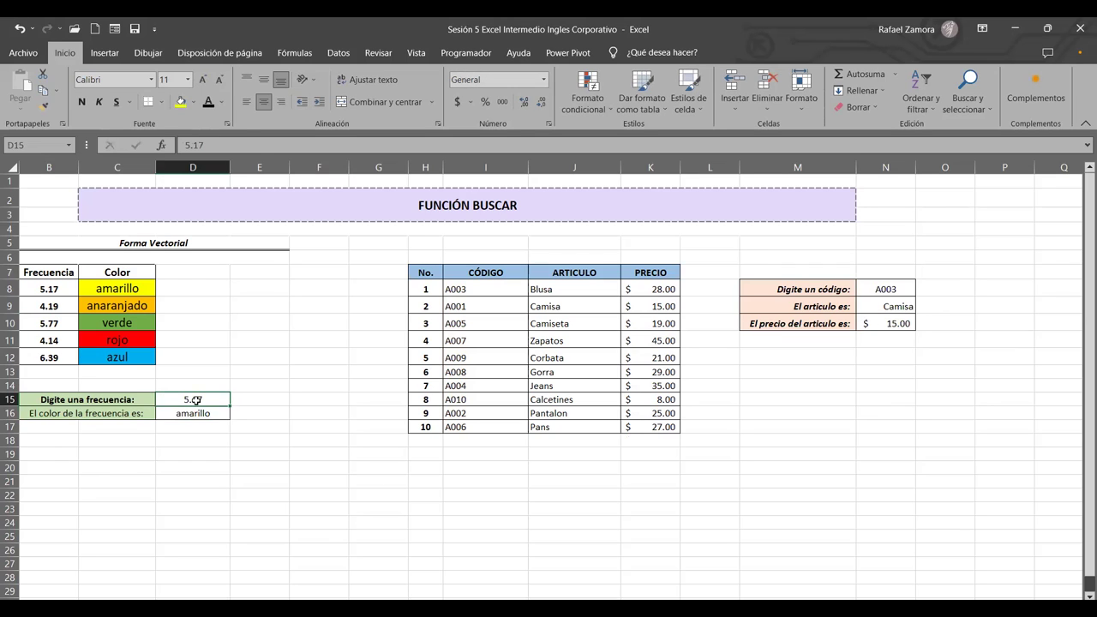
type("5.77")
key("ctrl+Return")
type("4.14")
key("ctrl+Return")
Step: Change the N8 code to A010, then to A006, returning Camiseta at $19.00
left_click(910, 291)
double_click(907, 286)
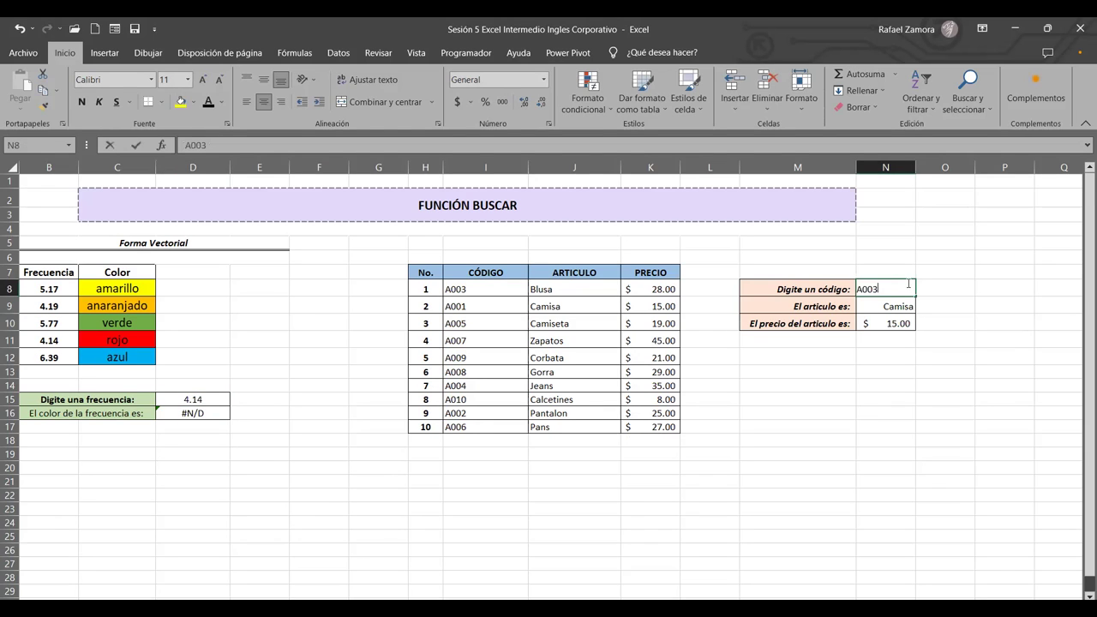
double_click(884, 287)
type("A010")
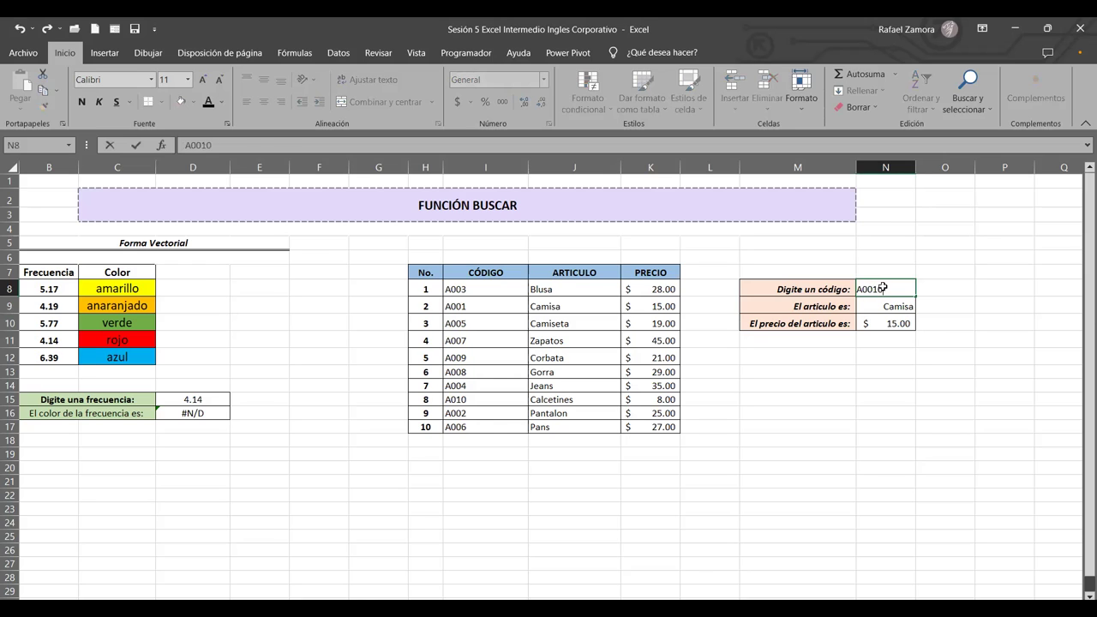
key("Return")
double_click(883, 288)
key("BackSpace")
key("Return")
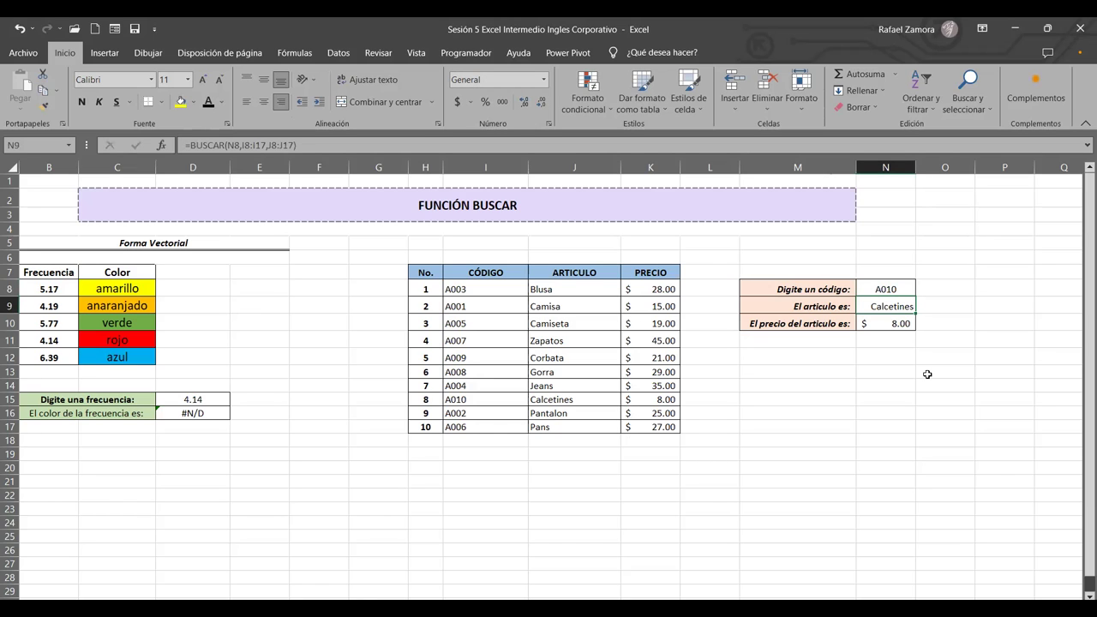
double_click(864, 288)
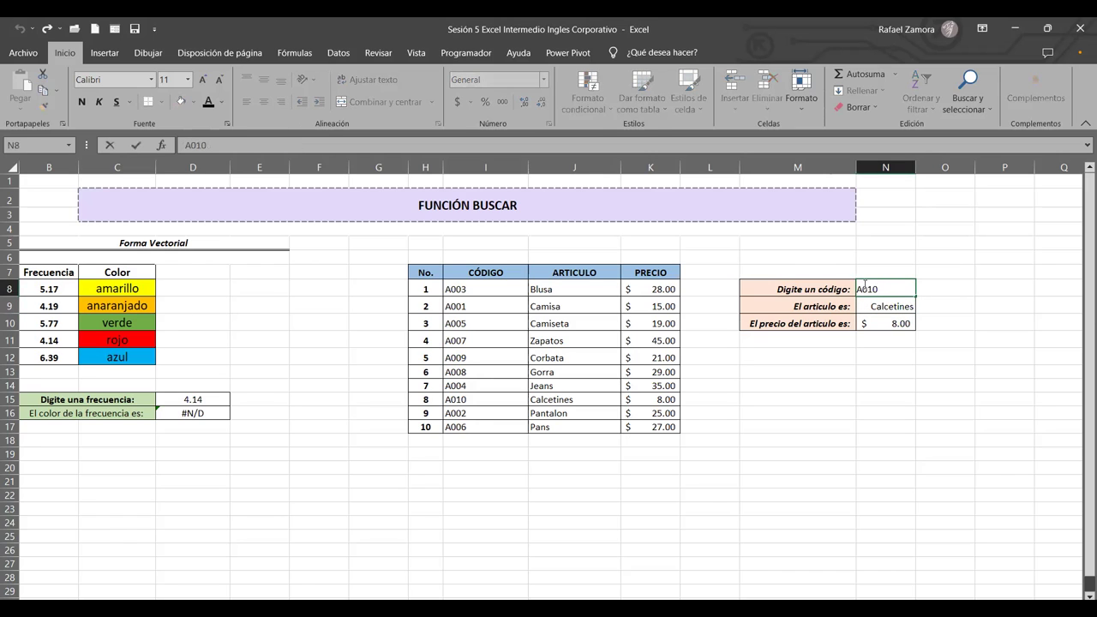
left_click_drag(866, 289, 896, 288)
type("06")
key("Return")
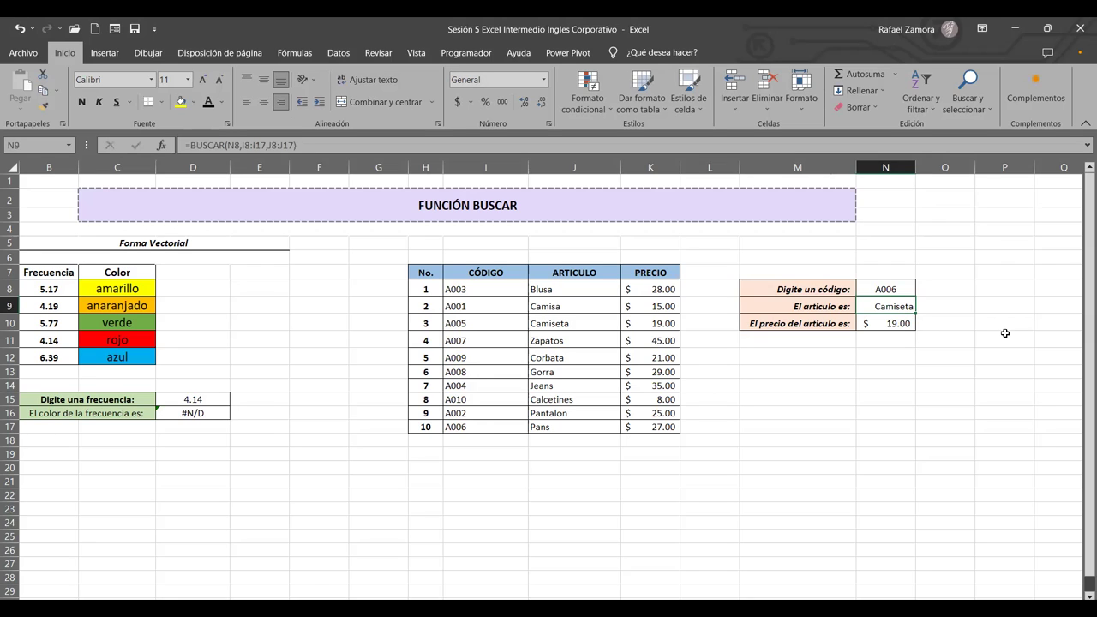
left_click(1005, 333)
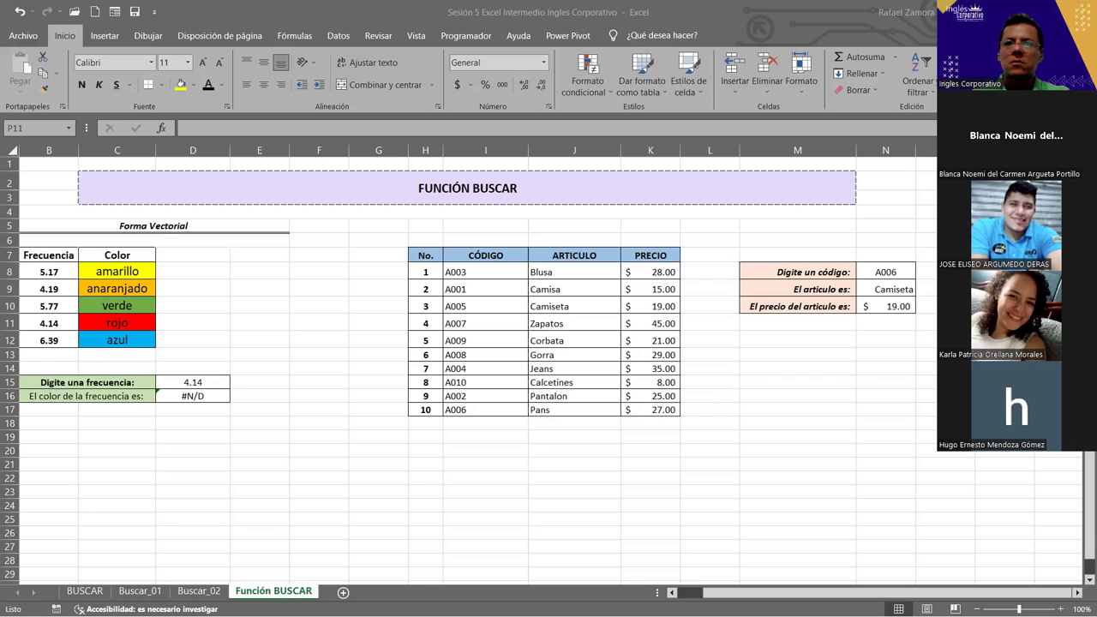
Step: Enter 4.19 as the frequency in D15; D16 still shows #N/D
left_click(651, 490)
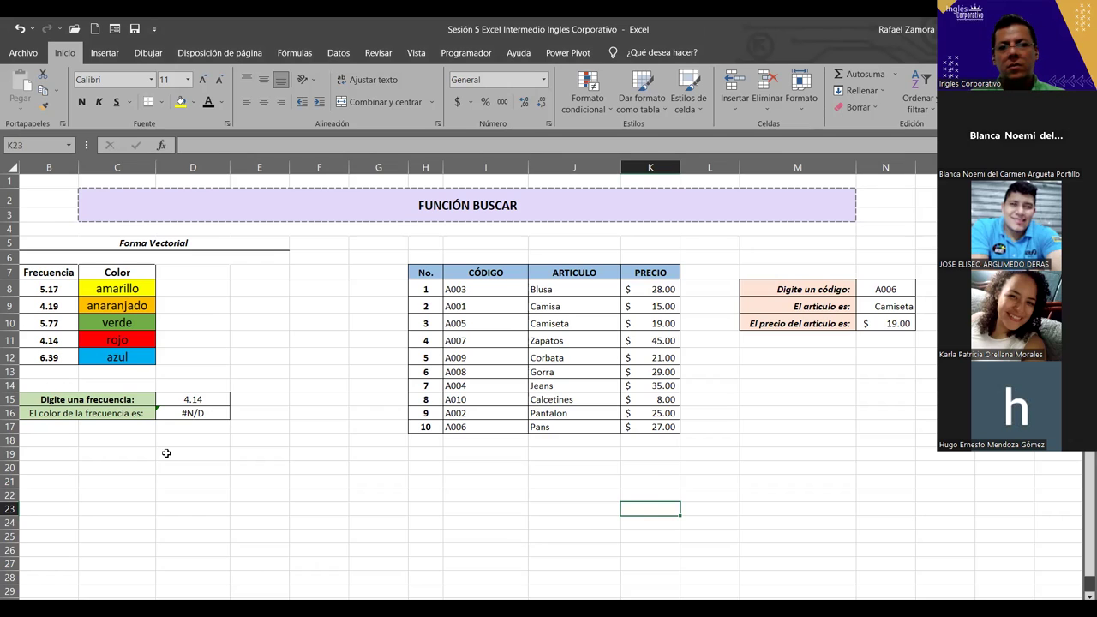
left_click(280, 455)
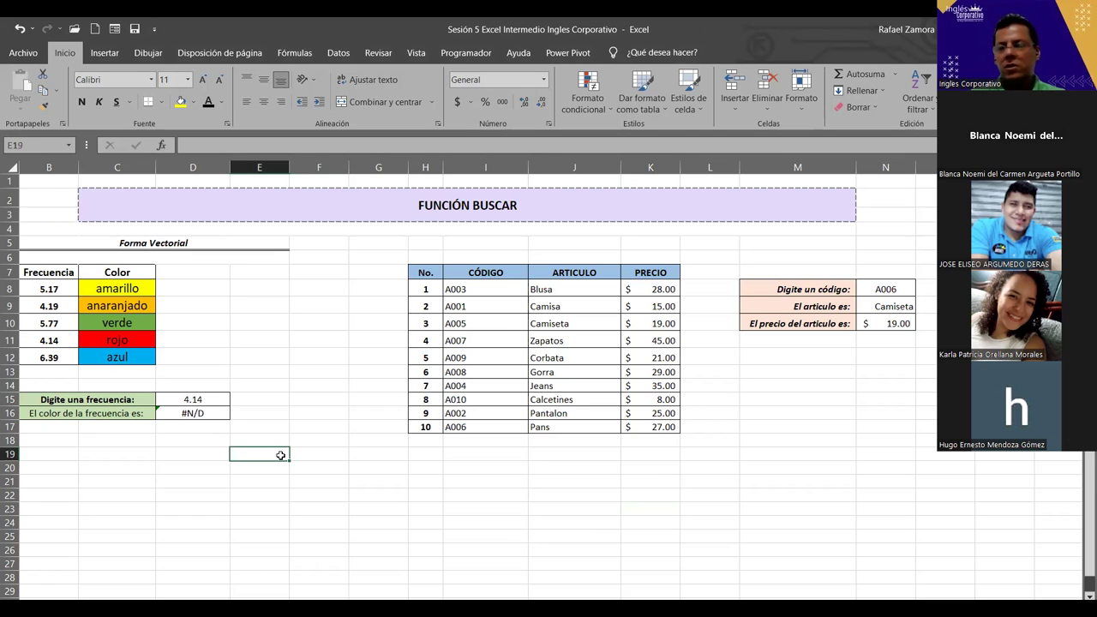
left_click(205, 404)
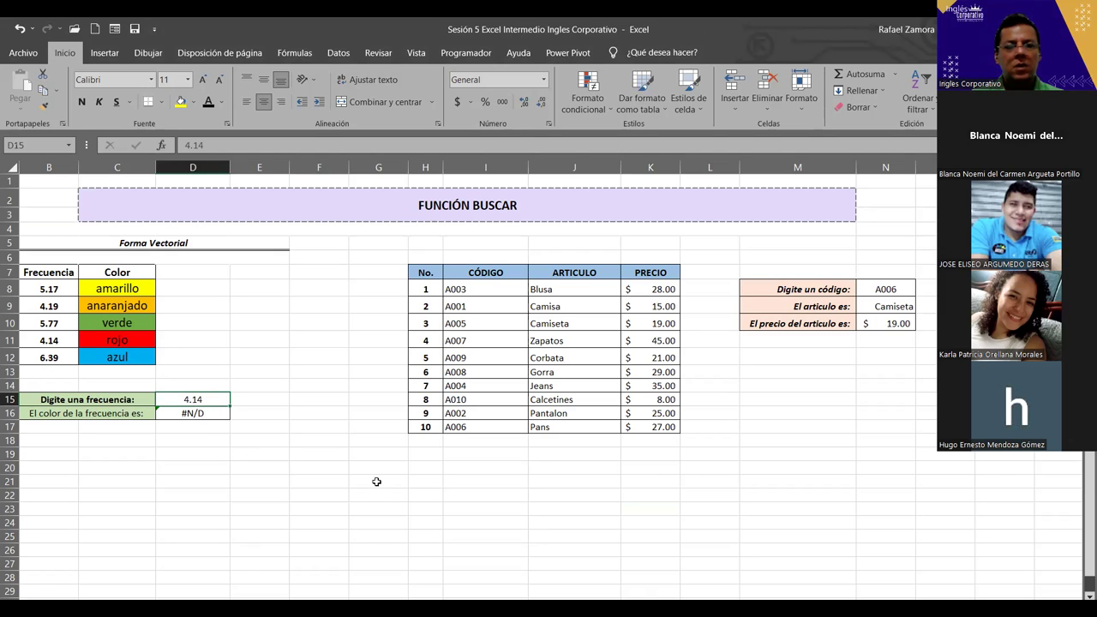
type("4.19")
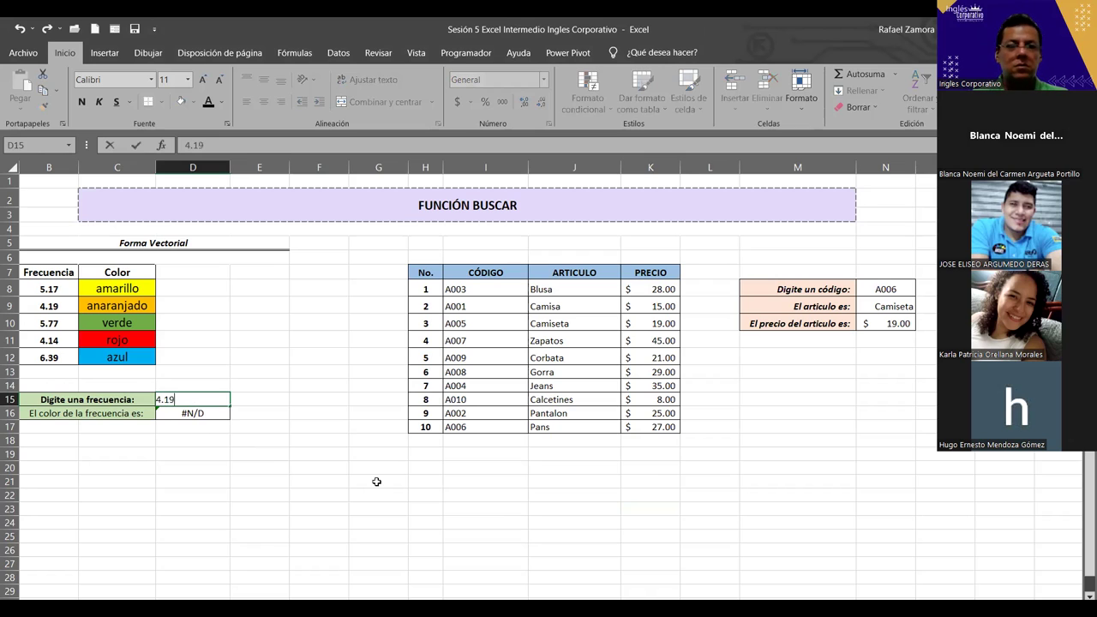
key("ctrl+Return")
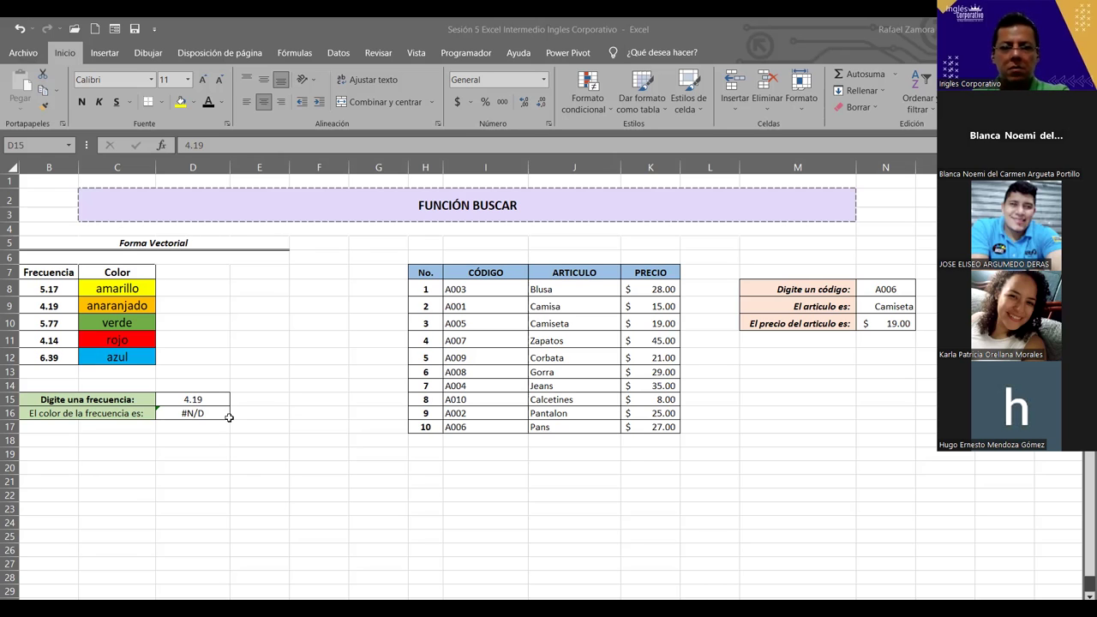
Step: Clear the frequency and lookup result in D15:D16
left_click(319, 440)
left_click_drag(193, 385, 198, 508)
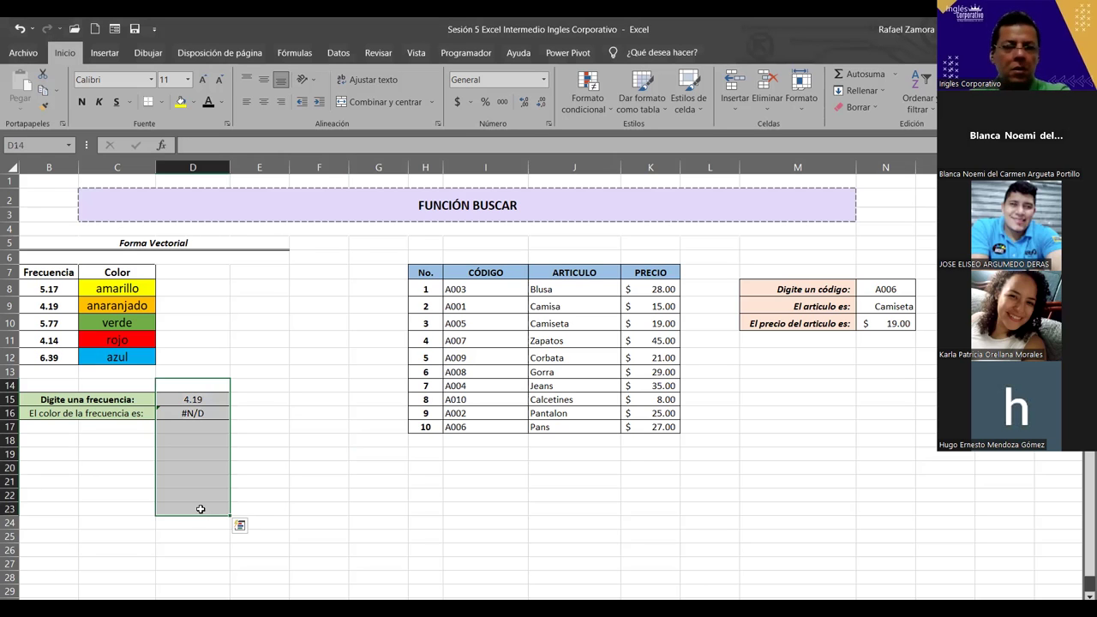
key("Delete")
Step: Re-enter =BUSCAR(D15,B8:B12,C8:C12) in D16
left_click(203, 413)
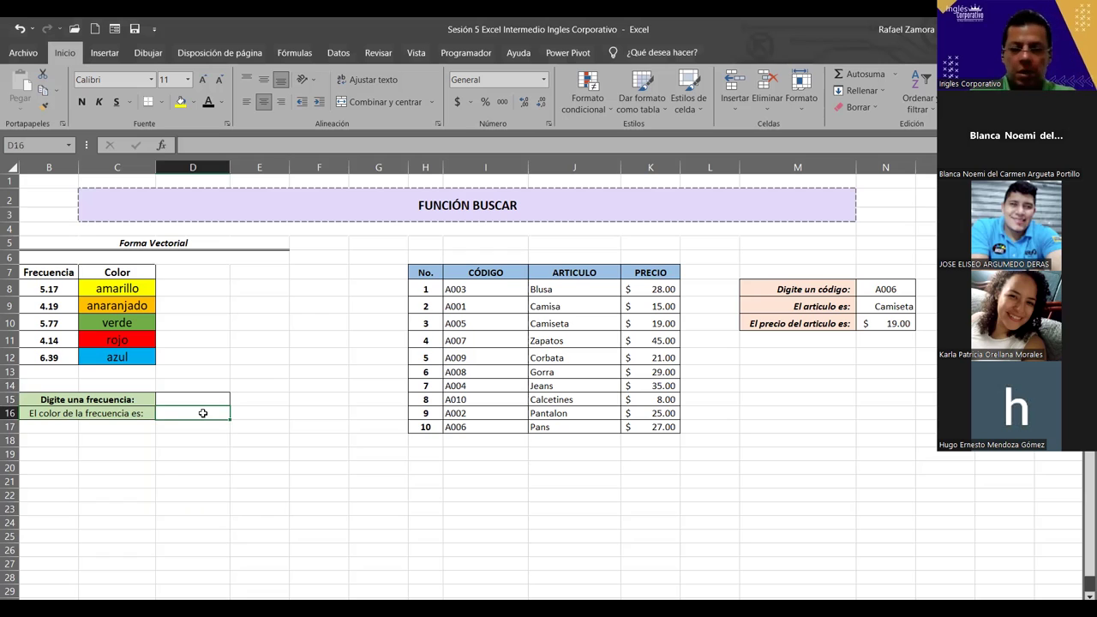
type(")")
key("BackSpace")
type("=")
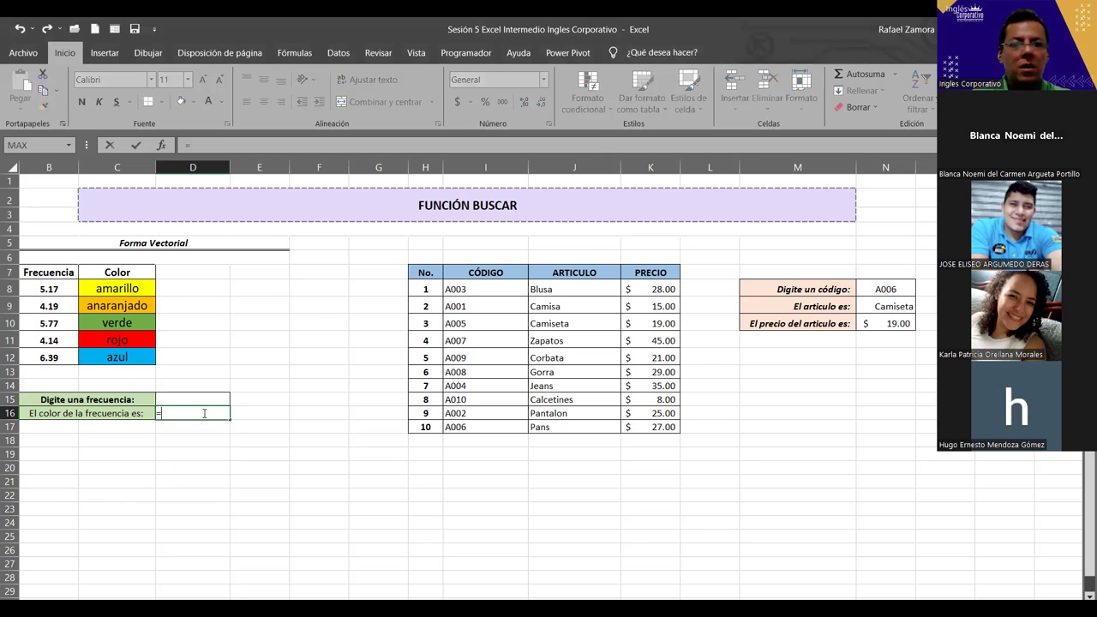
type("BUSCAR(")
left_click(203, 399)
type(",")
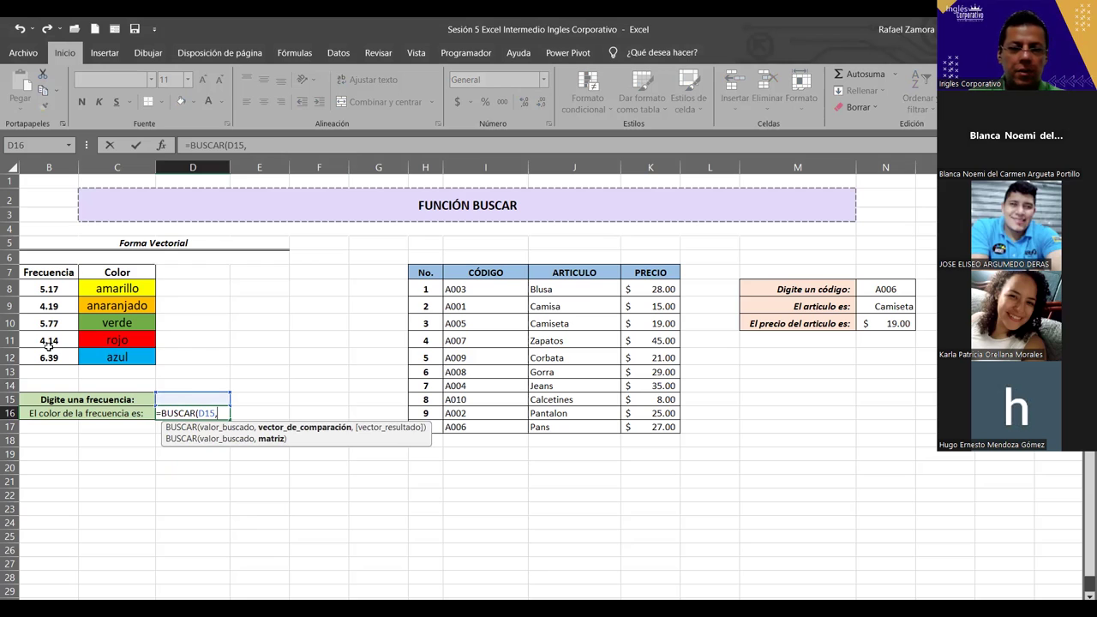
left_click_drag(49, 289, 49, 357)
type(",")
left_click_drag(128, 292, 127, 357)
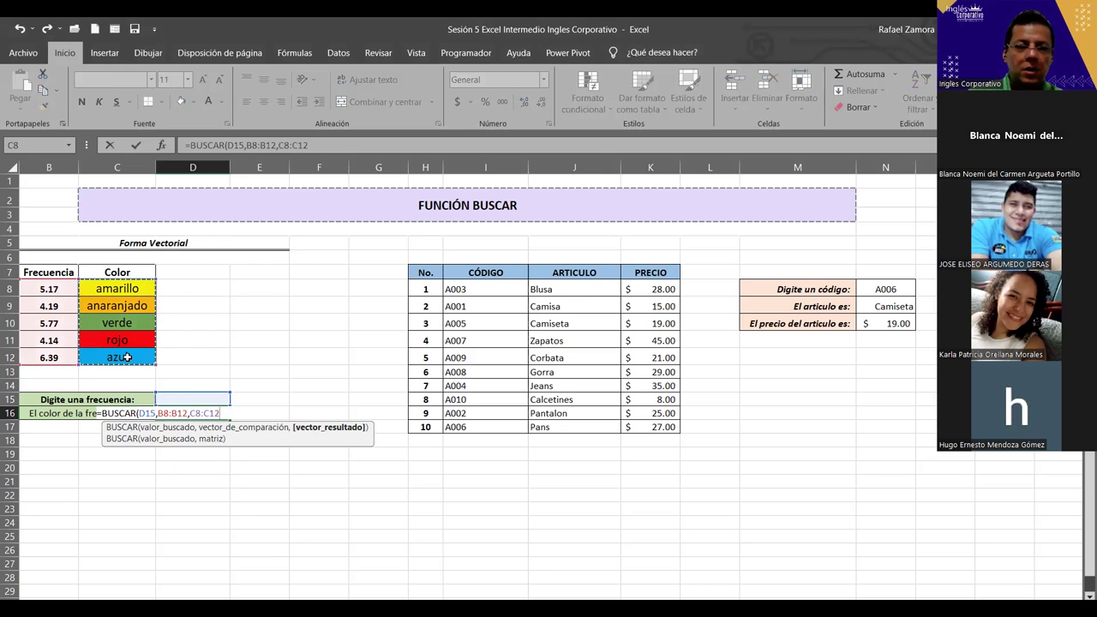
key("Return")
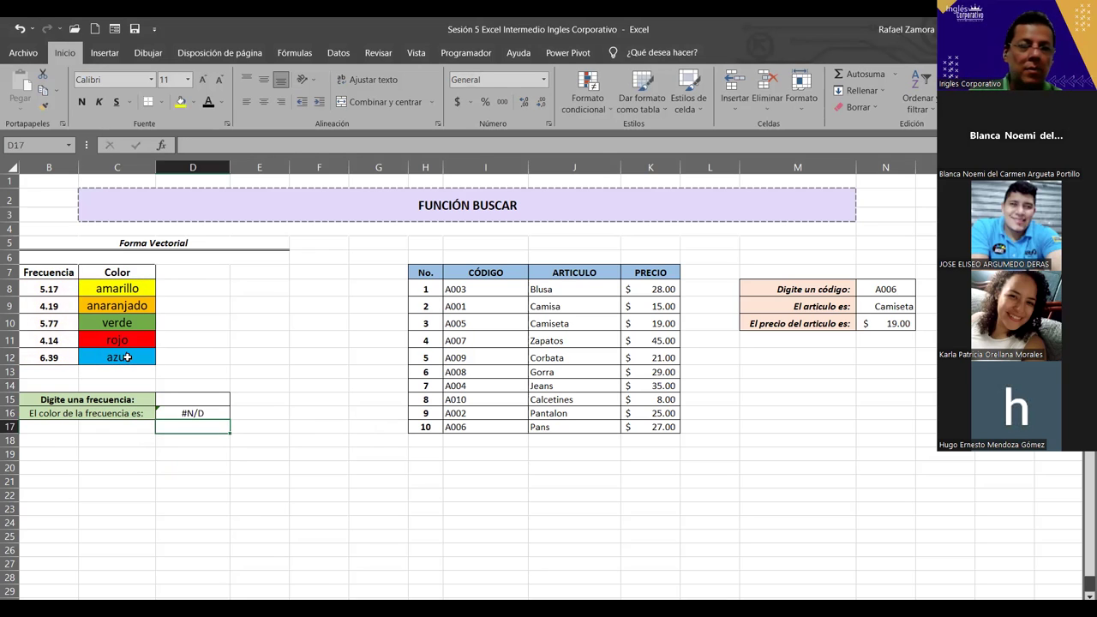
left_click(209, 404)
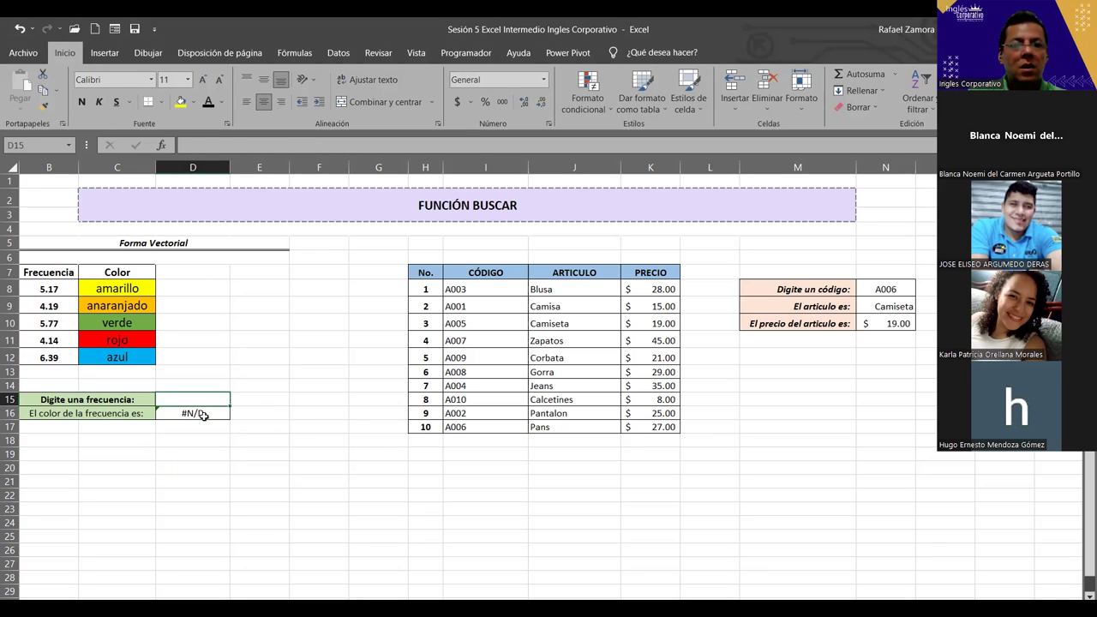
left_click(204, 415)
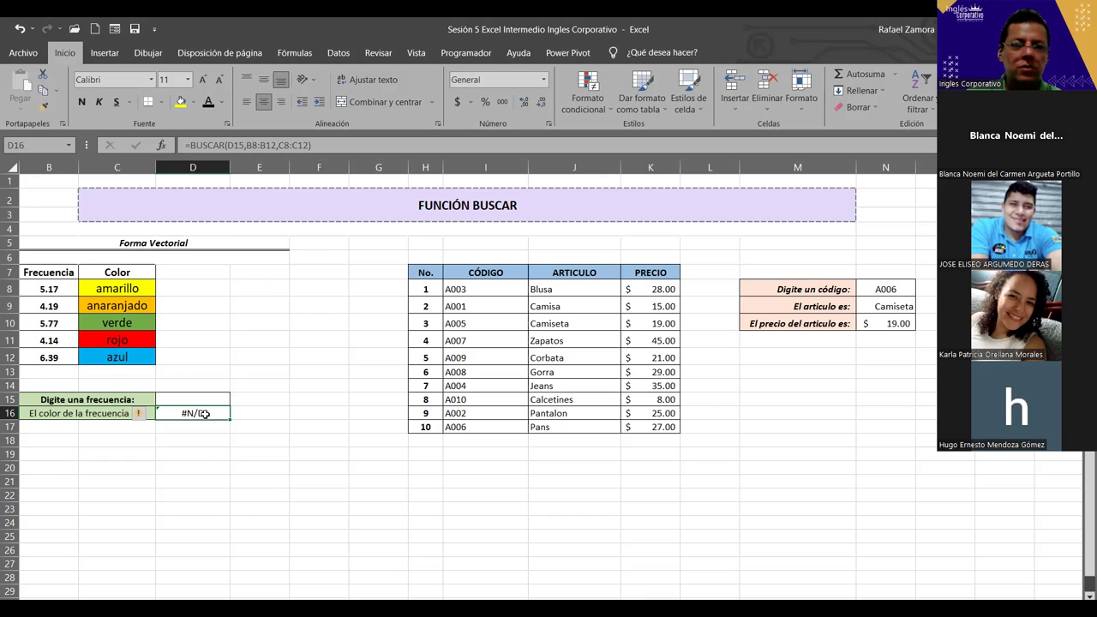
Step: Change D16 to =SI.ERROR(BUSCAR(D15,B8:B12,C8:C12),"") so missing matches show blank
double_click(203, 414)
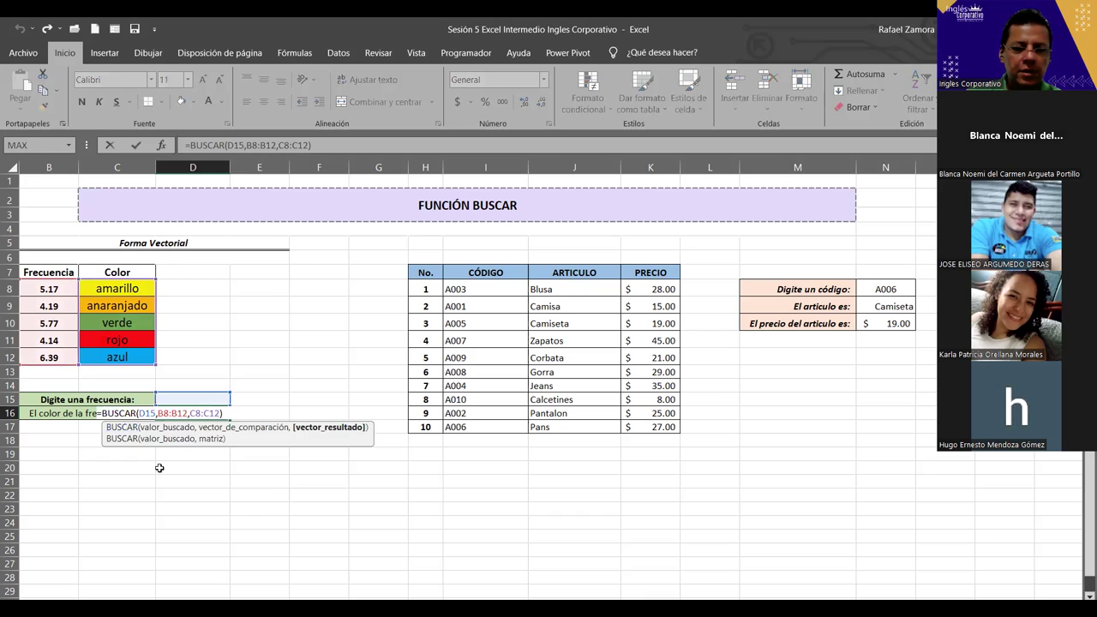
type("i")
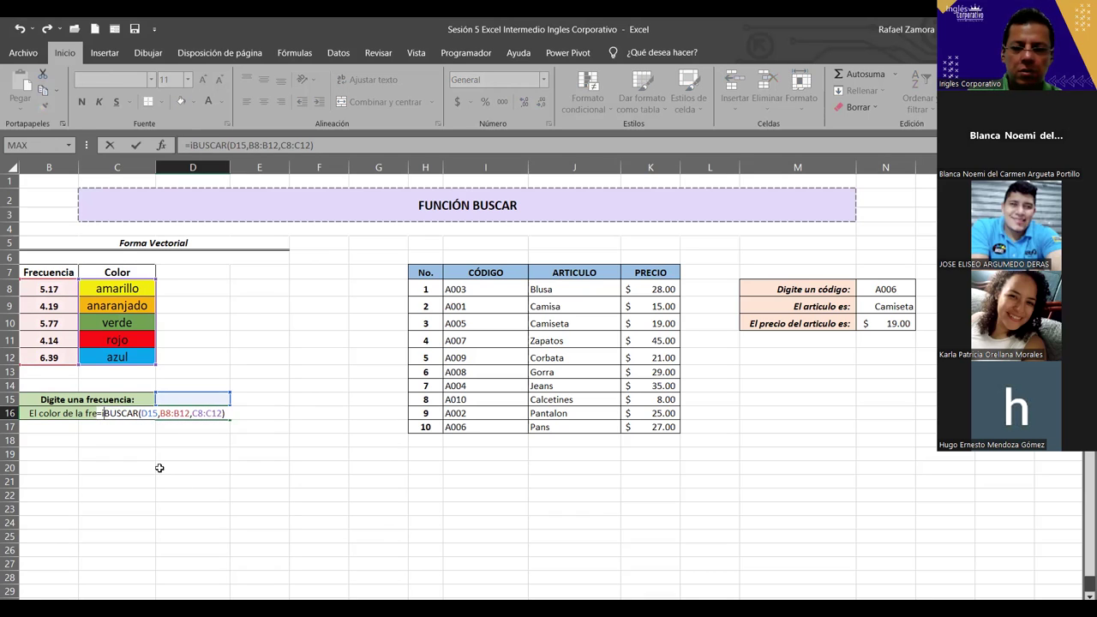
key("BackSpace")
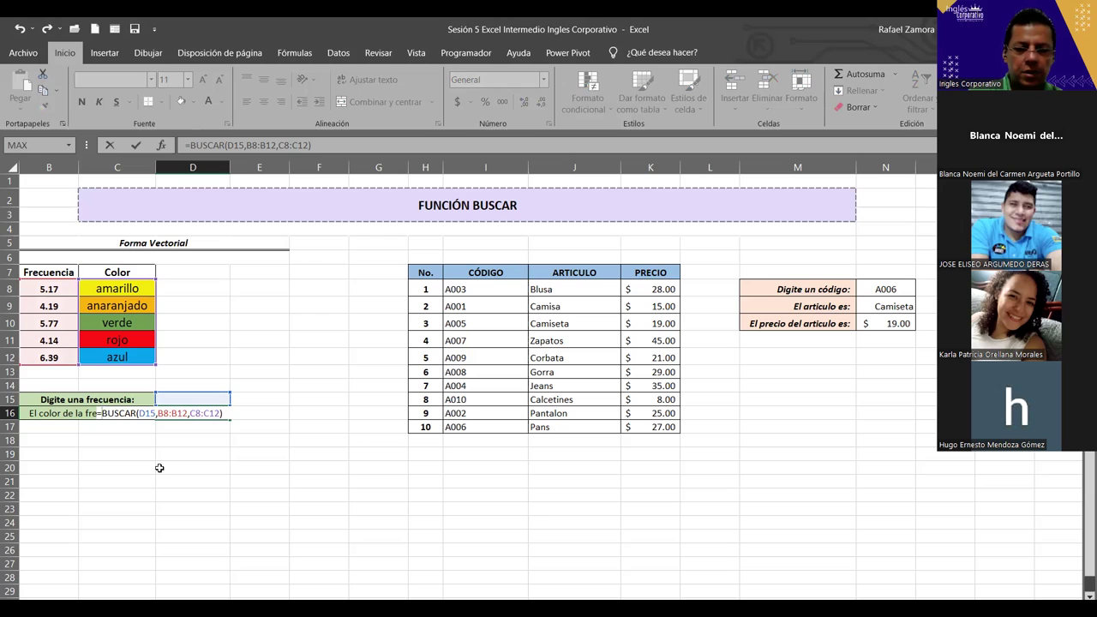
type("si.")
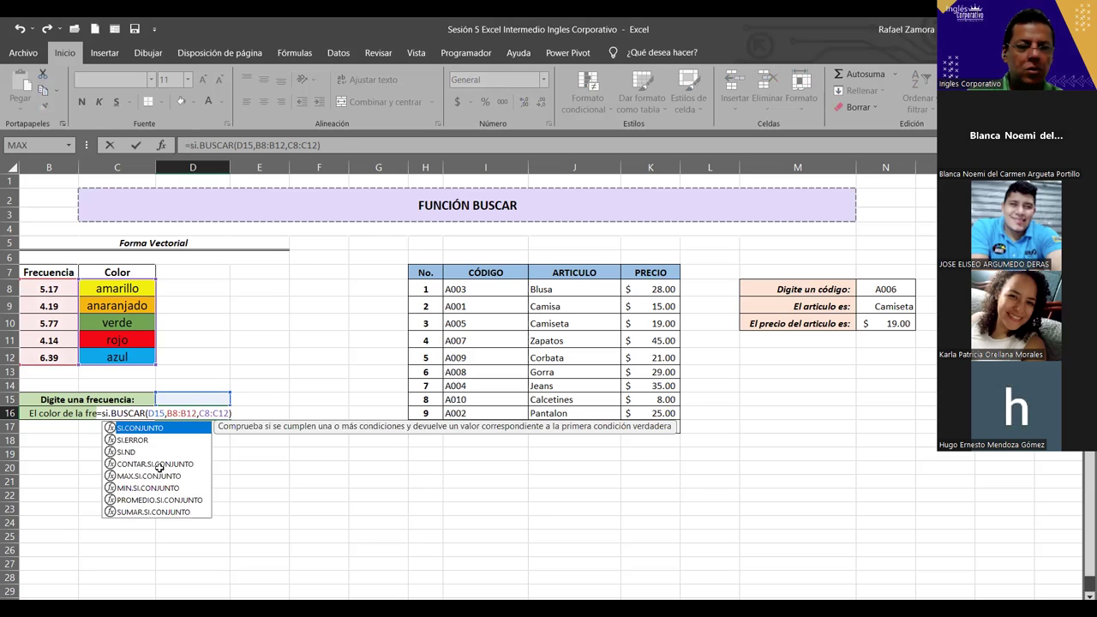
key("Down")
key("Down")
key("Tab")
left_click(279, 413)
type(",\"\")")
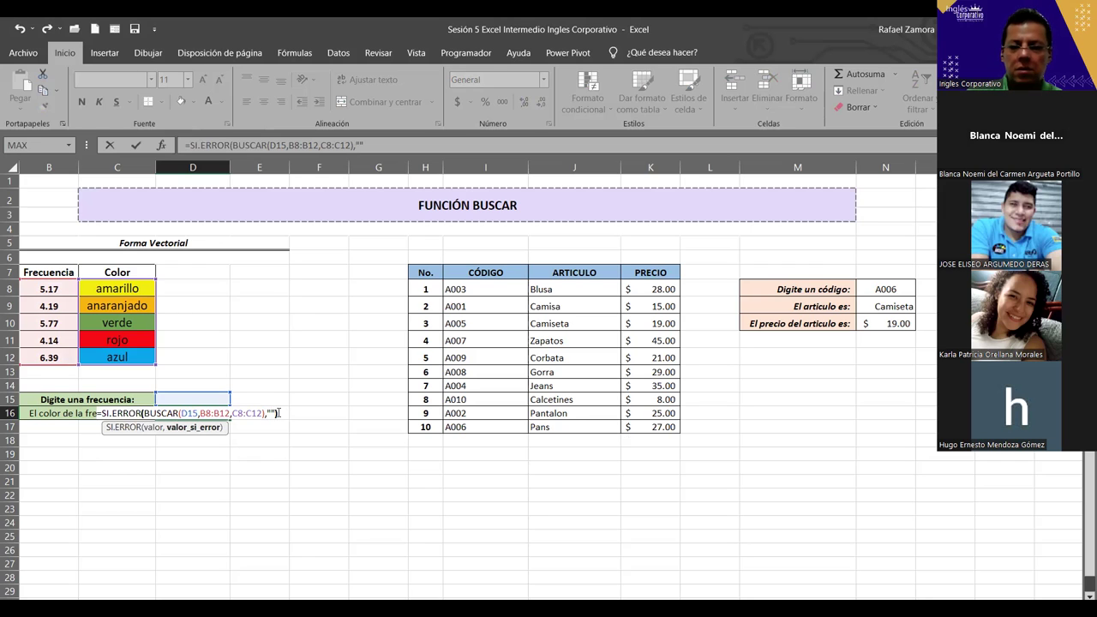
key("Return")
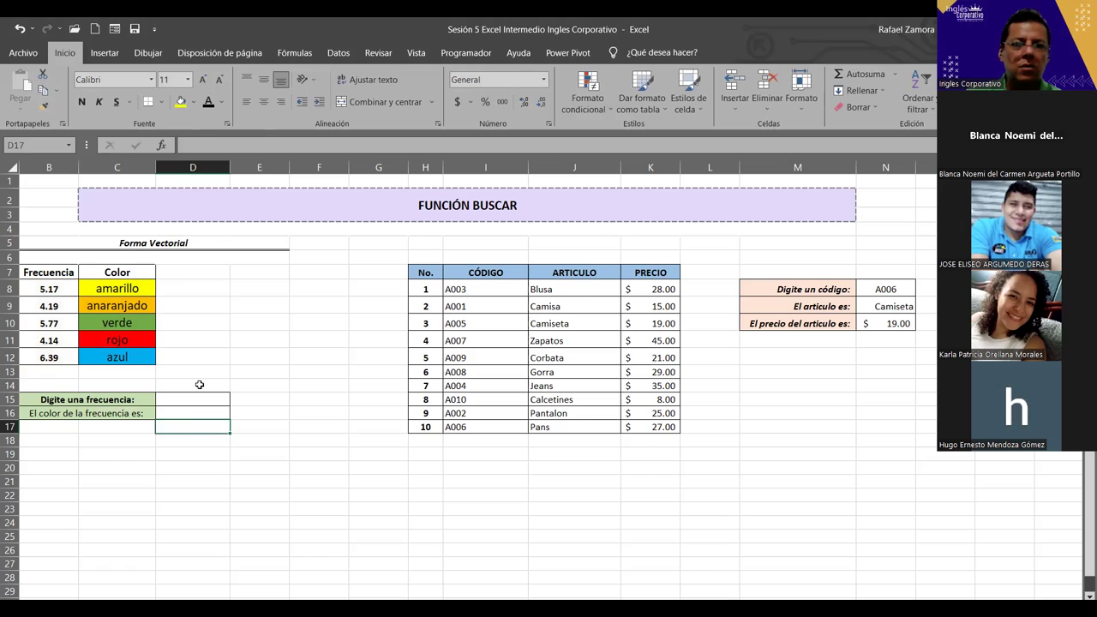
Step: Test D15 with frequencies 5.17, 4.19, 5.77, 4.14 and 6.39, ending with azul
left_click(196, 397)
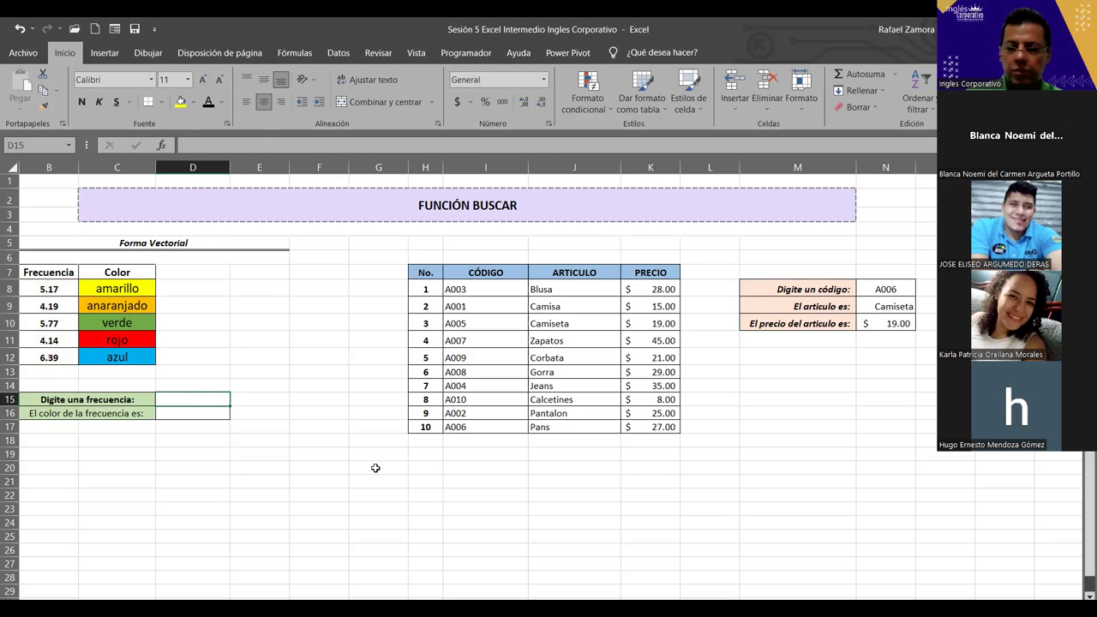
key("ctrl+End")
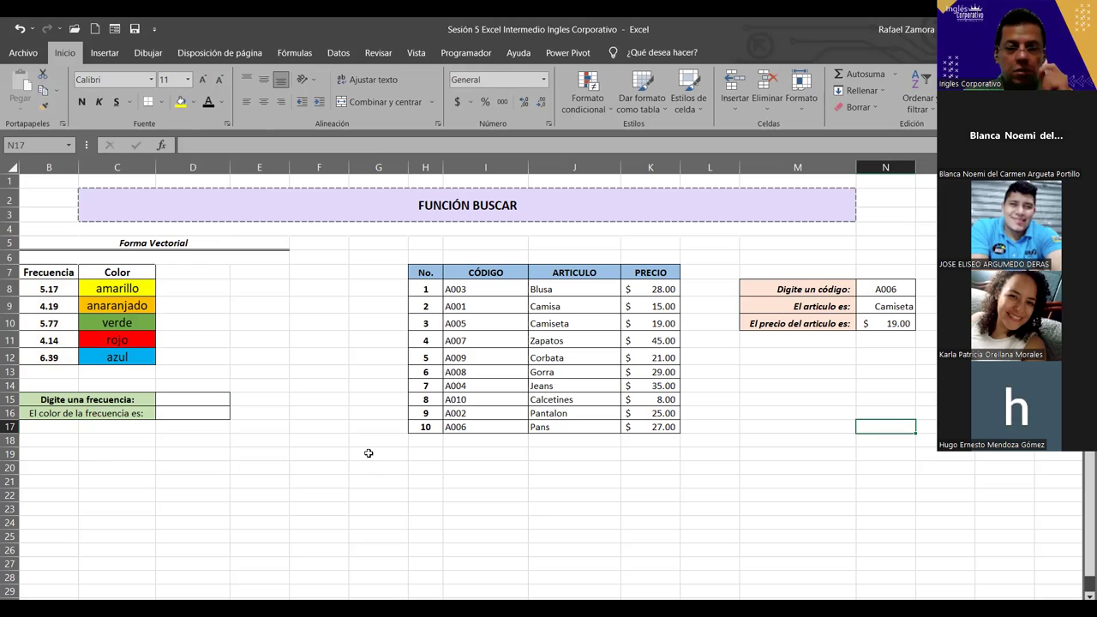
left_click(211, 394)
type("5.17")
key("ctrl+Return")
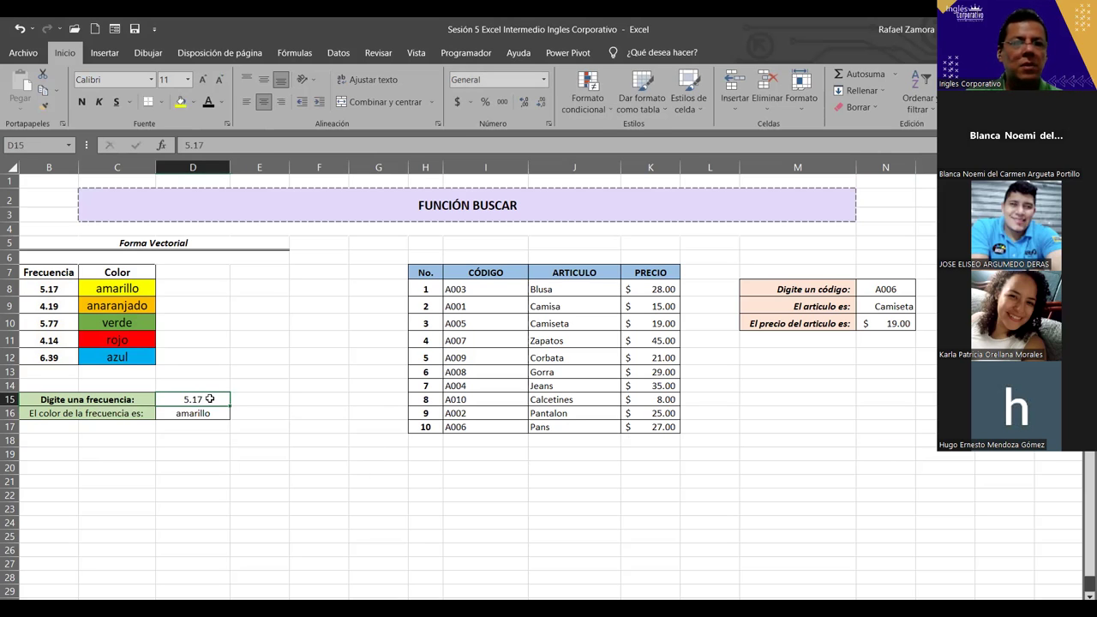
type("4.19")
key("ctrl+Return")
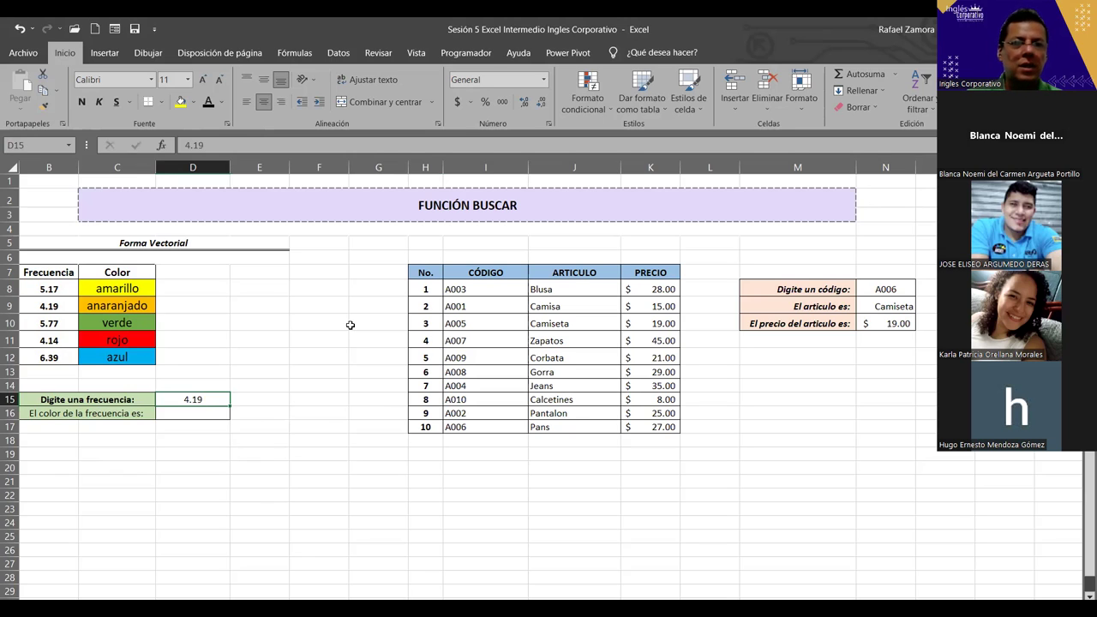
type("5.77")
key("ctrl+Return")
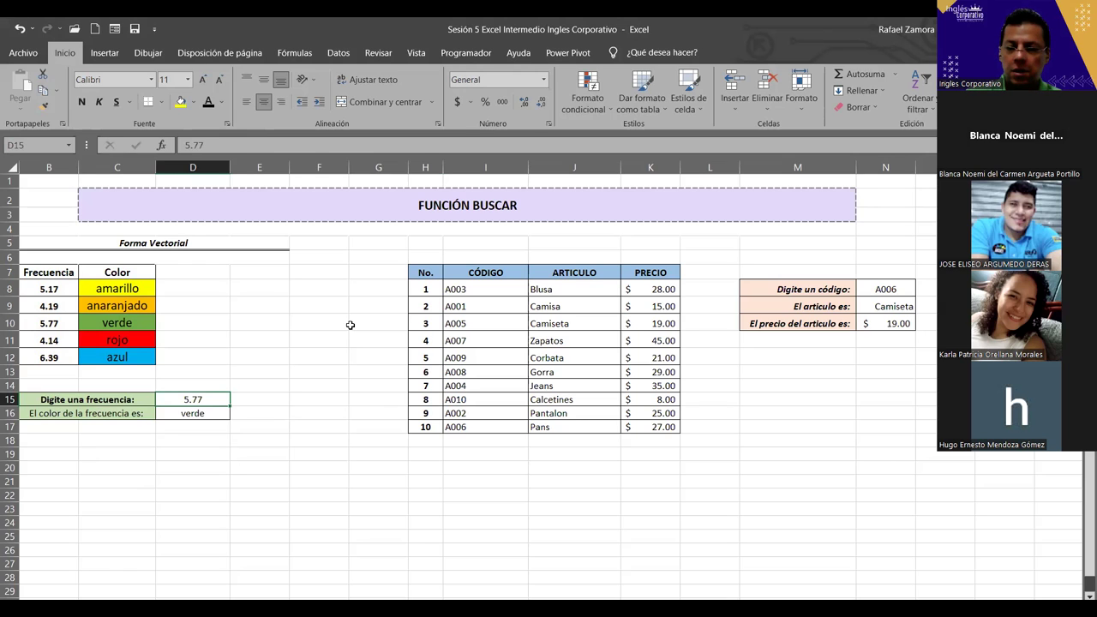
type("4.14")
key("ctrl+Return")
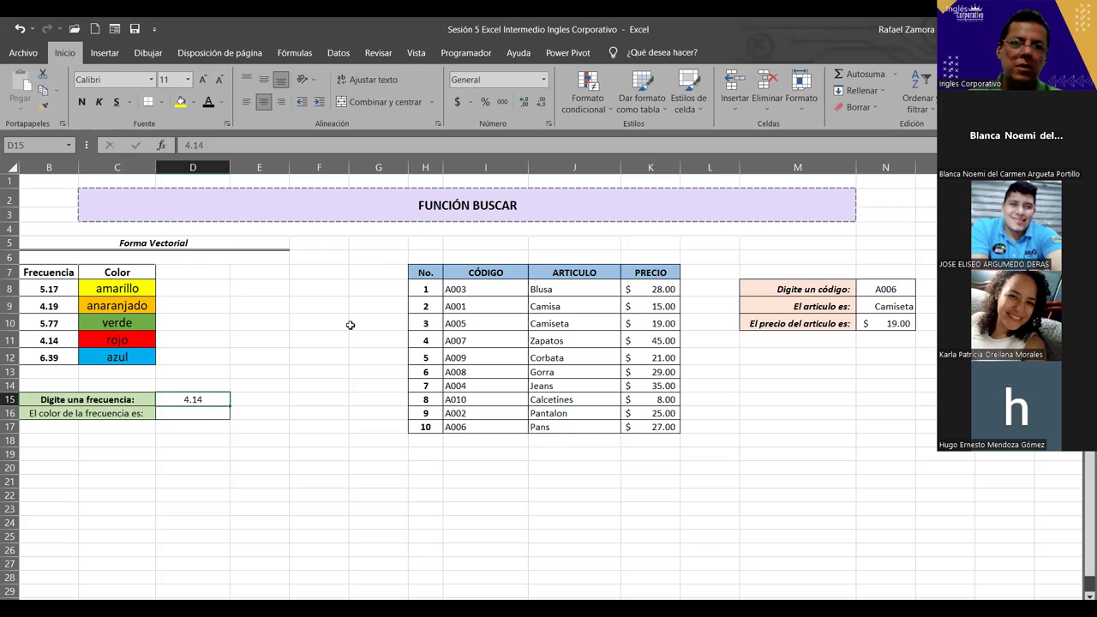
type("6.39")
key("ctrl+Return")
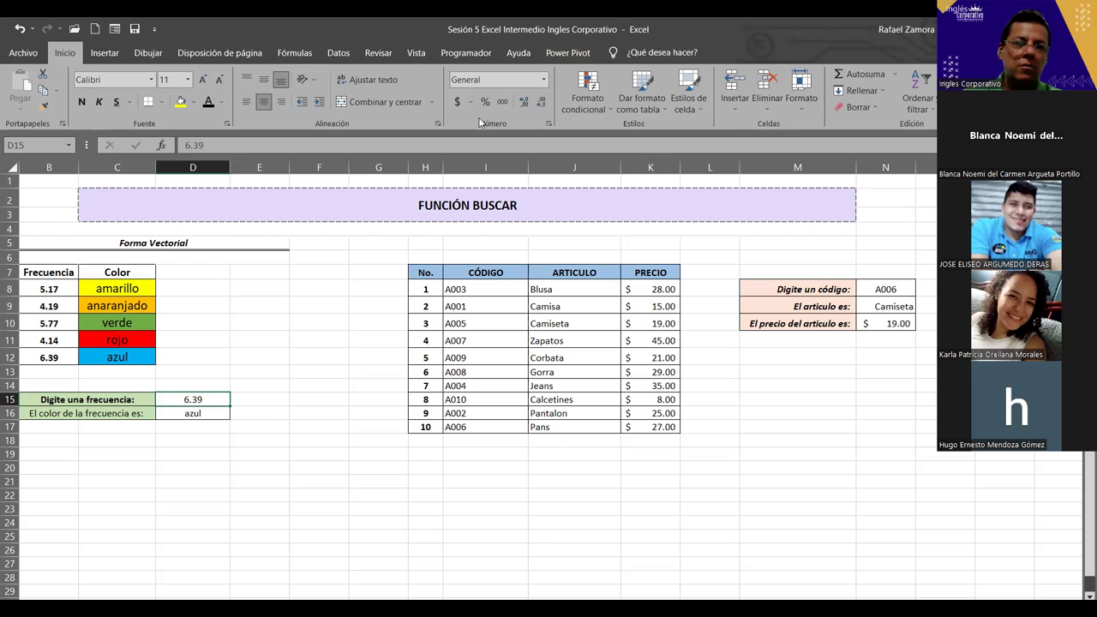
left_click(48, 288)
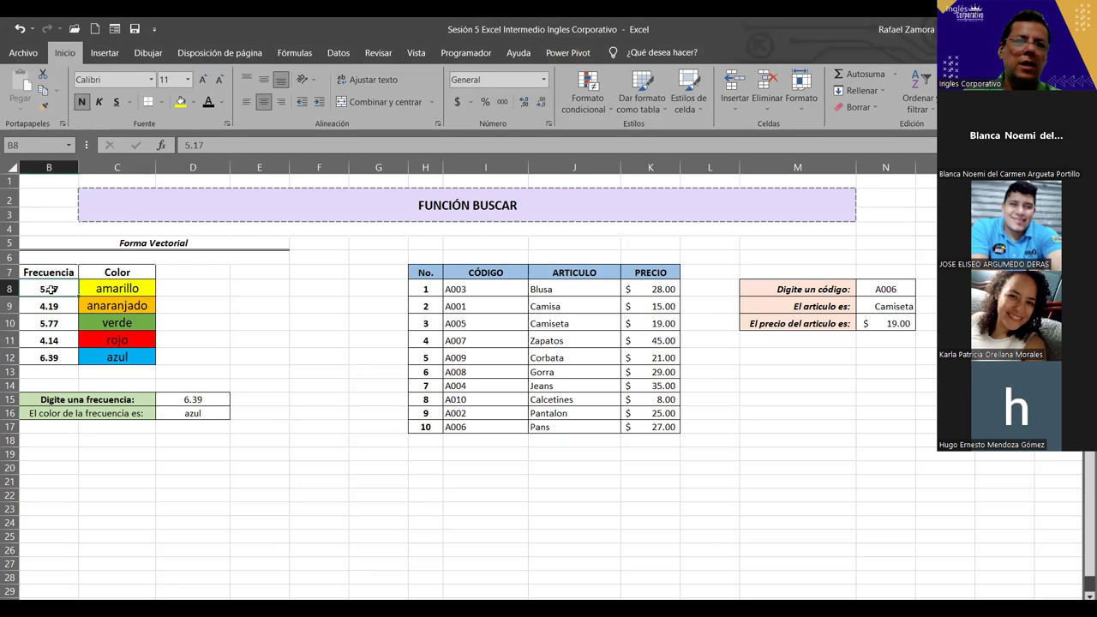
Step: Sort the Frecuencia table smallest to largest and retest D15 with 4.14
left_click(339, 53)
left_click(424, 79)
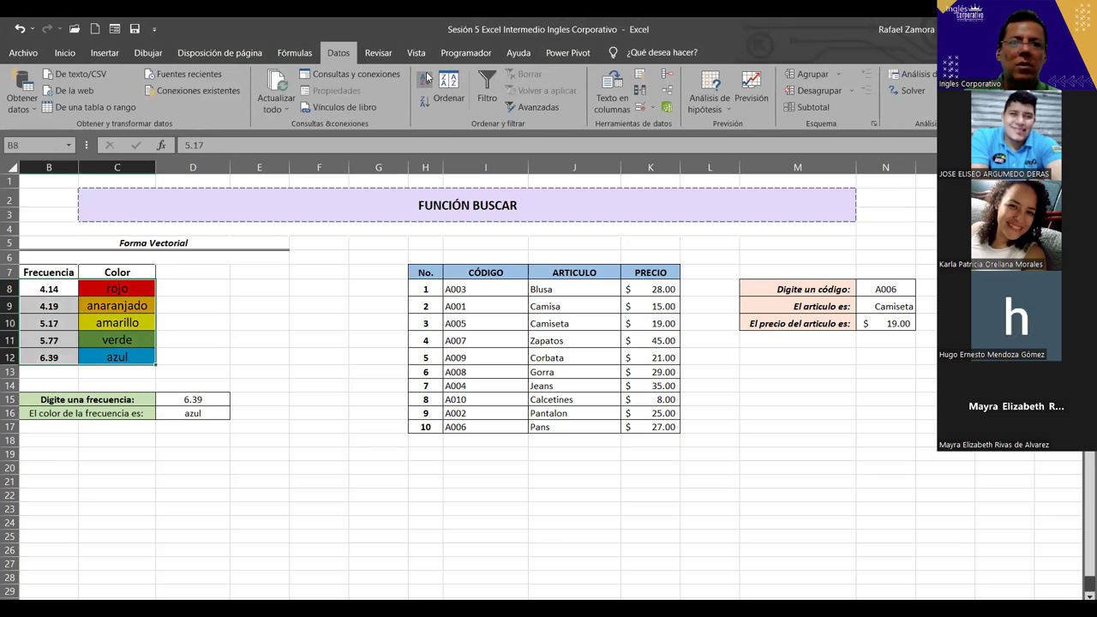
left_click(195, 399)
type("4.14")
key("ctrl+Return")
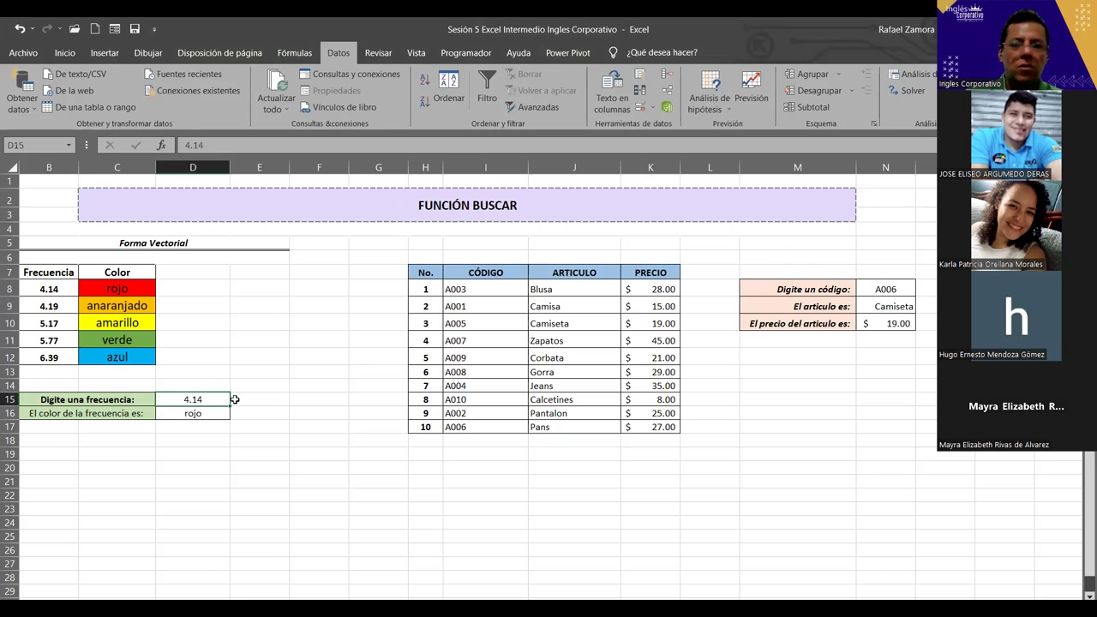
Step: Retest D15 with 4.19, 5.17, 5.77 and 6.39, each returning its colour
type("1")
type("19")
key("ctrl+Return")
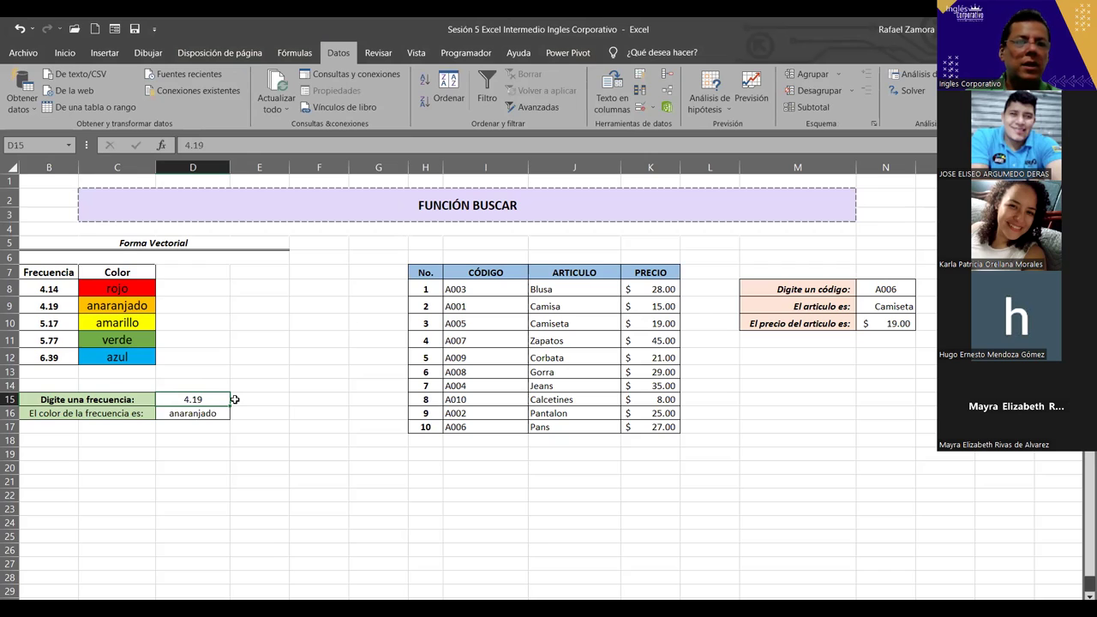
type("5.")
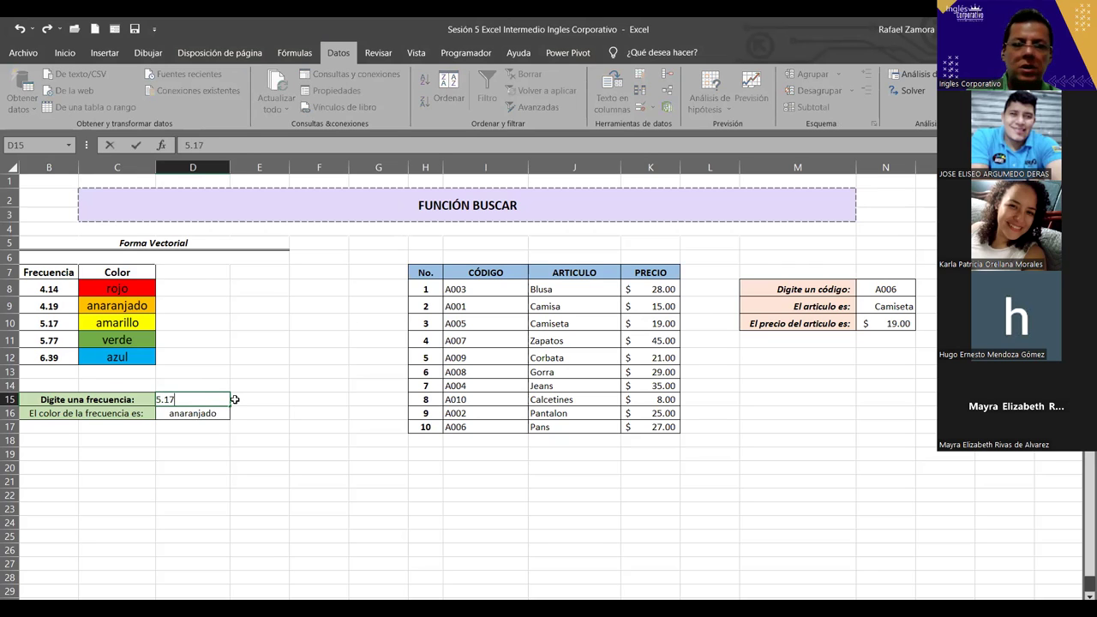
key("ctrl+Return")
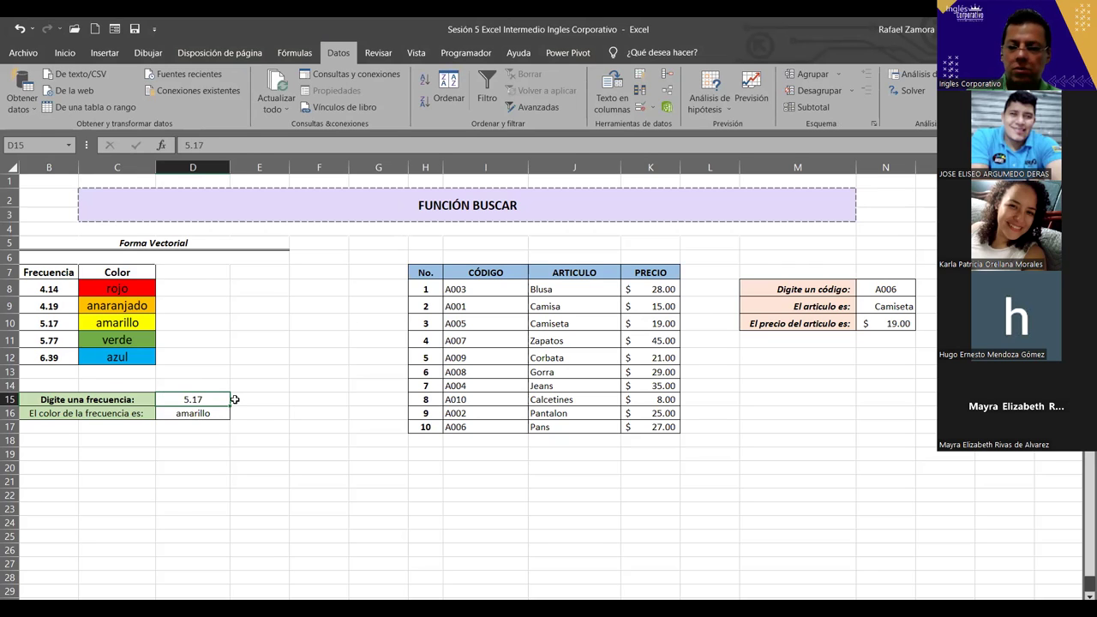
type("5.77")
key("ctrl+Return")
type("6.39")
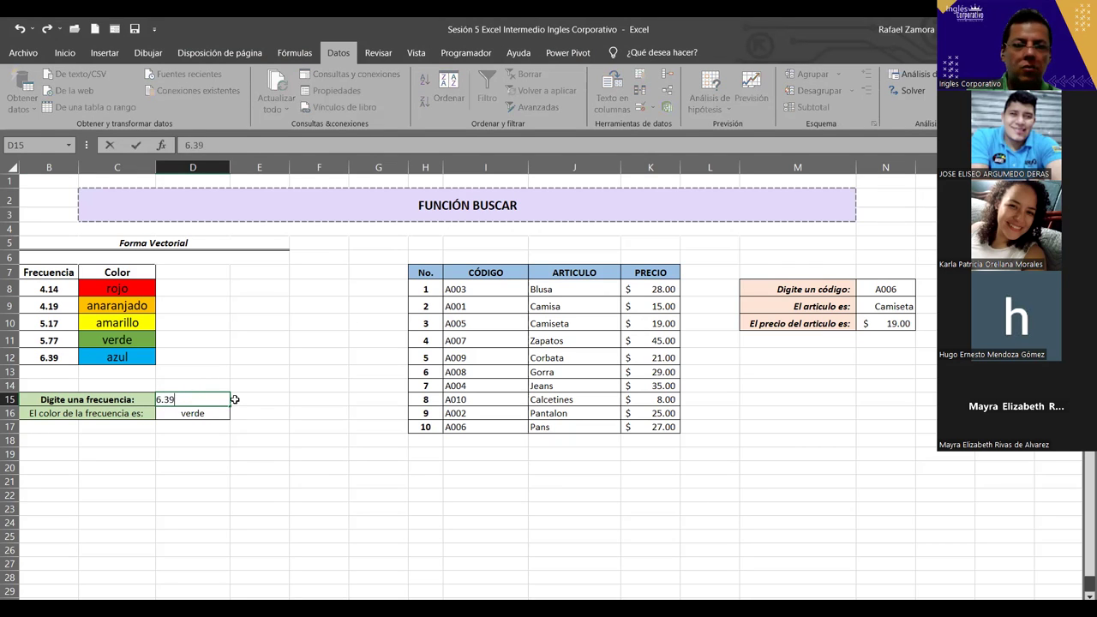
key("ctrl+Return")
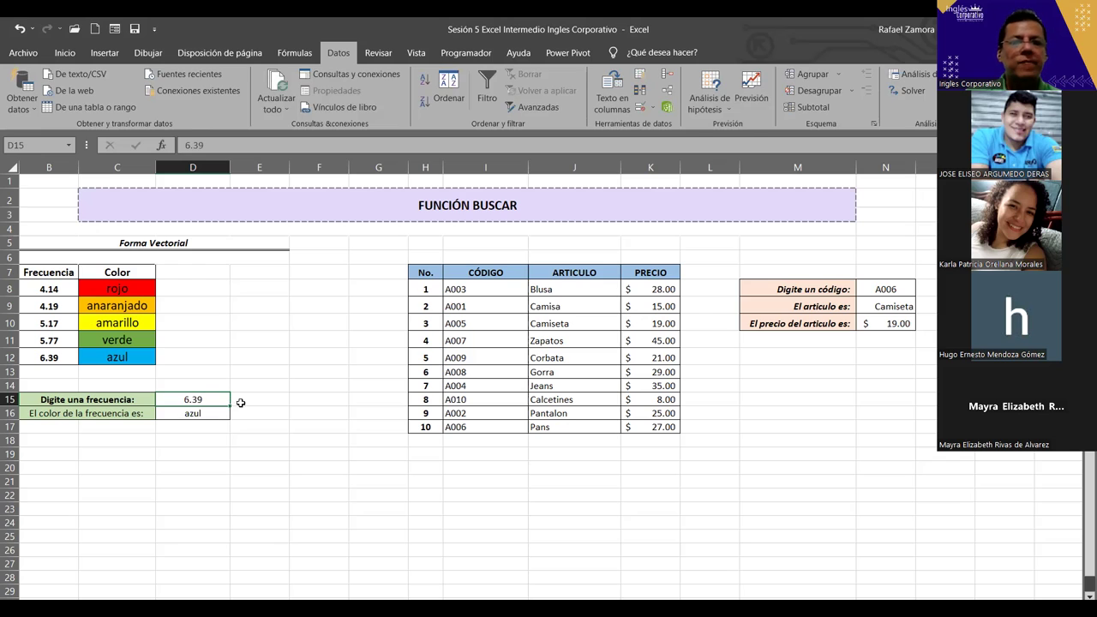
left_click(114, 456)
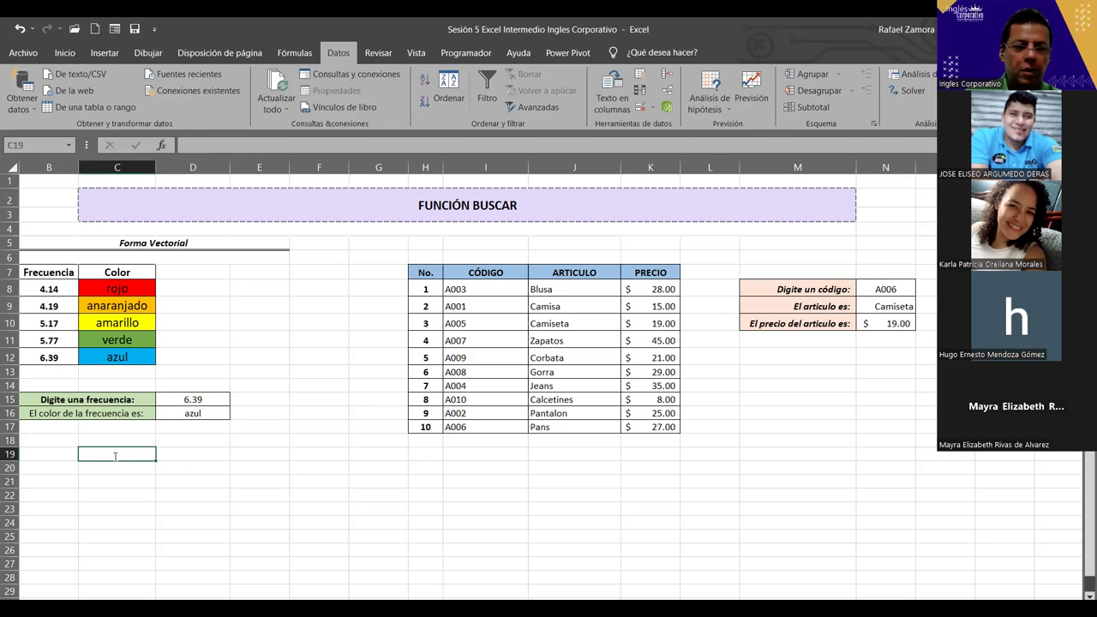
Step: Enter =FORMULATEXTO(D16) in C19 to display D16's formula as text
type("=")
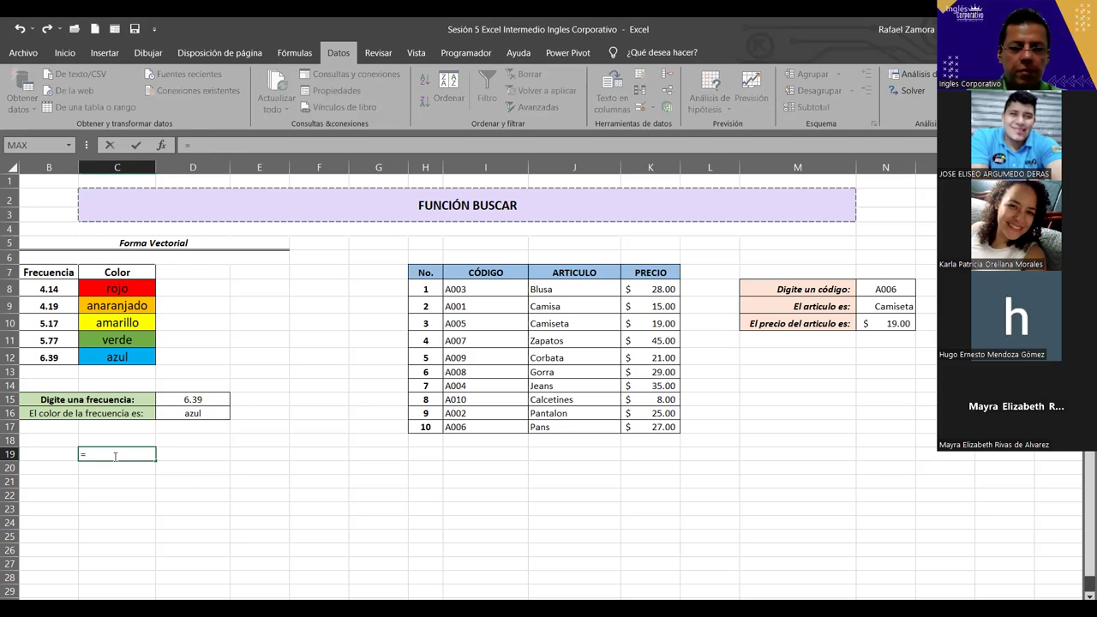
type("FORMULATEXTO(")
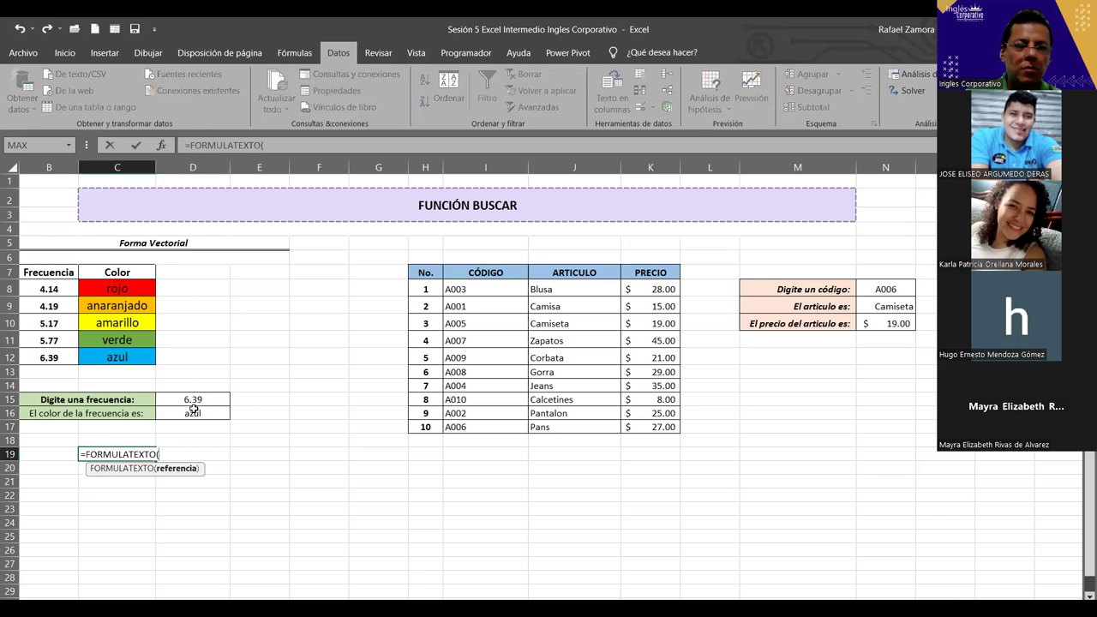
left_click(194, 411)
key("Return")
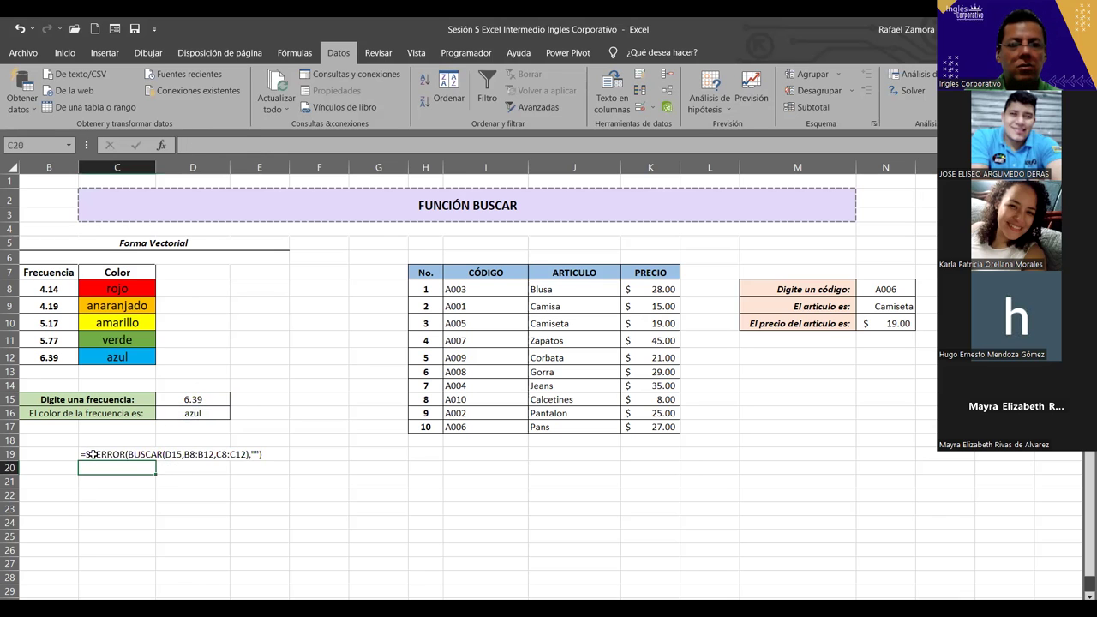
scroll(153, 471, "up", 2)
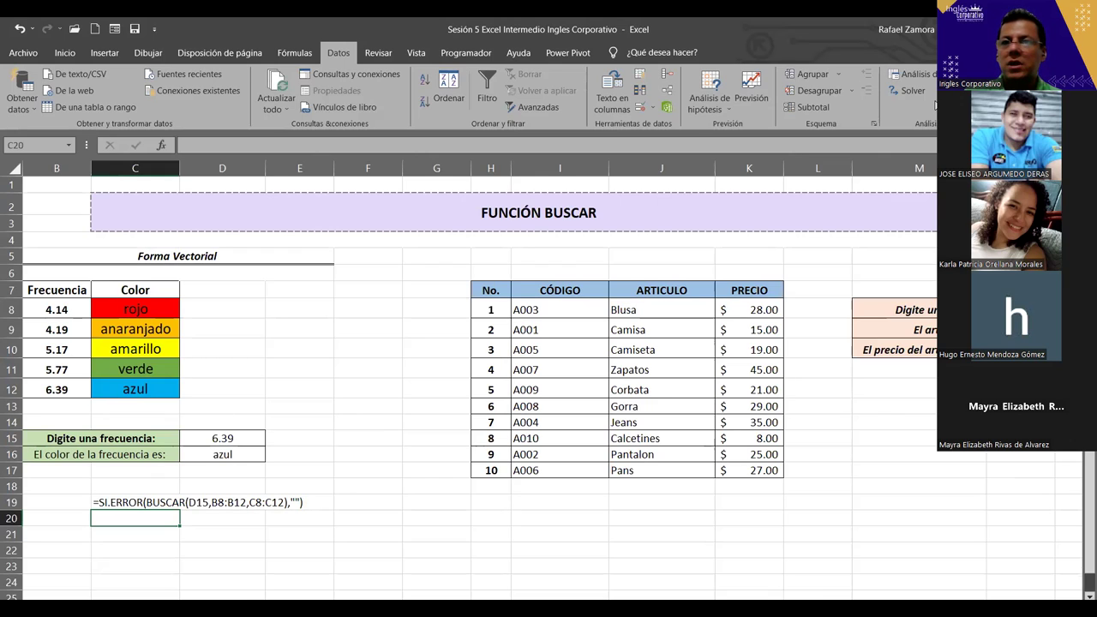
left_click(1023, 293)
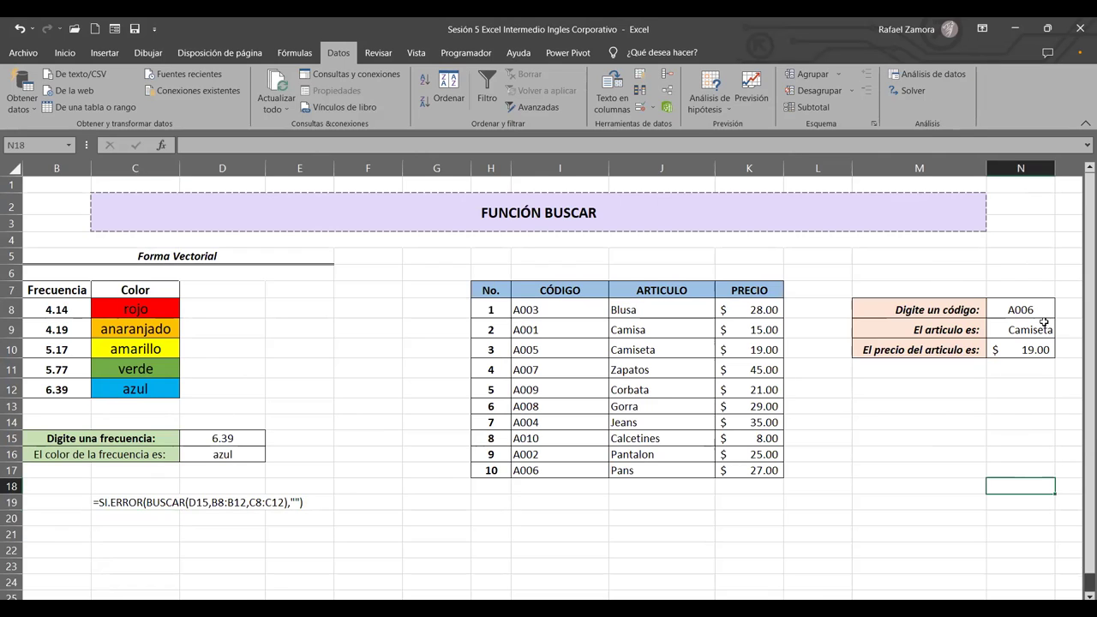
Step: Clear N7:N14 and enter code A003 in N8
left_click_drag(1038, 340, 1038, 437)
key("Delete")
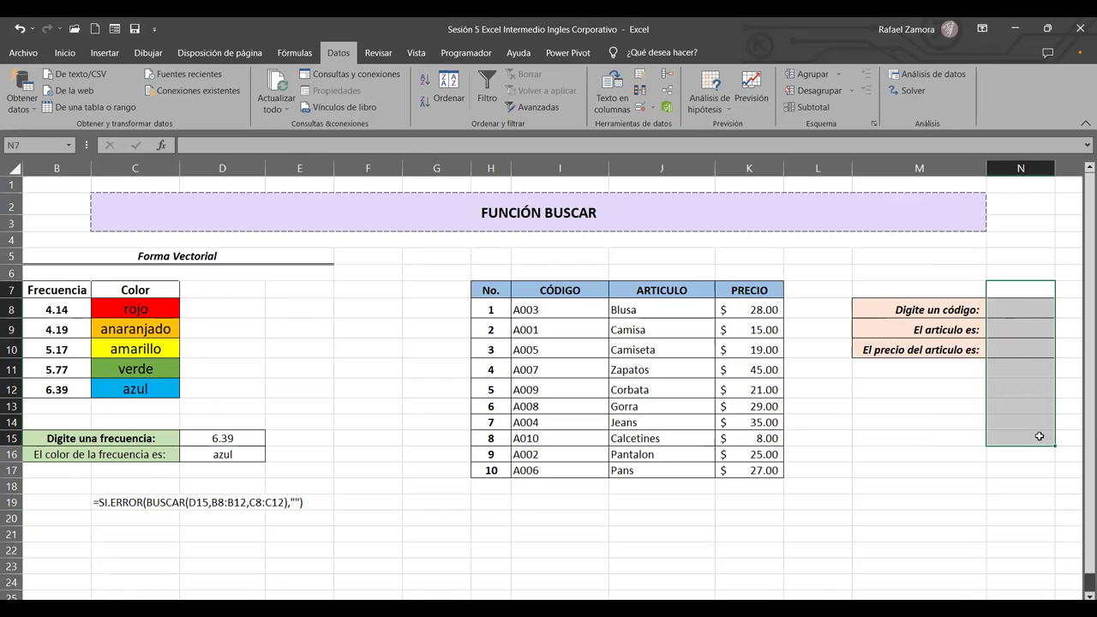
left_click(1016, 309)
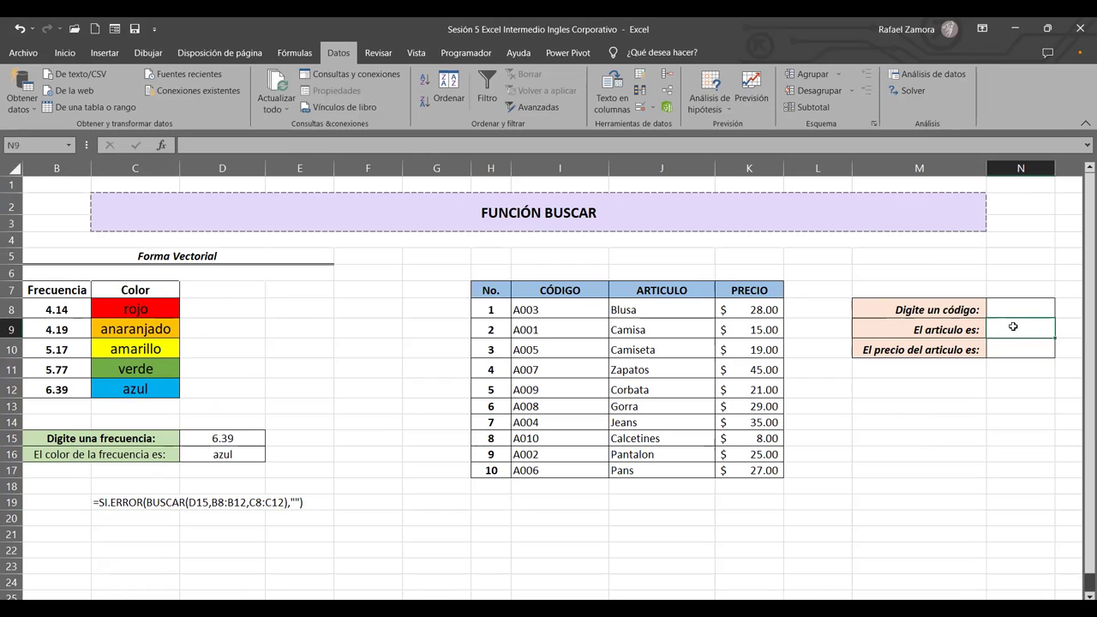
left_click(1023, 329)
left_click(1012, 309)
type("A003")
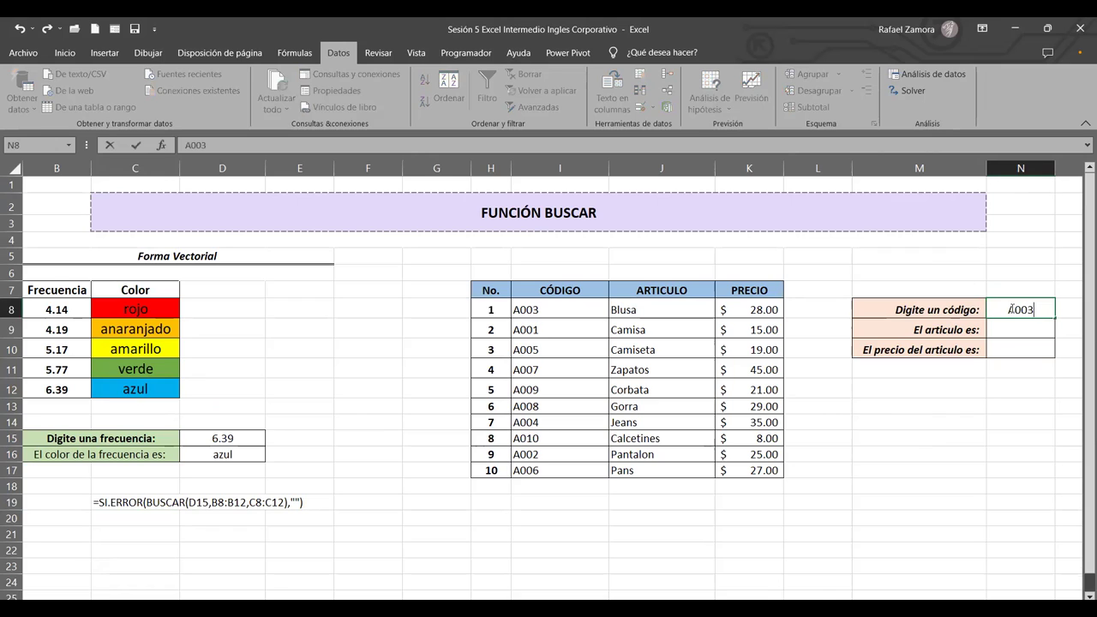
key("Return")
Step: Enter =SI.ERROR(BUSCAR(N8,I8:I17,J8:J17),"") in N9, returning Camisa
type(")")
type("=")
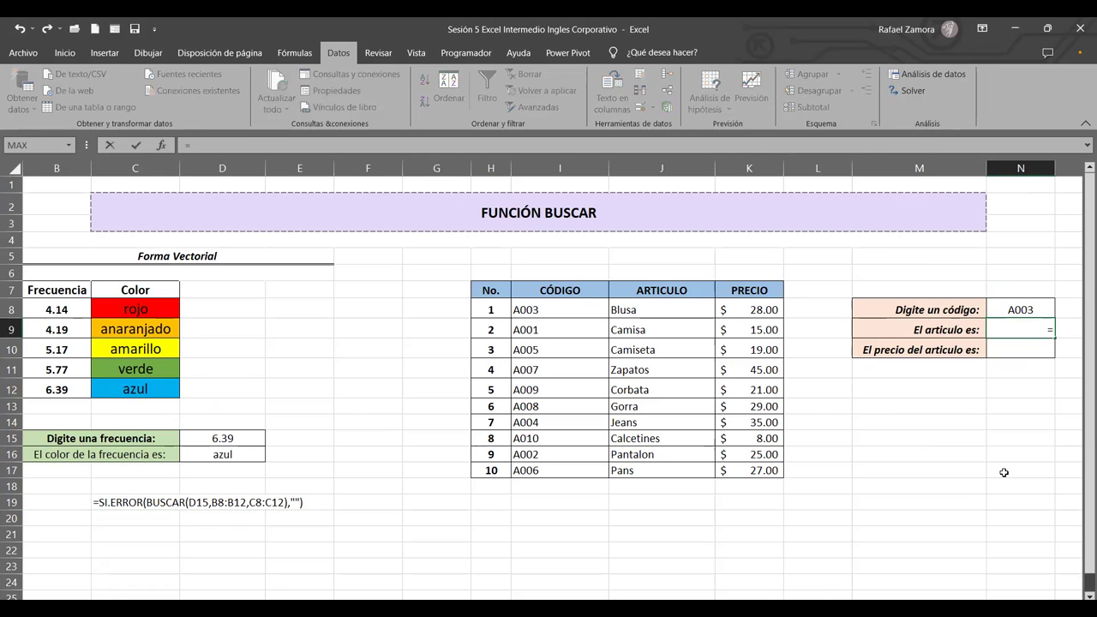
type("buscar")
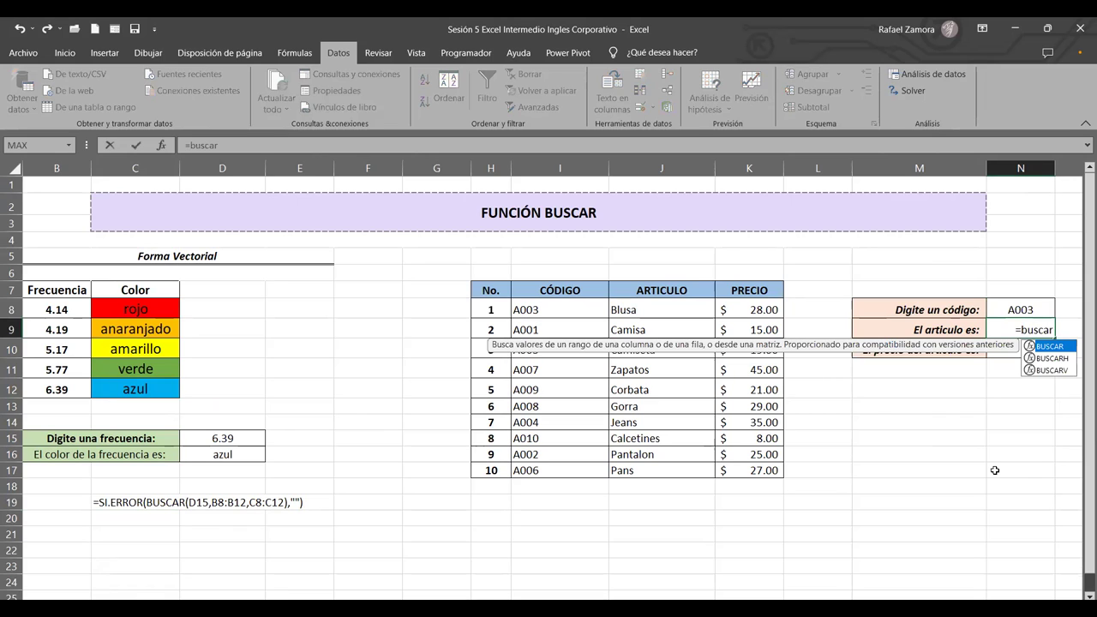
key("Tab")
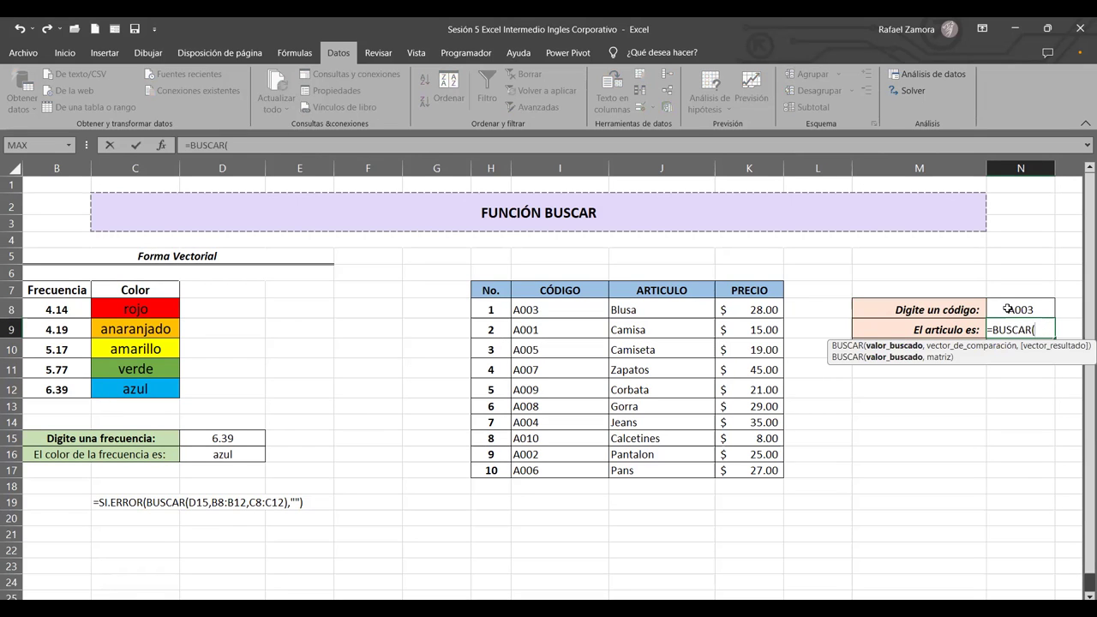
left_click(1007, 308)
type(",")
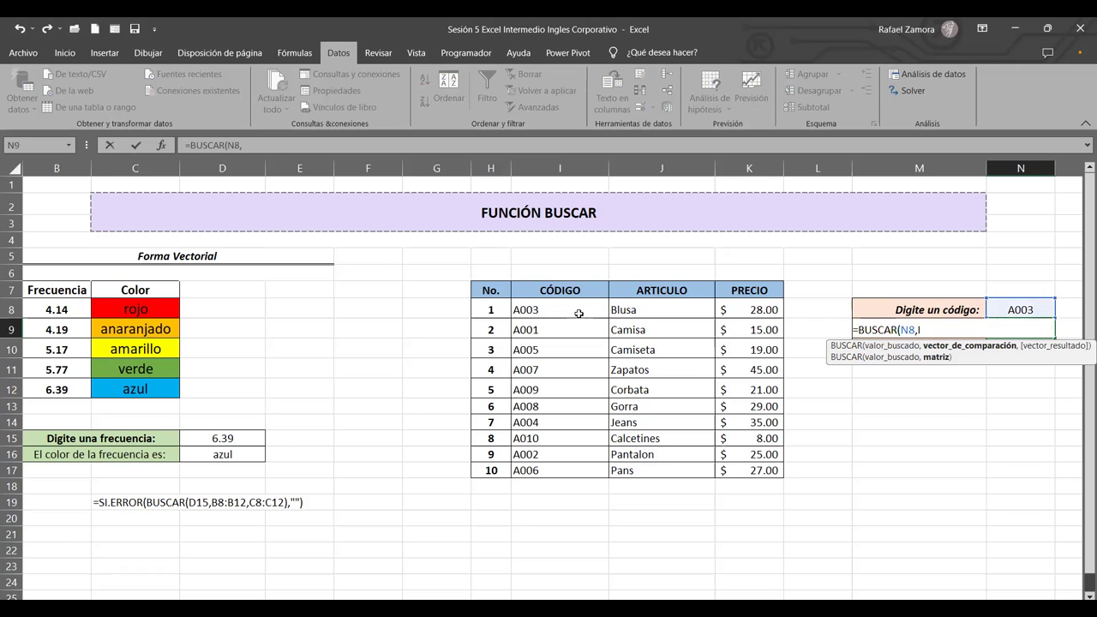
left_click(577, 475)
key("ctrl+shift+Up")
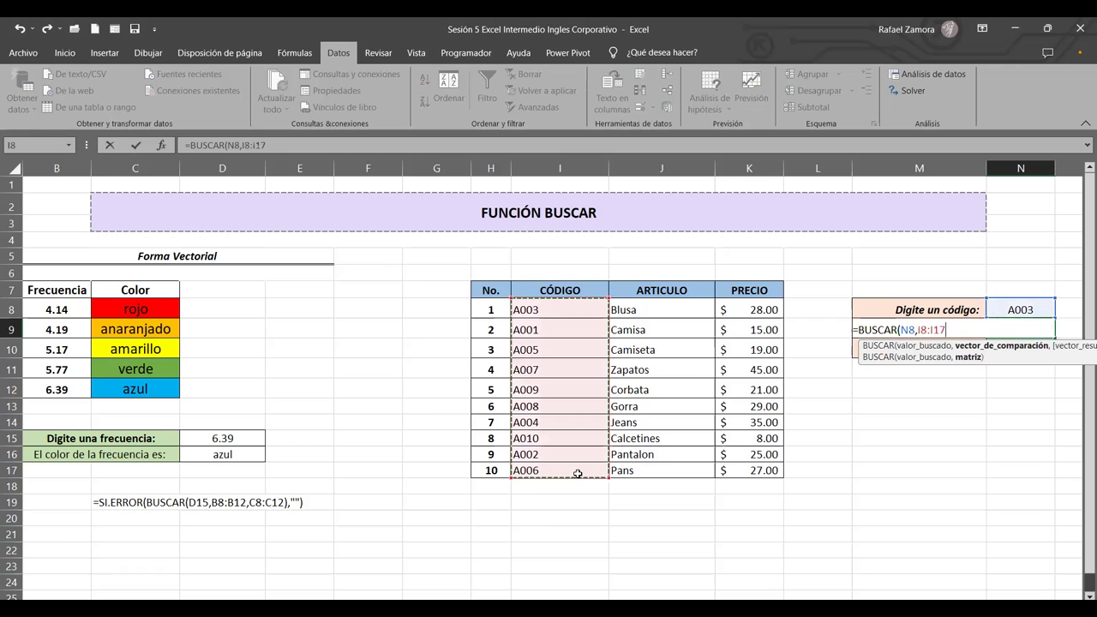
type(",")
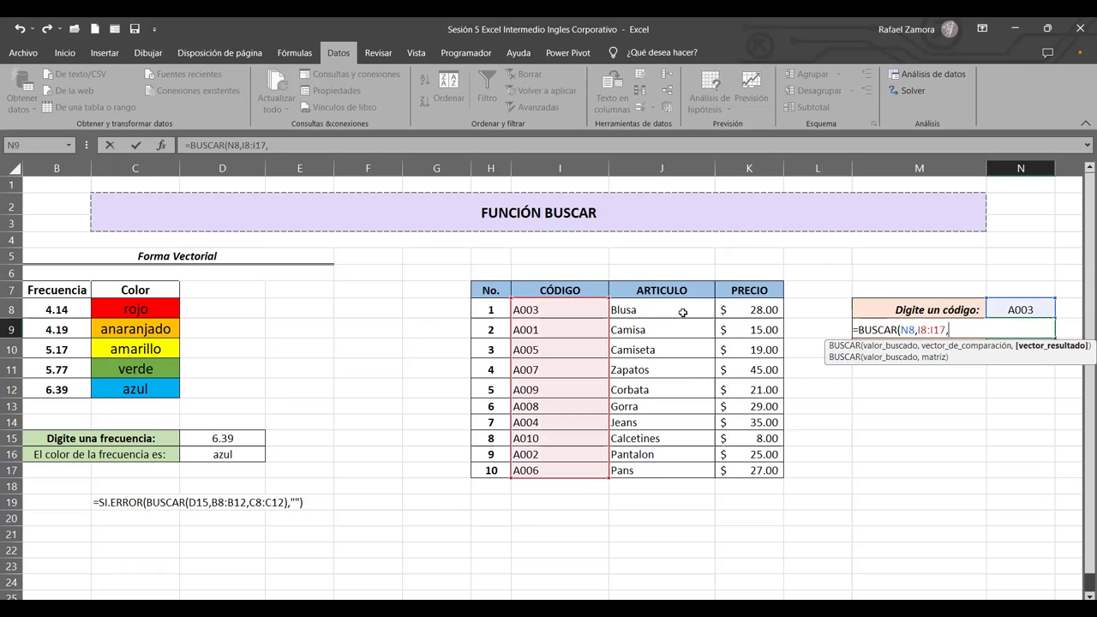
left_click_drag(648, 309, 649, 470)
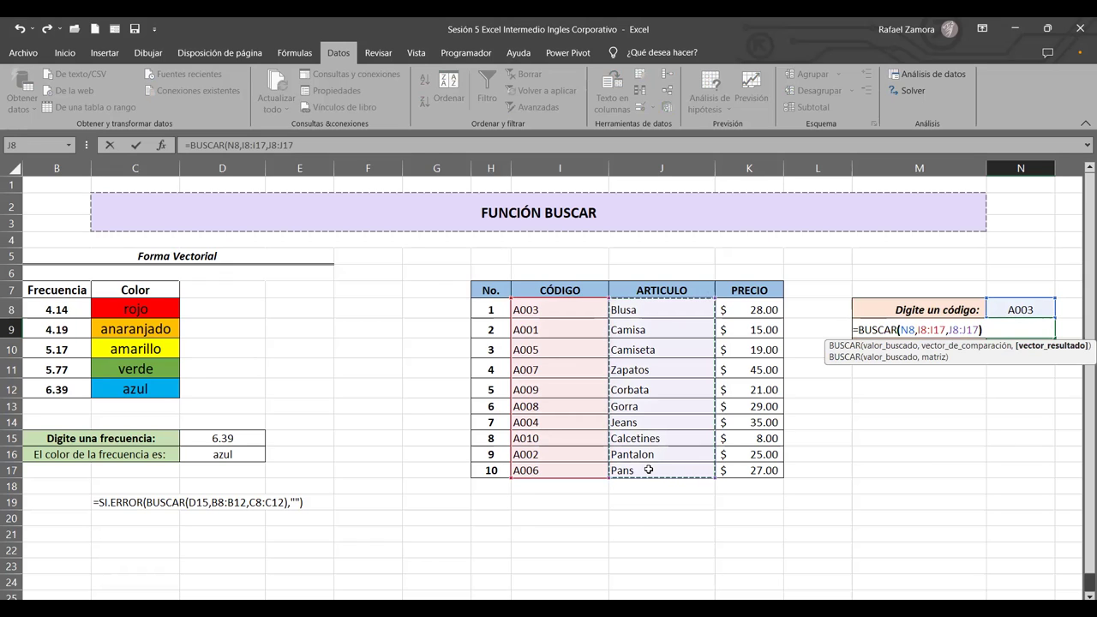
type(")")
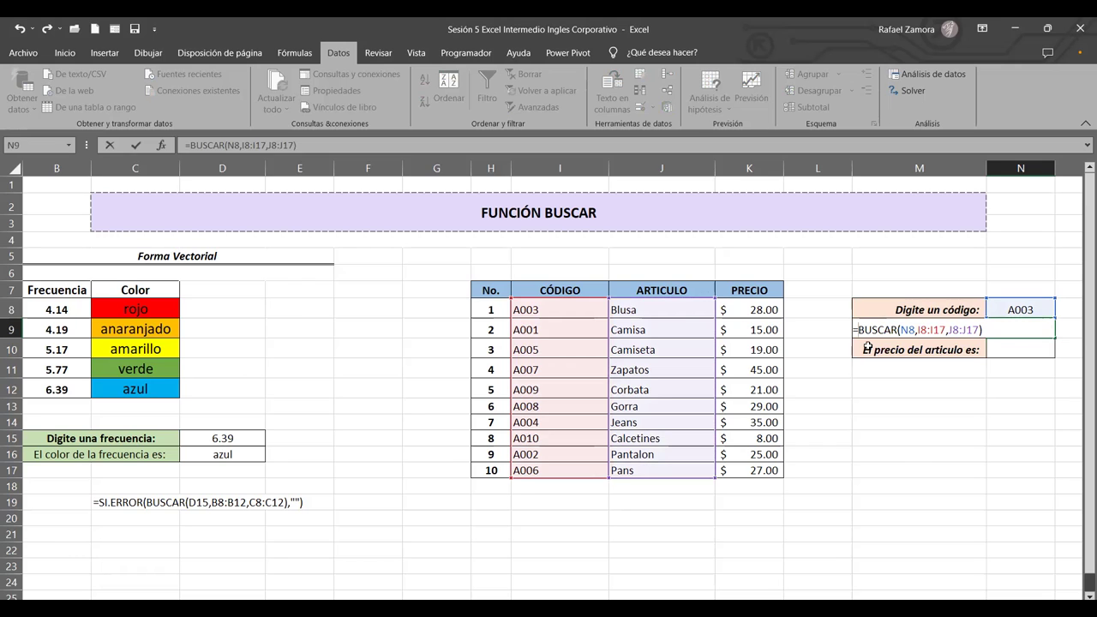
type("sir")
key("BackSpace")
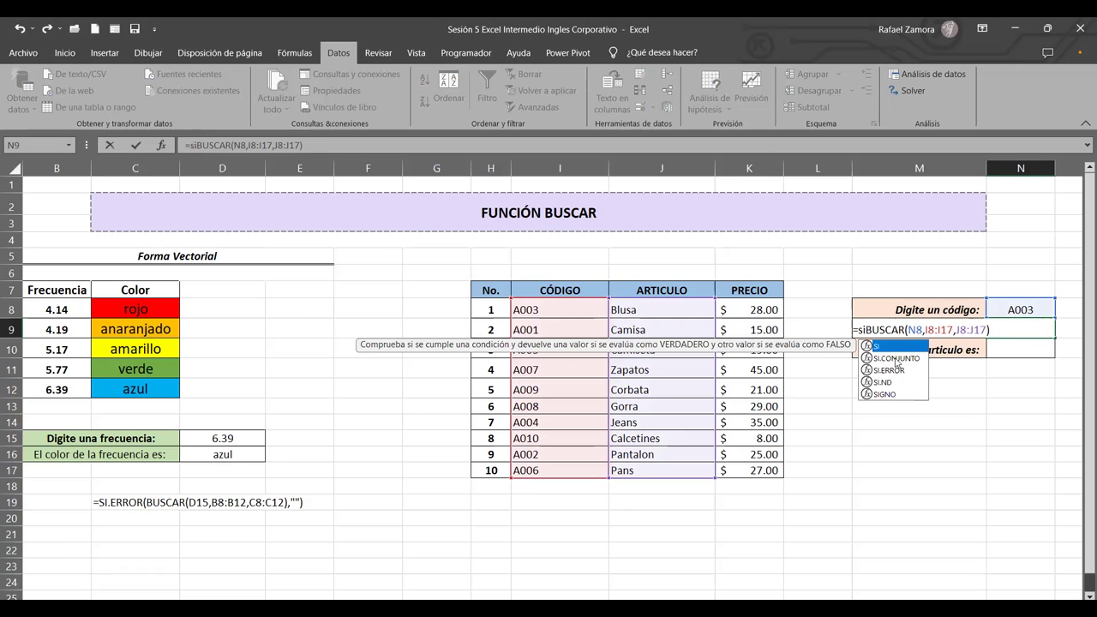
key("Tab")
left_click(1037, 329)
type(",")
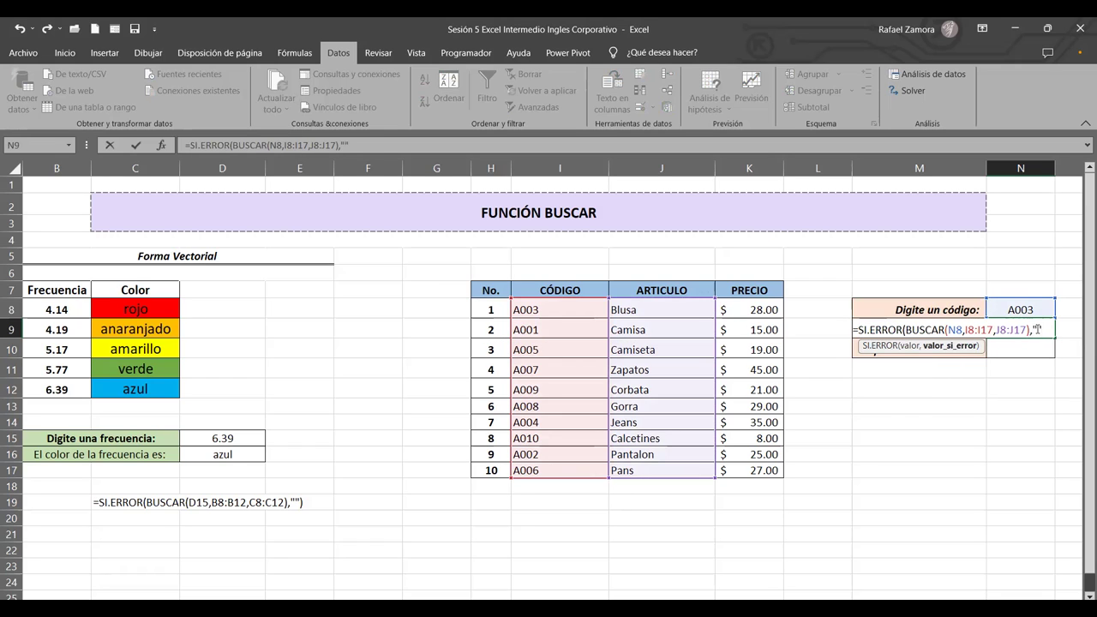
key("Return")
Step: Centre the article and price results in N9:N10
left_click(1030, 329)
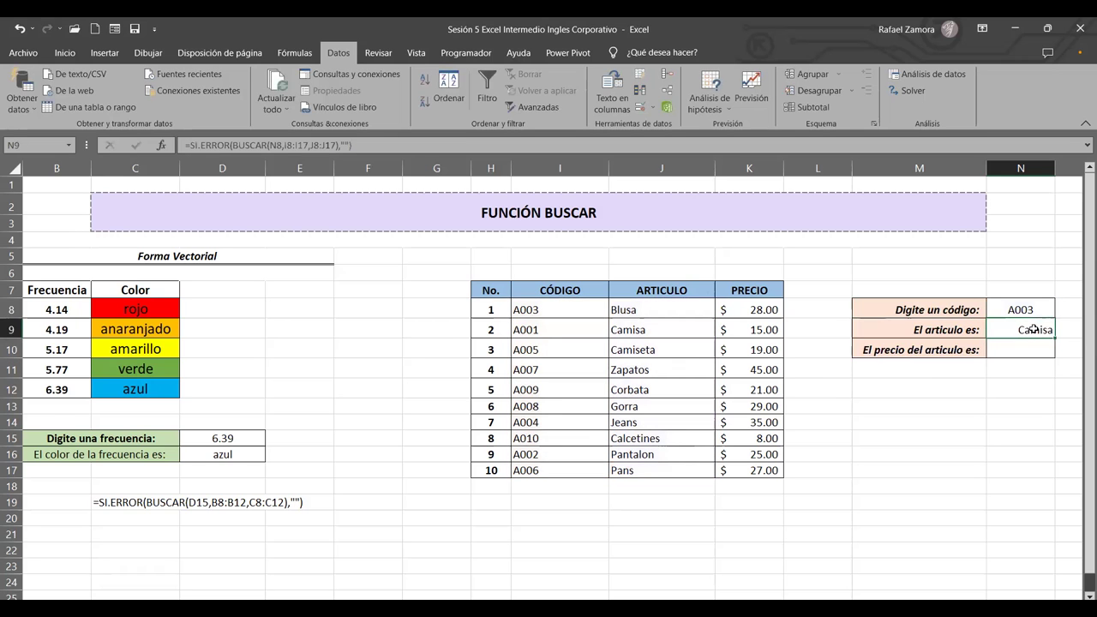
left_click_drag(1028, 329, 1028, 349)
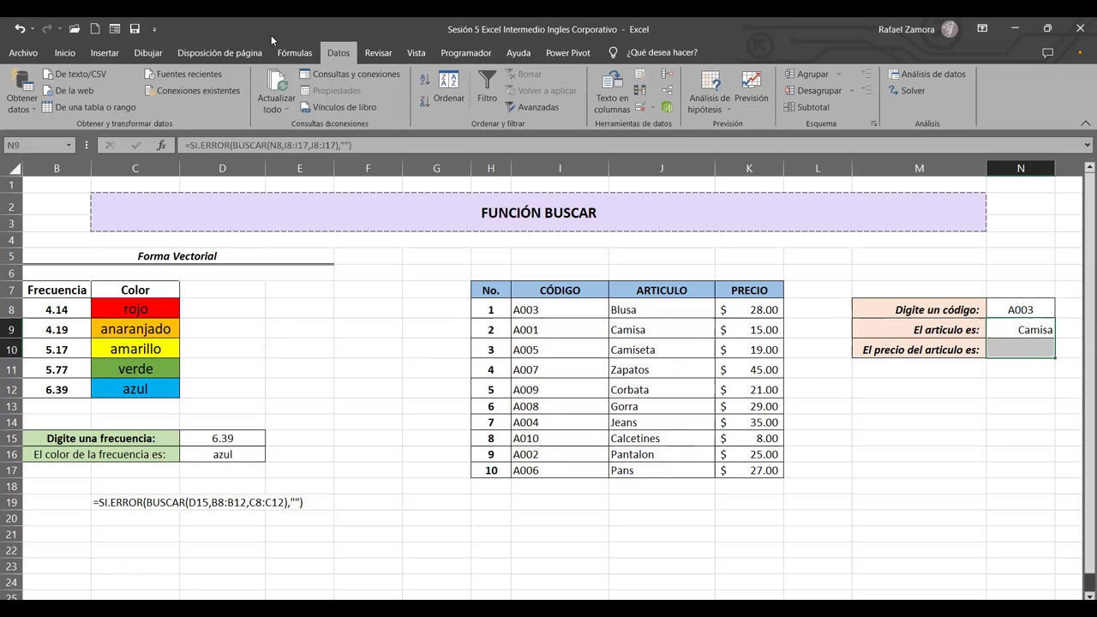
left_click(64, 52)
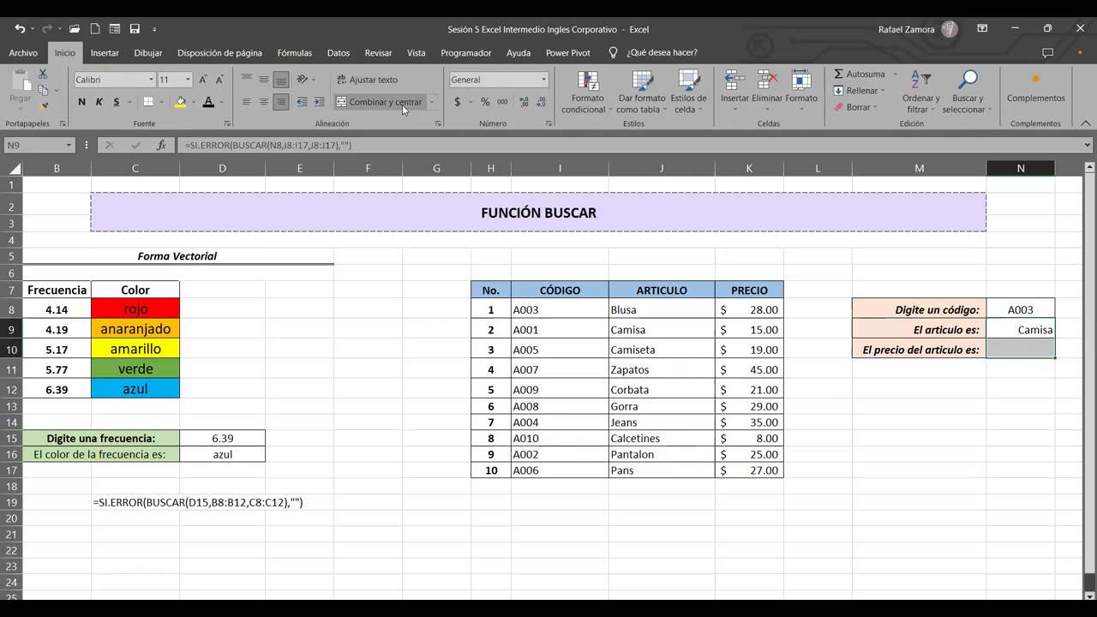
left_click(261, 102)
Step: Try a quick A-Z sort on the CÓDIGO column, then undo it
left_click(537, 329)
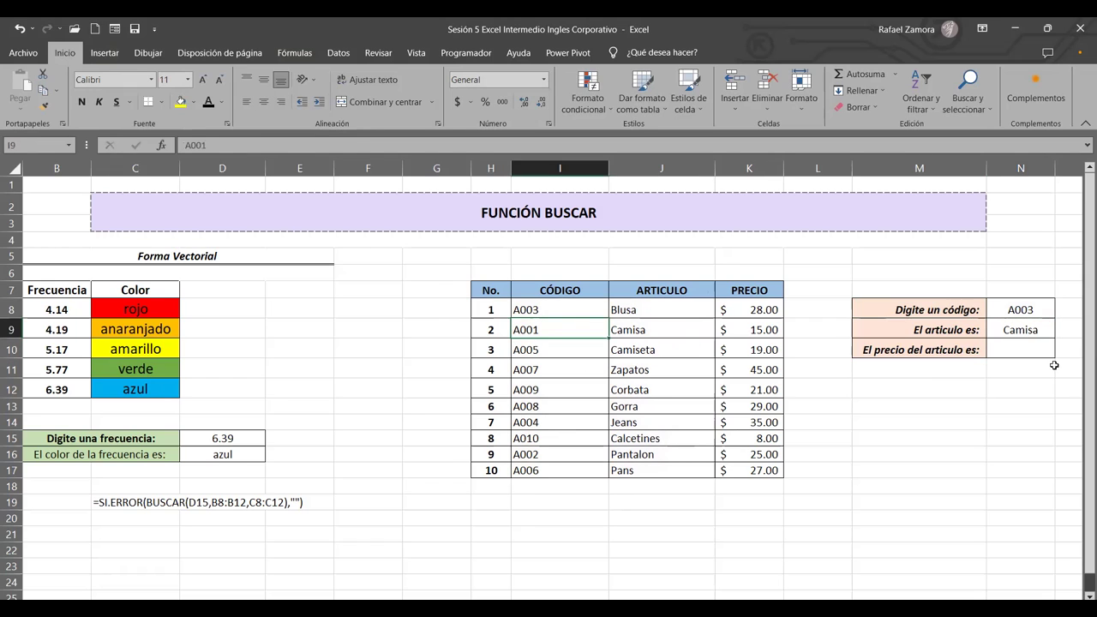
left_click(555, 309)
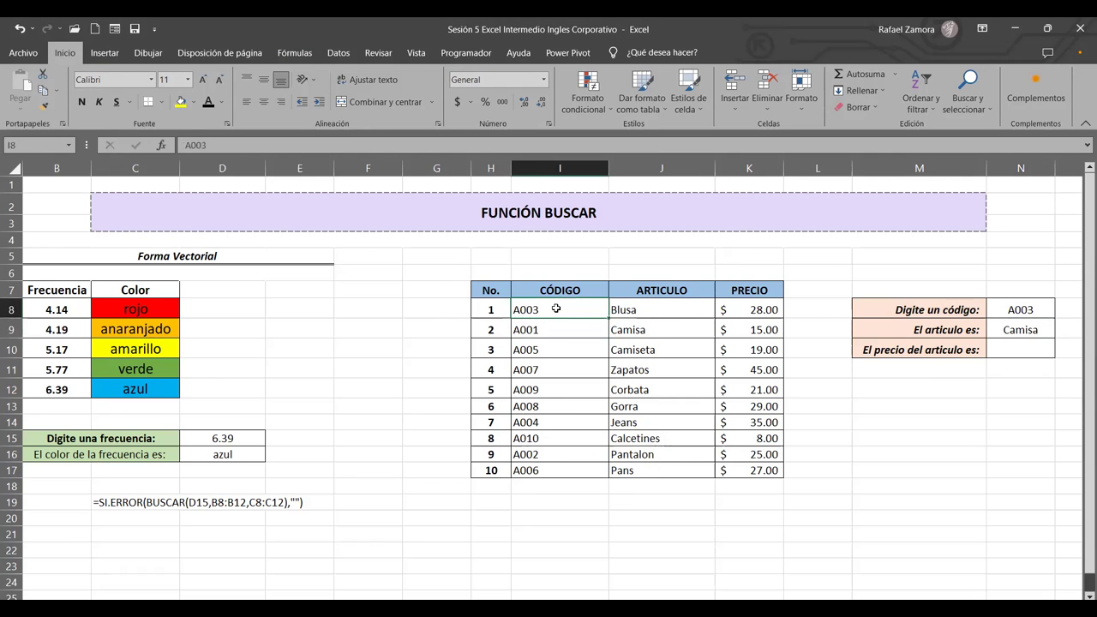
left_click(338, 52)
left_click(424, 79)
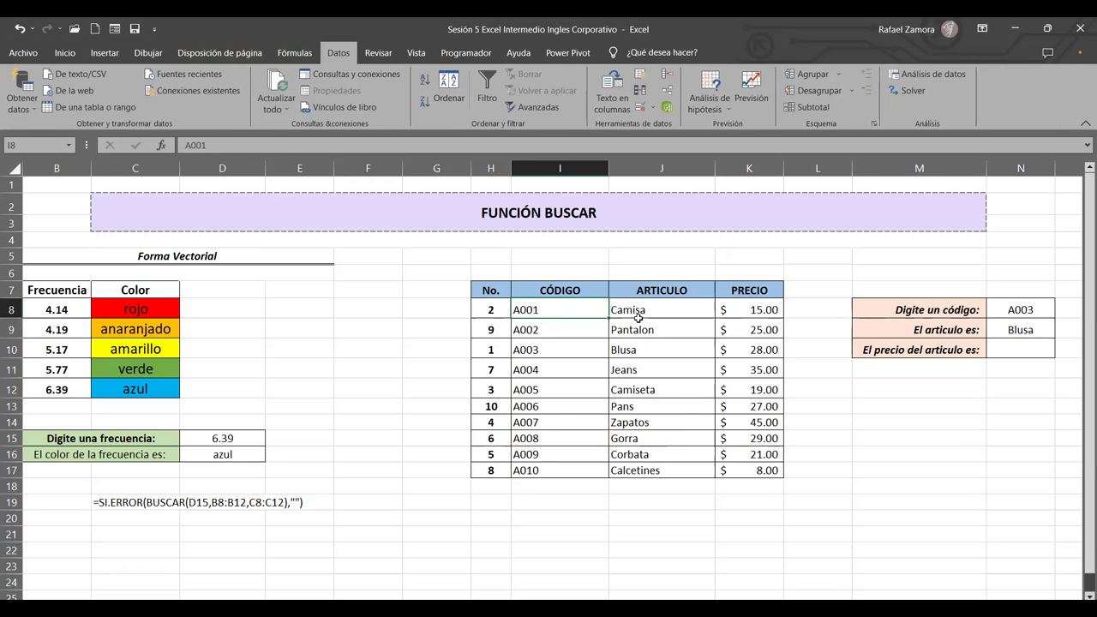
key("ctrl+z")
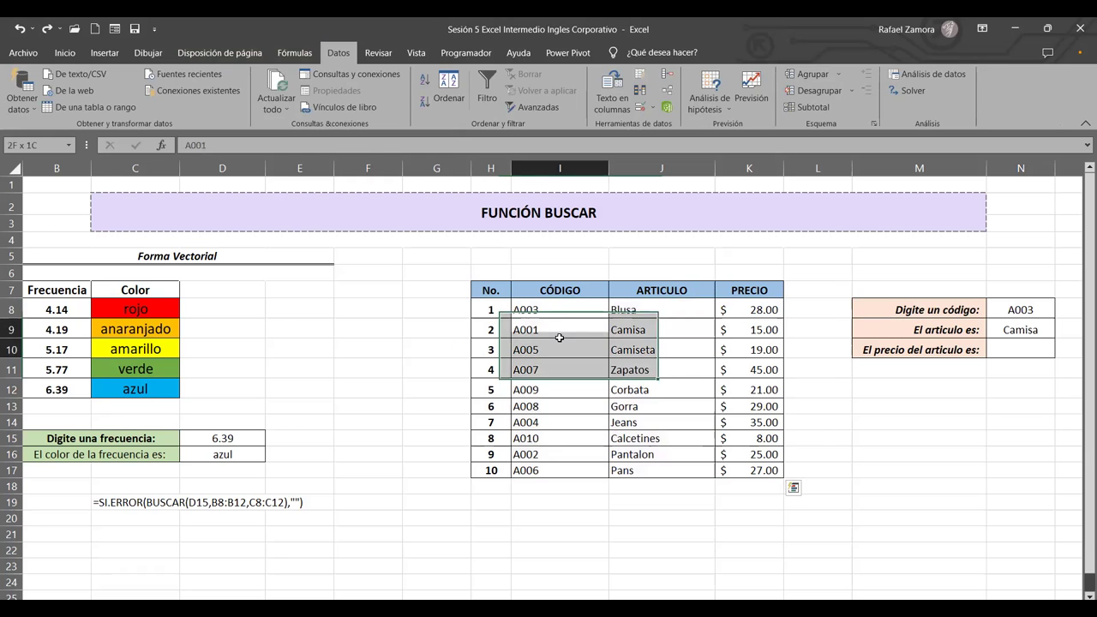
Step: Sort the product table I8:K17 ascending by CÓDIGO with the custom sort dialog
left_click_drag(553, 309, 734, 471)
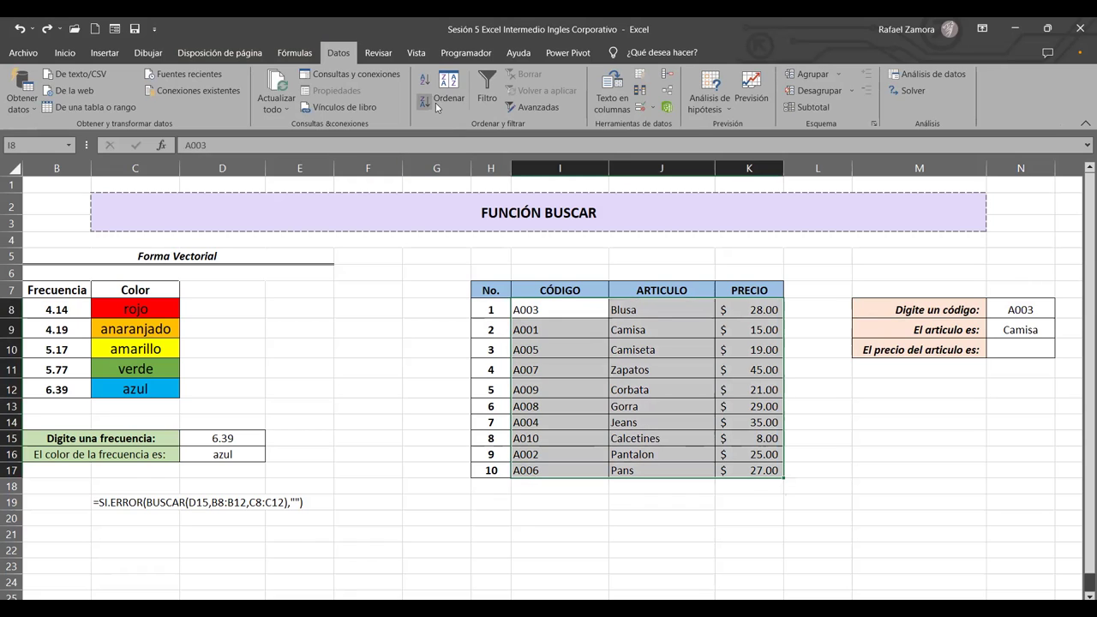
left_click(458, 83)
left_click(284, 157)
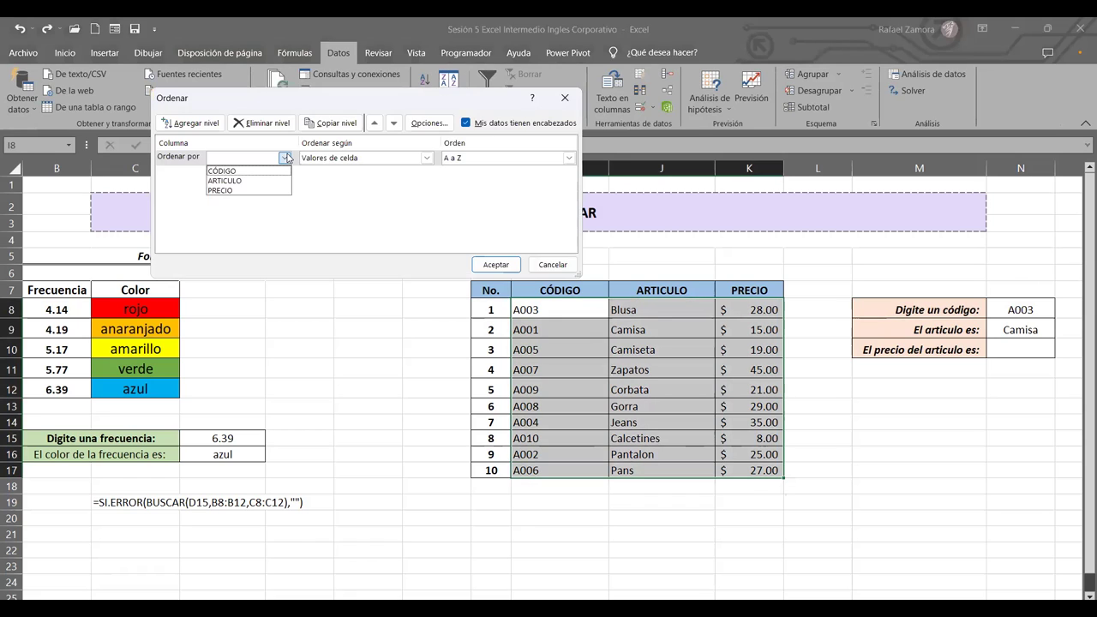
left_click(228, 175)
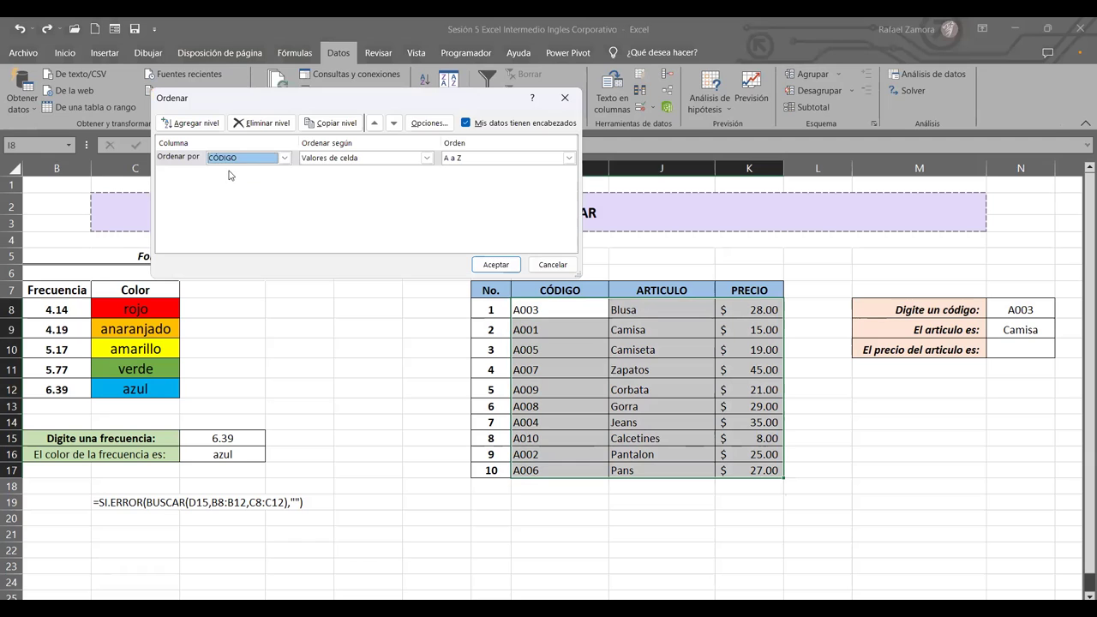
left_click(496, 264)
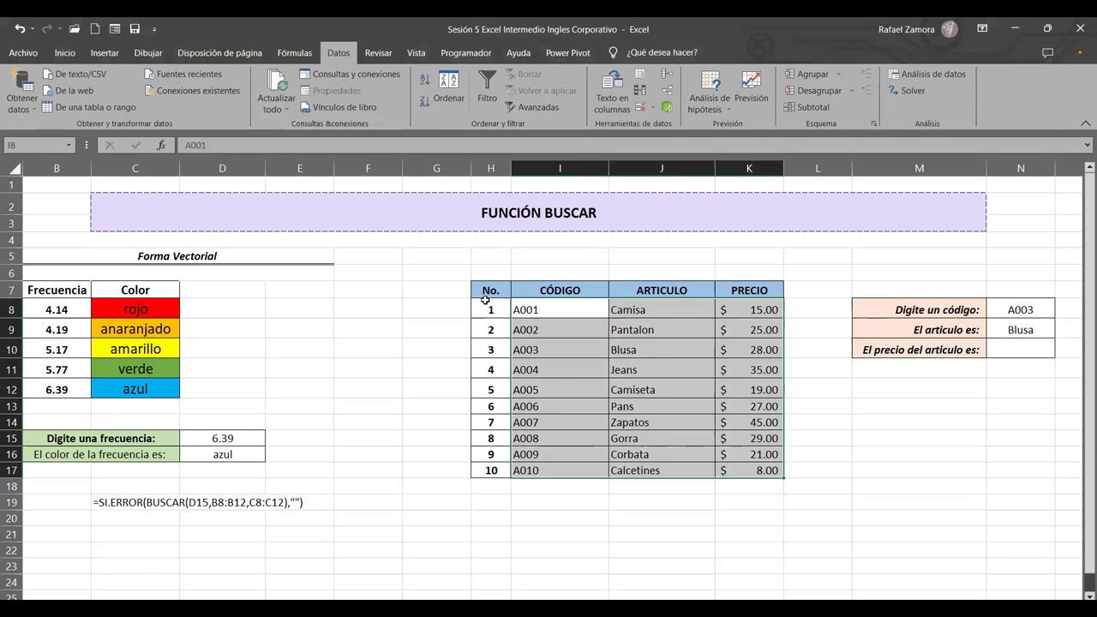
left_click(930, 459)
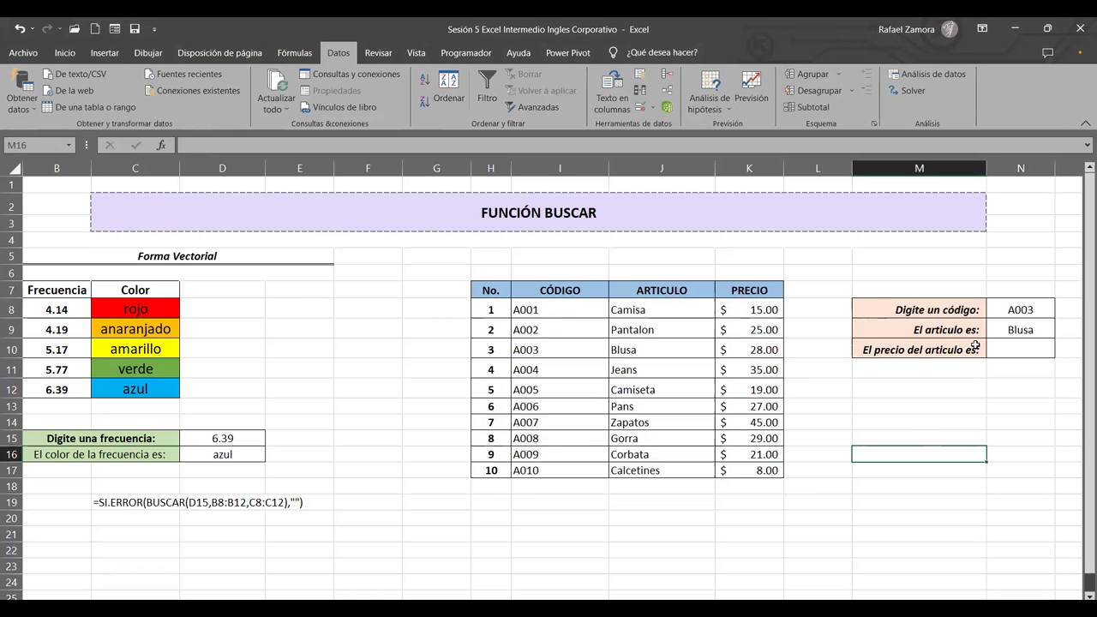
Step: Enter codes A001, A002, then A004 in N8, checking the article (Camisa, Pantalon, Jeans)
left_click(1016, 309)
double_click(1028, 308)
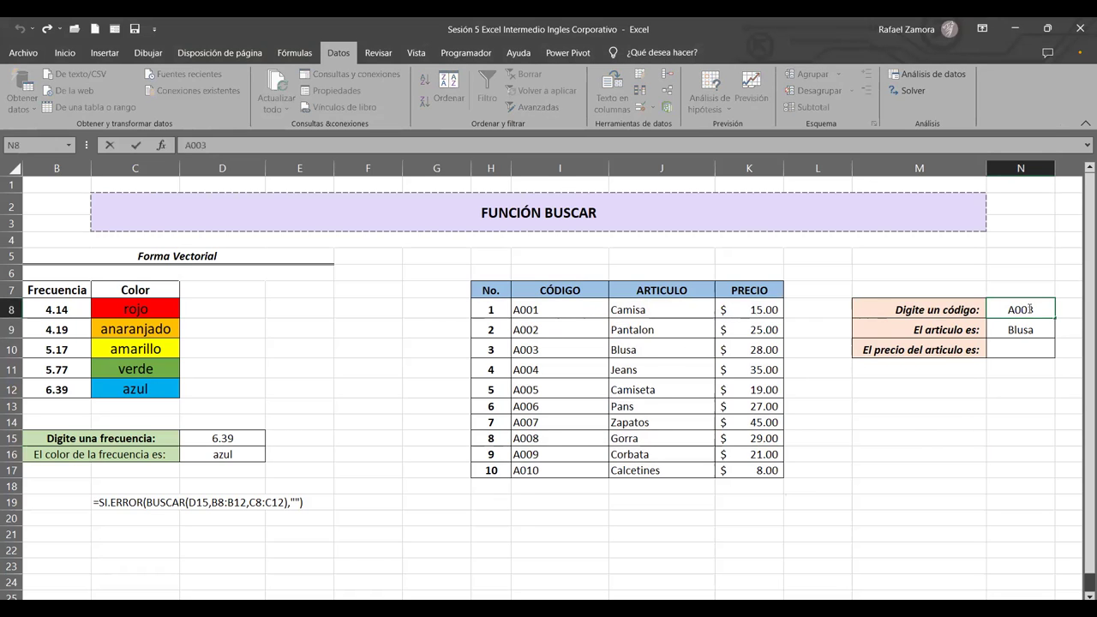
left_click_drag(1029, 309, 1034, 310)
type("1")
key("ctrl+Return")
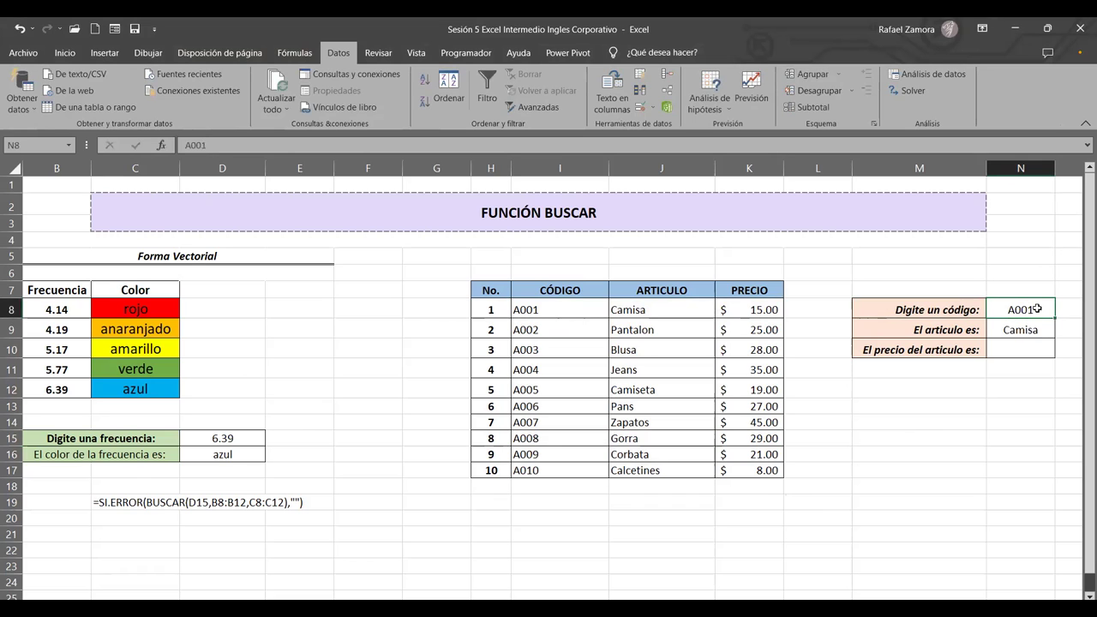
double_click(1037, 309)
type("2")
key("ctrl+Return")
double_click(1036, 308)
key("BackSpace")
type("4")
key("ctrl+Return")
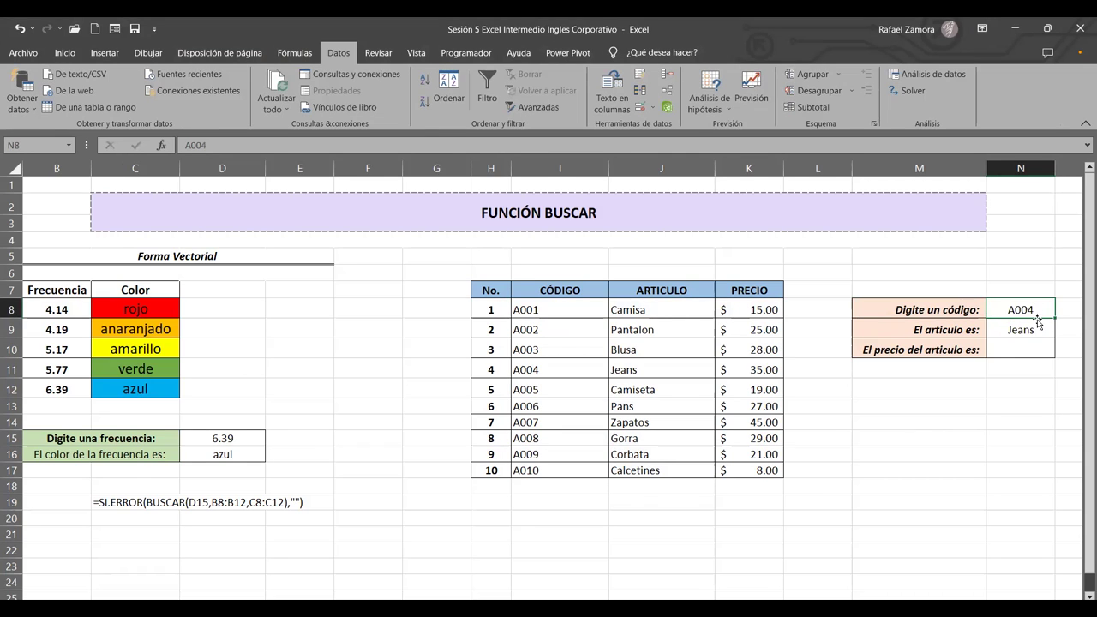
left_click(1028, 348)
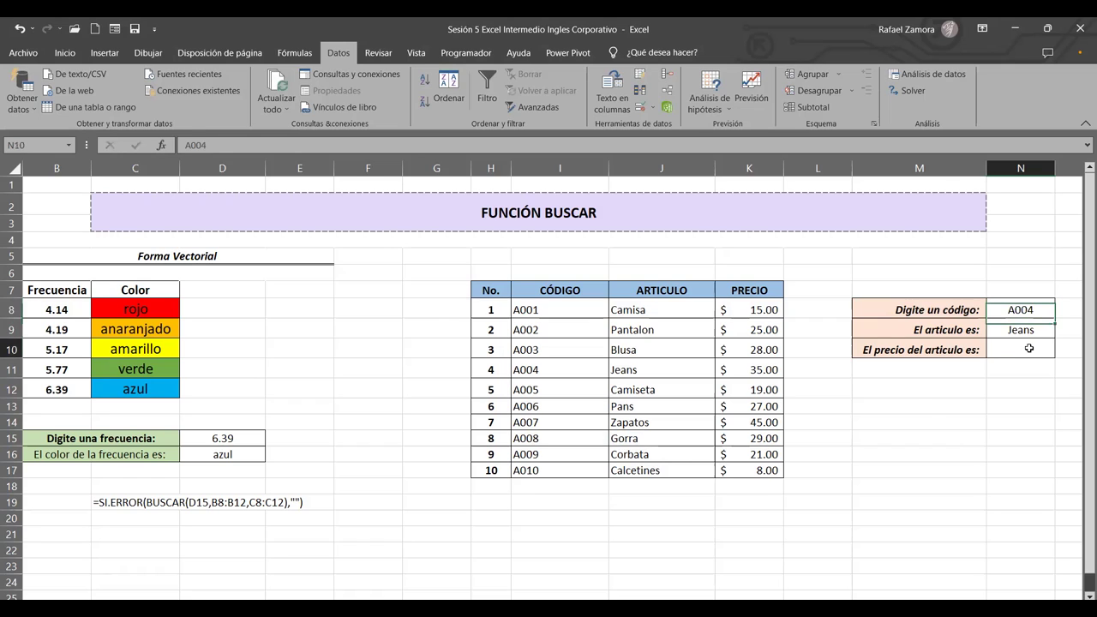
Step: Enter =BUSCAR(N8,I8:I17,K8:K17) in N10 to return the price, $35.00
type("=")
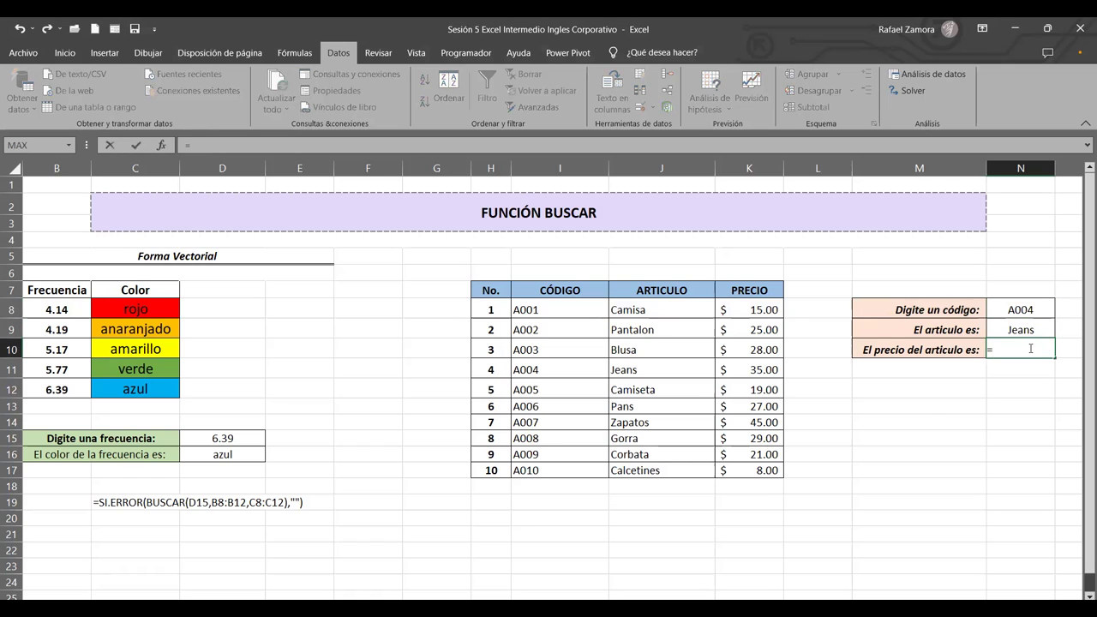
type("buscar")
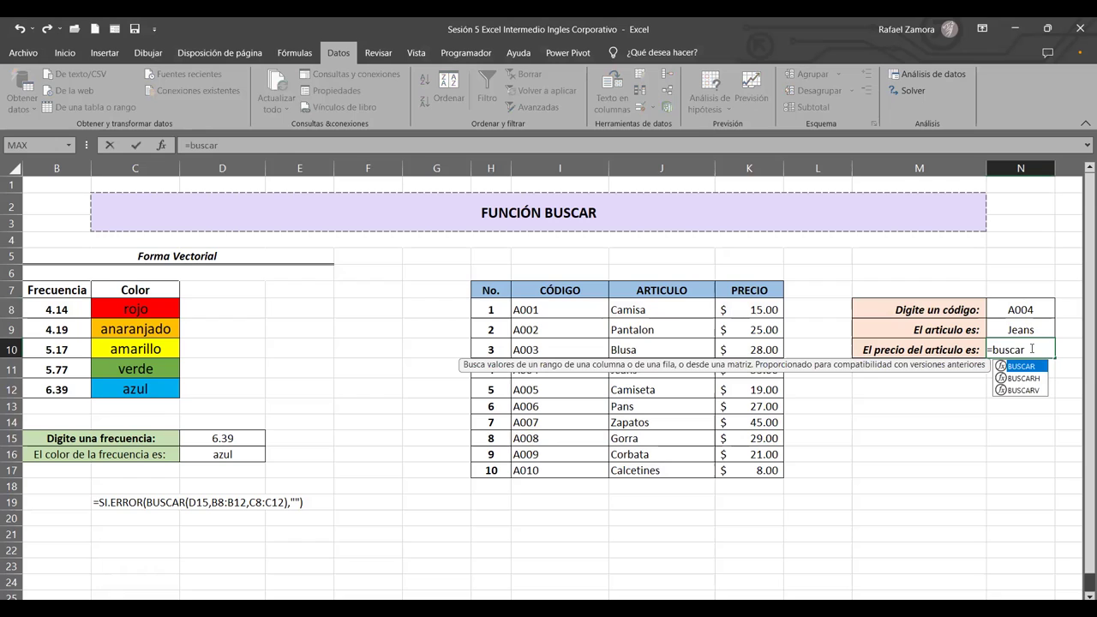
key("Tab")
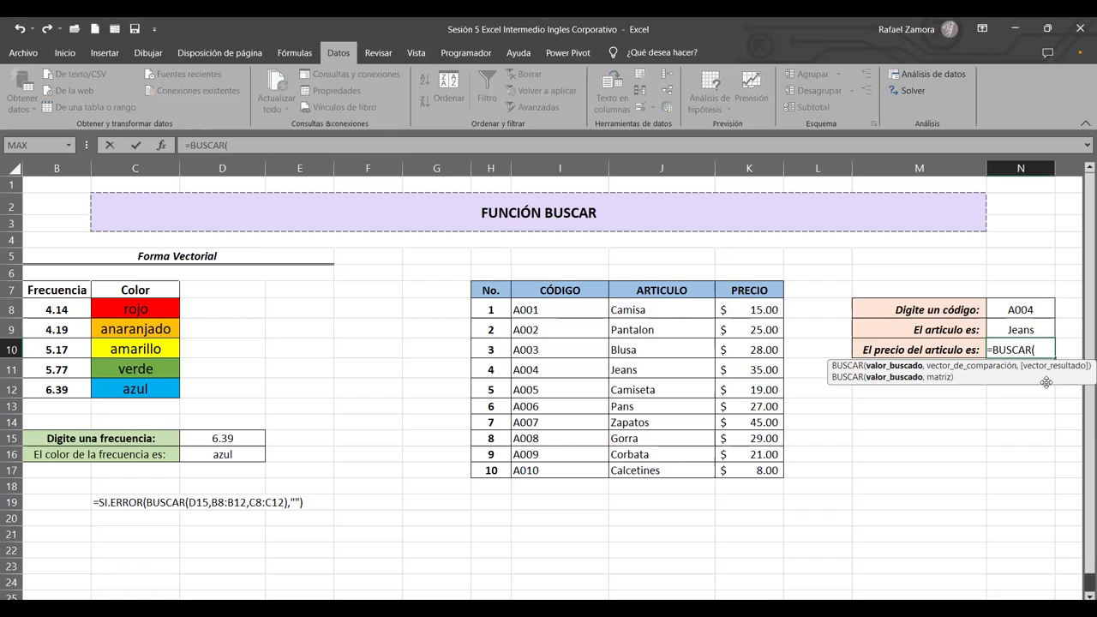
left_click(1002, 308)
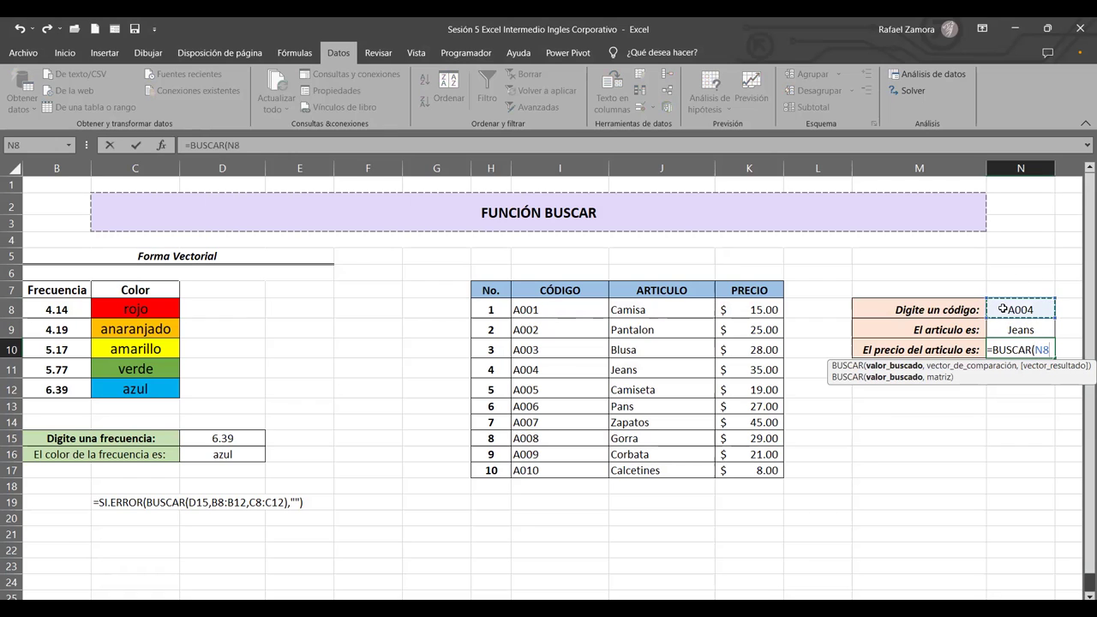
type(",")
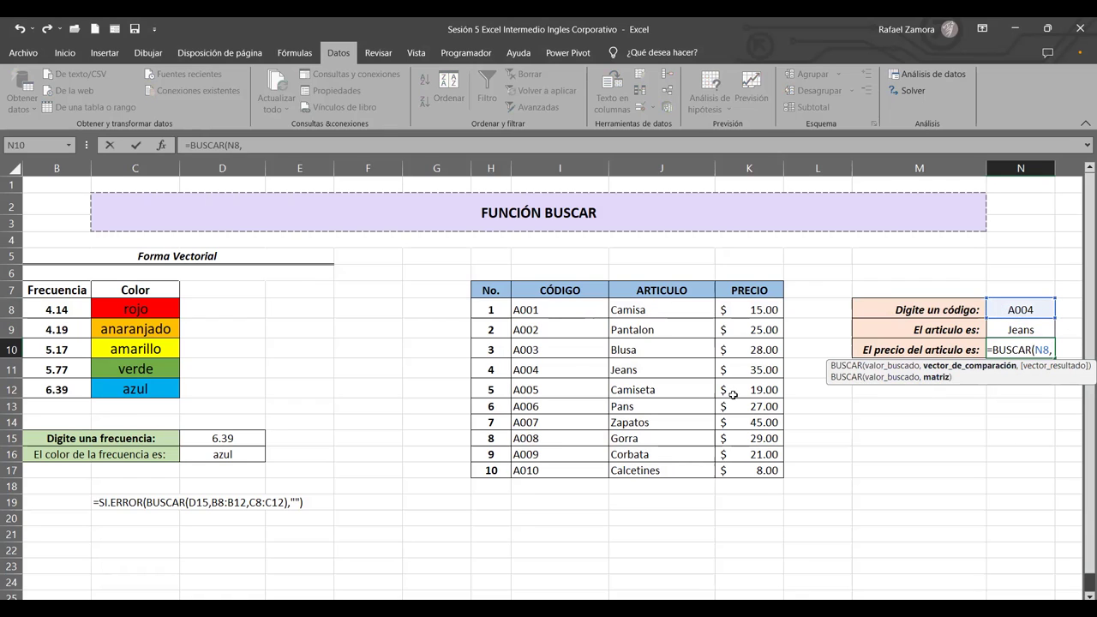
left_click(591, 314)
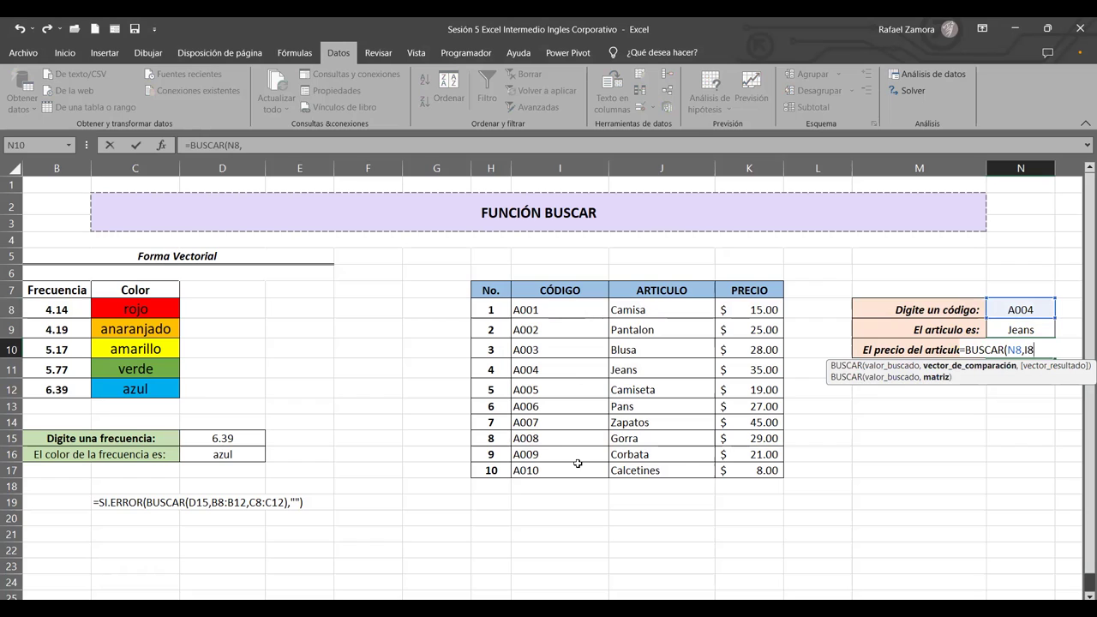
left_click_drag(578, 462, 578, 467)
type(",")
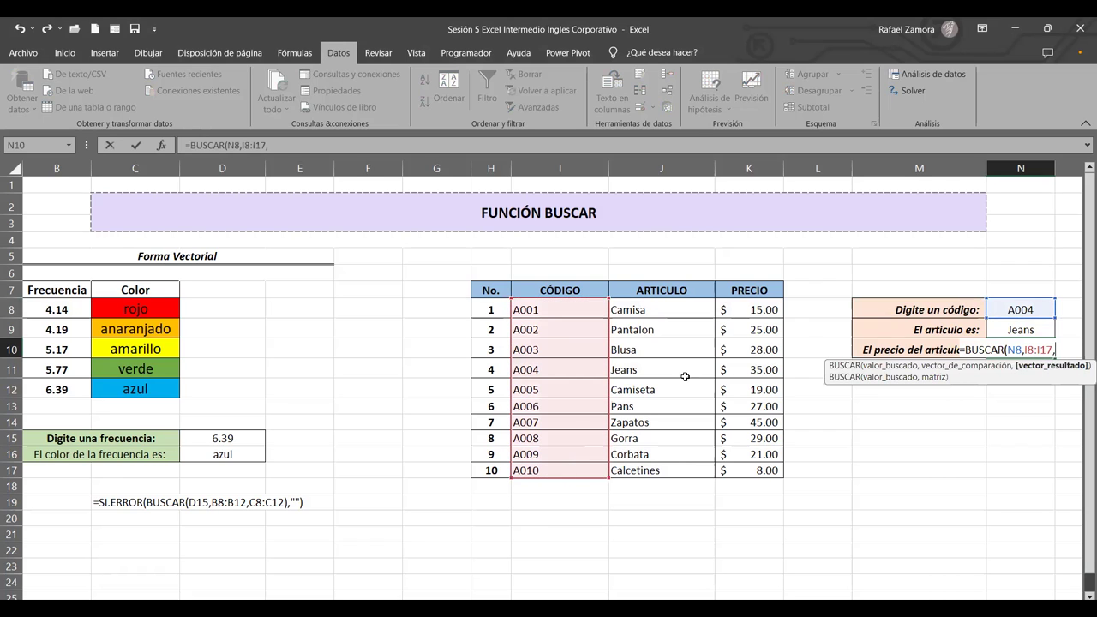
left_click(756, 306)
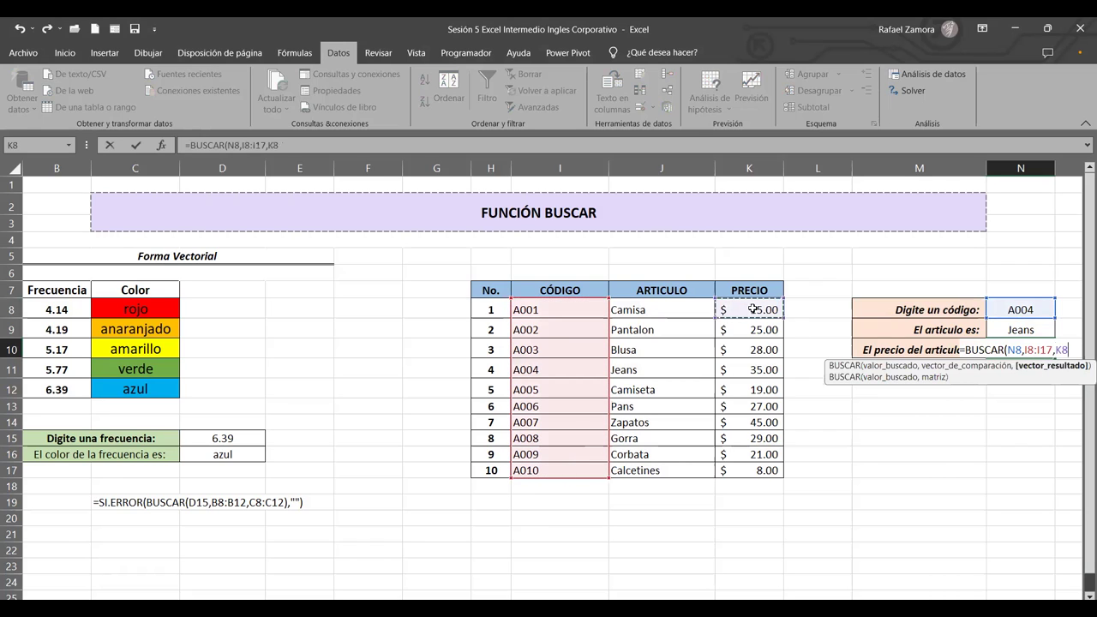
left_click(750, 472, "shift")
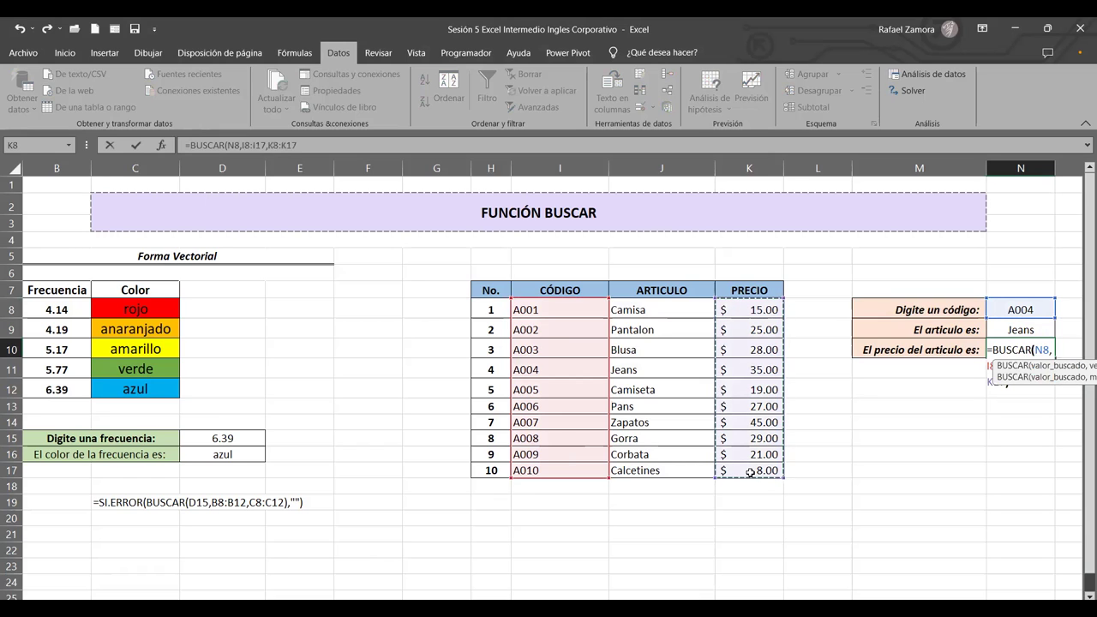
type(")")
key("Return")
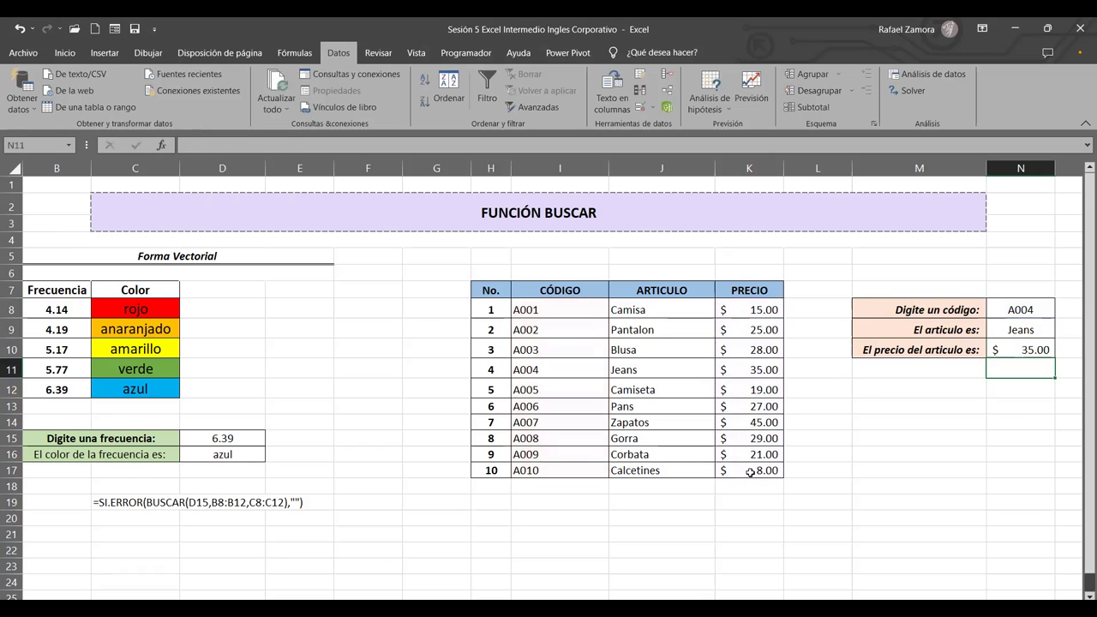
Step: Test codes A005, A006 and A007 in N8
double_click(1046, 310)
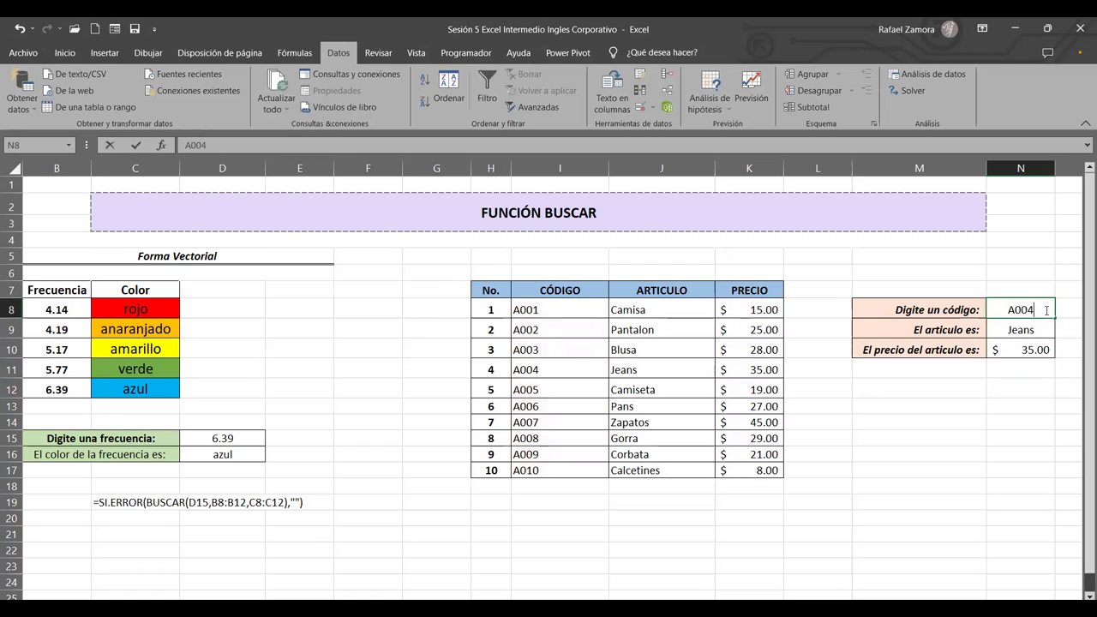
key("BackSpace")
type("5")
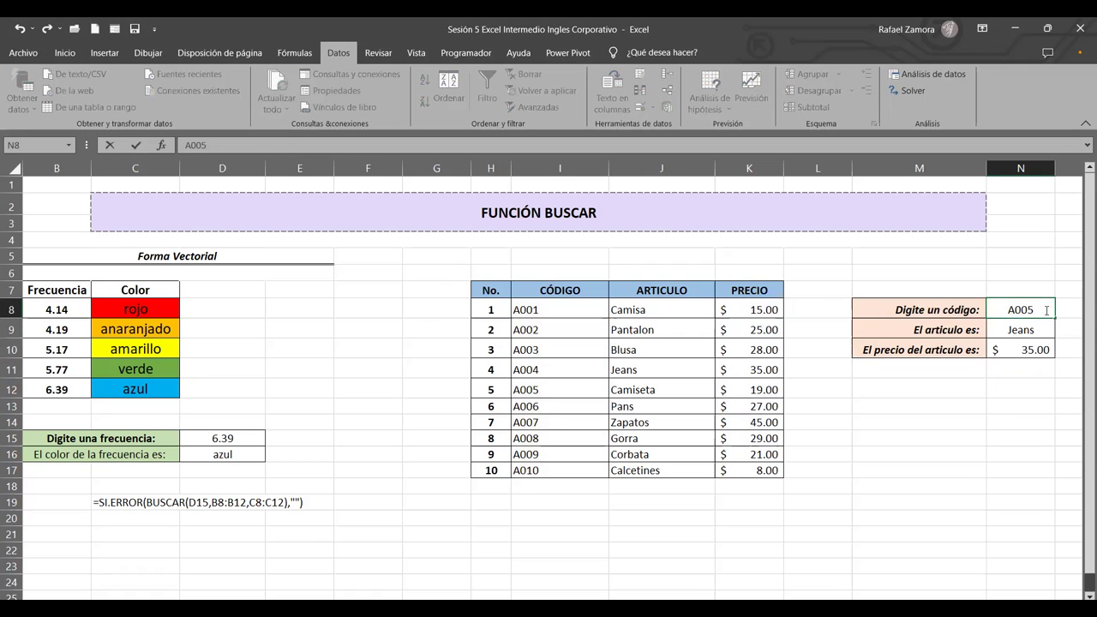
key("ctrl+Return")
double_click(1046, 310)
key("BackSpace")
type("6")
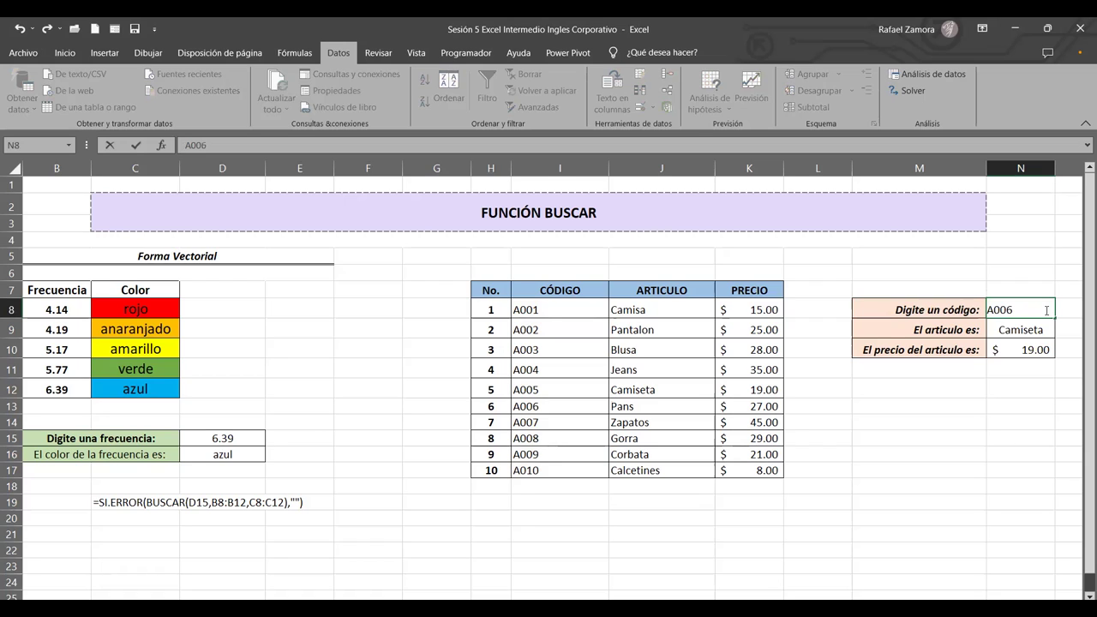
key("ctrl+Return")
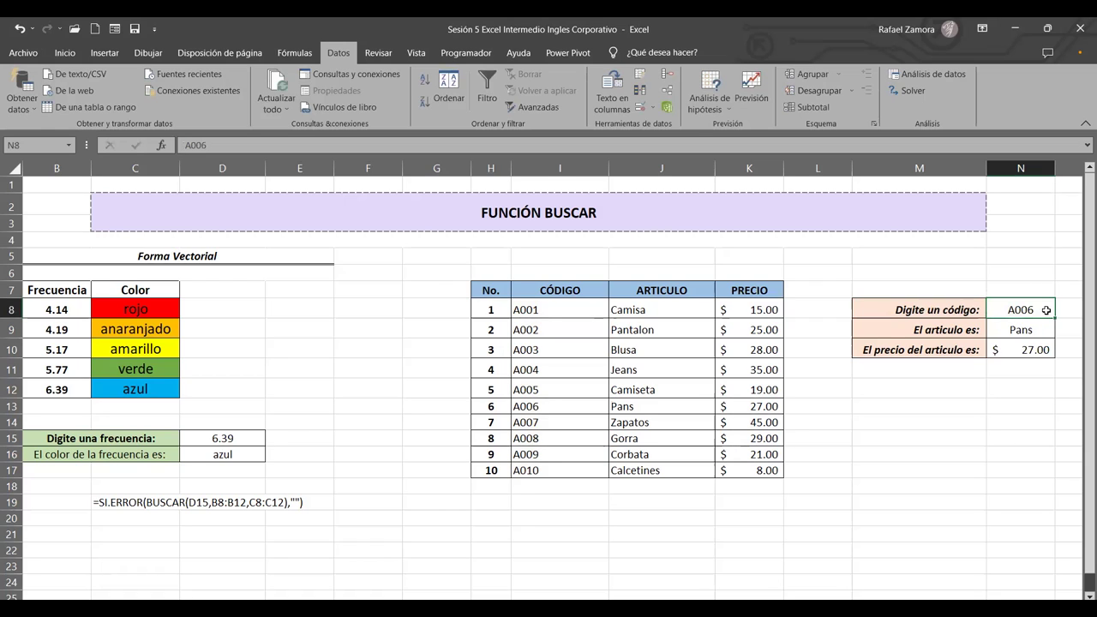
double_click(1039, 310)
key("BackSpace")
key("ctrl+Return")
Step: Test codes A008, A009 and A010 in N8, ending with Calcetines at $8.00
double_click(1039, 310)
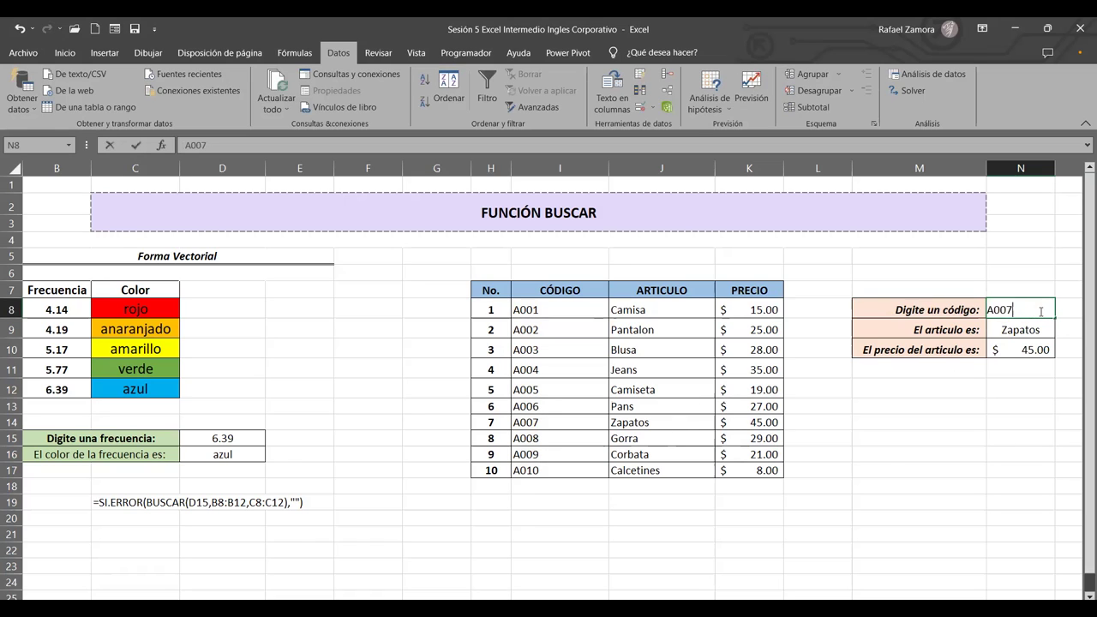
type("8")
key("ctrl+Return")
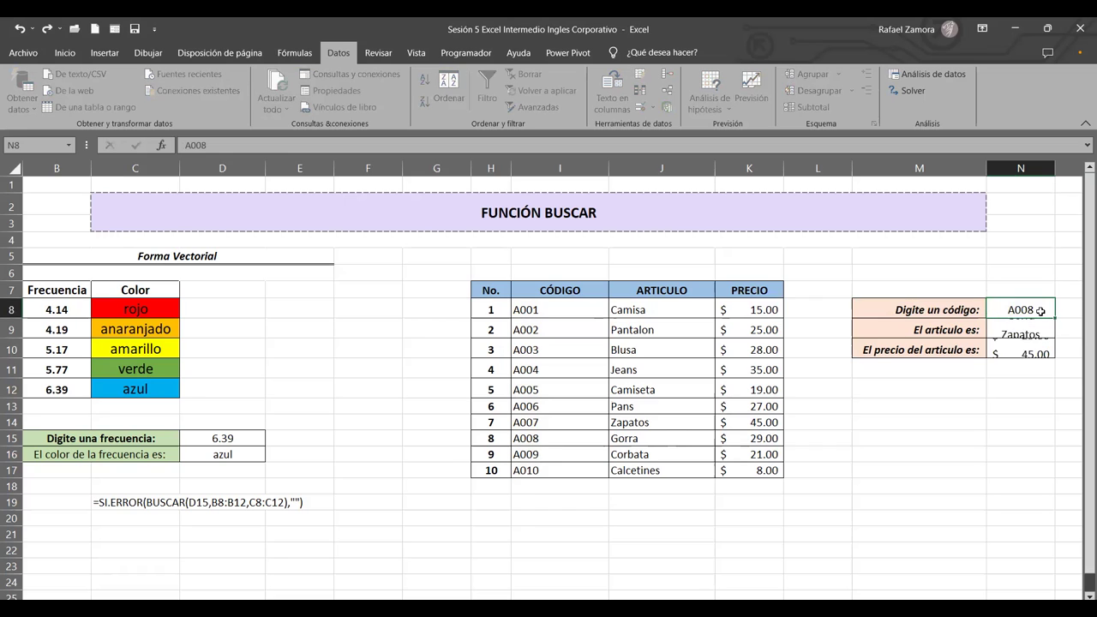
double_click(1034, 311)
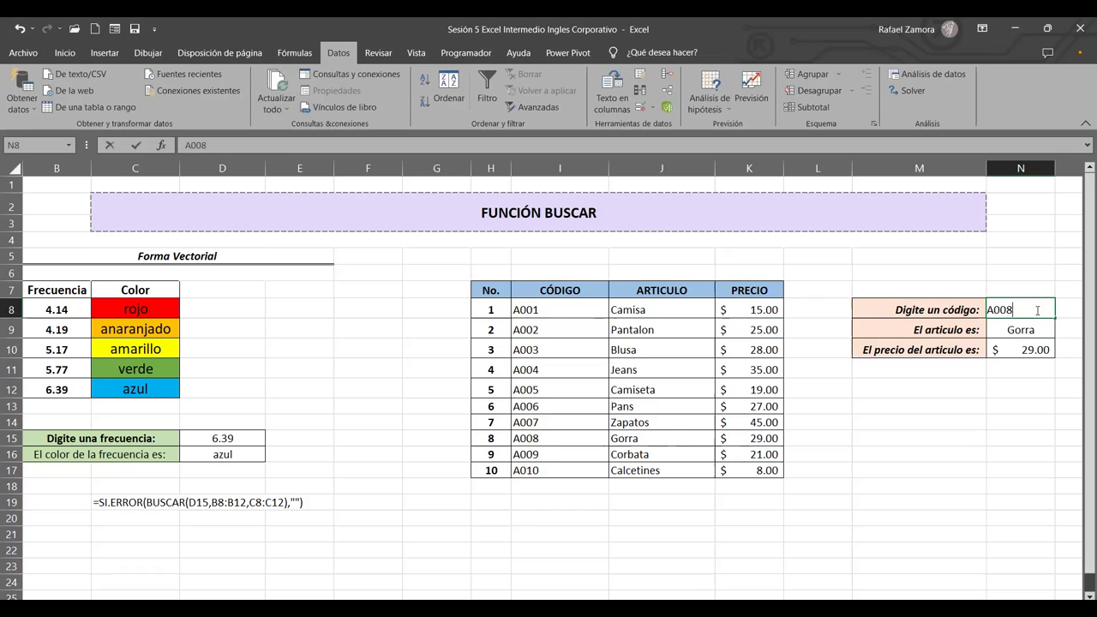
key("BackSpace")
type("8")
key("BackSpace")
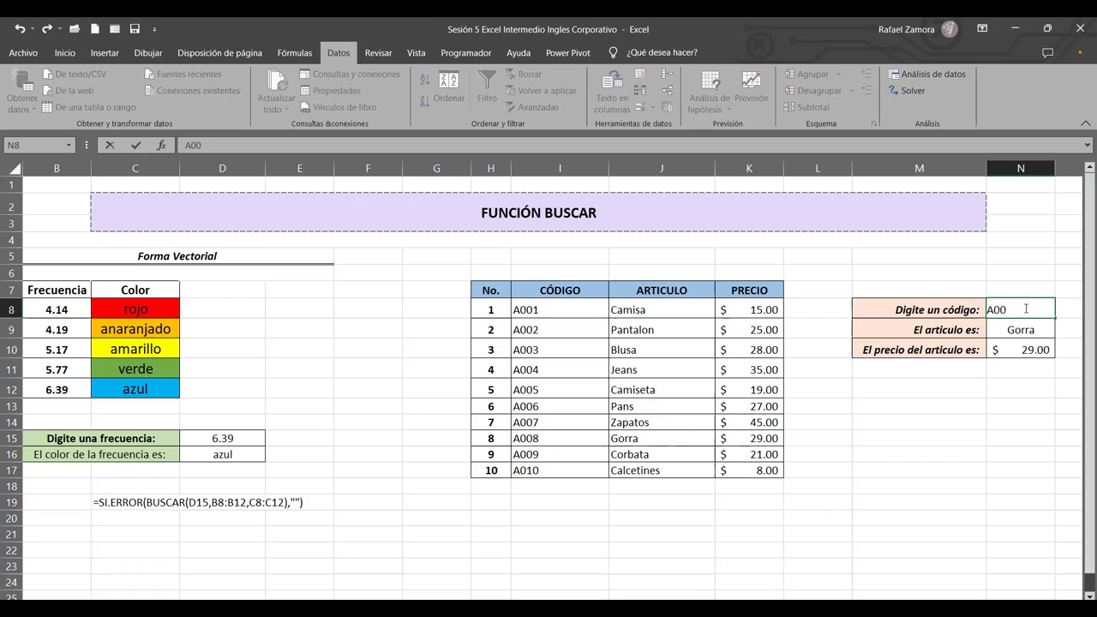
key("ctrl+Return")
double_click(1012, 309)
key("BackSpace")
key("BackSpace")
type("10")
key("ctrl+Return")
key("Down")
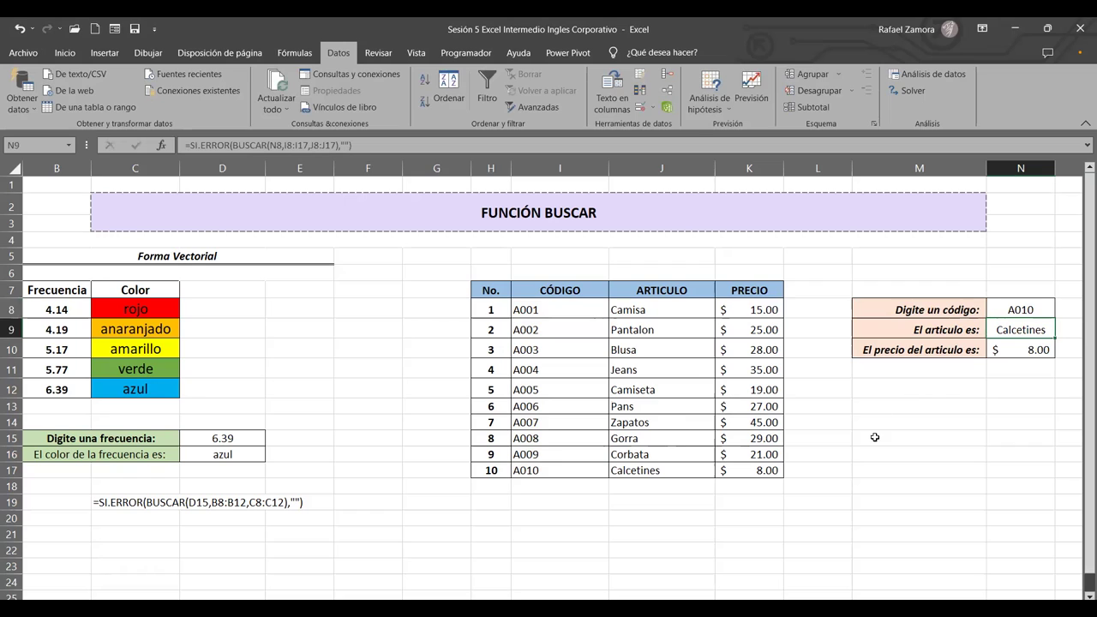
Step: Enter =FORMULATEXTO(N9) in K19 and fill it down to K20
left_click(749, 498)
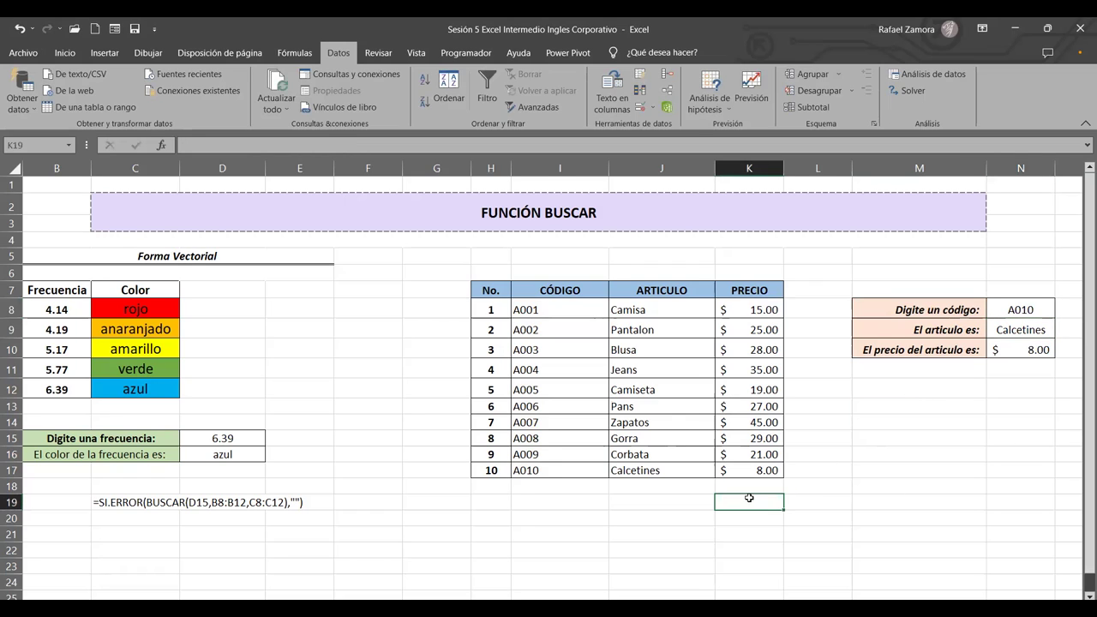
type("=formu")
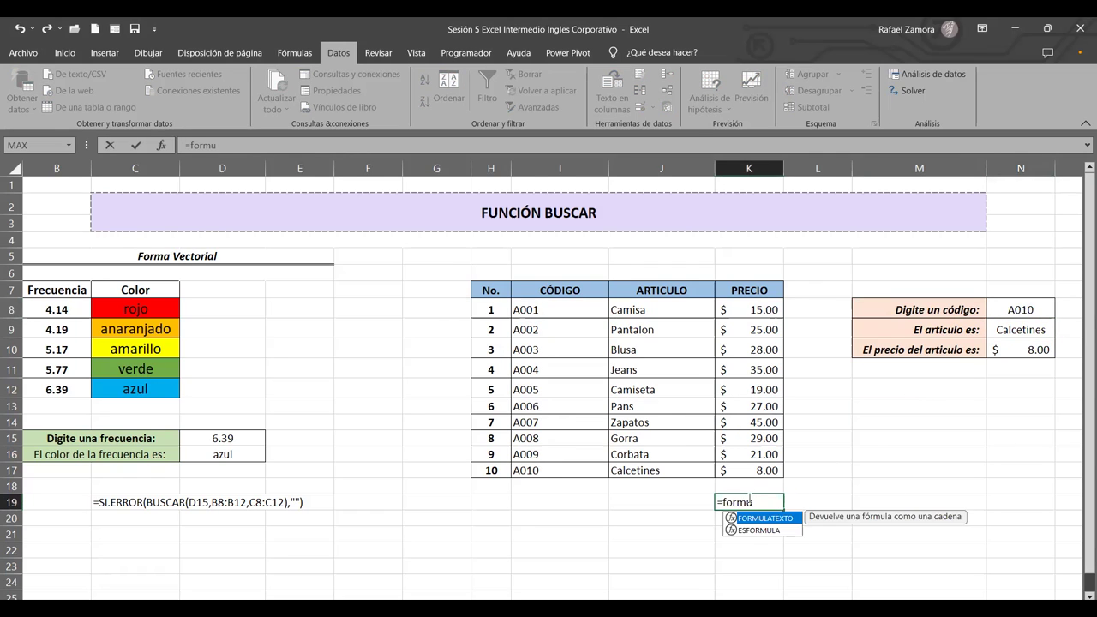
key("Tab")
left_click(1025, 333)
key("Return")
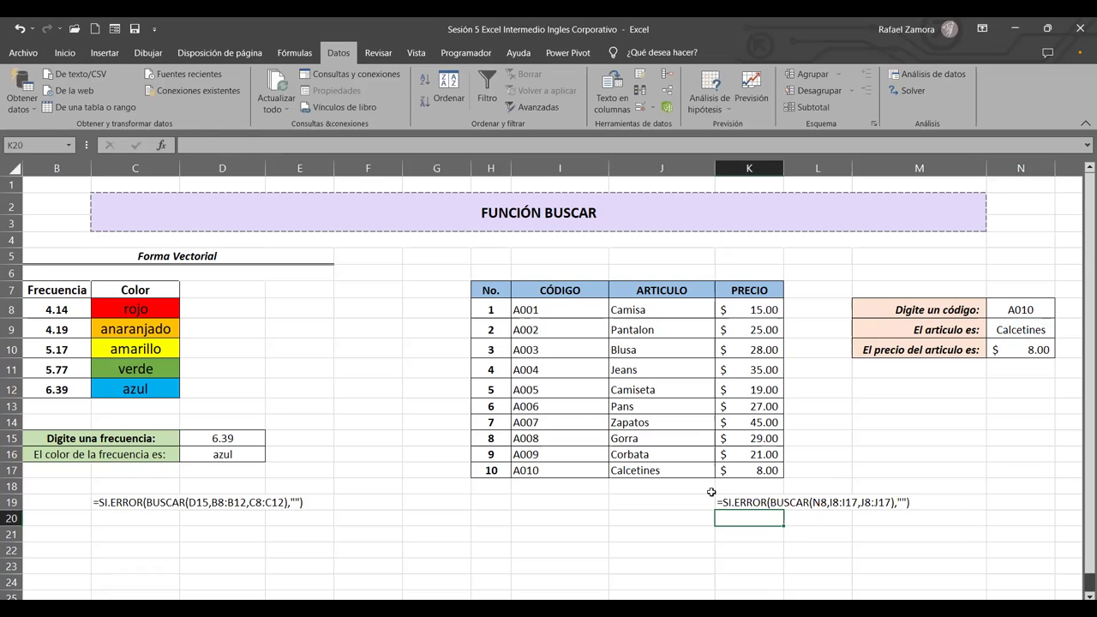
left_click(760, 496)
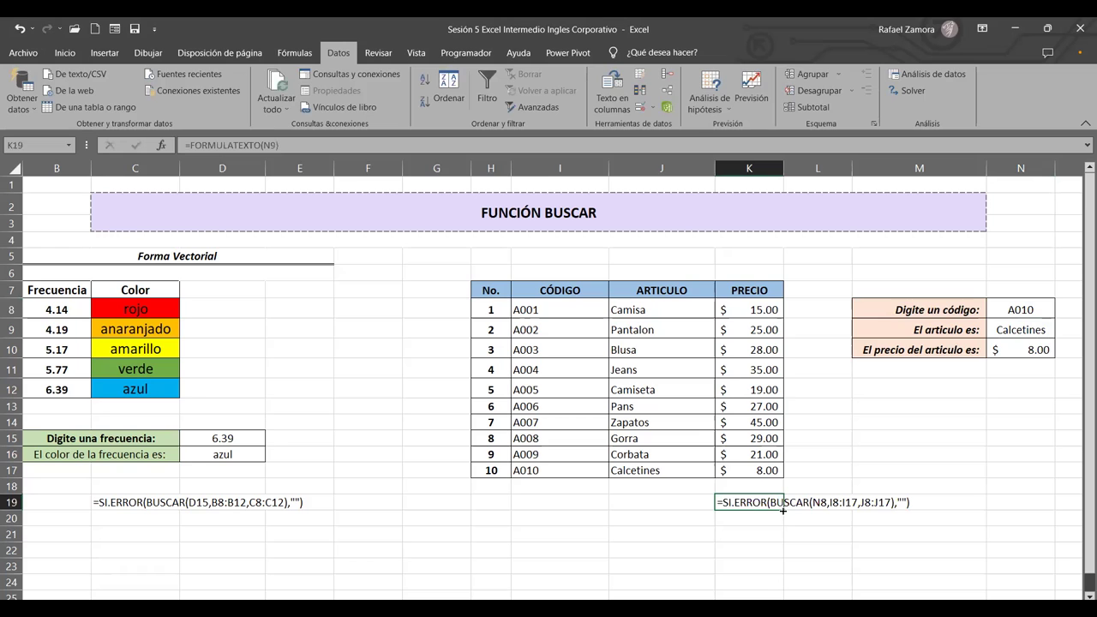
left_click_drag(782, 510, 782, 524)
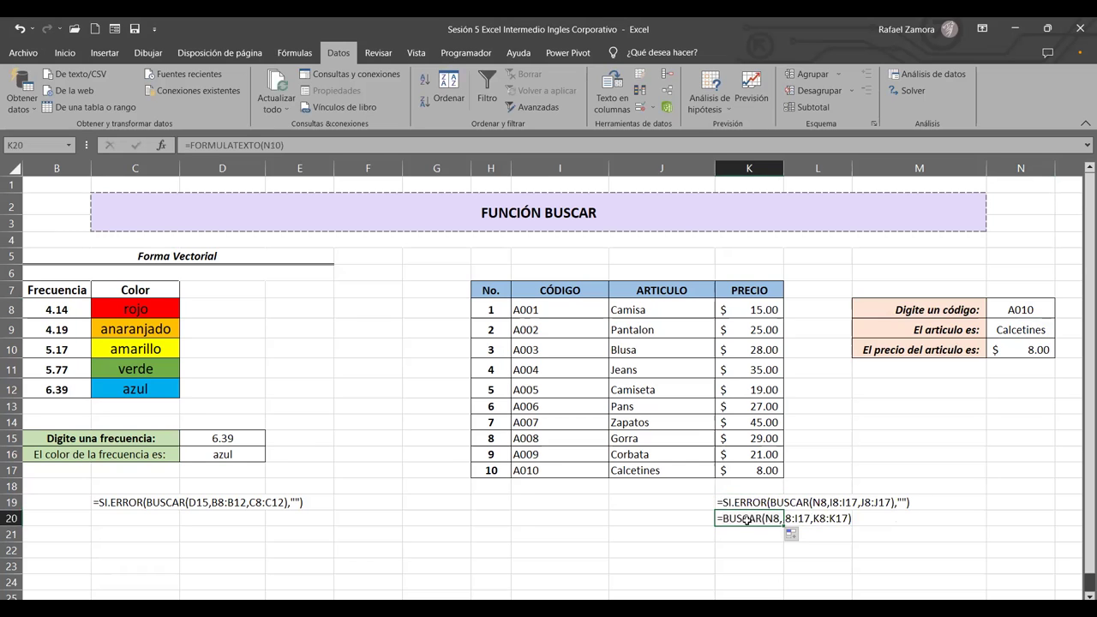
double_click(724, 517)
key("Return")
Step: Wrap N10's price lookup as =SI.ERROR(BUSCAR(N8,I8:I17,K8:K17),"")
left_click(1018, 356)
double_click(991, 350)
type("siBUSCAR(N8,I8:I17,K8:K17")
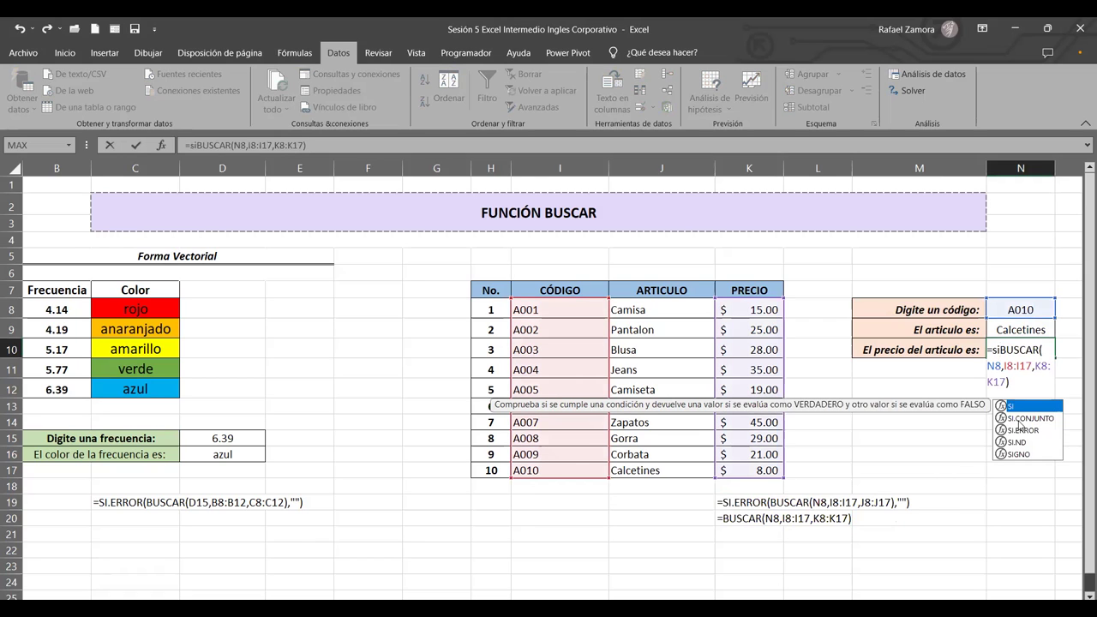
key("Down")
key("Down")
key("Tab")
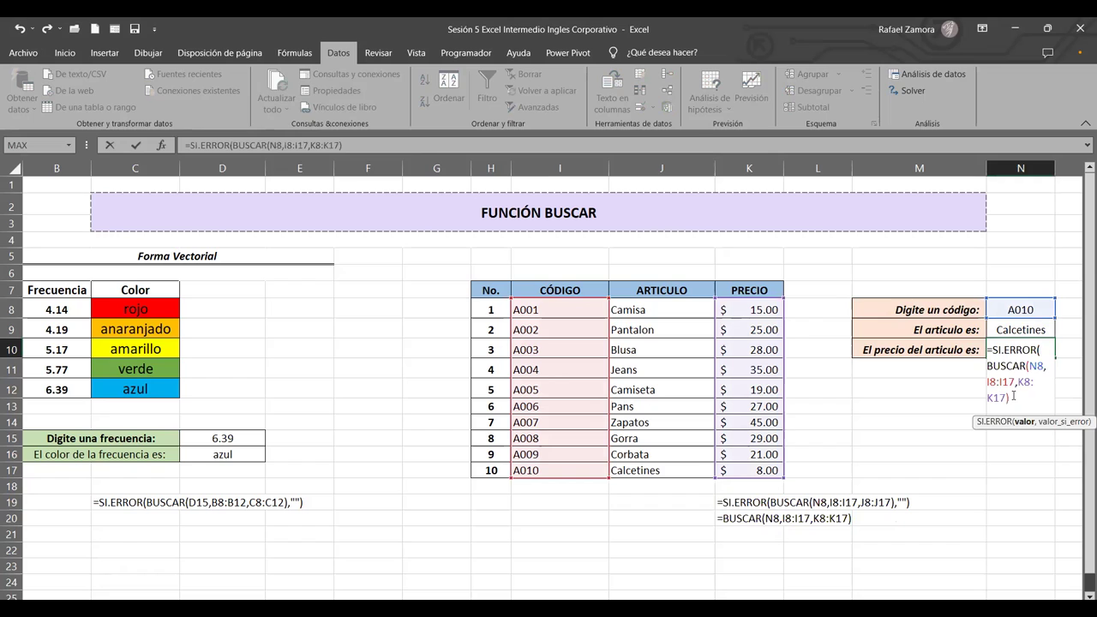
left_click(1022, 403)
type(",")
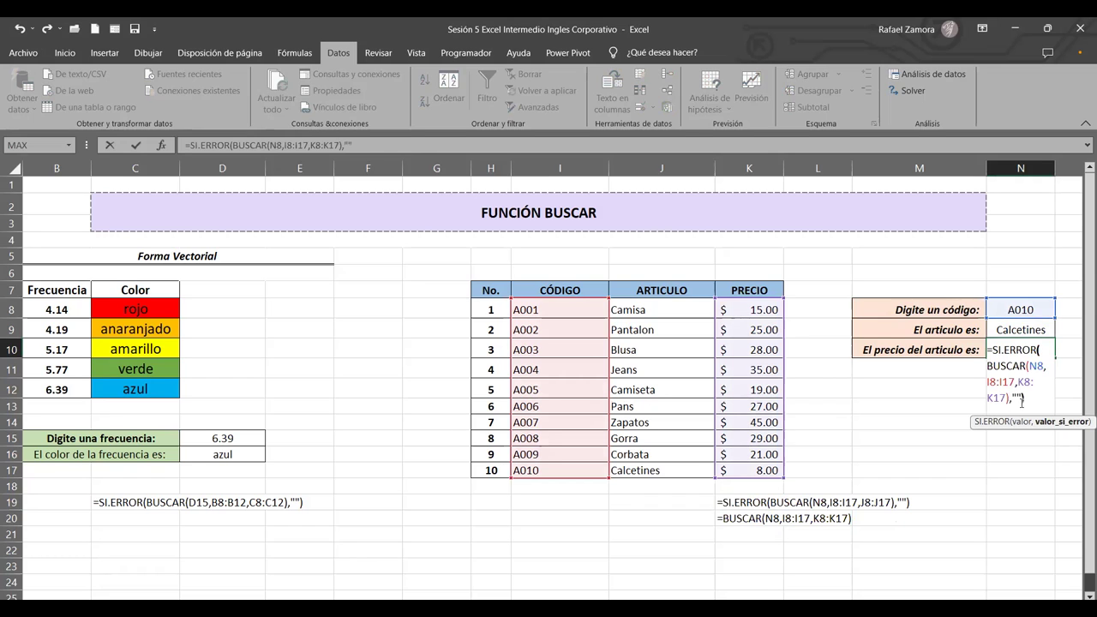
type("\"\"")
key("Return")
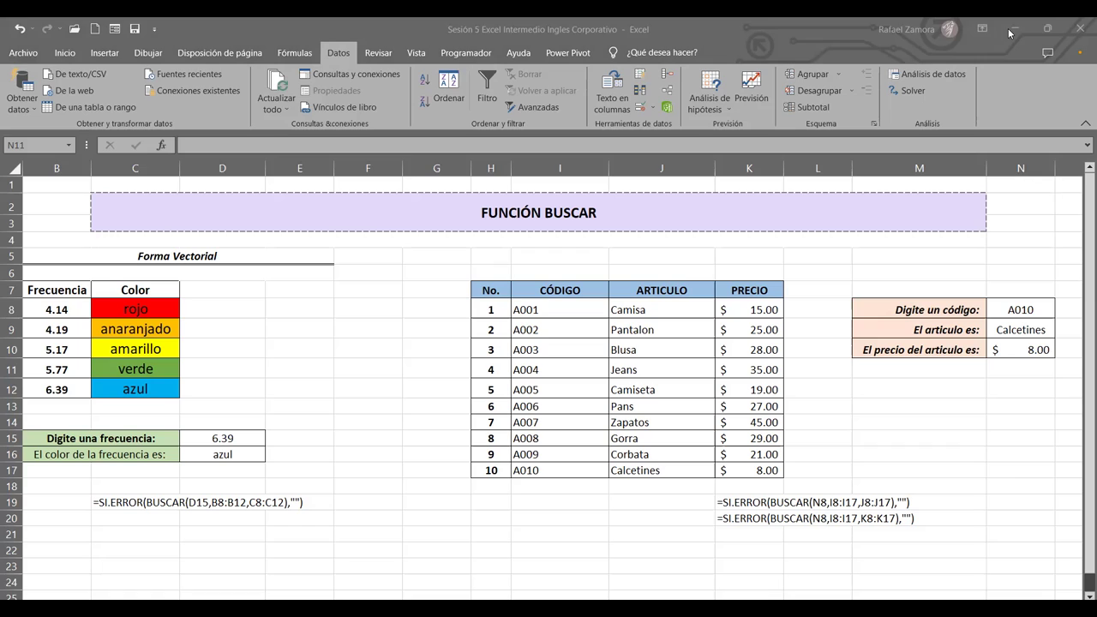
left_click(1010, 467)
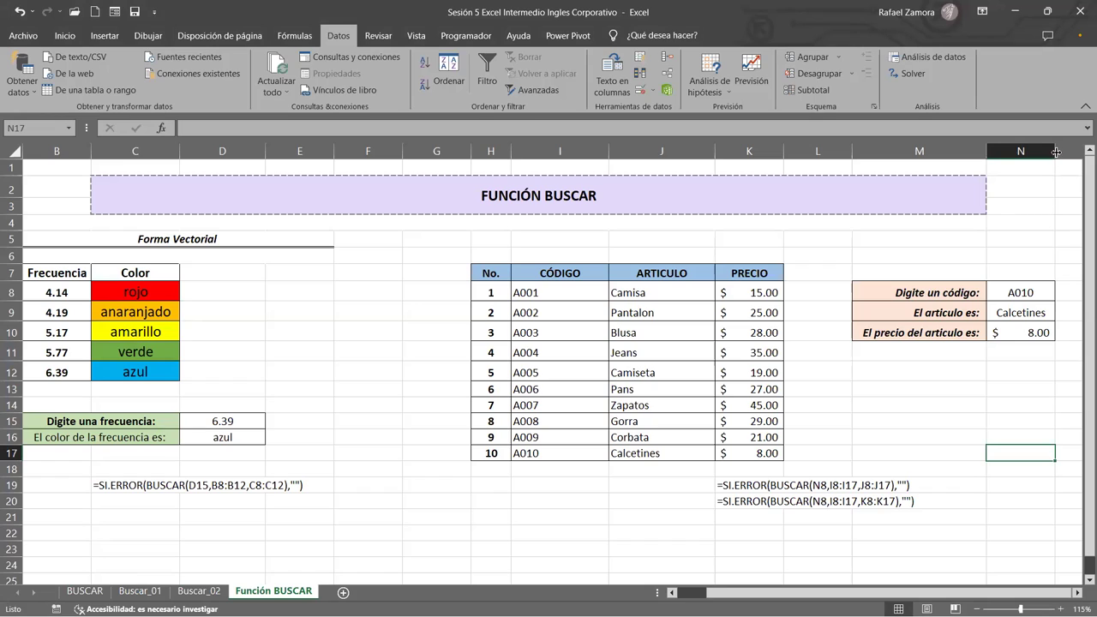
Step: Narrow column N slightly and switch to the Sesión 6 workbook
left_click_drag(1055, 151, 1043, 151)
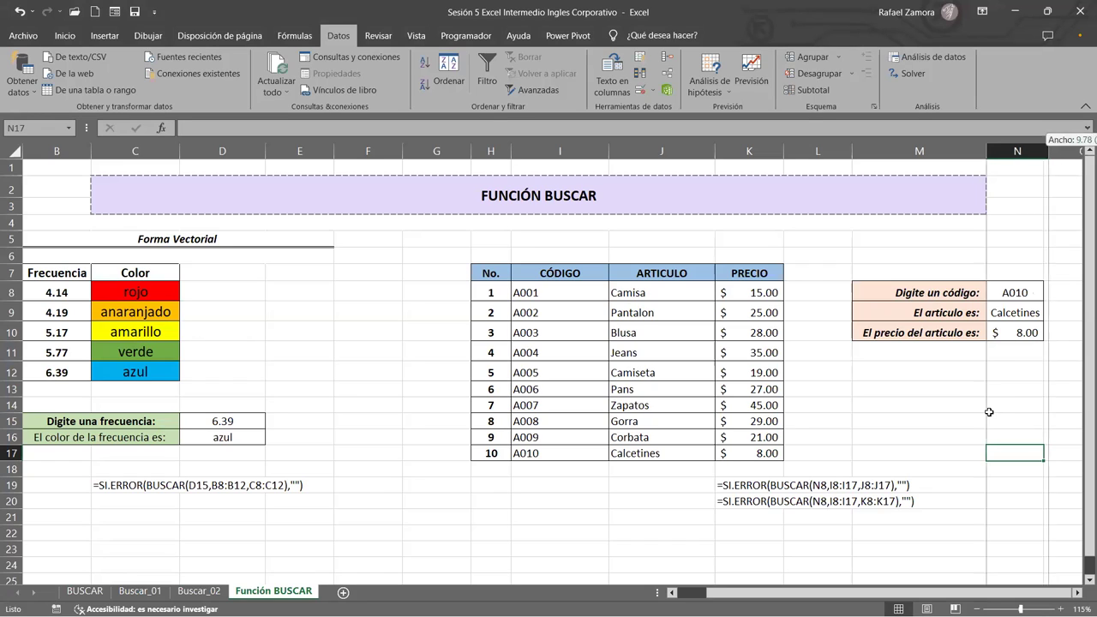
left_click(958, 387)
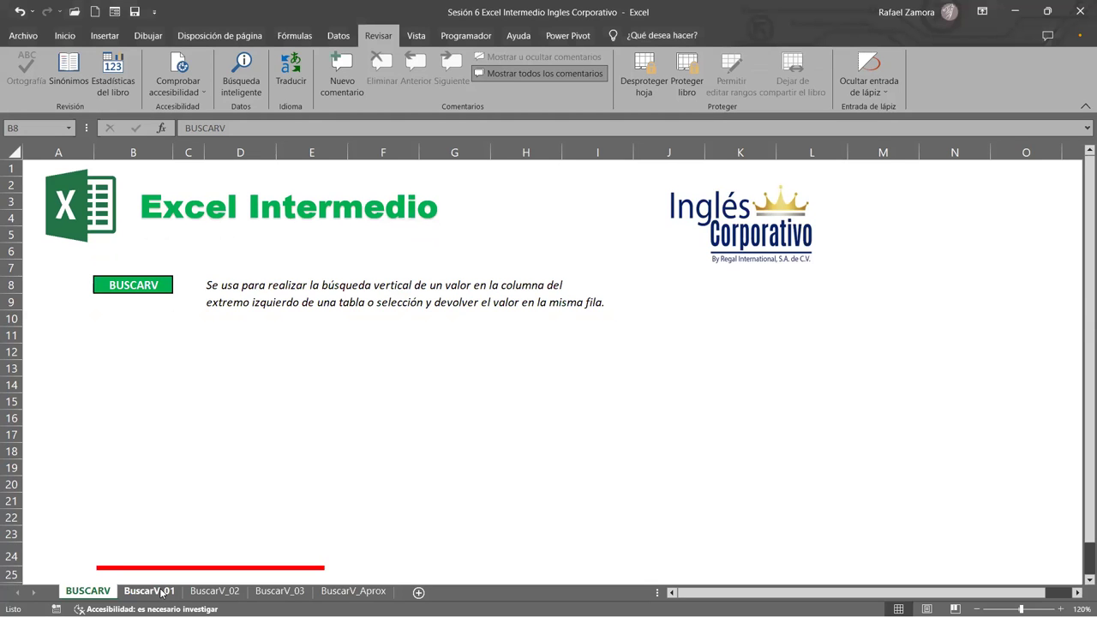
Step: Switch to the BuscarV_01 sheet and scroll through its syntax, Vendedor and Nombre tables
left_click(162, 593)
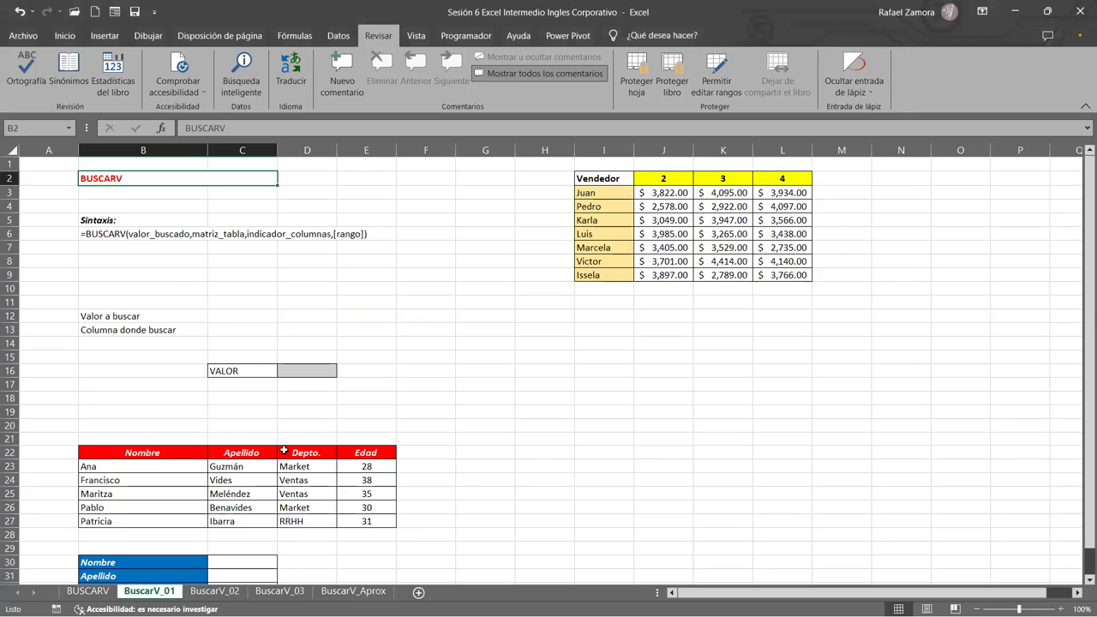
scroll(600, 459, "down", 2)
scroll(600, 459, "down", 2)
scroll(600, 459, "down", 6)
scroll(600, 459, "up", 10)
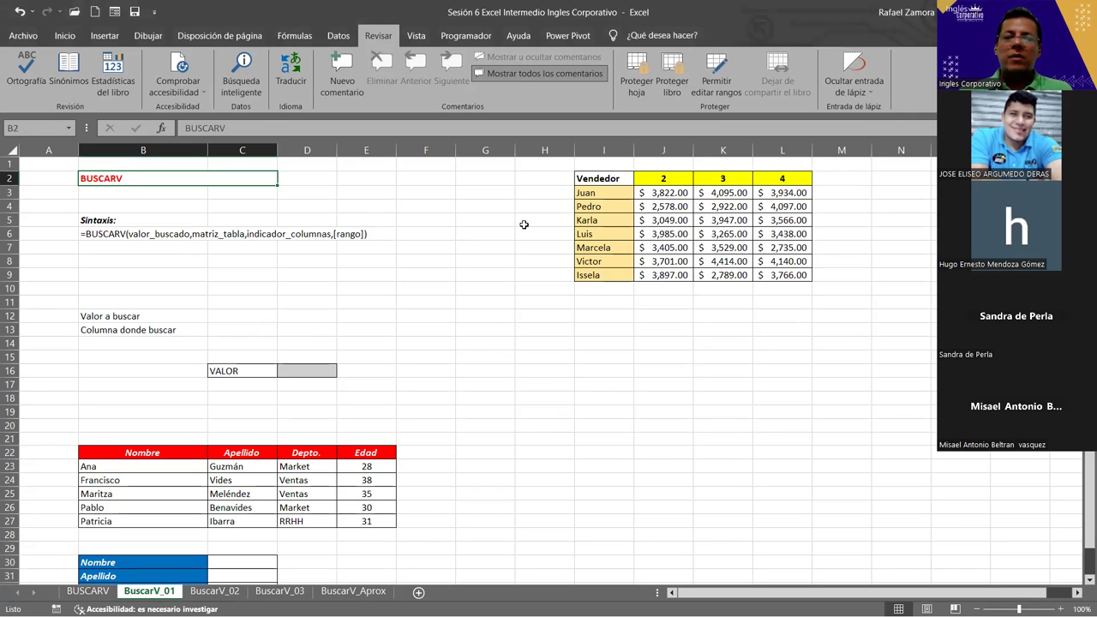
left_click(456, 377)
scroll(452, 373, "up", 3)
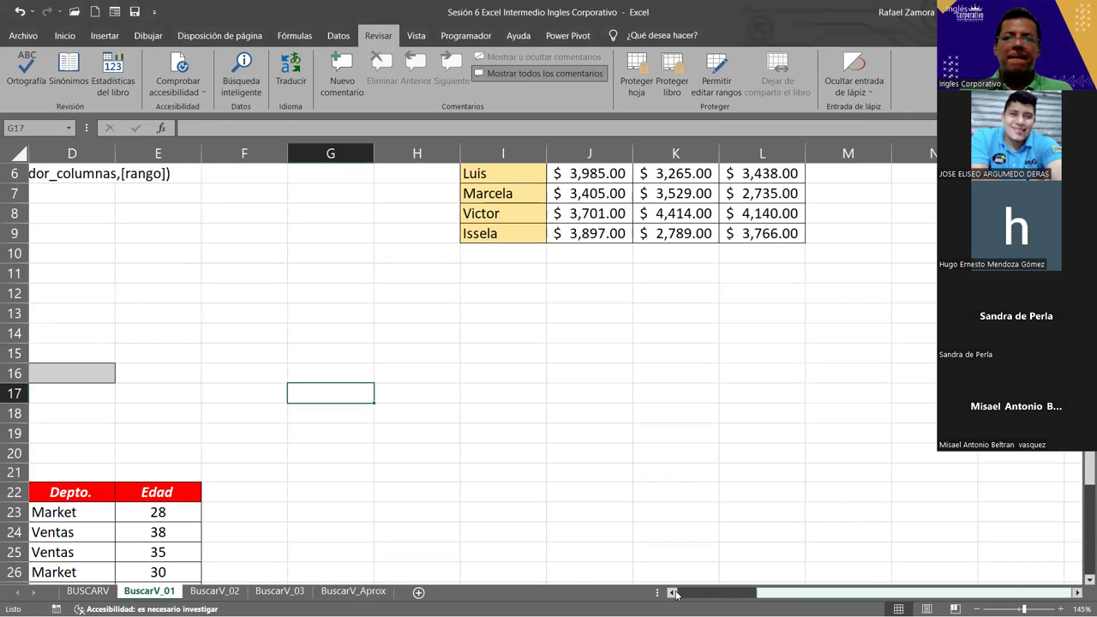
scroll(624, 410, "down", 2)
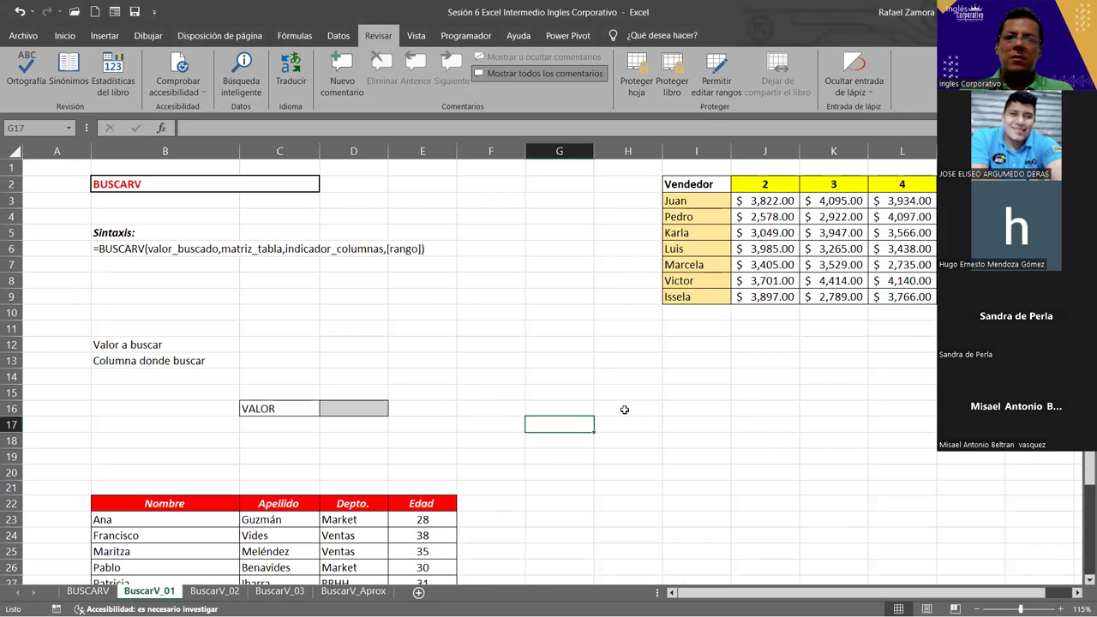
scroll(619, 388, "down", 3)
scroll(619, 388, "up", 3)
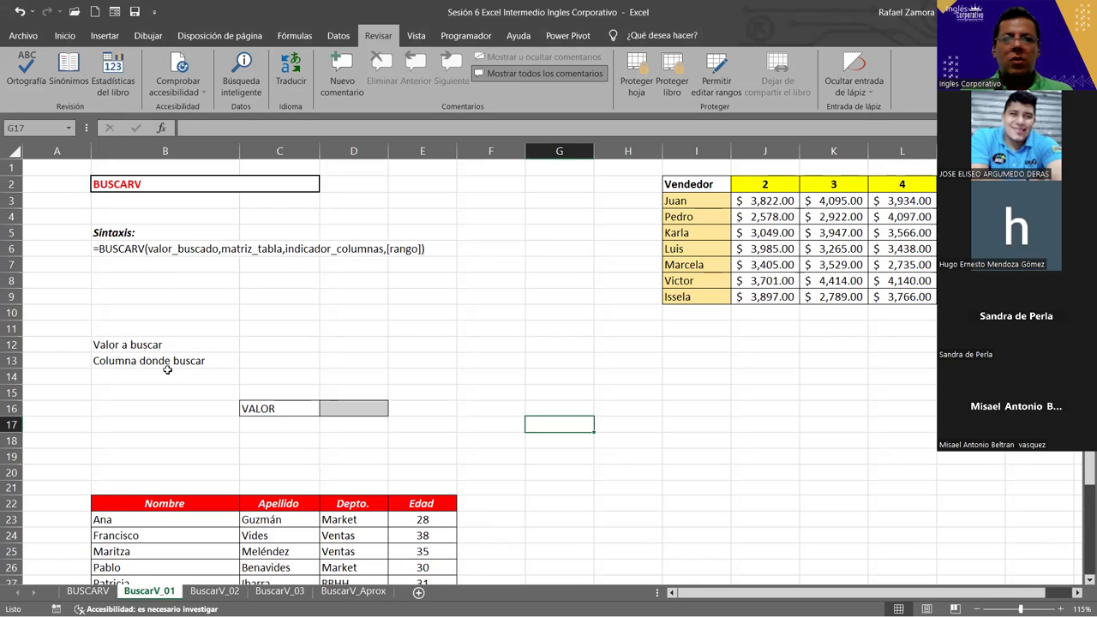
left_click(159, 283)
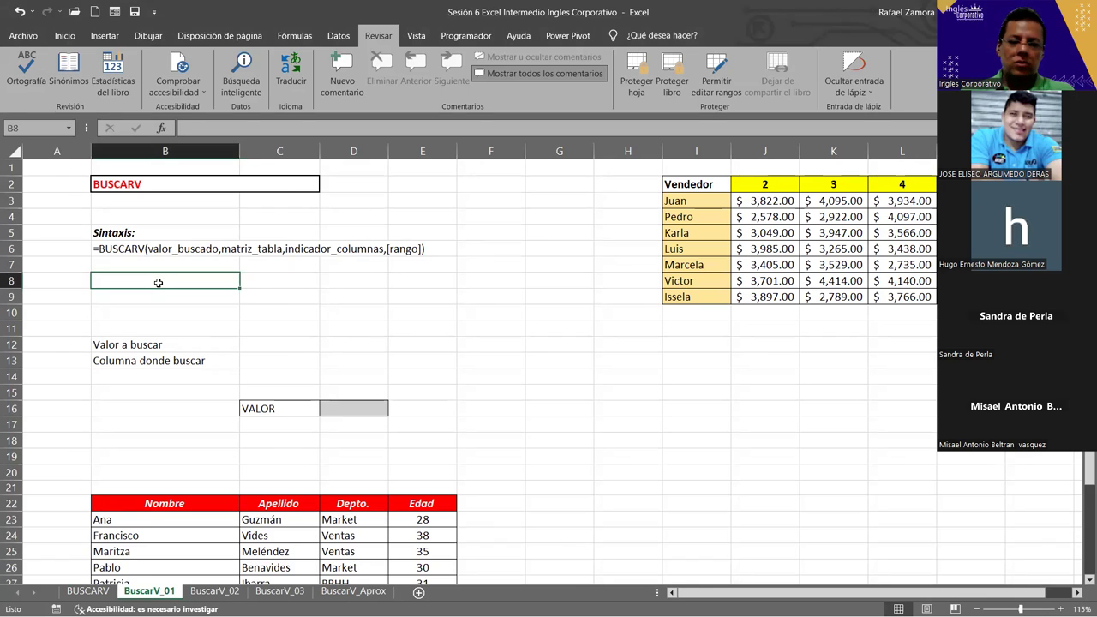
type("=")
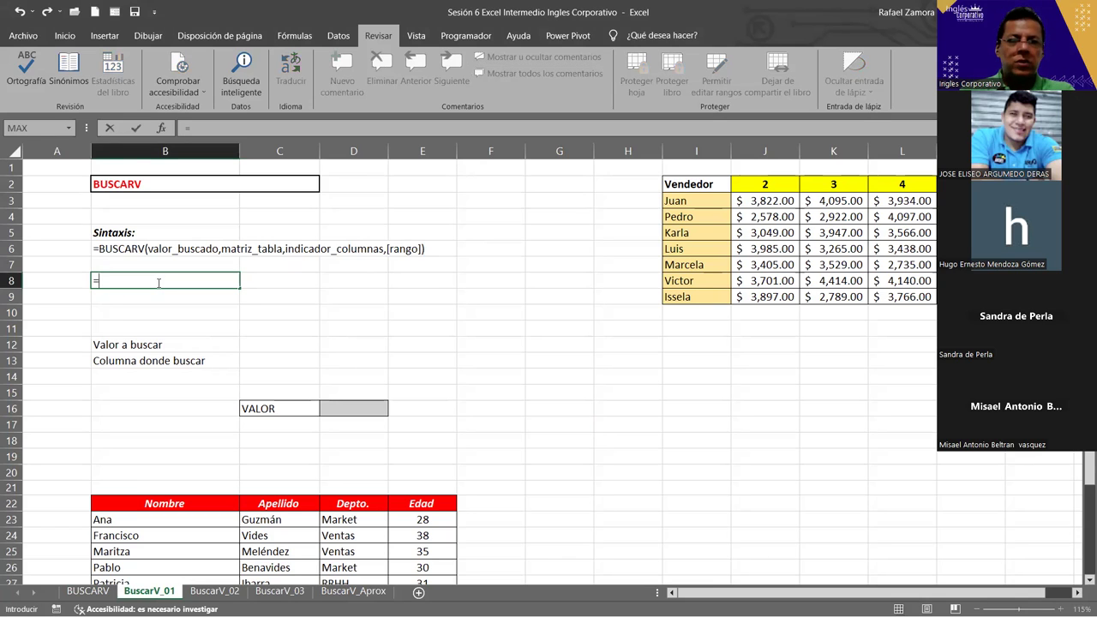
type("buscar")
left_click(145, 321)
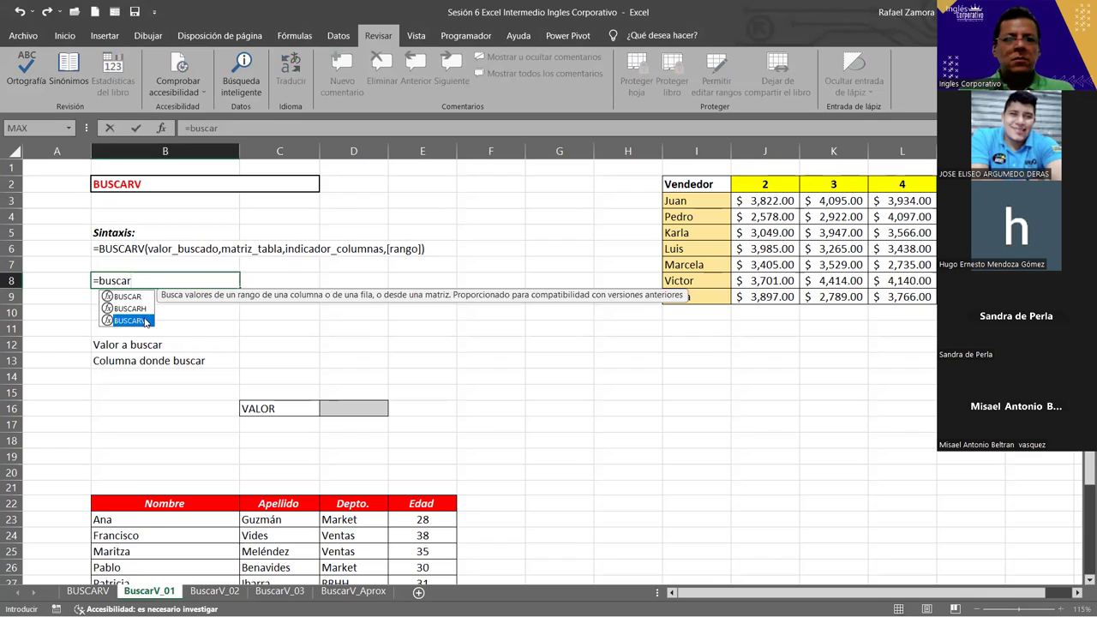
double_click(146, 321)
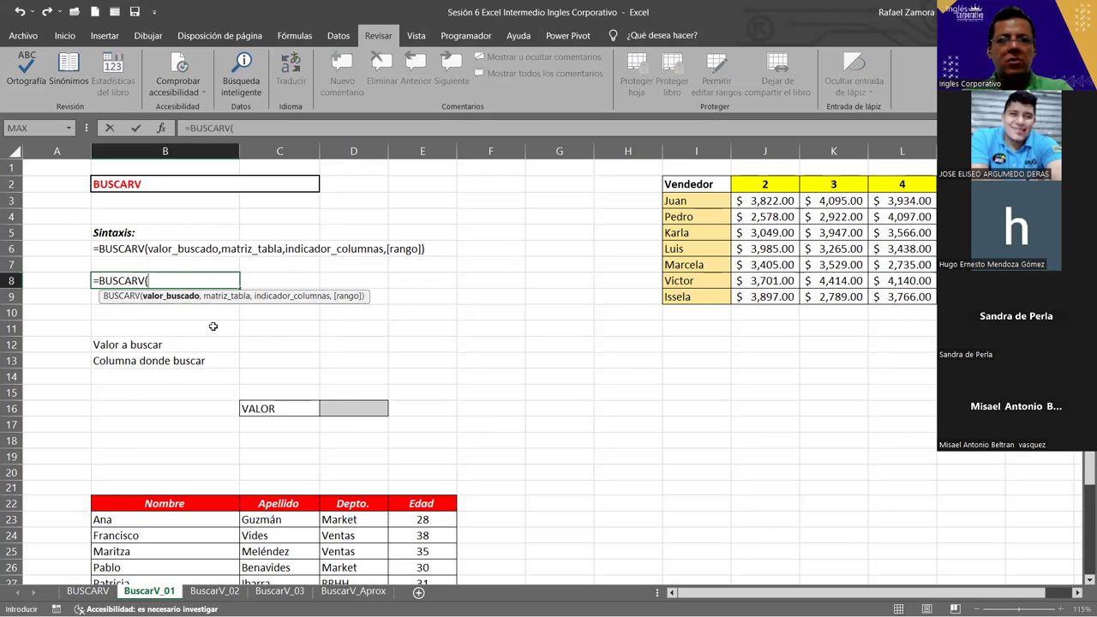
key("Escape")
scroll(352, 351, "down", 2)
scroll(548, 313, "up", 2)
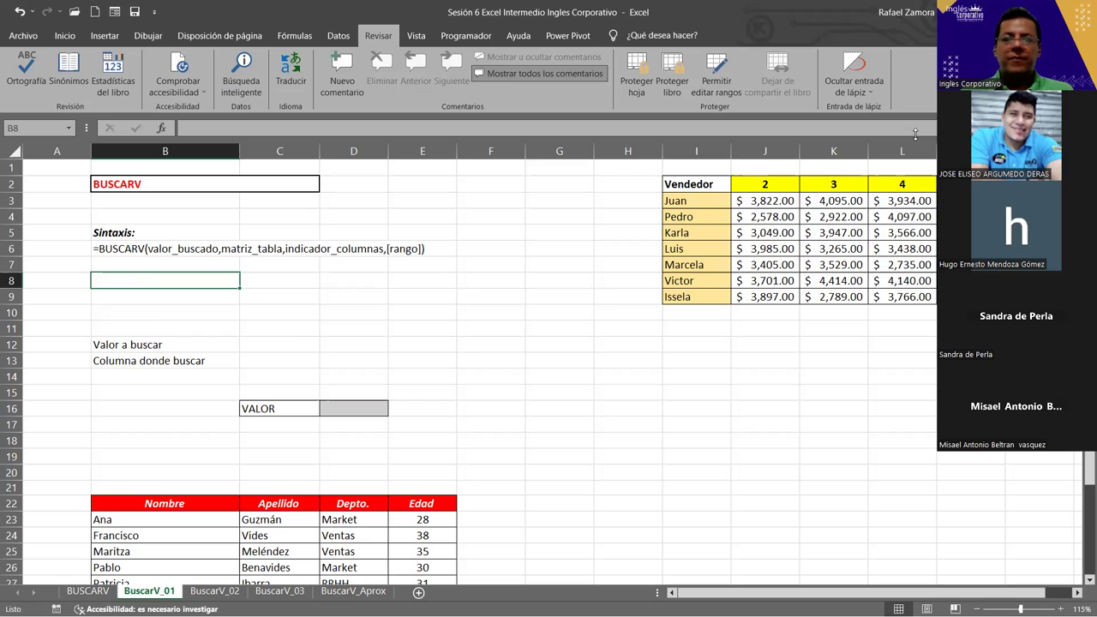
scroll(547, 337, "down", 3)
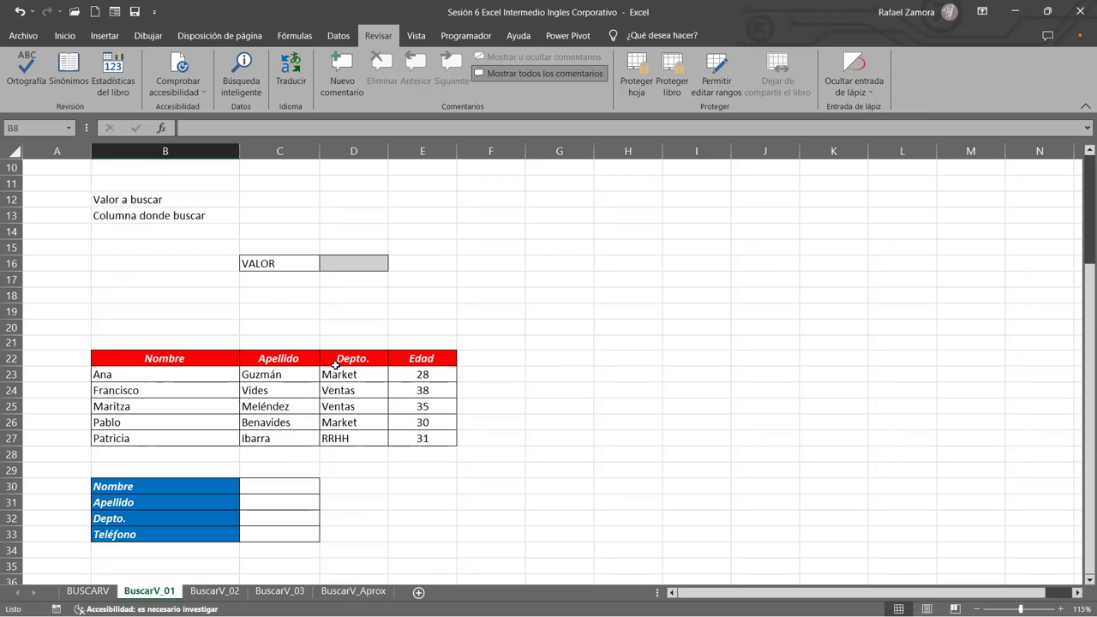
scroll(228, 337, "up", 1)
scroll(228, 337, "up", 1)
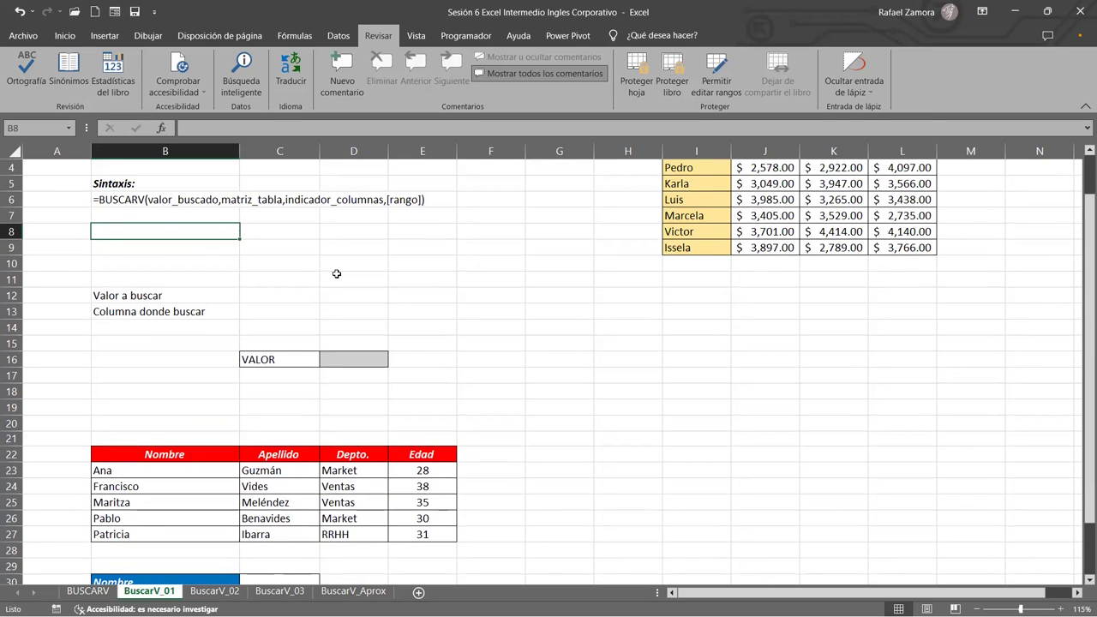
scroll(473, 341, "down", 3)
scroll(474, 341, "up", 4)
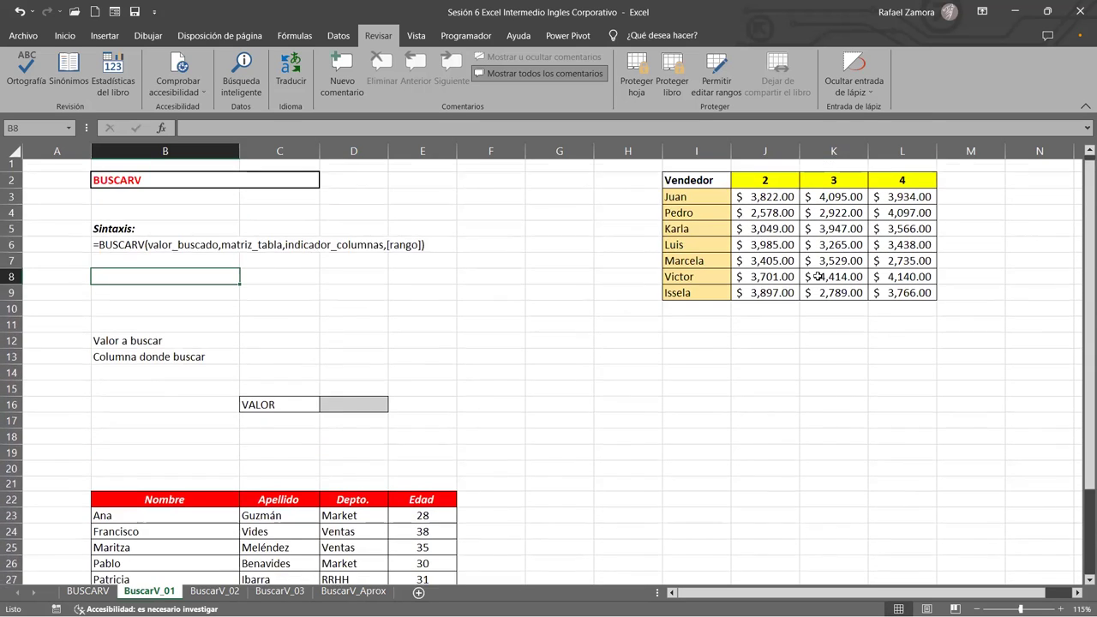
left_click(797, 230)
left_click_drag(754, 184, 908, 183)
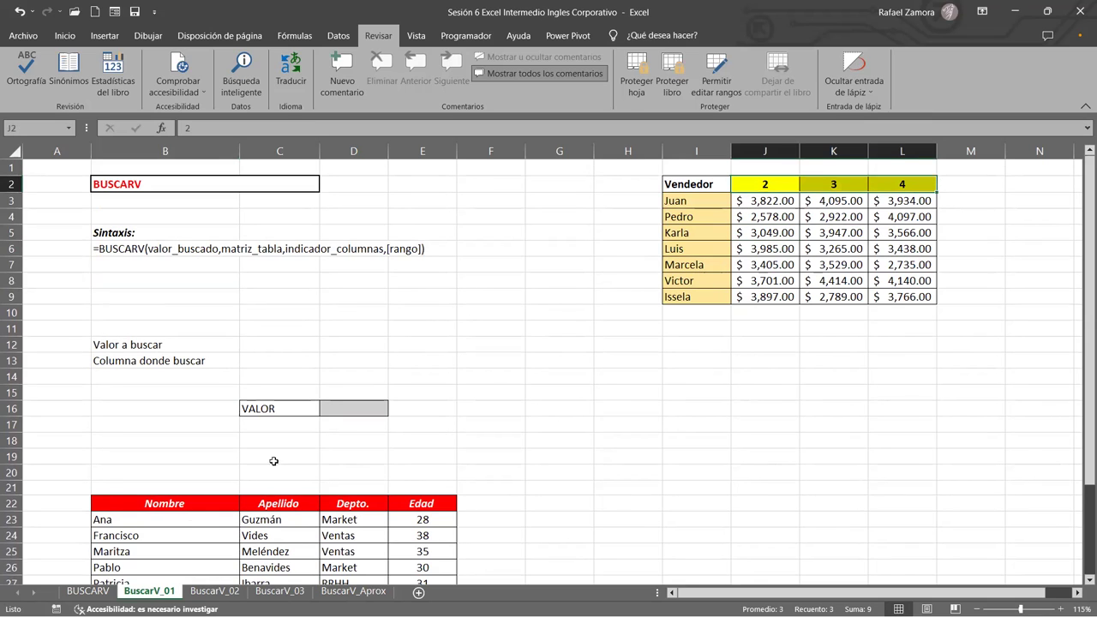
left_click(356, 405)
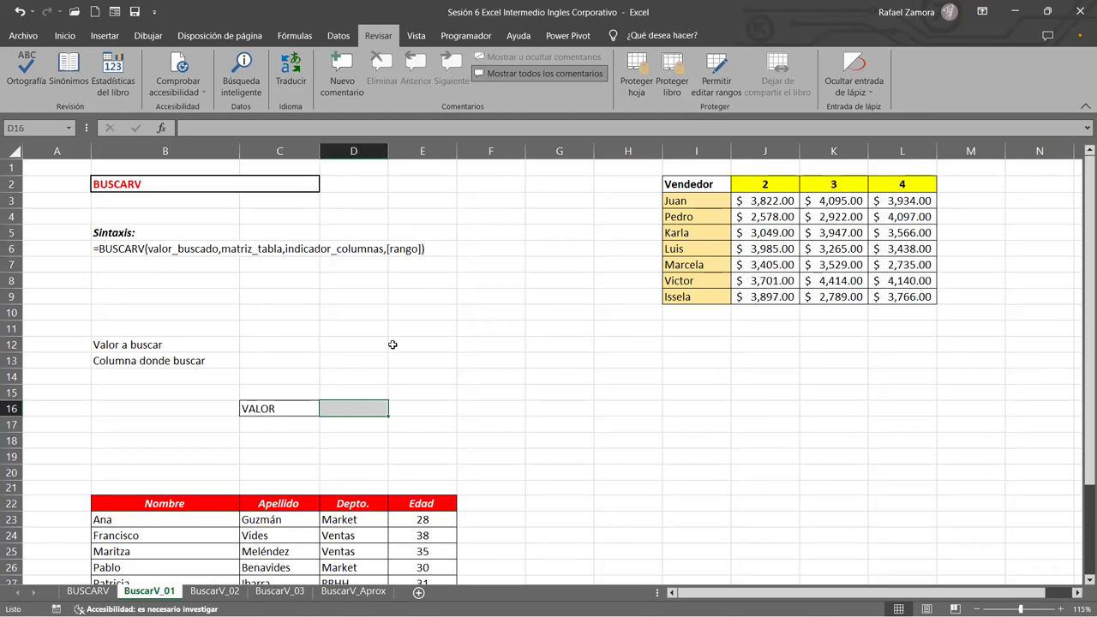
left_click(248, 345)
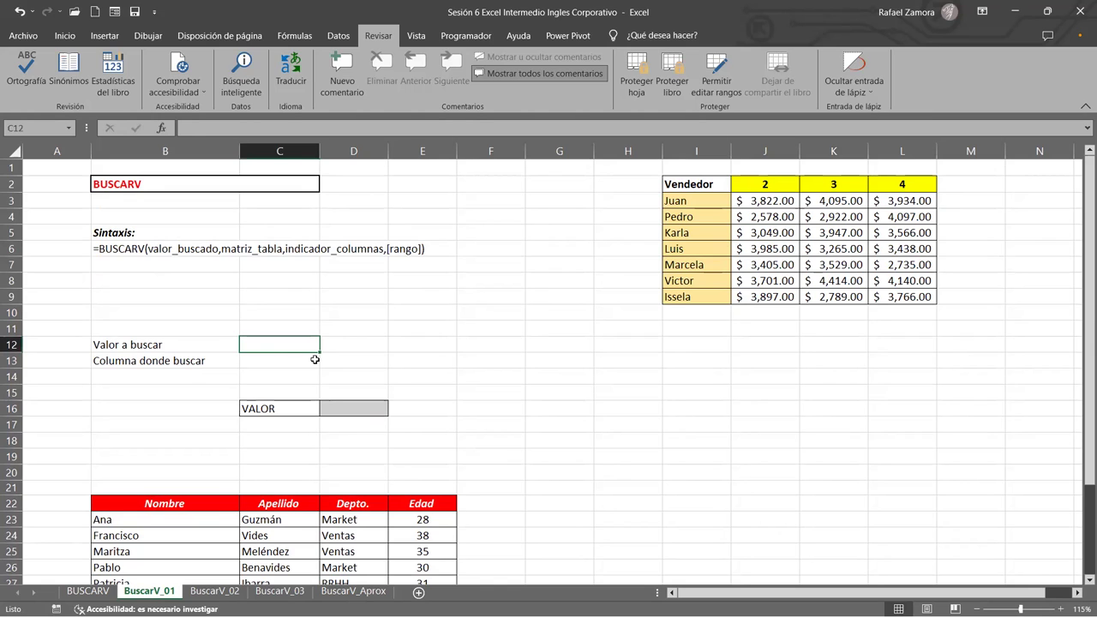
Step: Enter Pedro in C12 and give labels B12:B13 a light fill and all borders
type("Pedro")
key("Return")
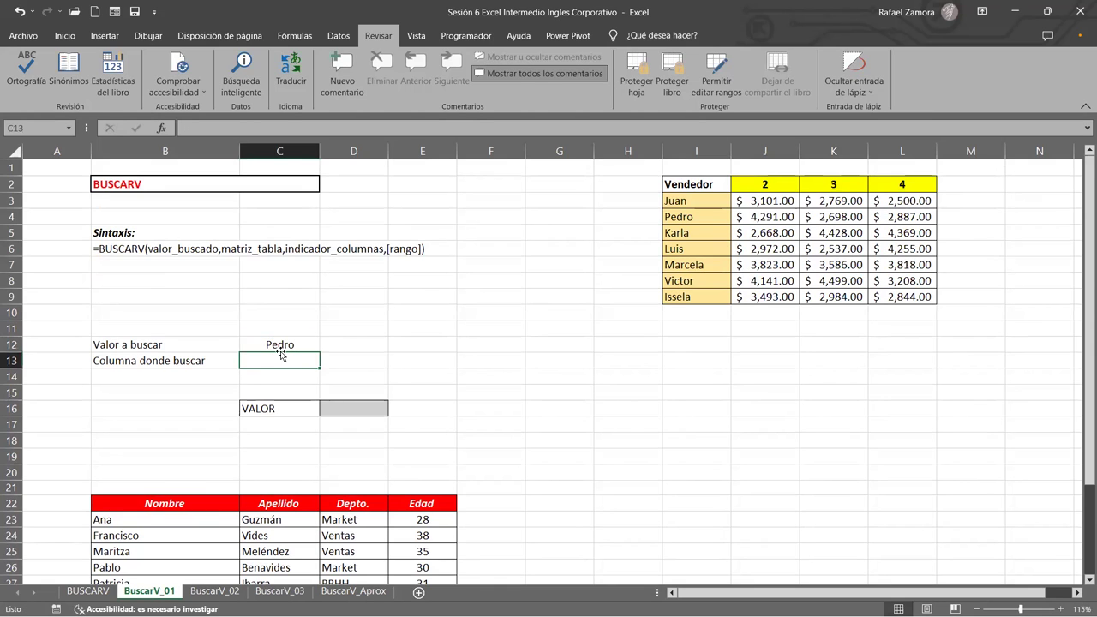
left_click_drag(192, 344, 185, 363)
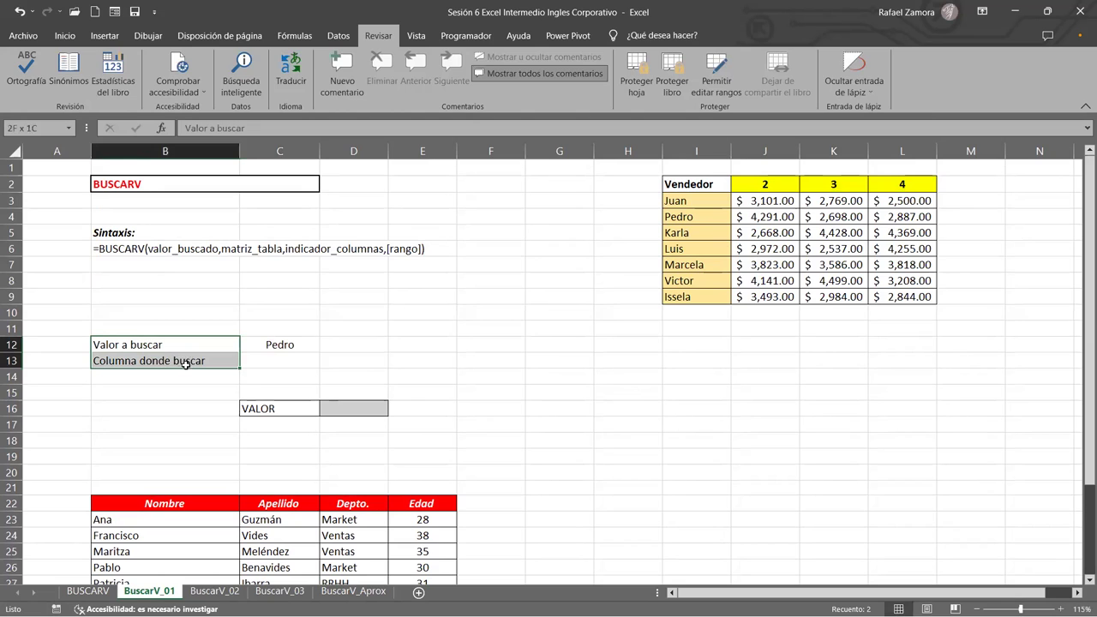
left_click(65, 35)
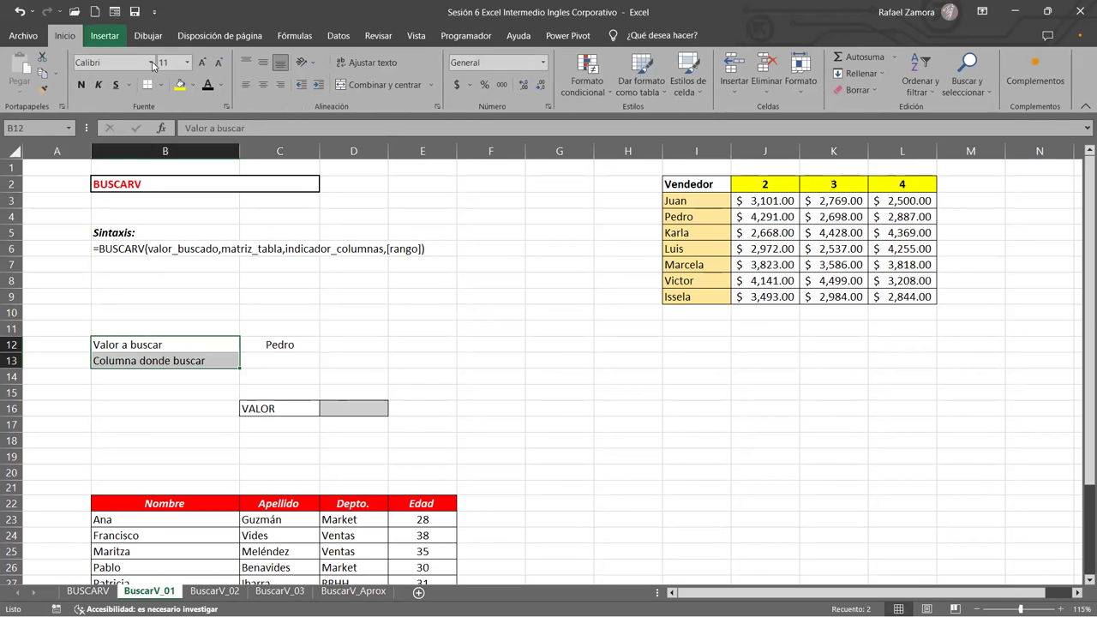
left_click(194, 85)
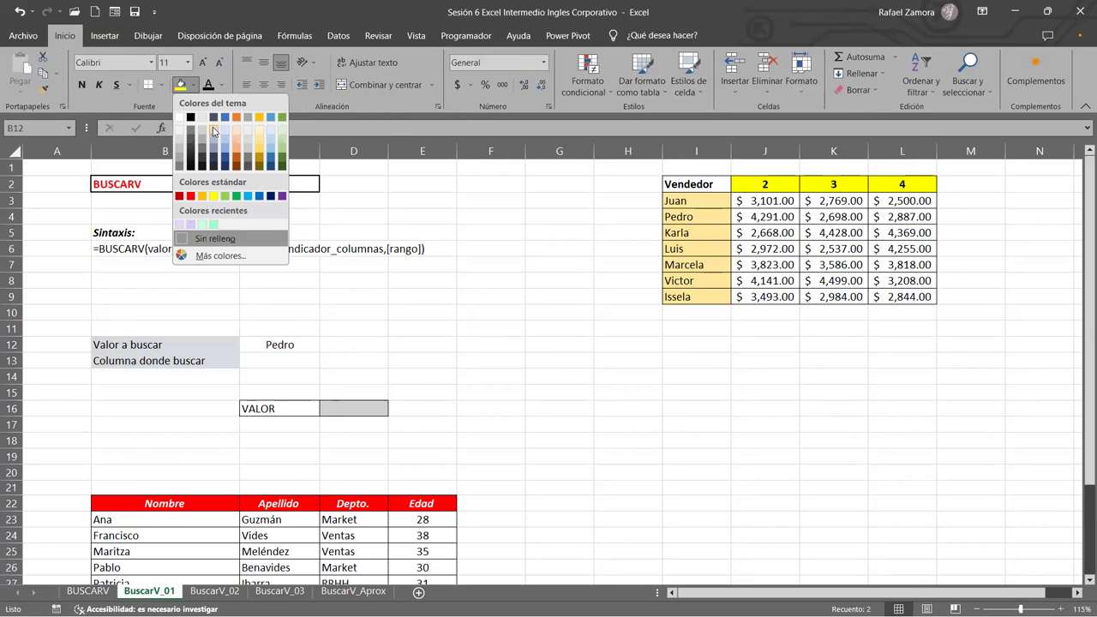
left_click(213, 130)
left_click(159, 85)
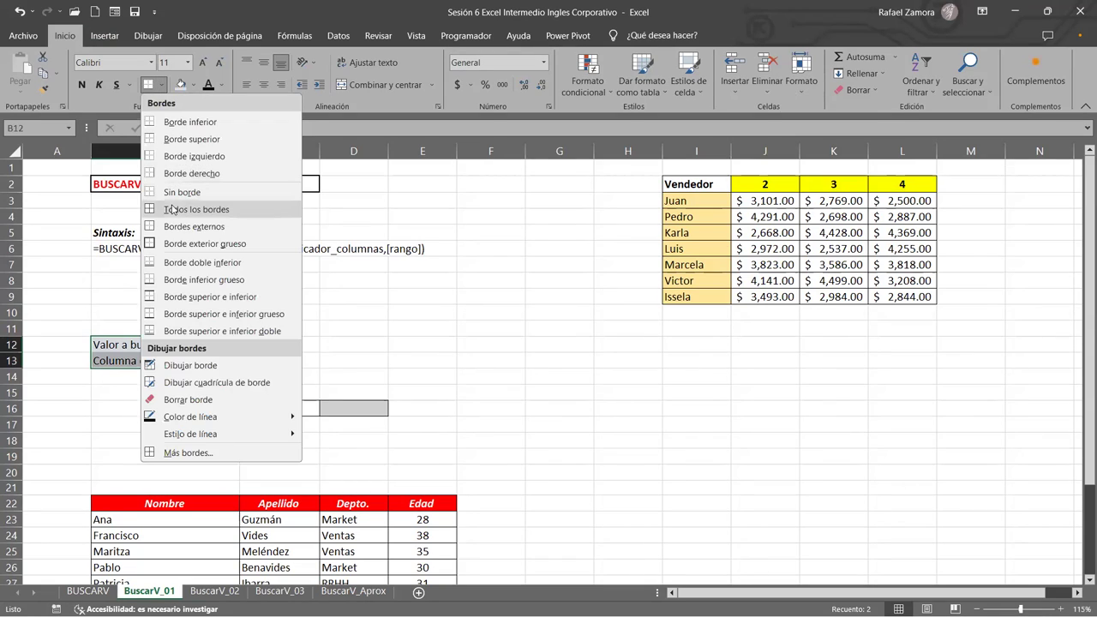
left_click(172, 209)
Step: Enter 2 as the column number in C13
left_click(292, 359)
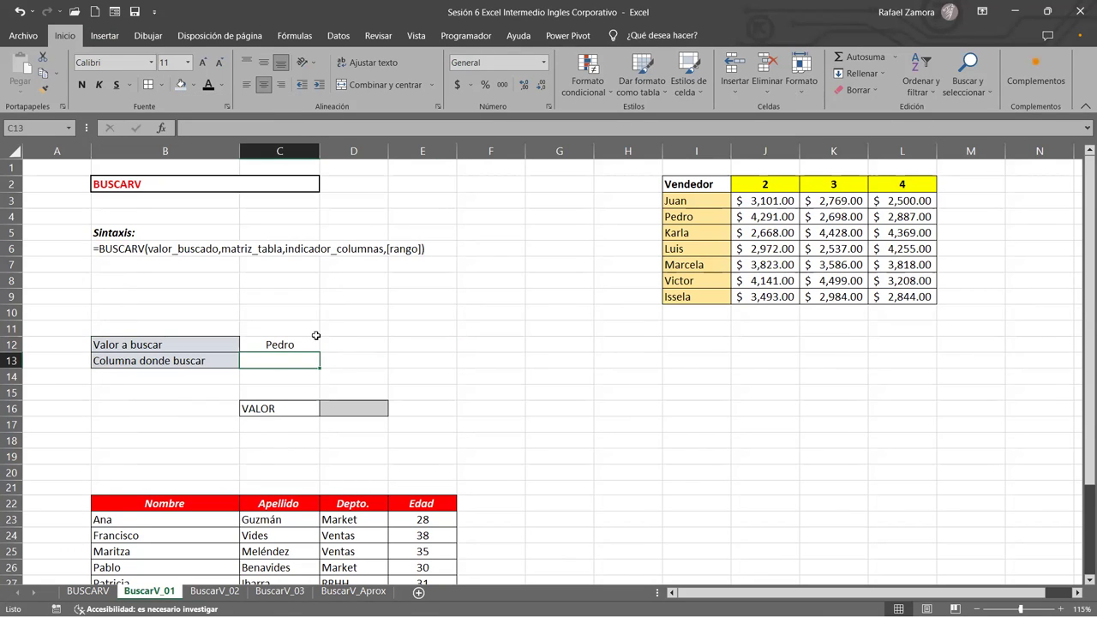
type("2")
left_click(324, 330)
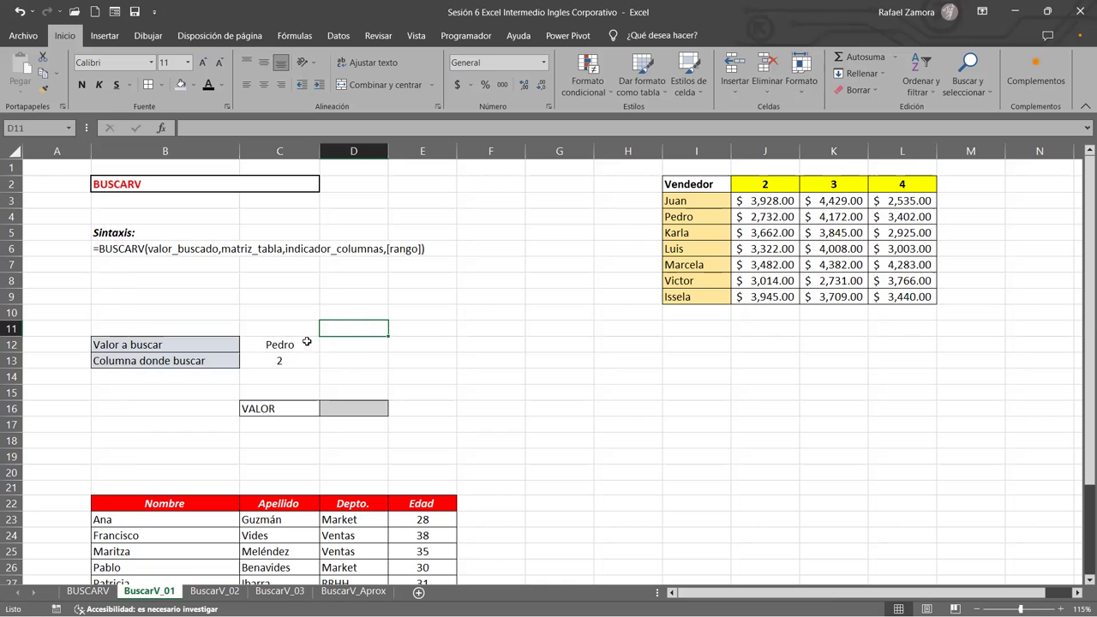
left_click(144, 344)
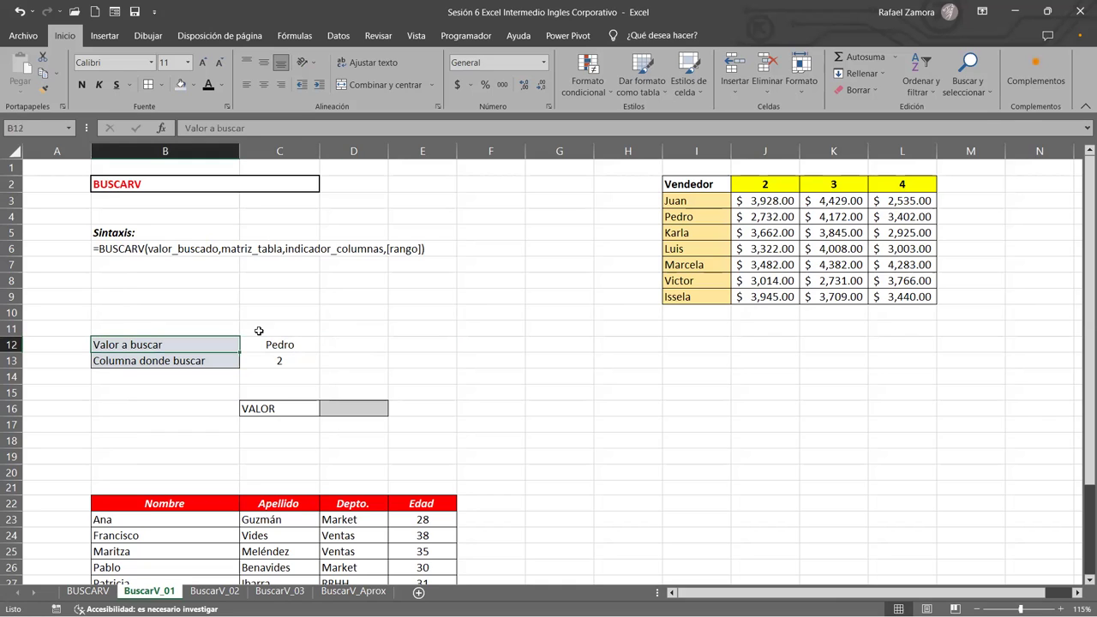
left_click(287, 345)
left_click(161, 363)
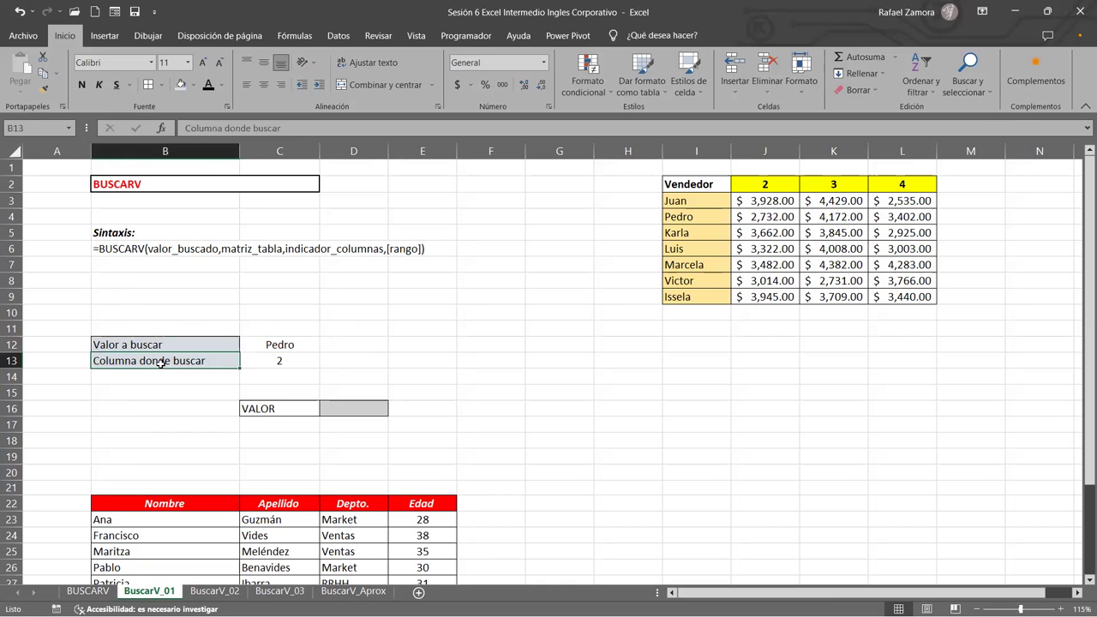
left_click(300, 360)
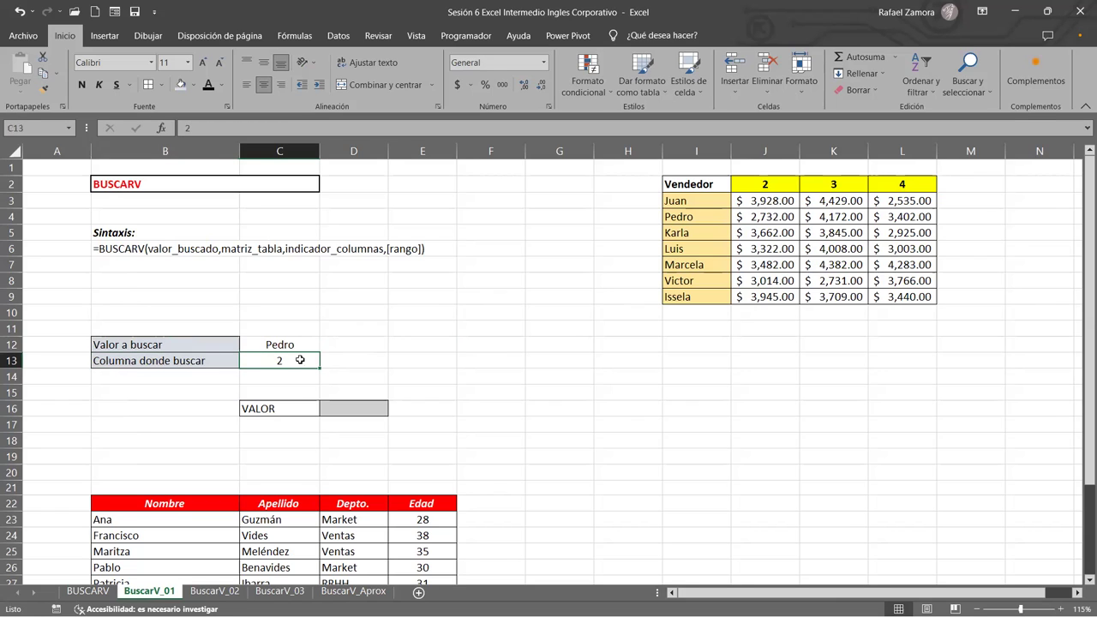
left_click(300, 408)
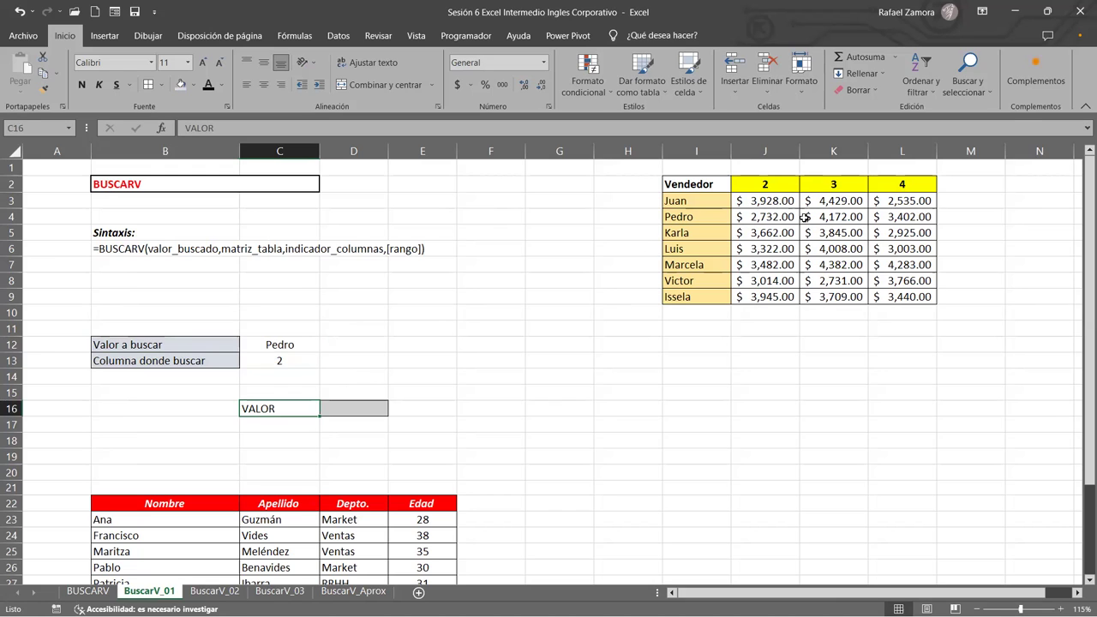
left_click(839, 253)
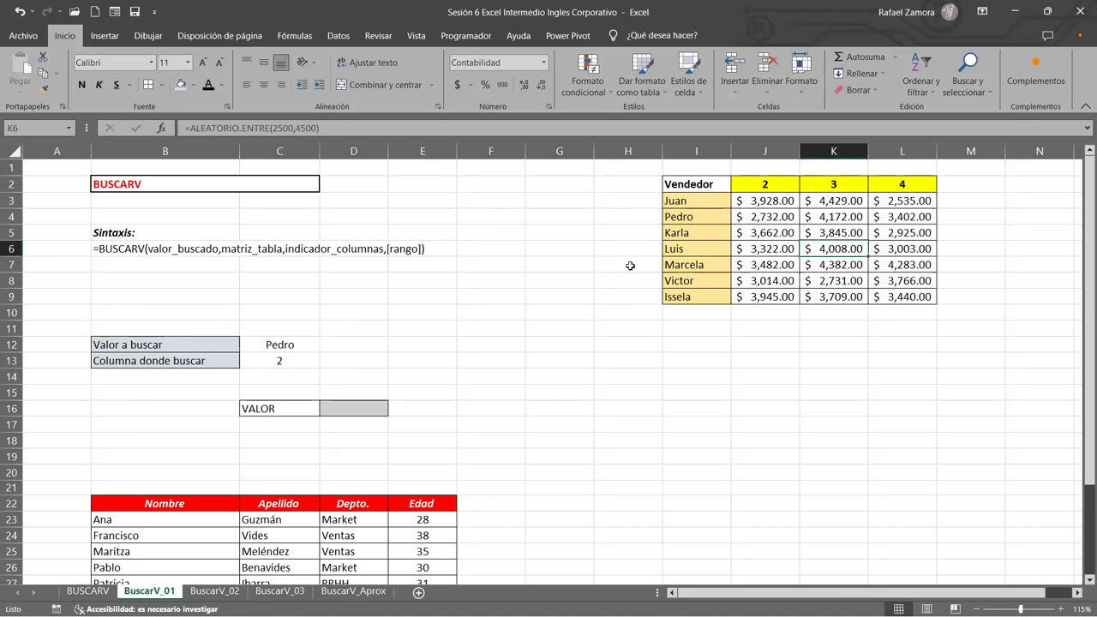
left_click(533, 264)
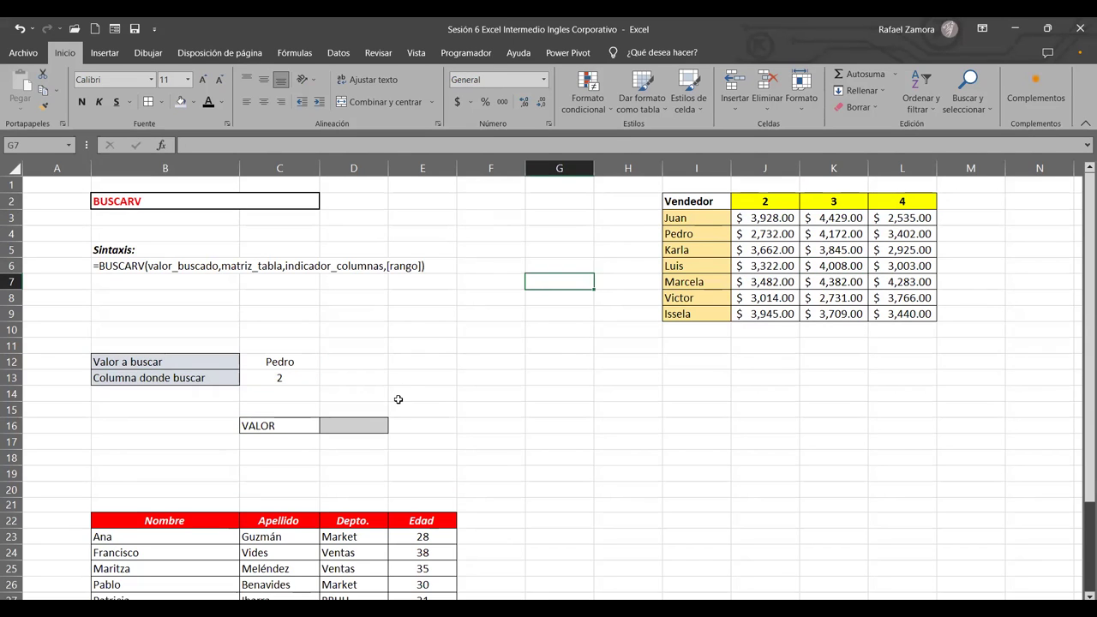
left_click(359, 406)
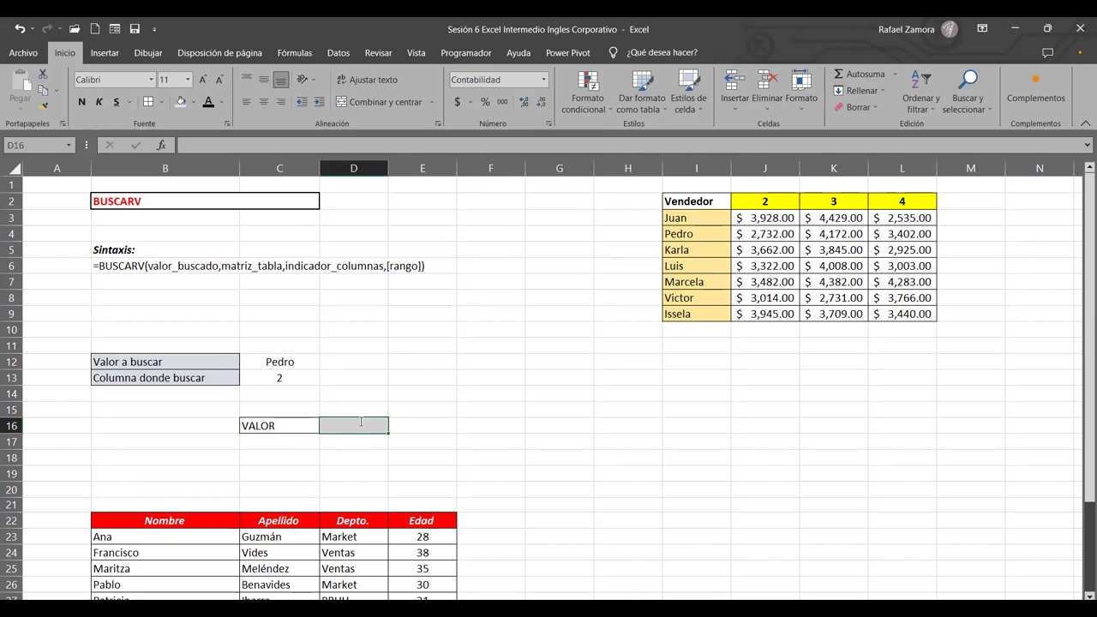
Step: Begin =BUSCARV(C12, in D16, using Pedro as the lookup value
type("=")
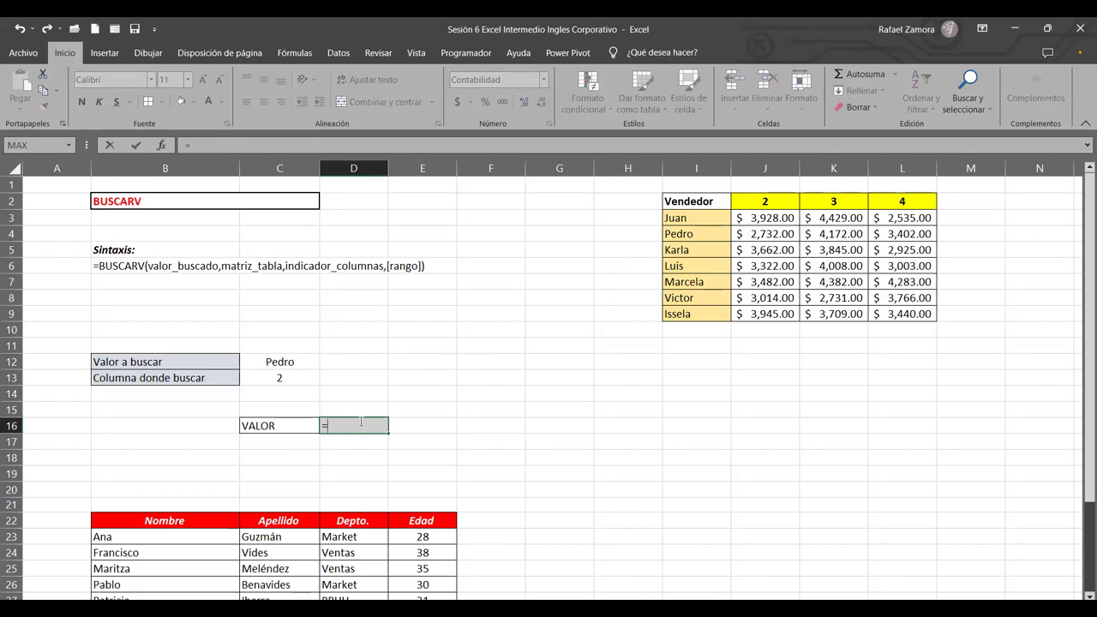
type("busca")
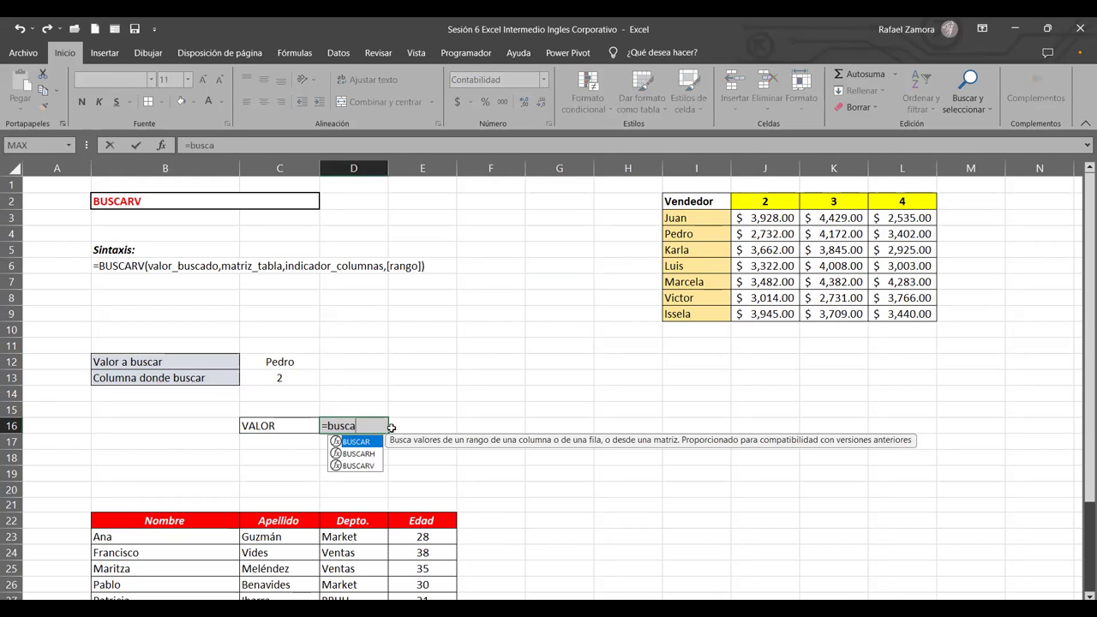
key("Down")
key("Down")
key("Tab")
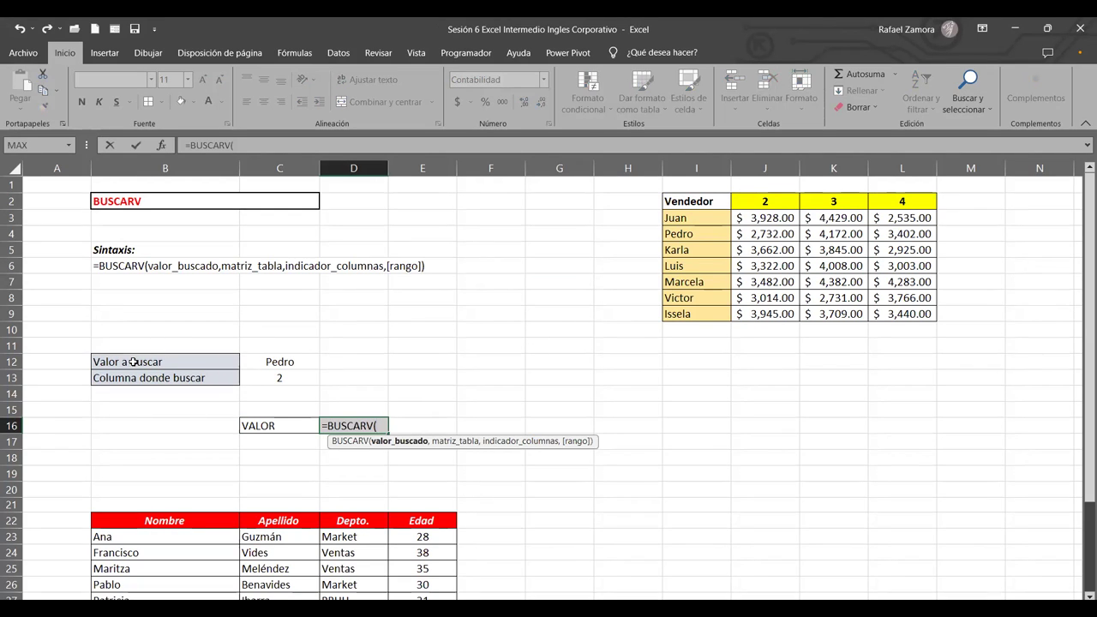
left_click(296, 364)
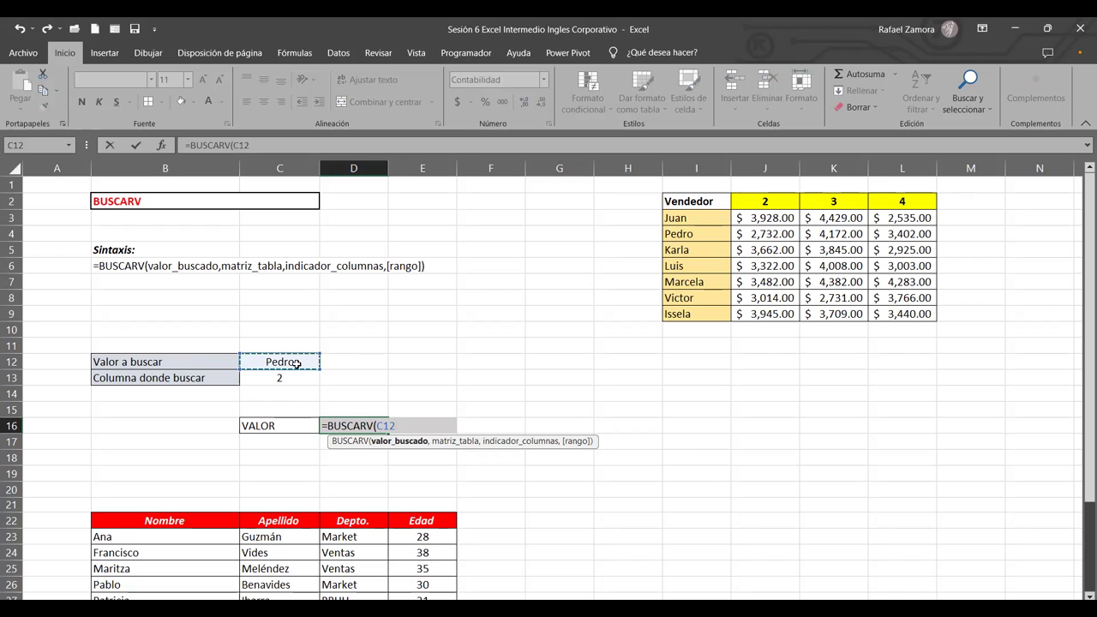
type(",")
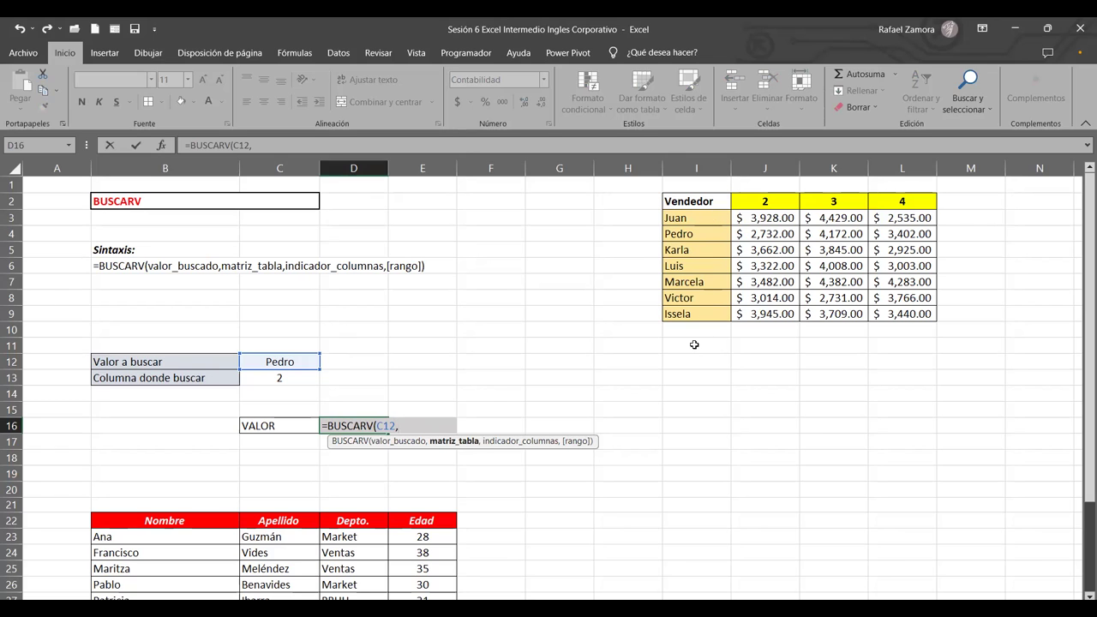
Step: Set the table range to I3:L9 without headers, after briefly trying I2:L9
left_click(684, 216)
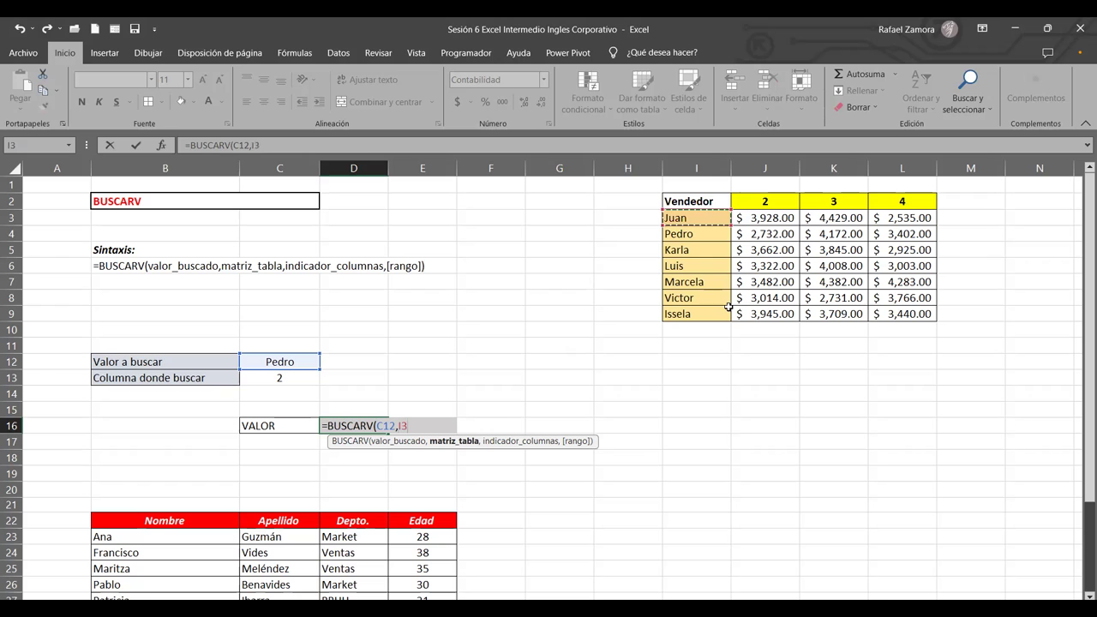
left_click(913, 310, "shift")
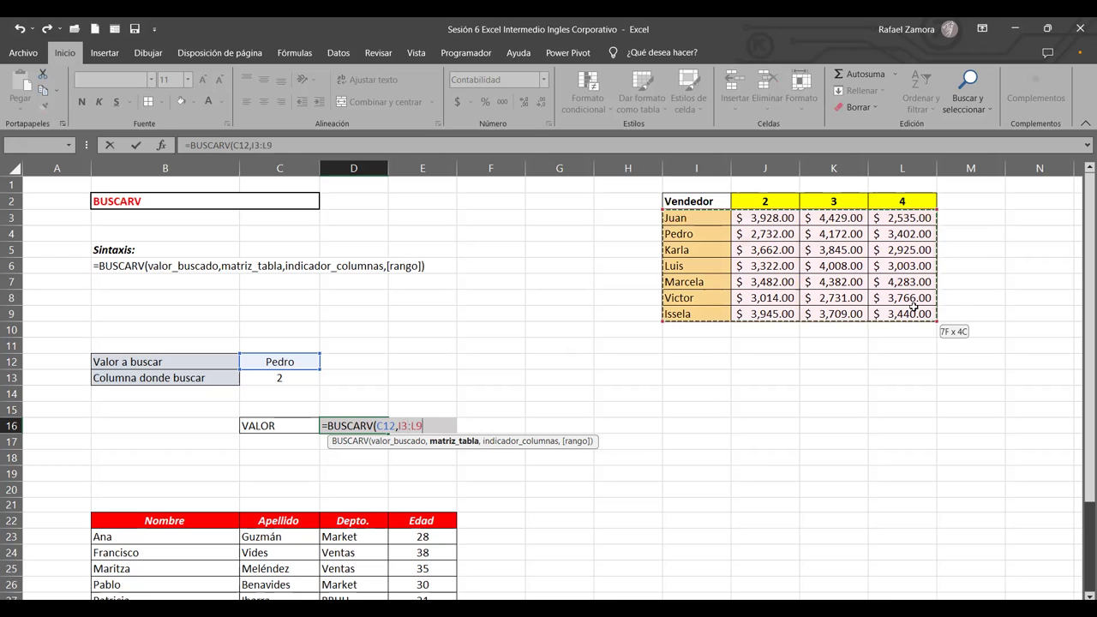
left_click(696, 202)
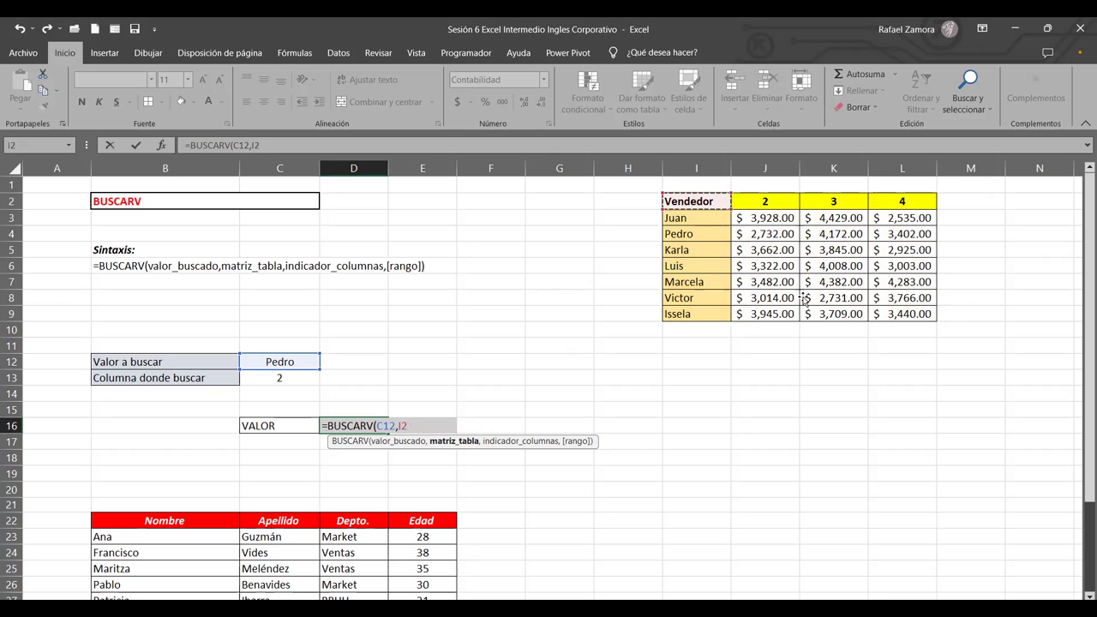
left_click(895, 310, "shift")
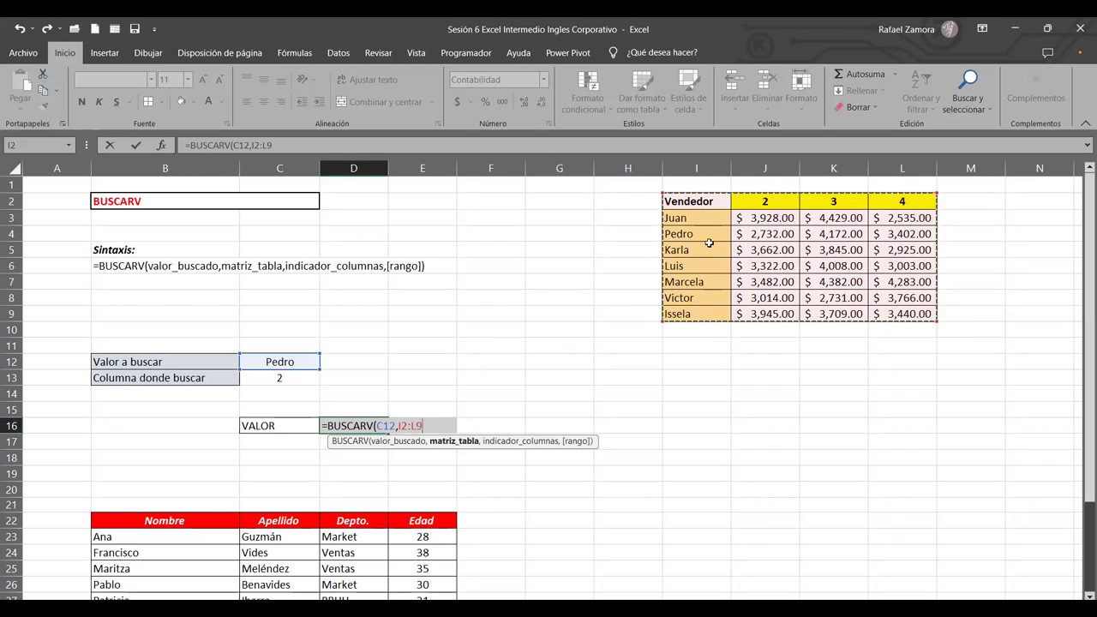
left_click(693, 218)
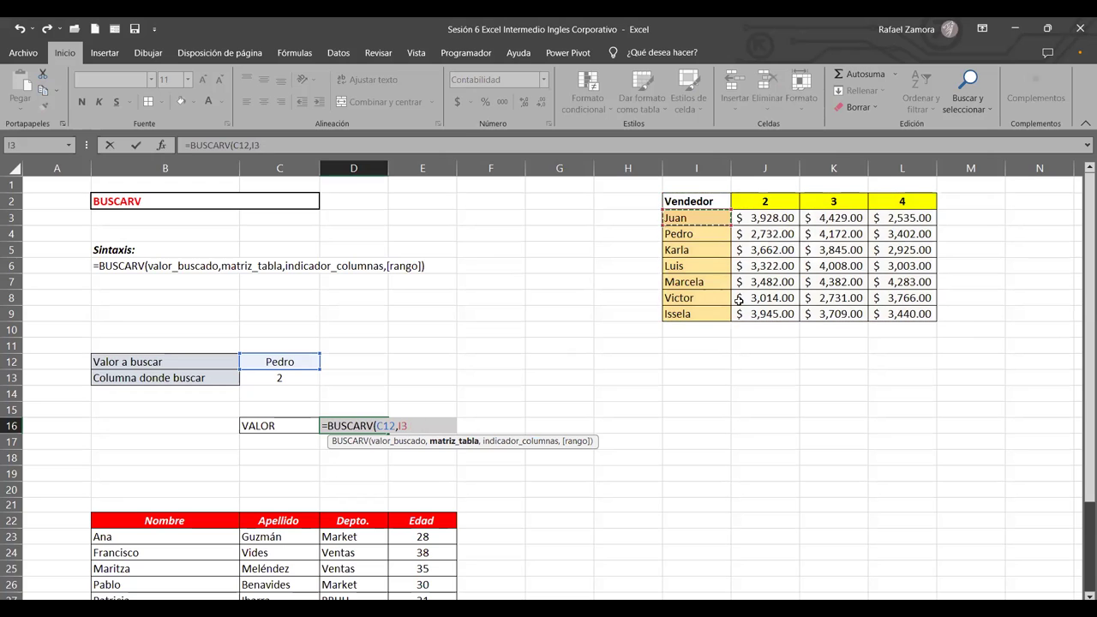
left_click(893, 323, "shift")
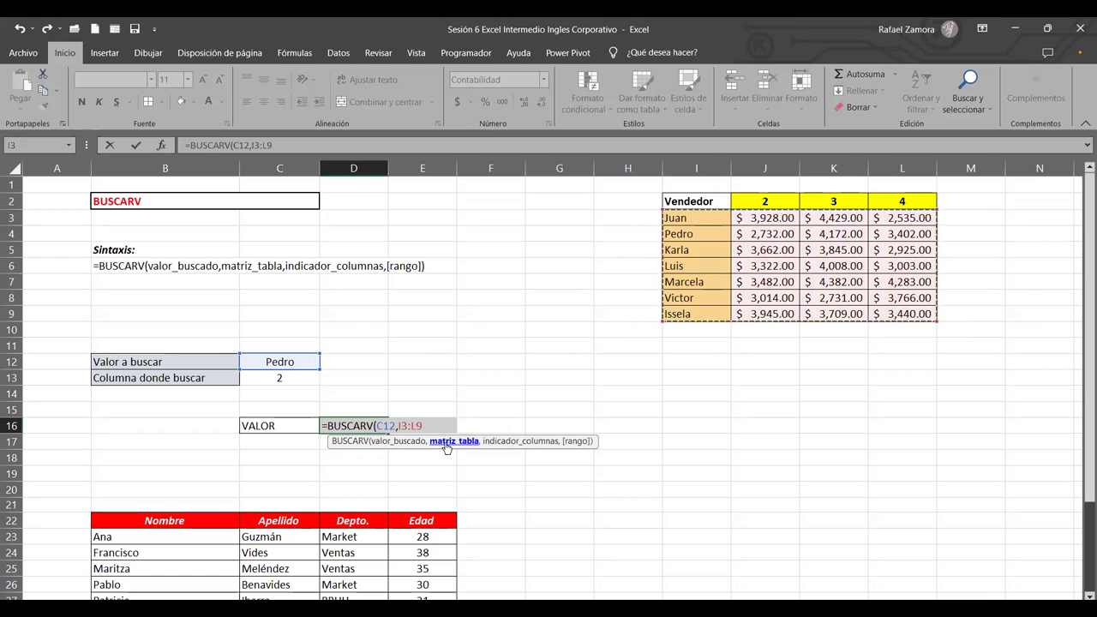
type(",")
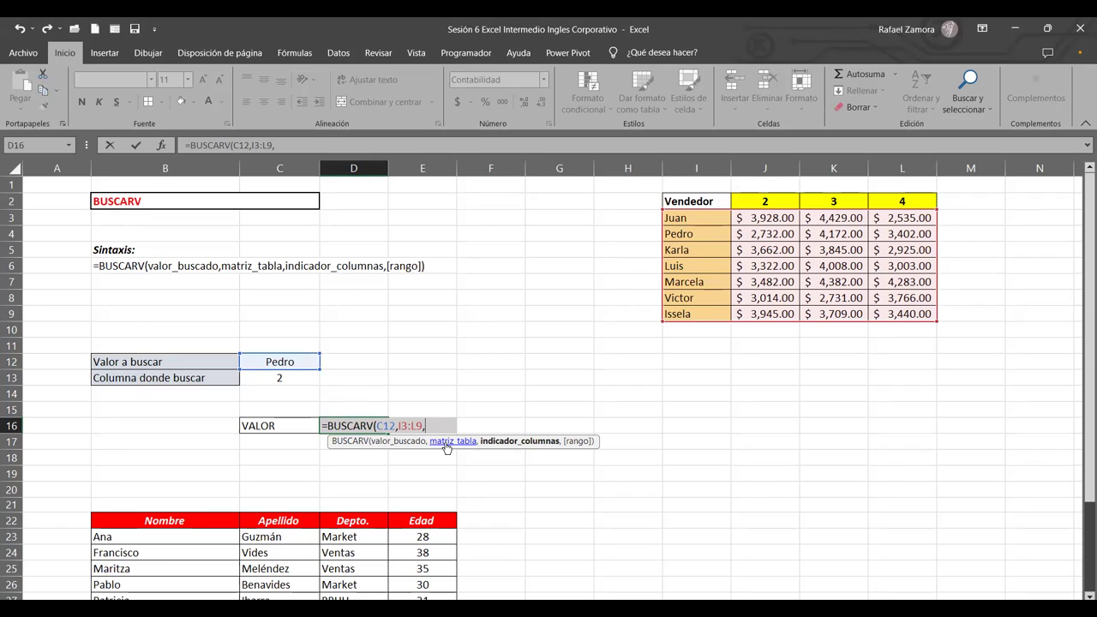
Step: Finish D16 as =BUSCARV(C12,I3:L9,C13,FALSO), with C13 as column and FALSO for exact match, and enter it
left_click(283, 379)
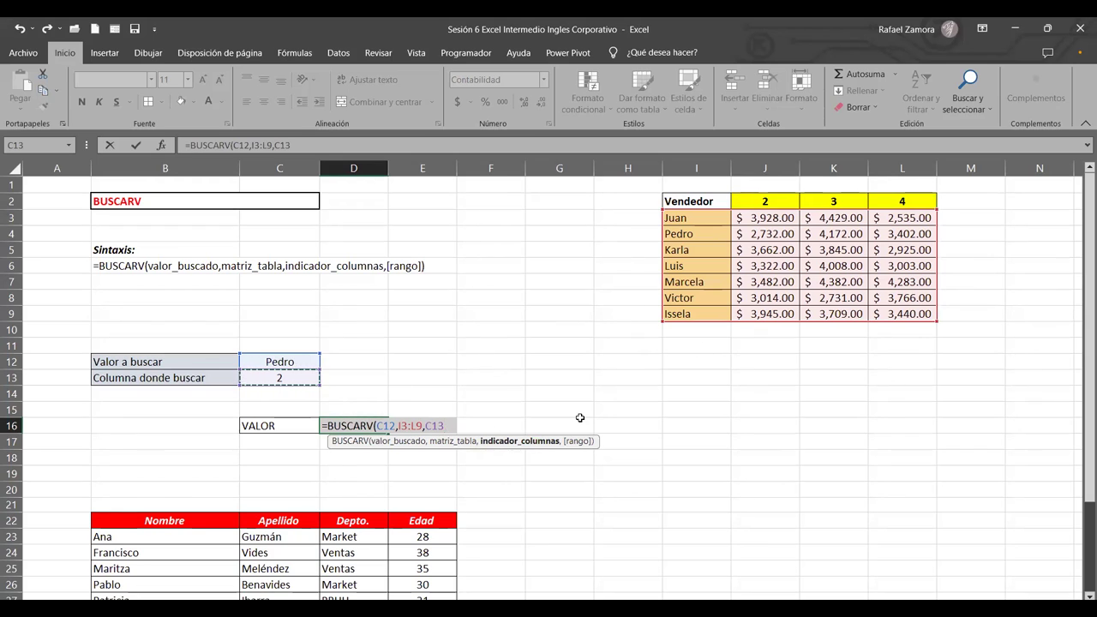
type(",")
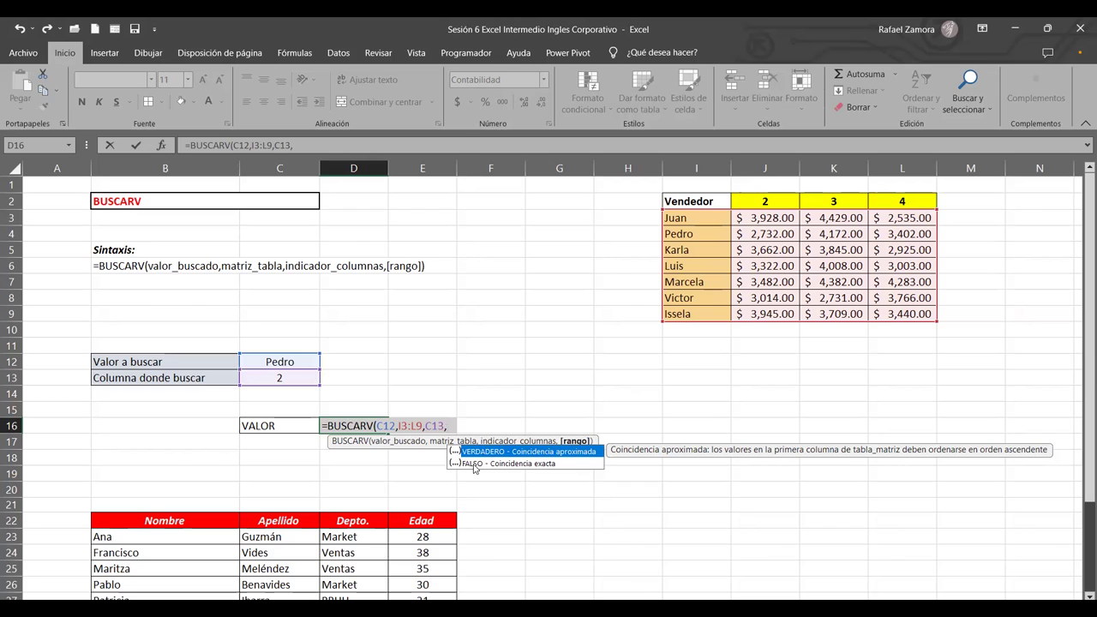
left_click(474, 464)
key("Tab")
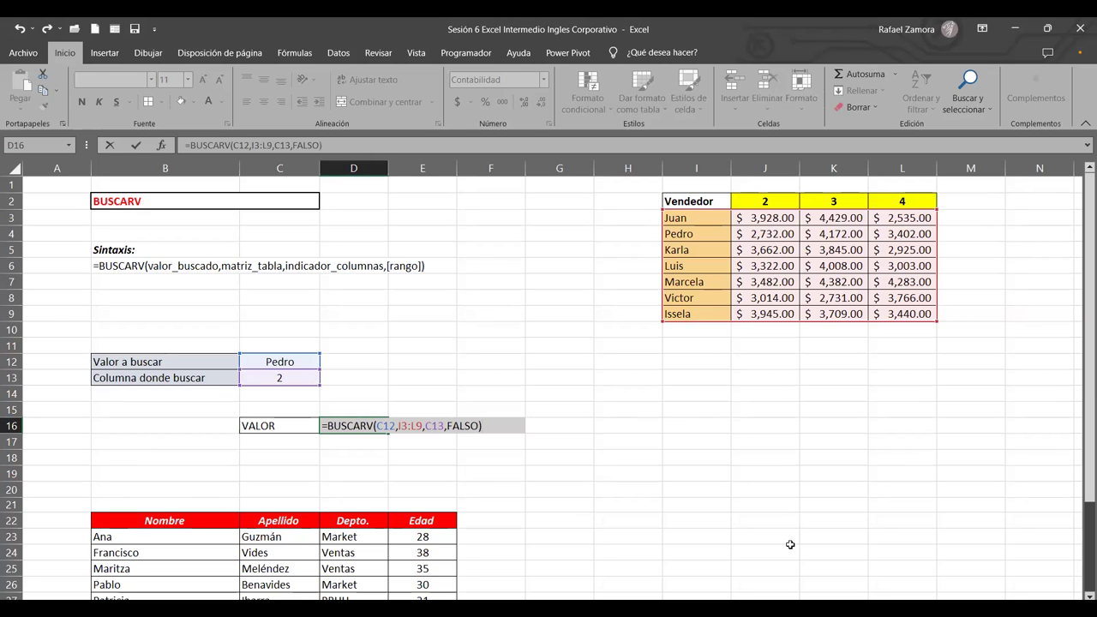
key("Return")
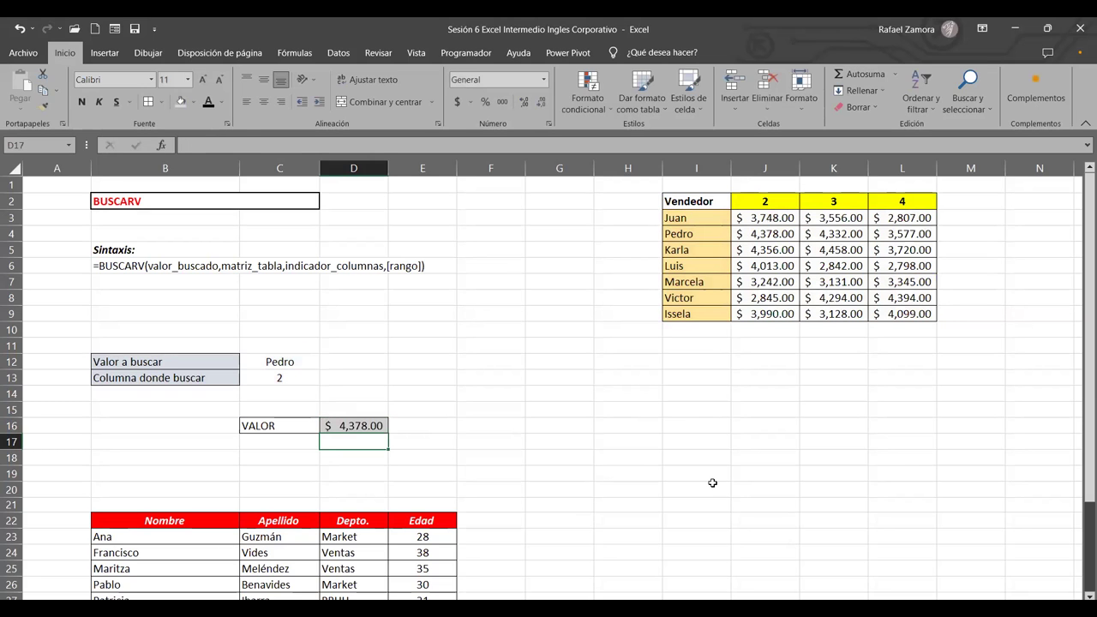
Step: Highlight the lookup inputs C12:C13 and Pedro's sales row while explaining the lookup
mouse_move(181, 363)
left_mouse_down()
mouse_move(251, 350)
mouse_move(287, 365)
left_mouse_up()
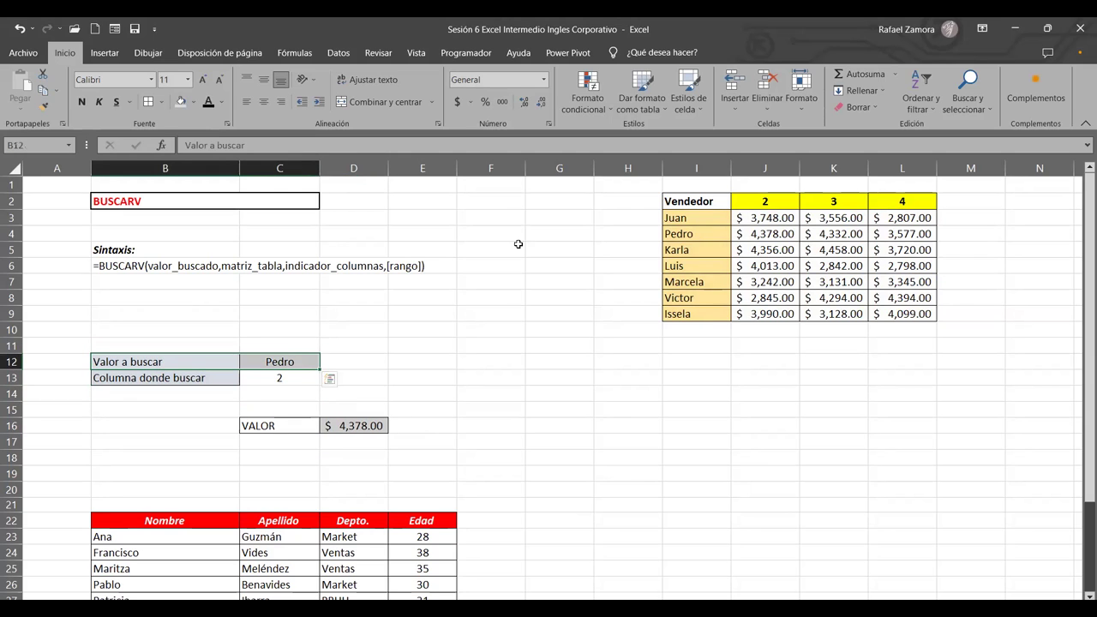
left_click_drag(711, 237, 918, 233)
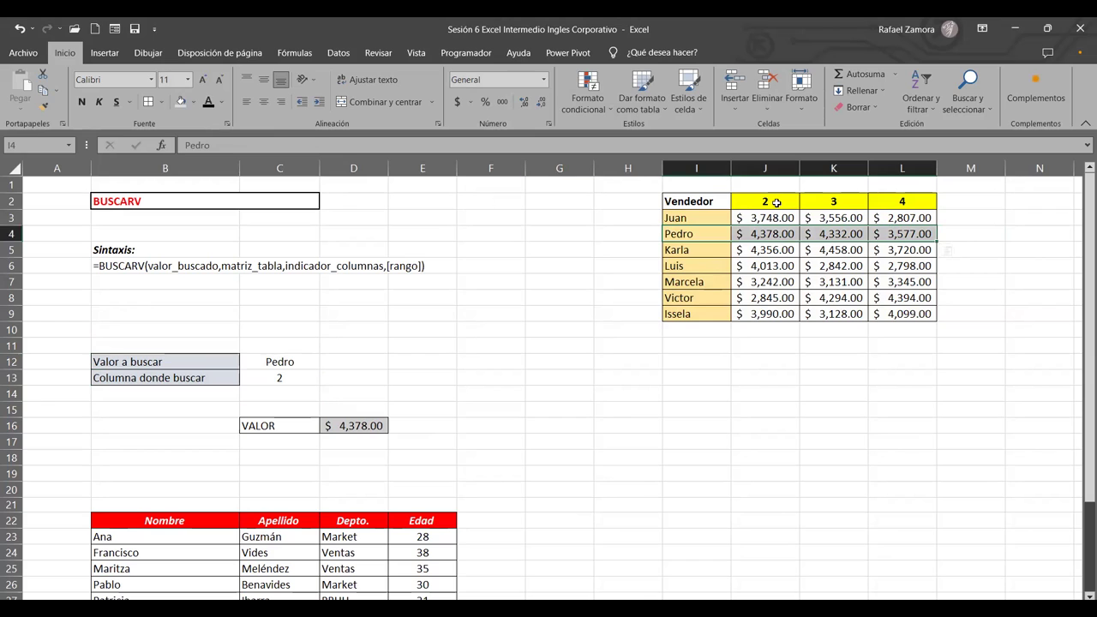
left_click(777, 234)
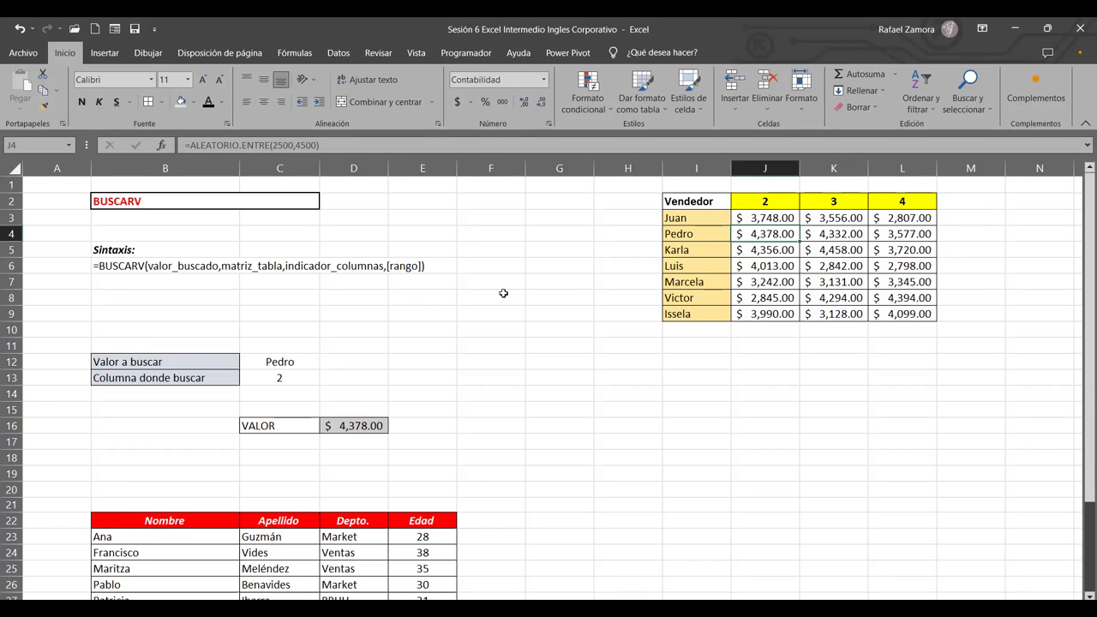
left_click(472, 311)
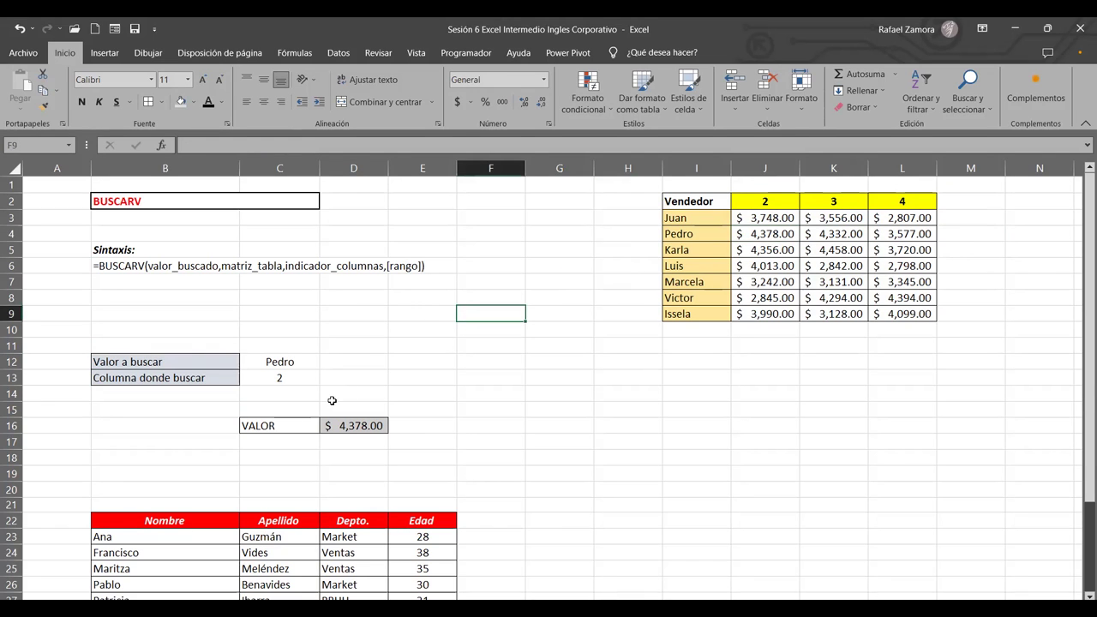
left_click(217, 361)
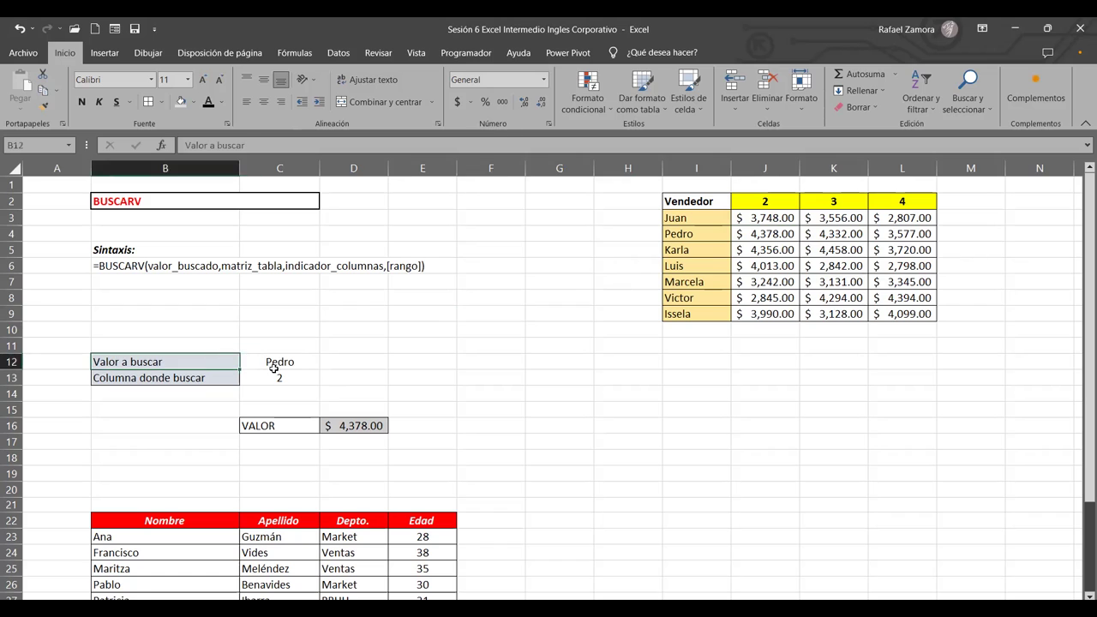
left_click(276, 368)
left_click_drag(276, 368, 278, 378)
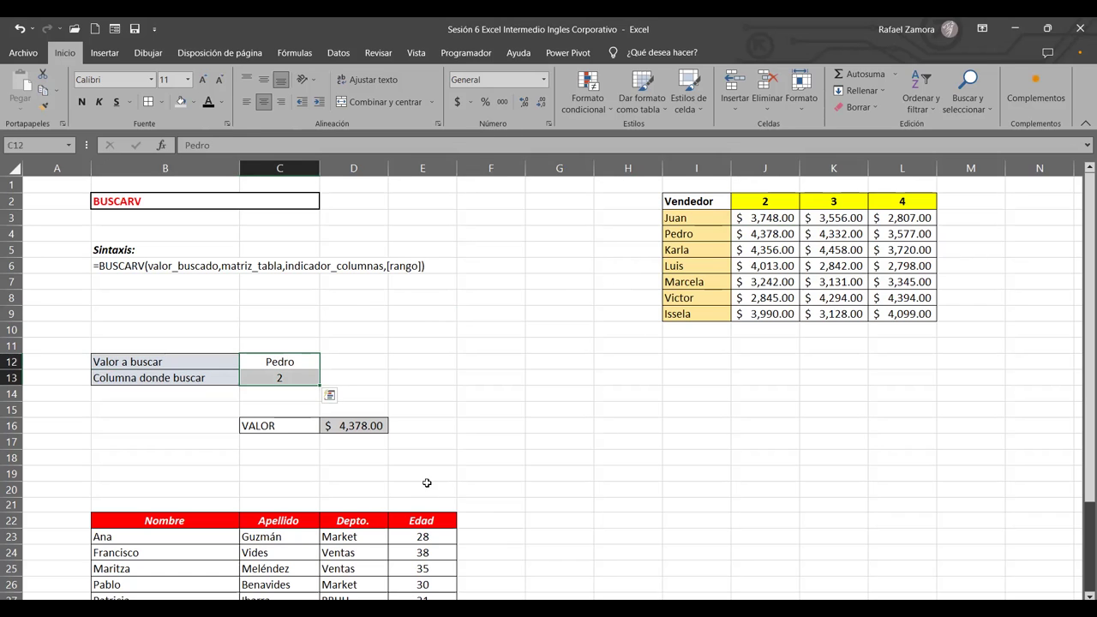
left_click(445, 414)
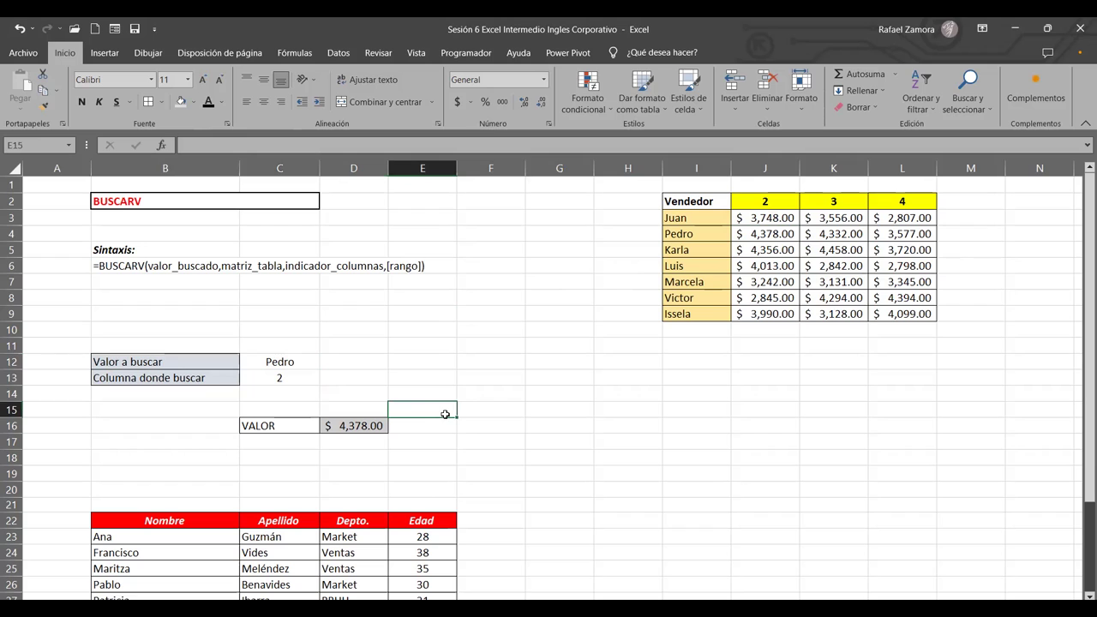
left_click(619, 407)
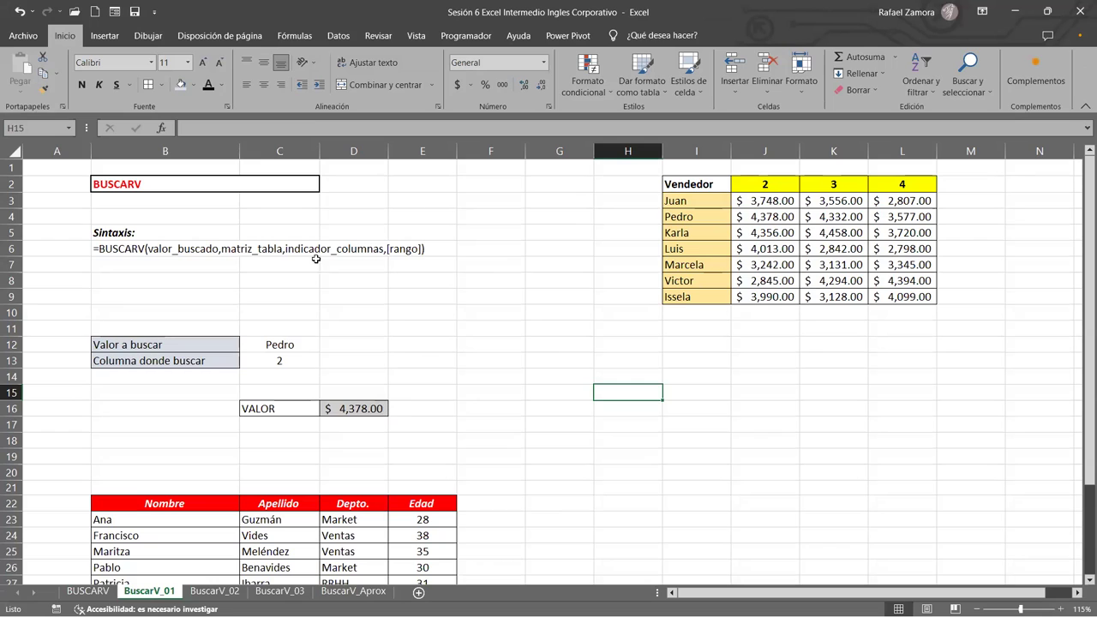
Step: Clear the VALOR result from D13:D19, then select the labels B12:B13
left_click(216, 351)
left_click_drag(216, 351, 216, 360)
left_click(462, 392)
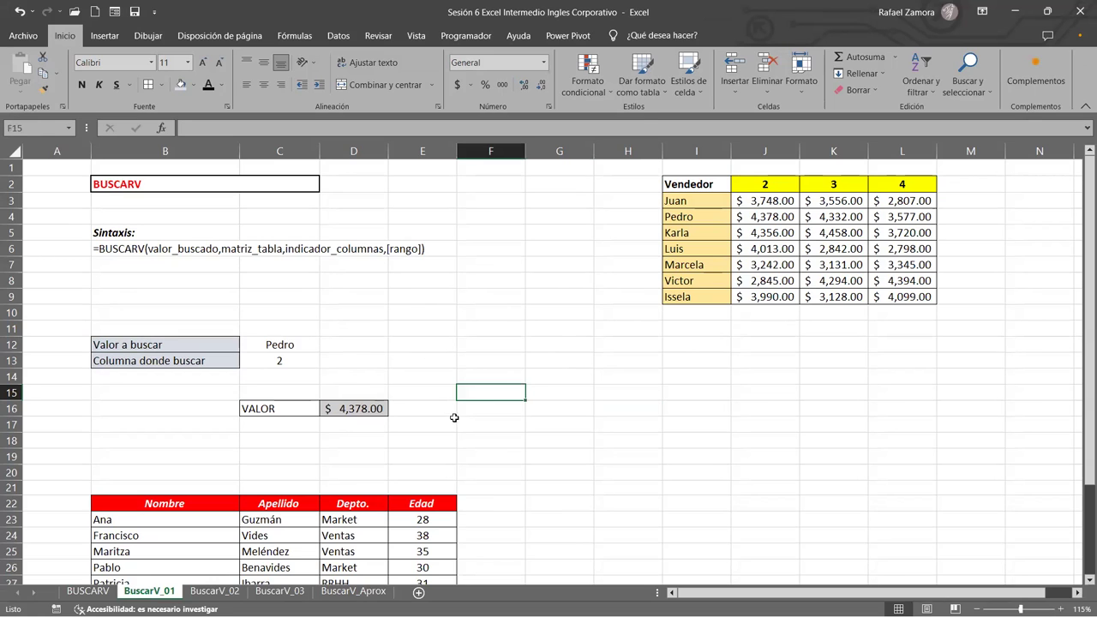
left_click_drag(354, 360, 375, 454)
key("Delete")
left_click(489, 401)
left_click_drag(191, 344, 190, 361)
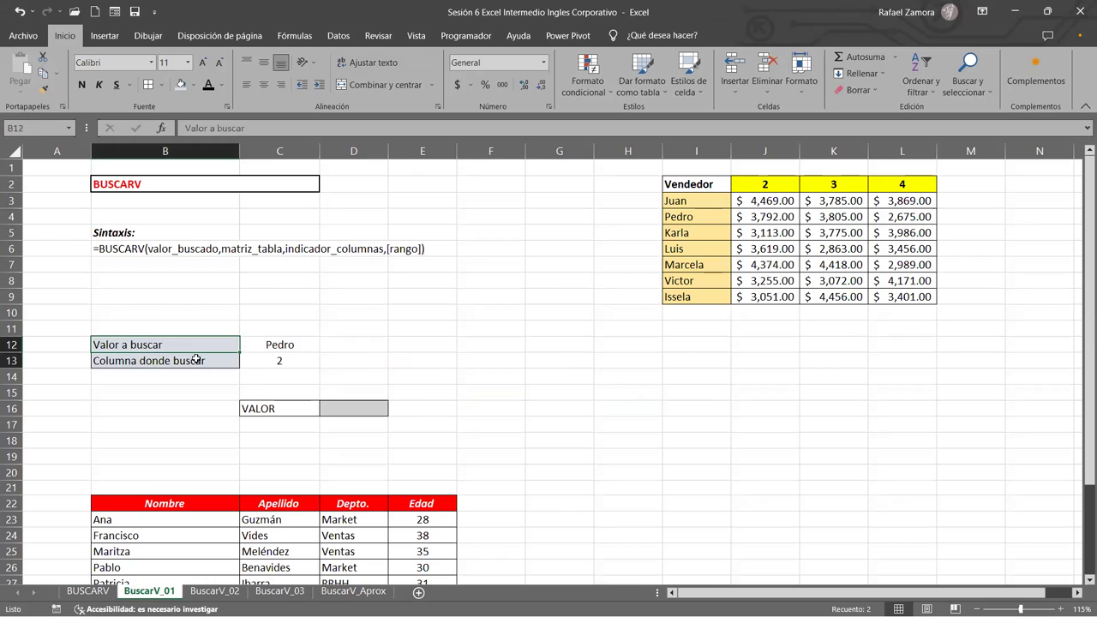
Step: Bold the input values Pedro and 2 in C12:C13
left_click(195, 85)
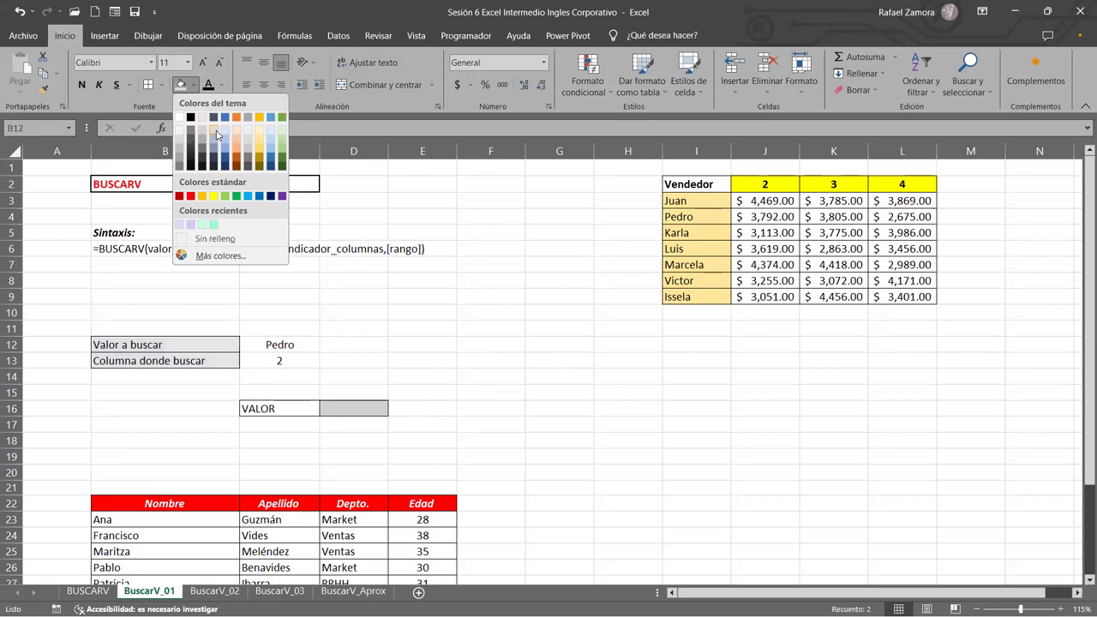
left_click(274, 345)
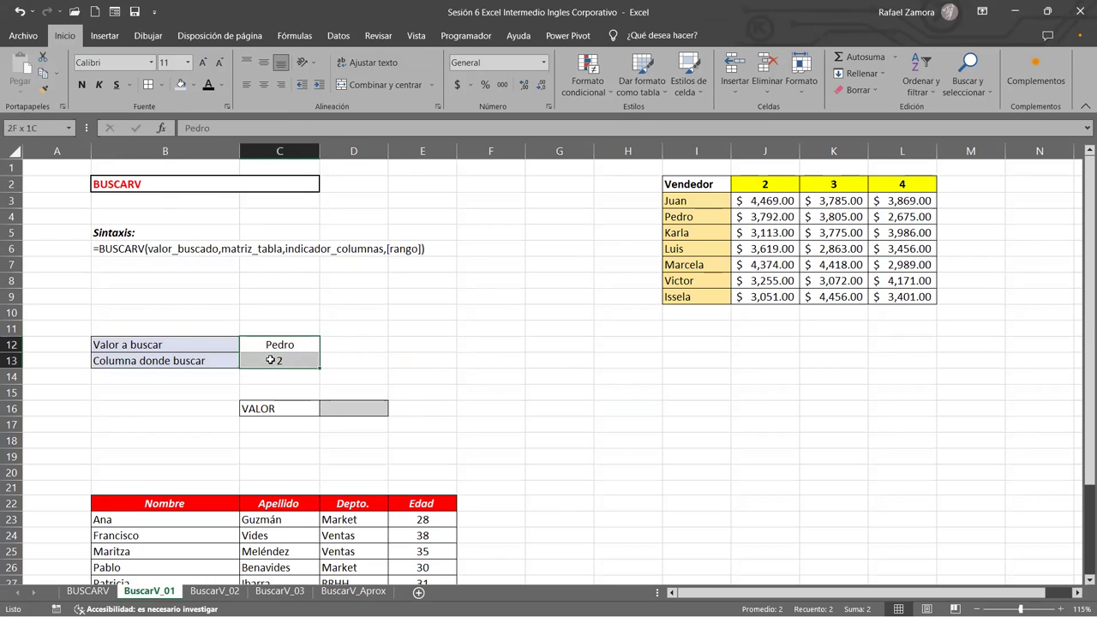
left_click_drag(274, 345, 278, 359)
key("ctrl+n")
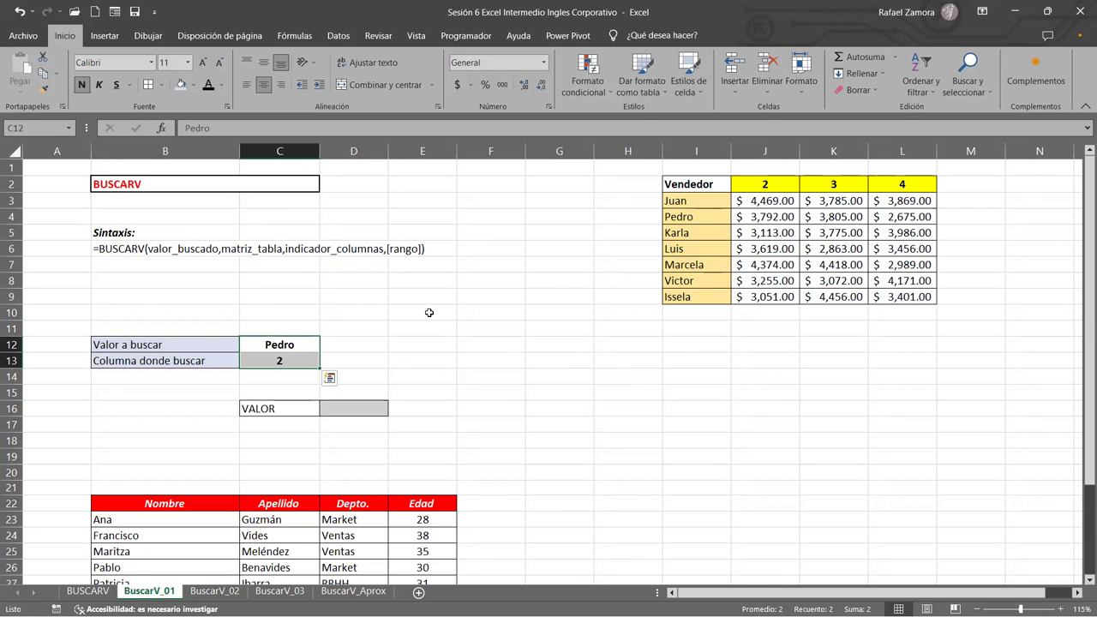
Step: Italicize the labels Valor a buscar and Columna donde buscar in B12:B13
left_click(429, 311)
left_click_drag(197, 343, 192, 360)
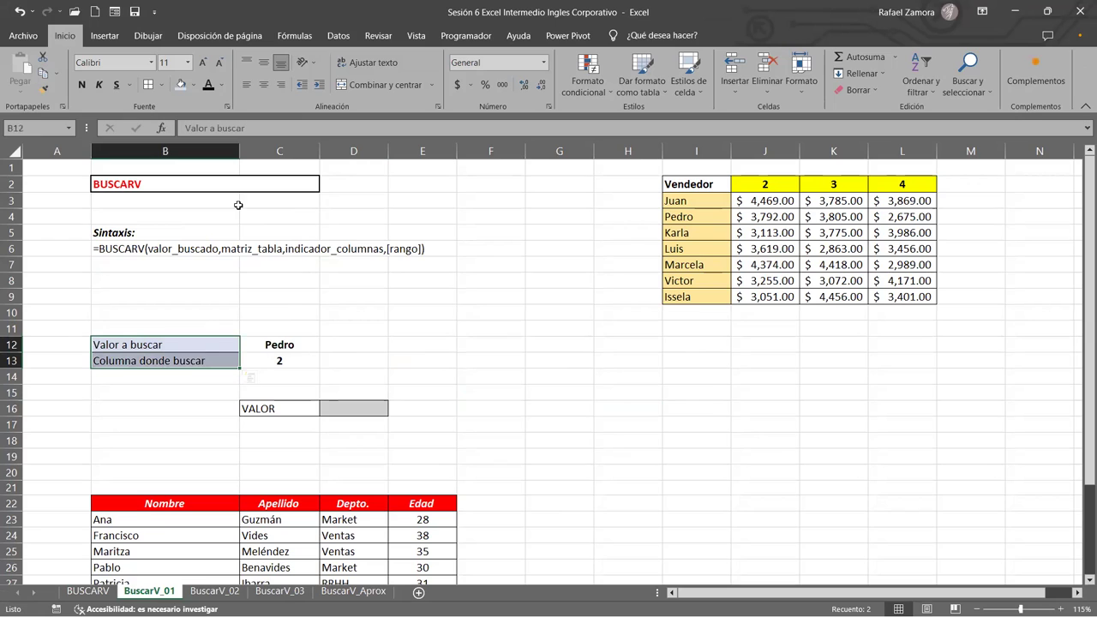
key("ctrl+k")
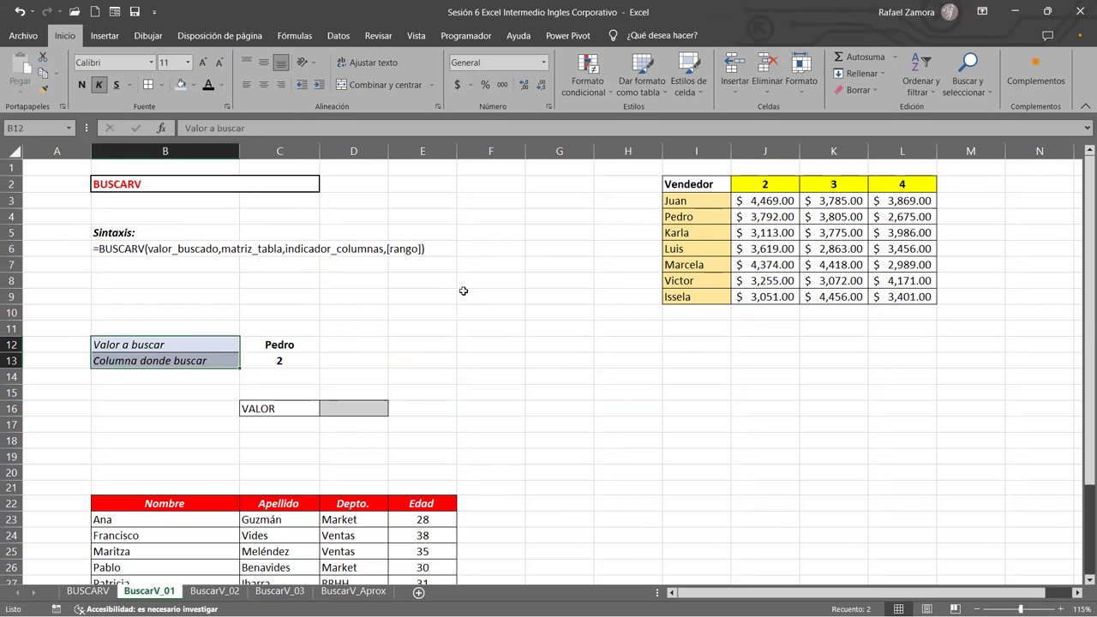
left_click(305, 351)
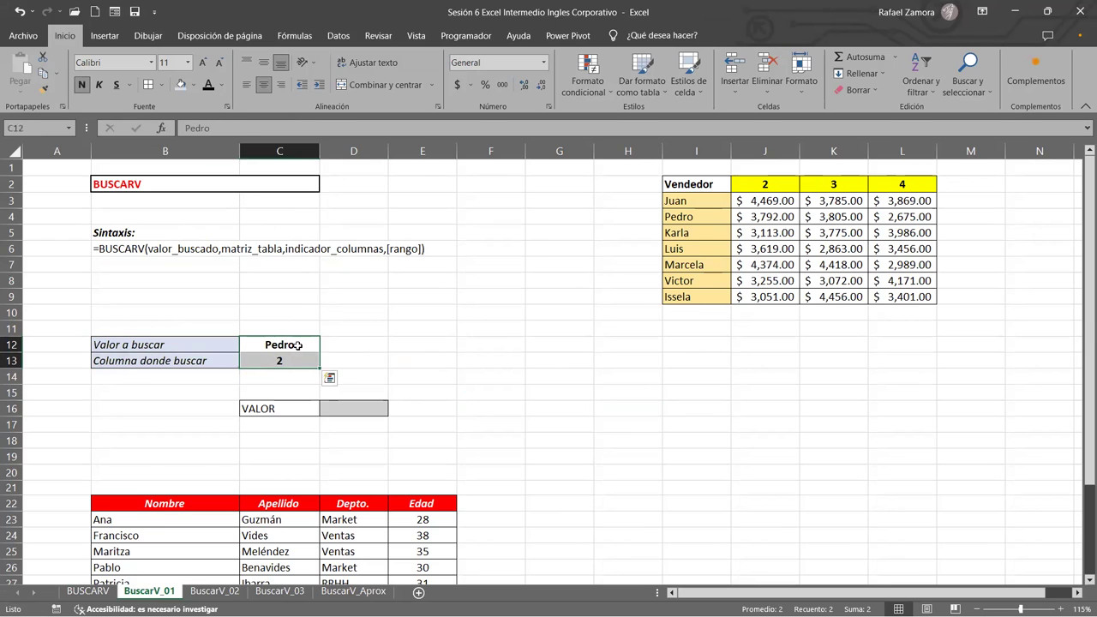
left_click(279, 360)
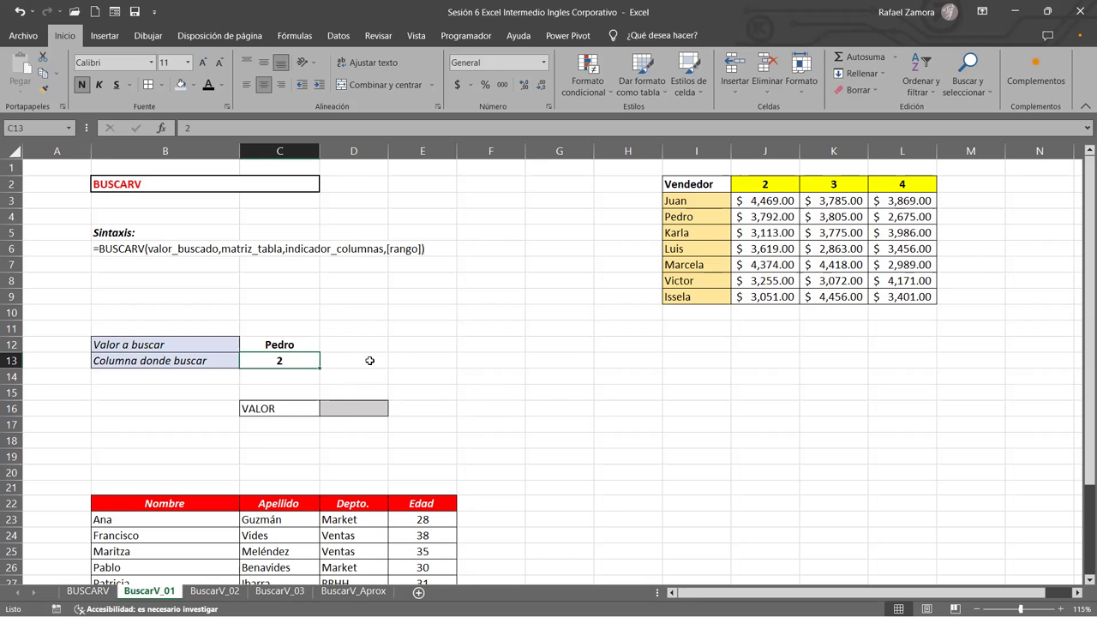
left_click(369, 360)
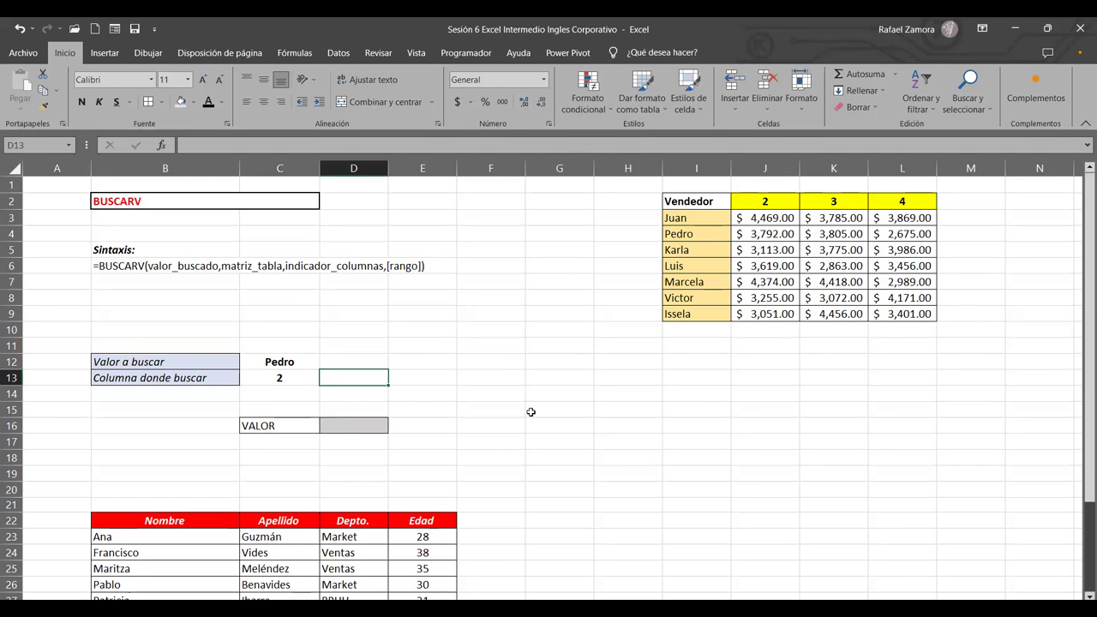
Step: In D16, start =BUSCARV( with C12 (Pedro) as the lookup value, followed by a comma
left_click(338, 428)
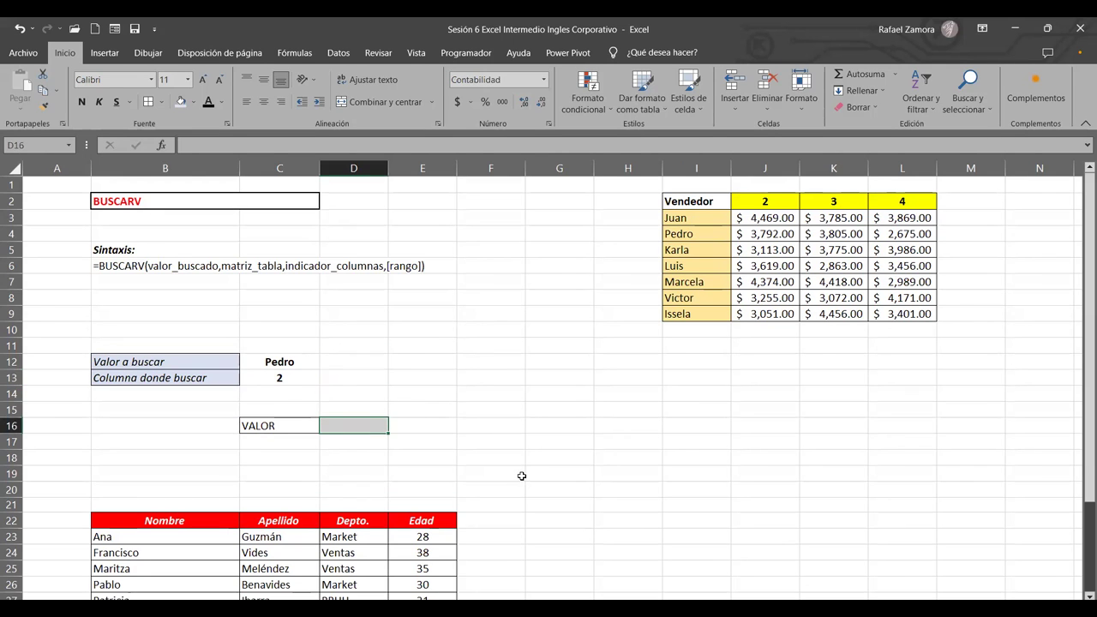
type("=")
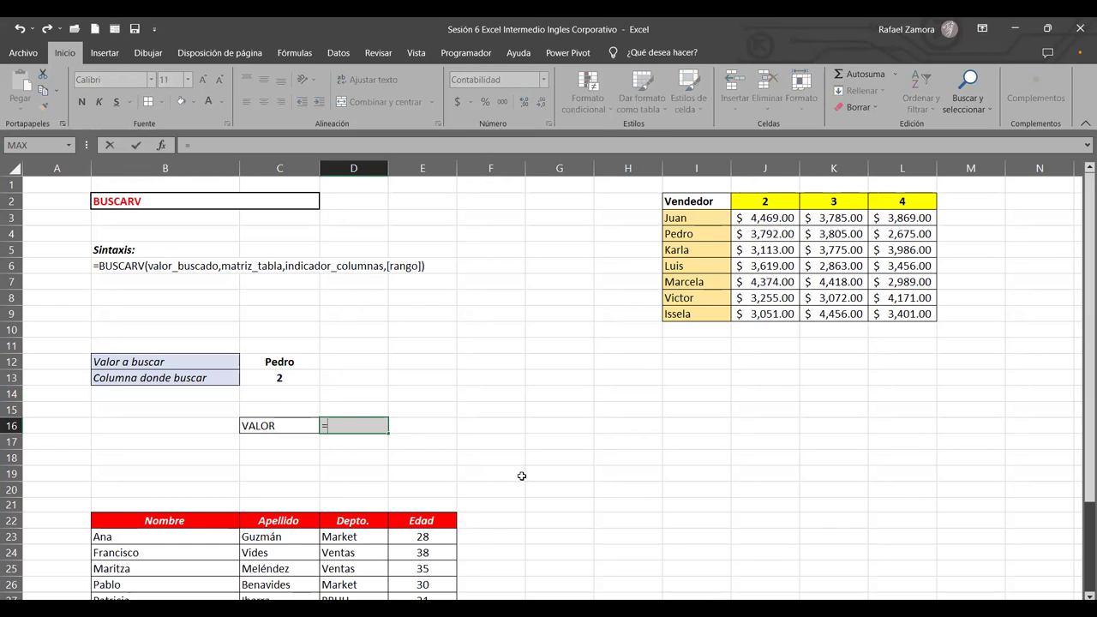
type("bus")
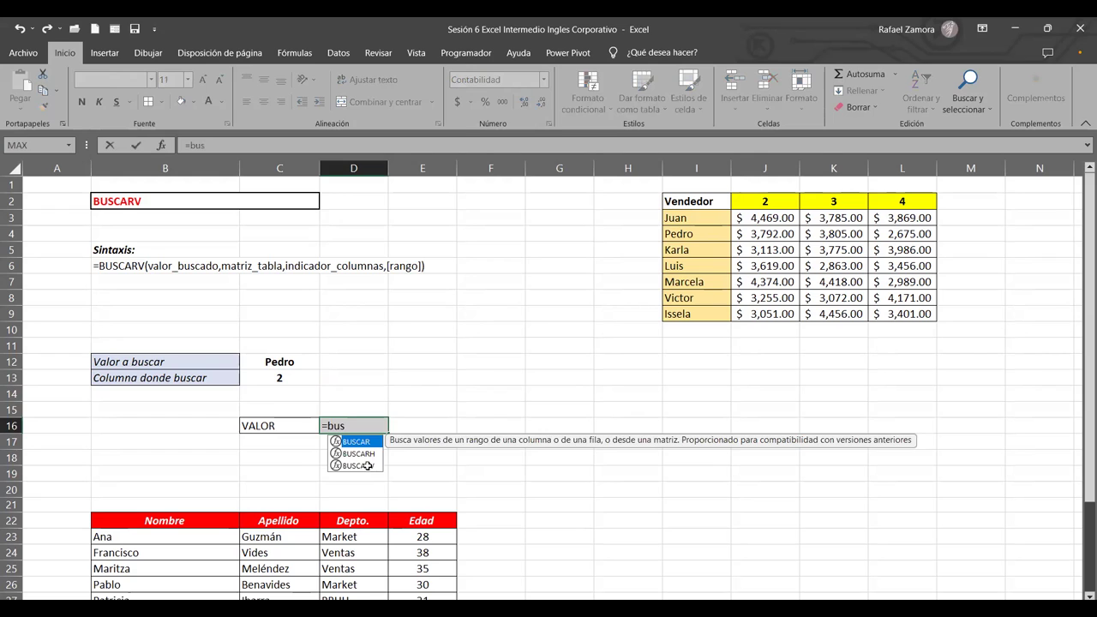
double_click(358, 466)
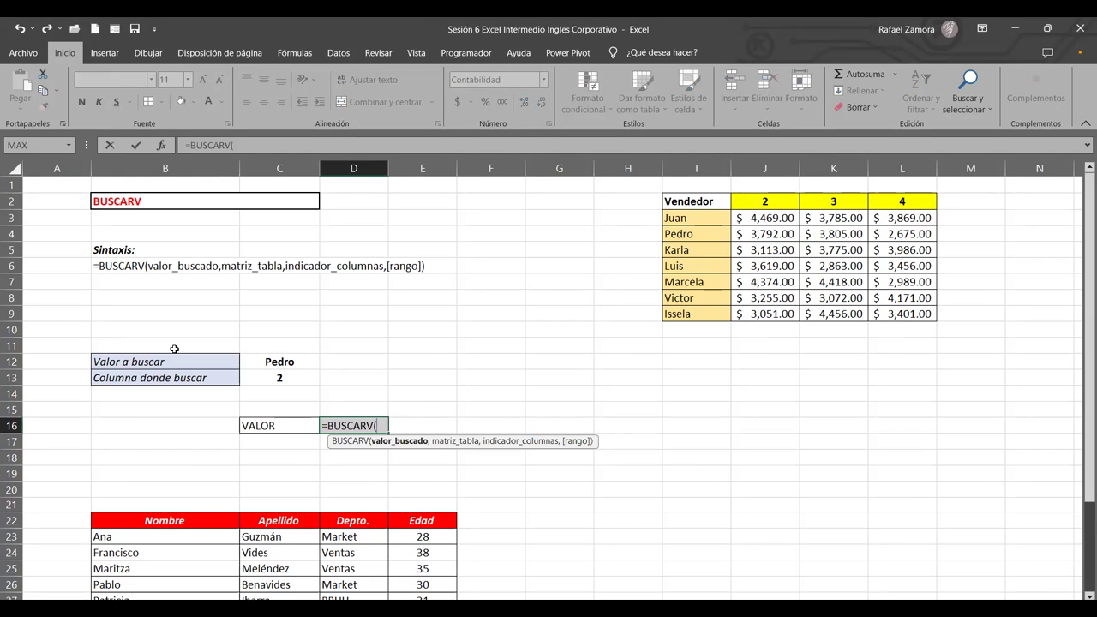
left_click(281, 360)
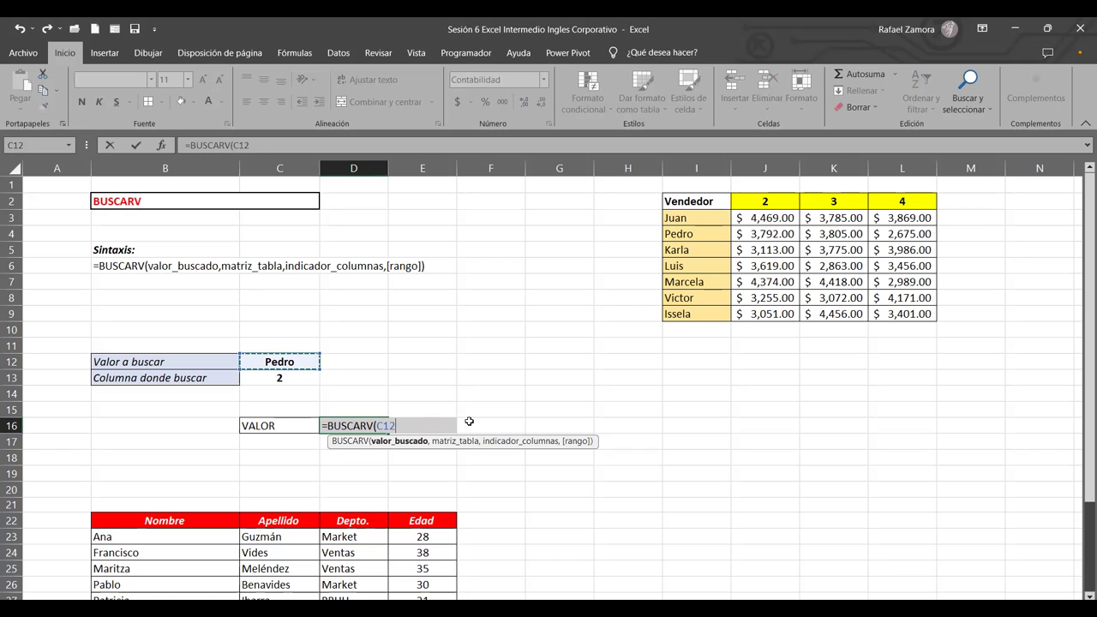
key("BackSpace")
key("BackSpace")
key("BackSpace")
type("\"Ped")
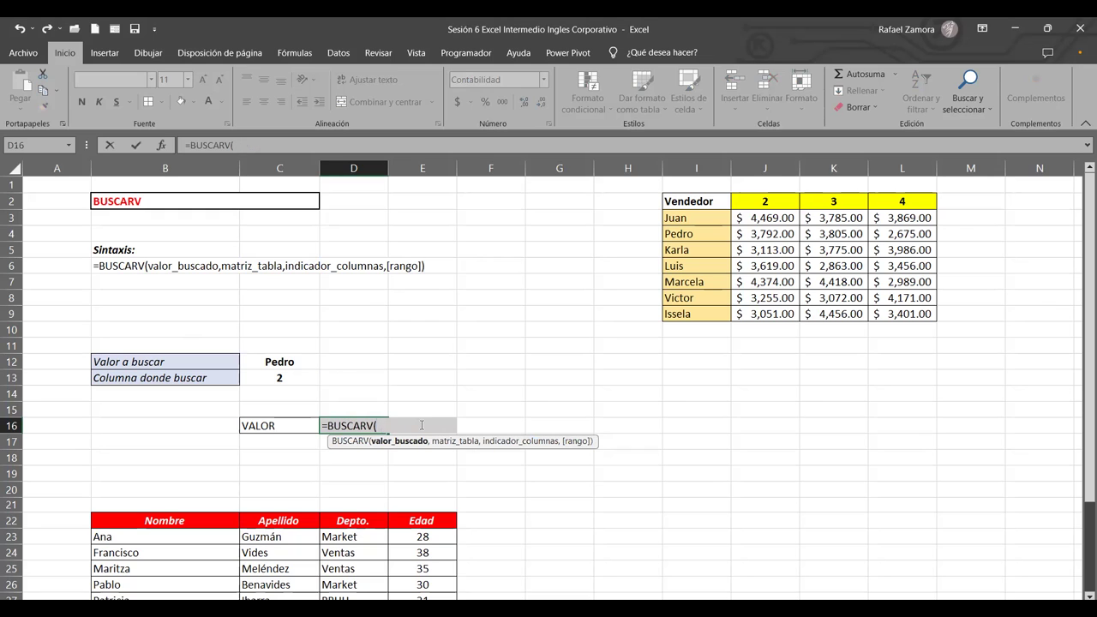
left_click(282, 363)
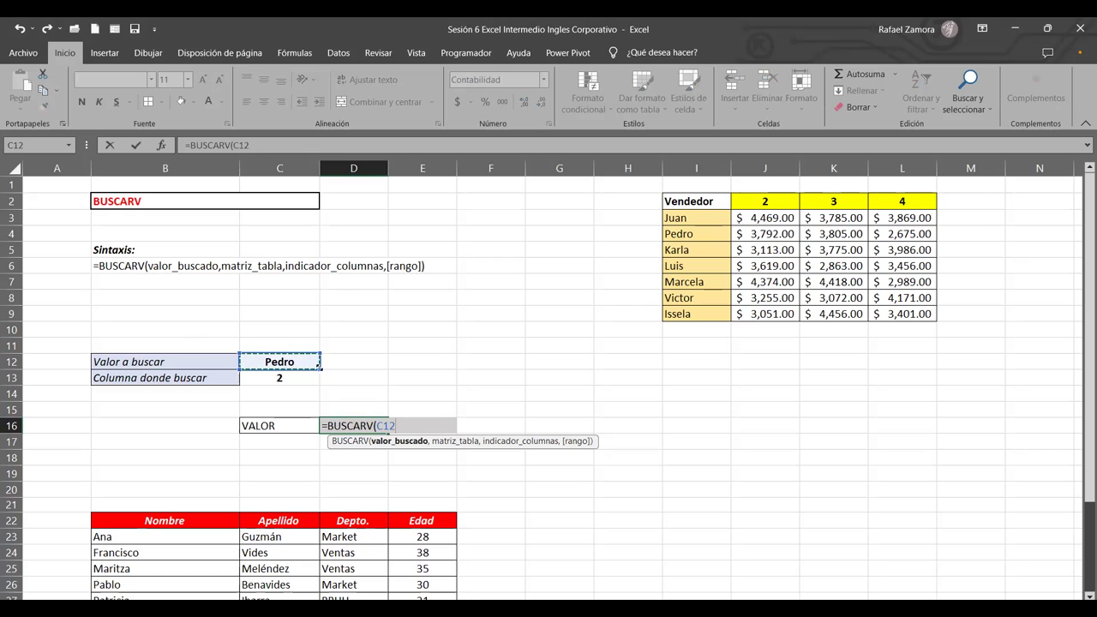
type(",")
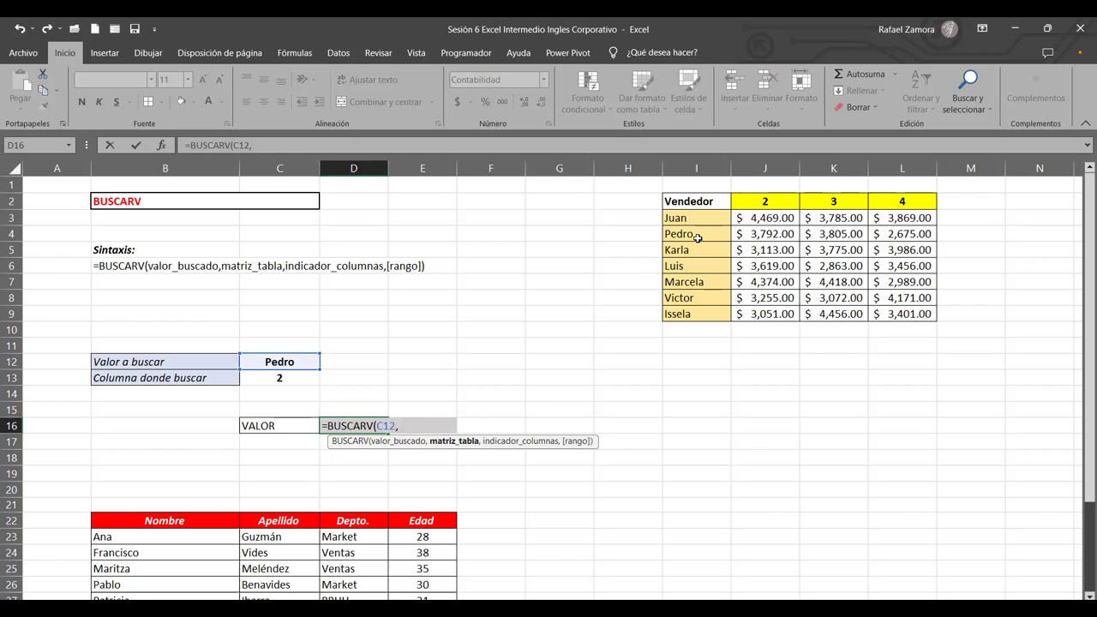
Step: Try different table ranges for BUSCARV, settling on I3:L9 with Ctrl+Shift+Down and Right
left_click(759, 219)
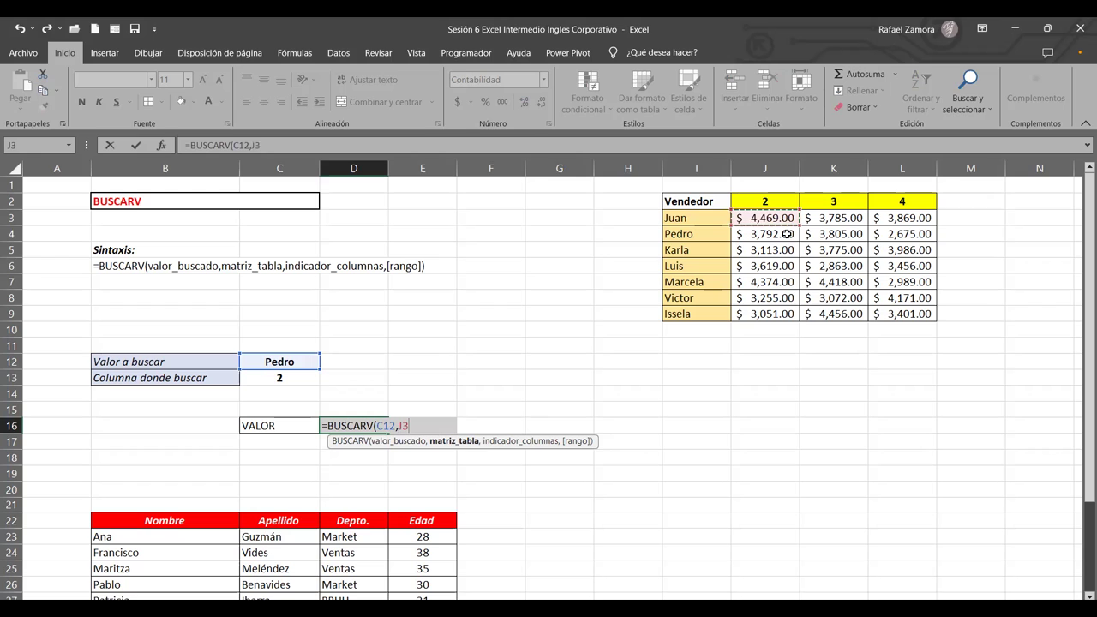
left_click_drag(759, 218, 901, 313)
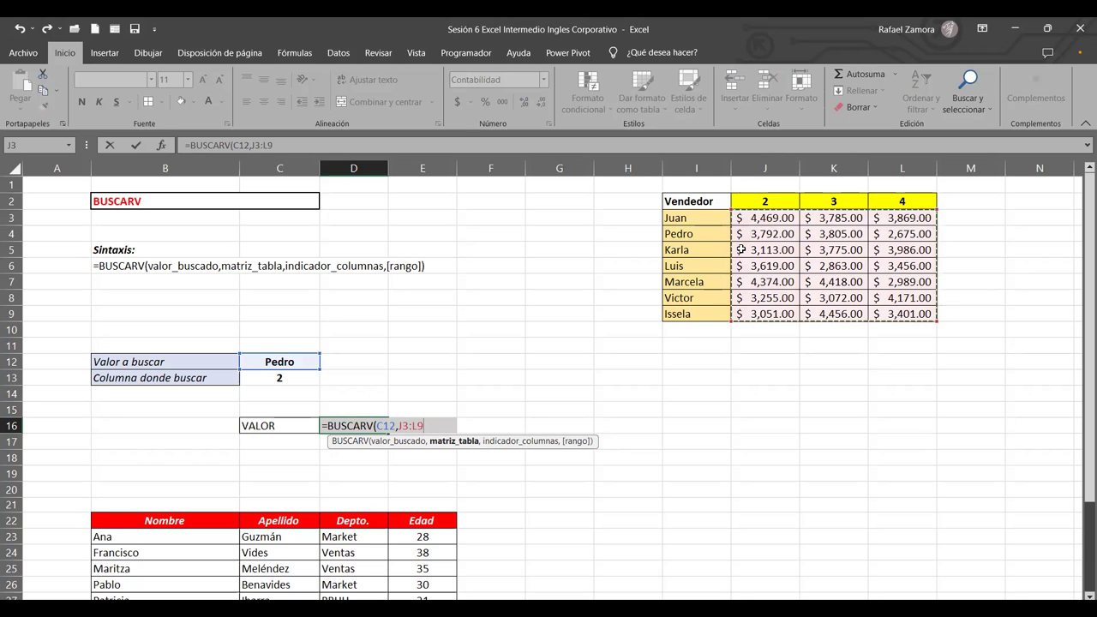
left_click(702, 216)
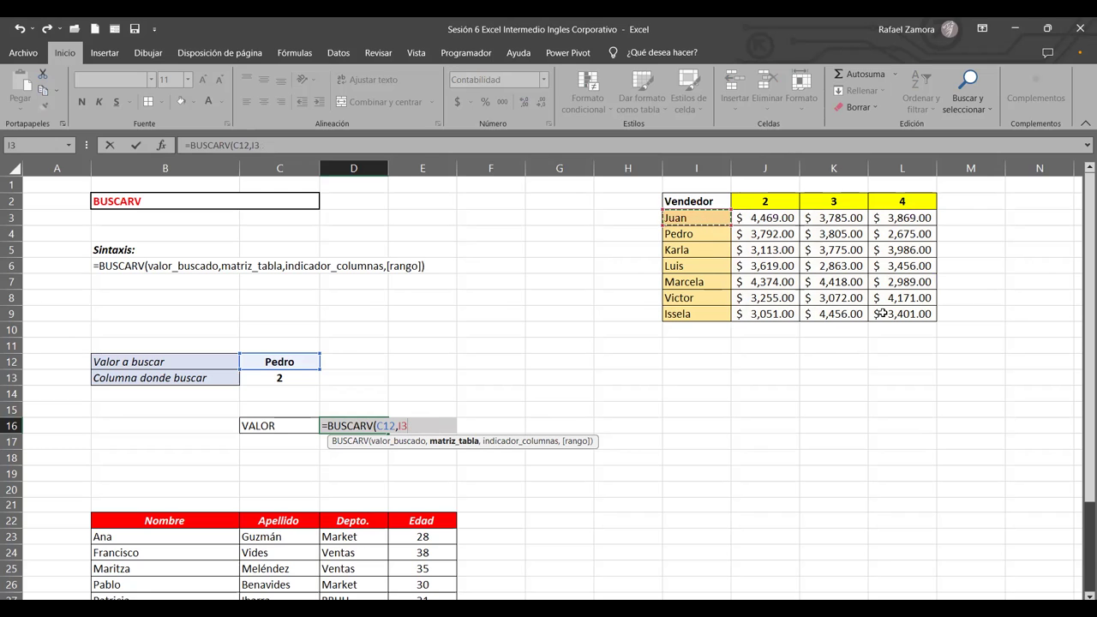
left_click(772, 220)
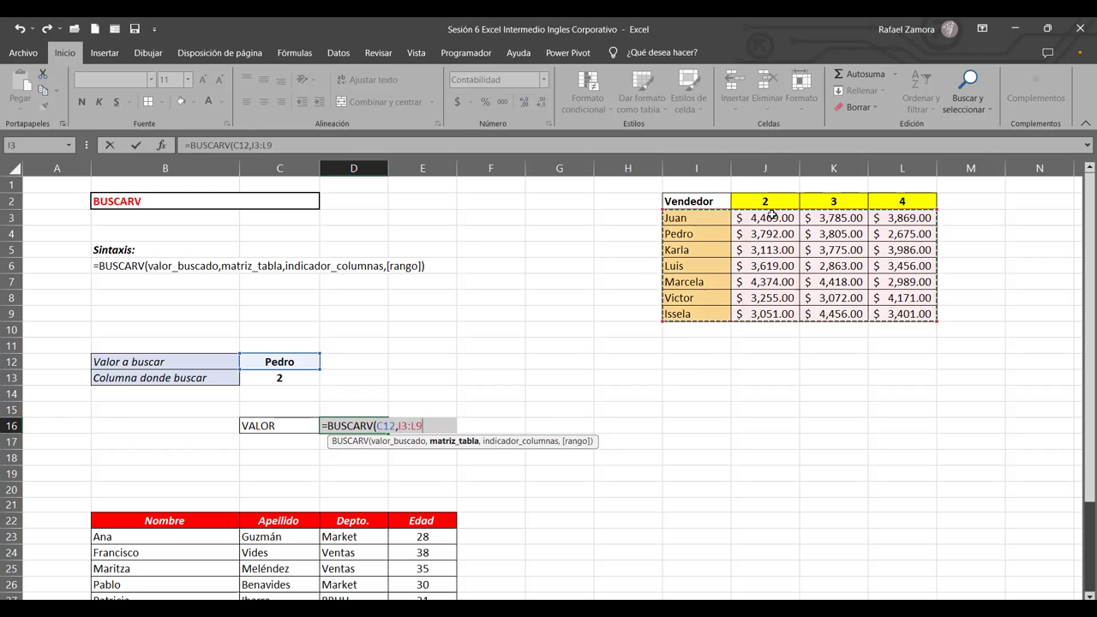
left_click(885, 313, "shift")
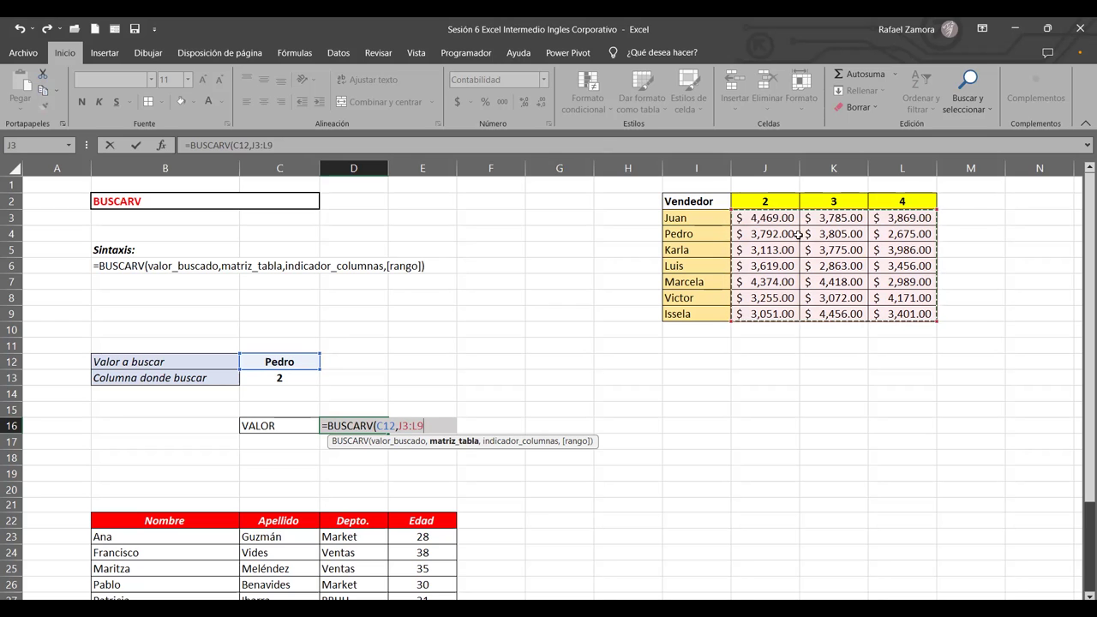
left_click(711, 216)
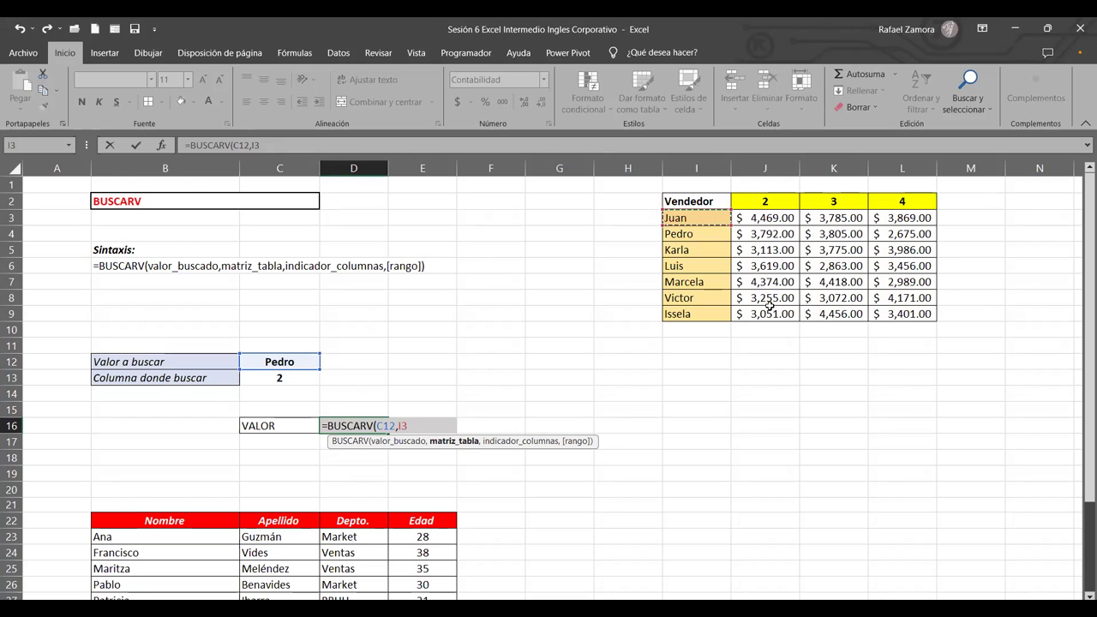
key("ctrl+shift+Down")
key("ctrl+shift+Right")
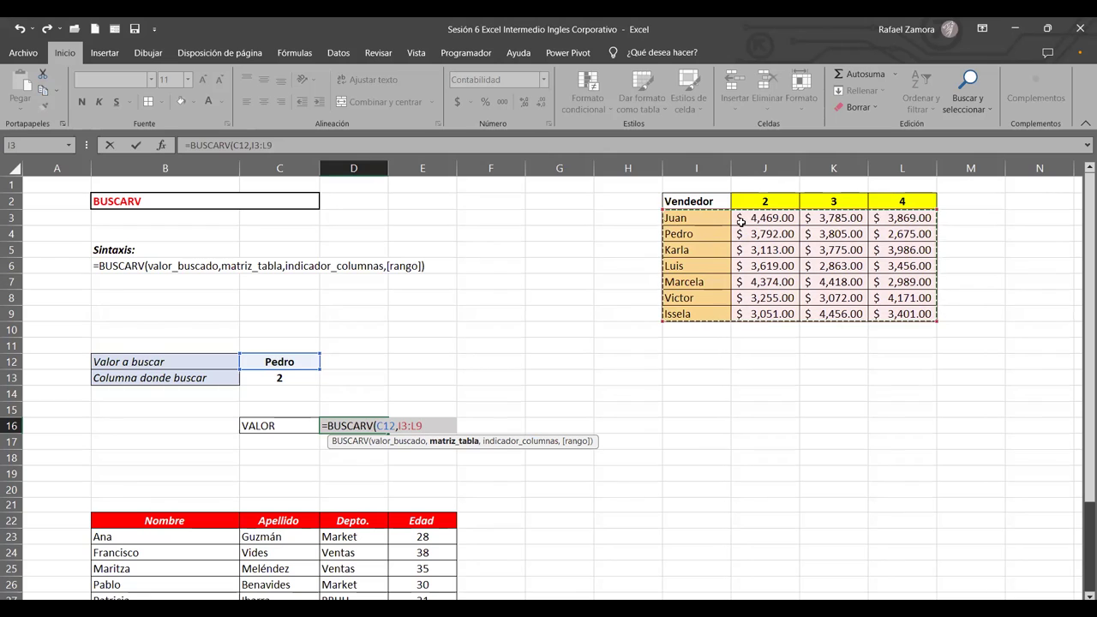
Step: Reselect I3:L9, excluding the Vendedor header row, and add the comma after the range
left_click(678, 198)
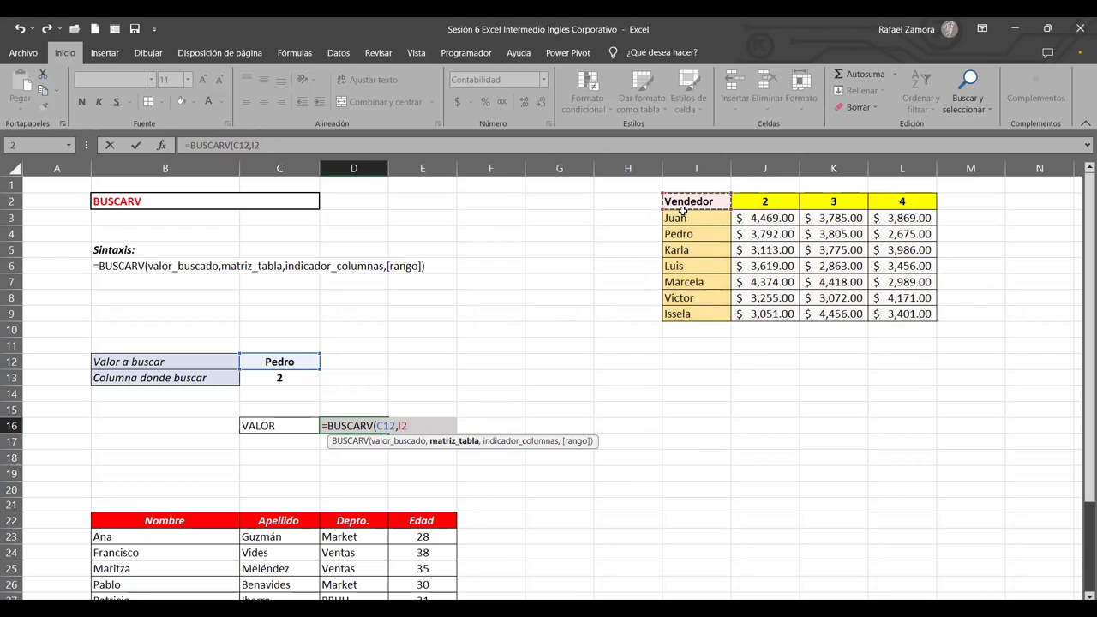
left_click(896, 306, "shift")
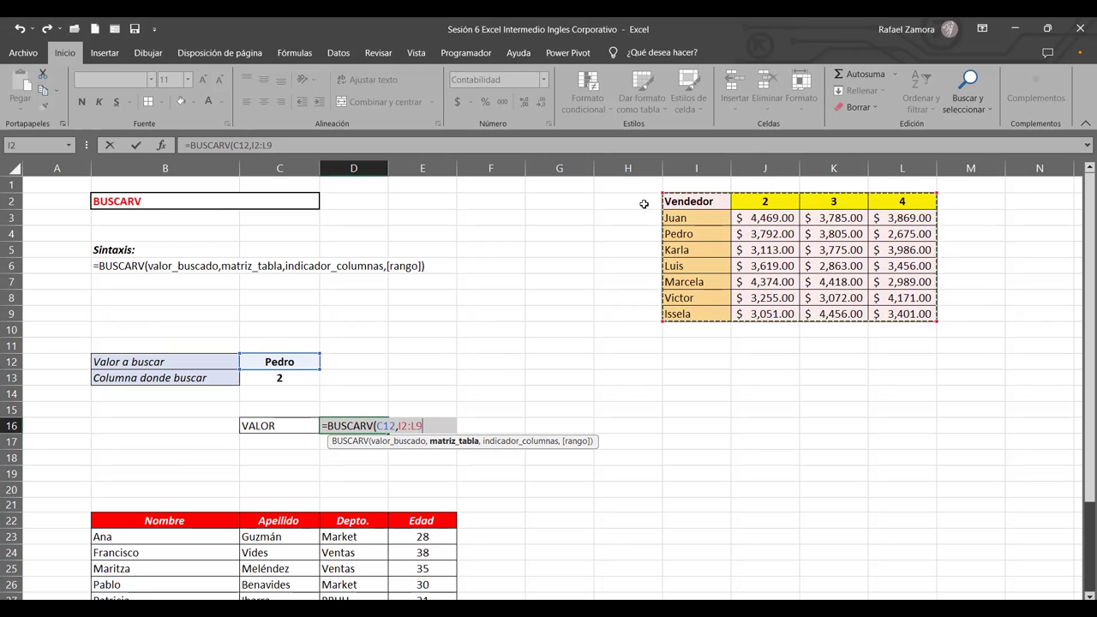
left_click(717, 225)
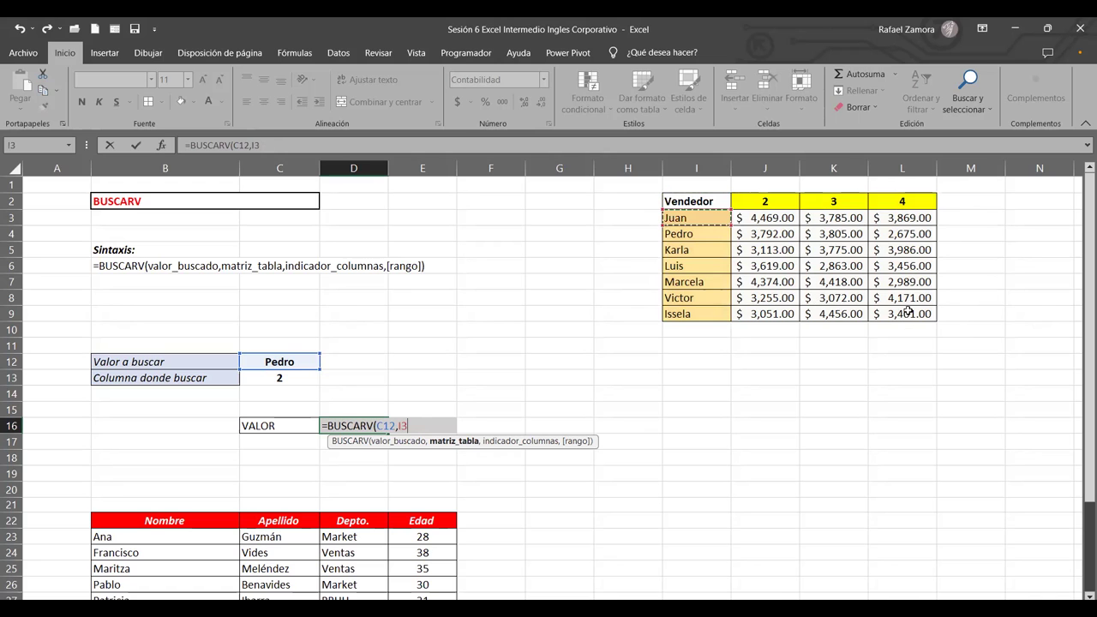
key("ctrl+shift+Down")
key("ctrl+shift+Right")
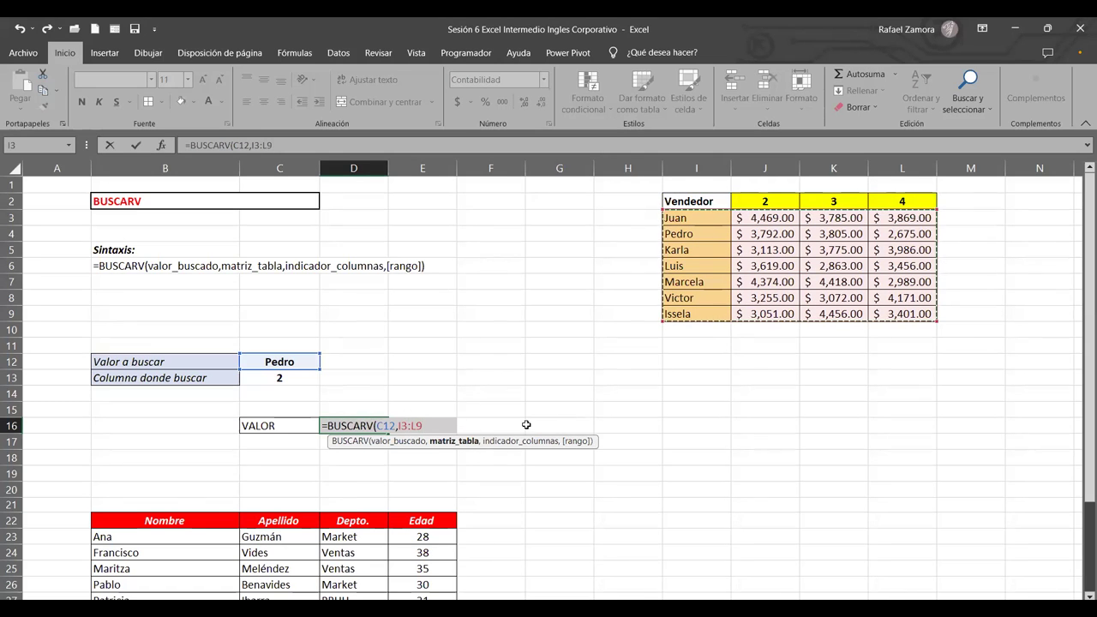
type(",")
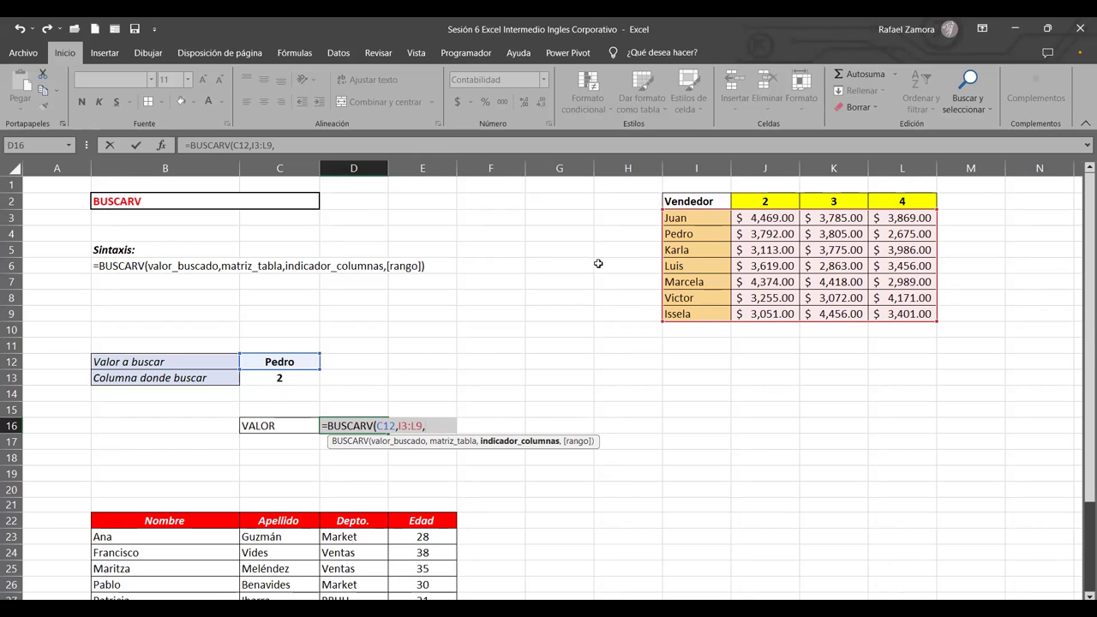
Step: Add C13 and FALSO to D16's BUSCARV, review its arguments, and commit it to return $3,086.00
left_click(281, 379)
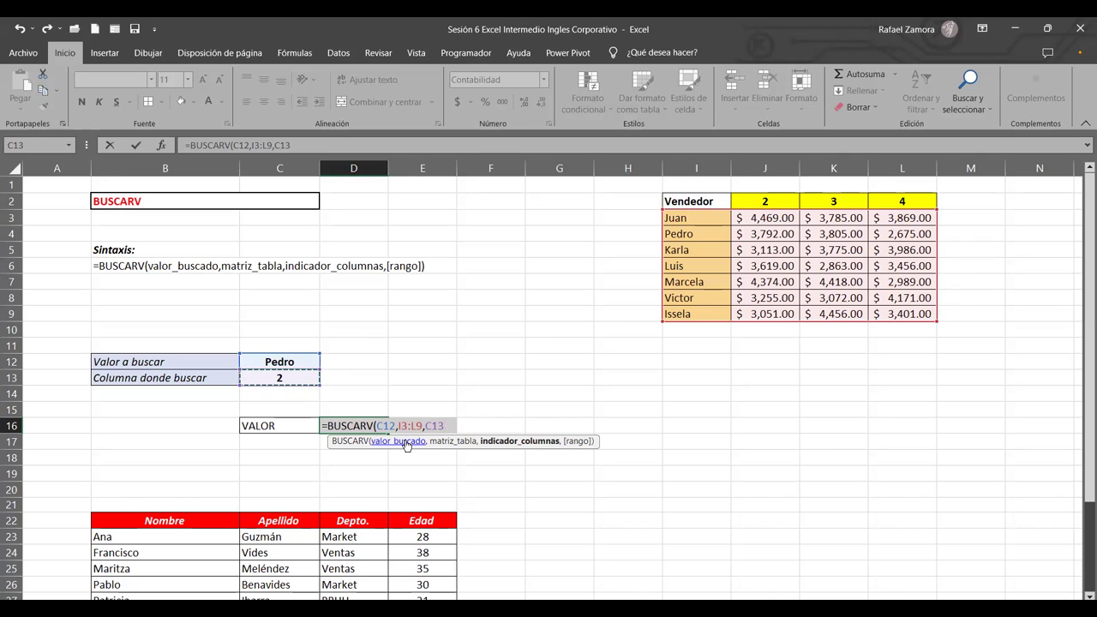
type(",")
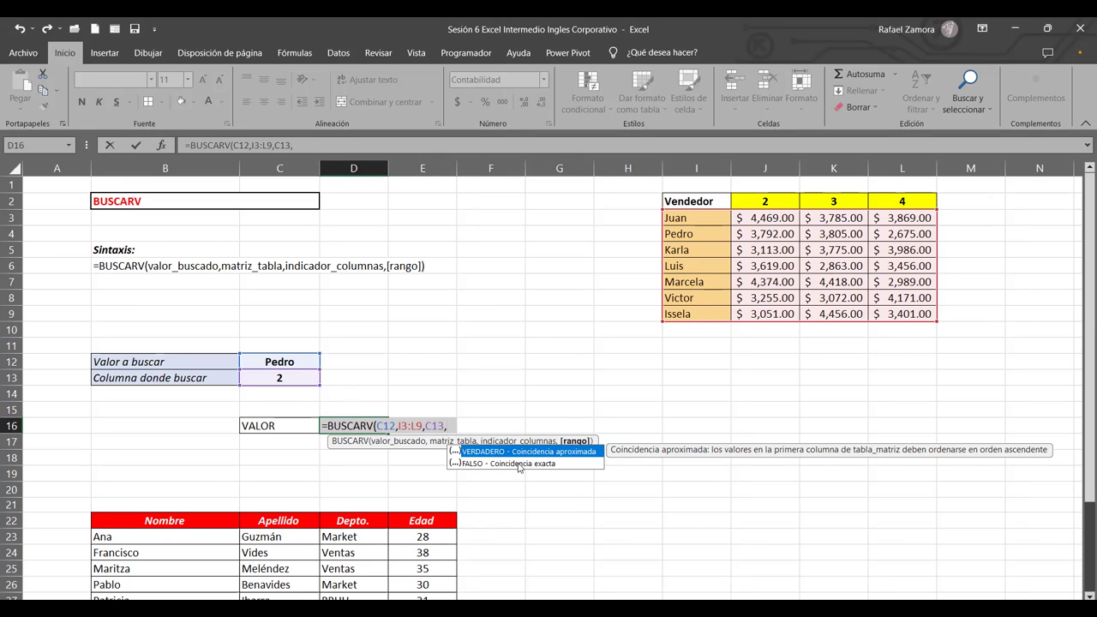
left_click(519, 466)
double_click(518, 464)
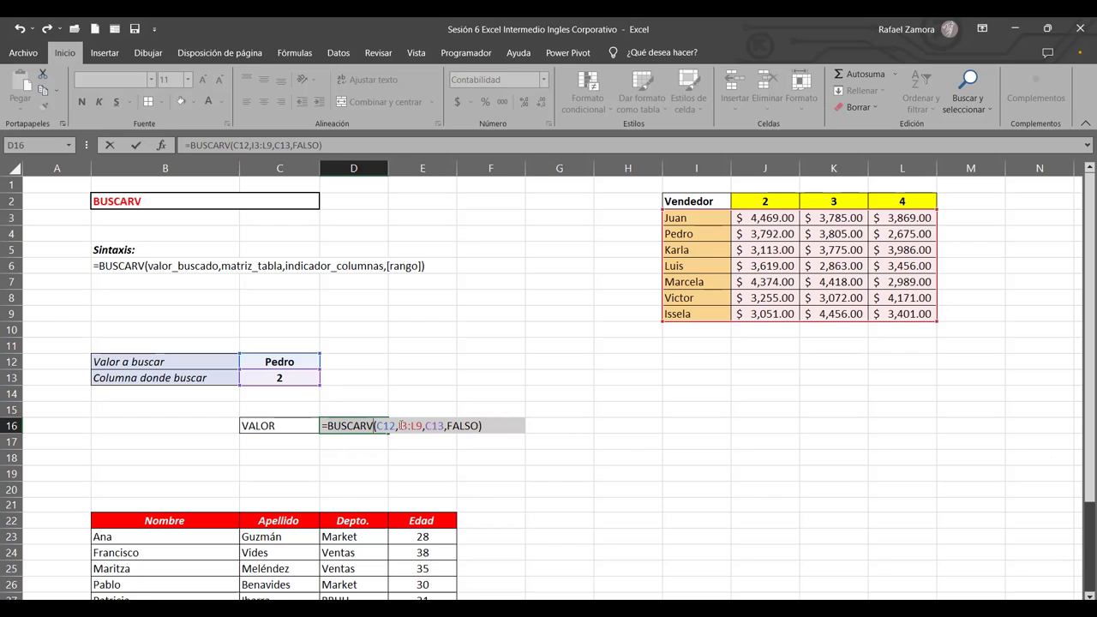
left_click(390, 426)
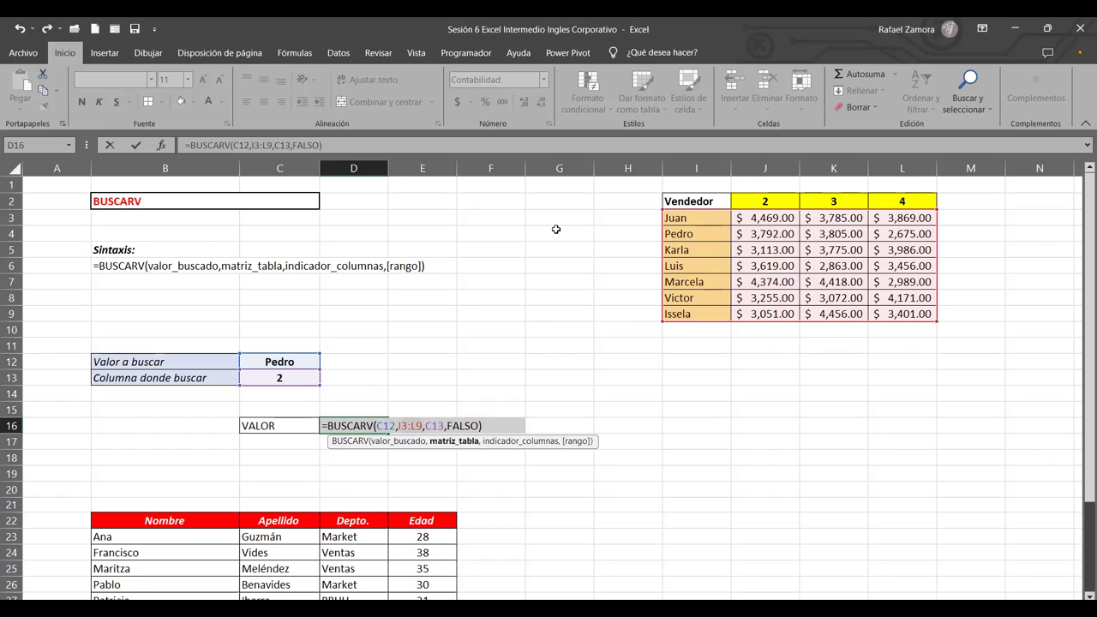
left_click(423, 425)
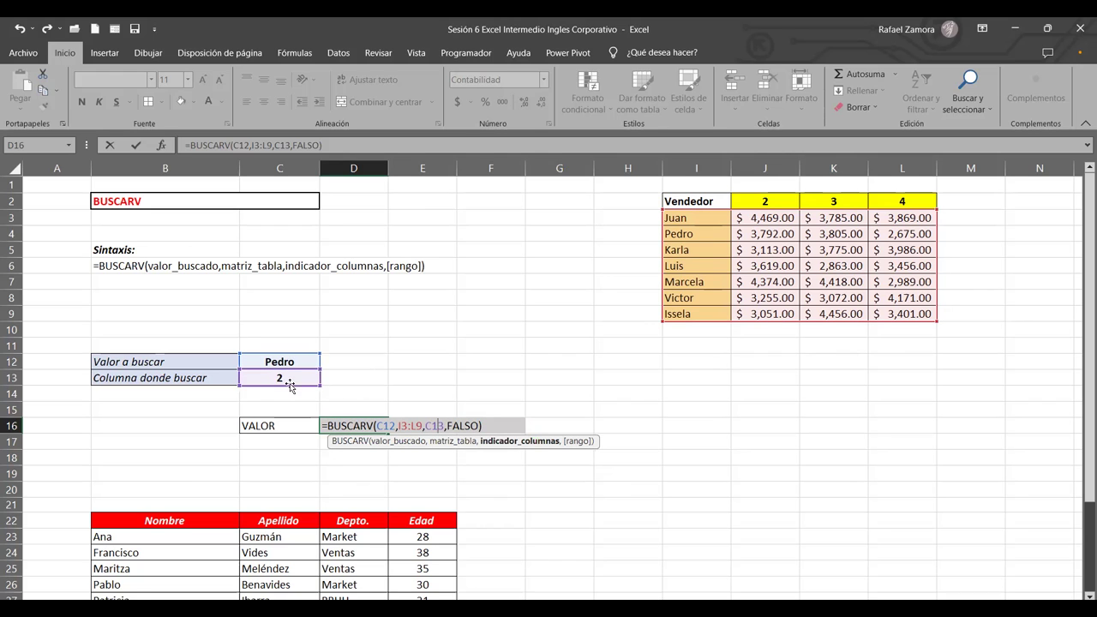
left_click(462, 425)
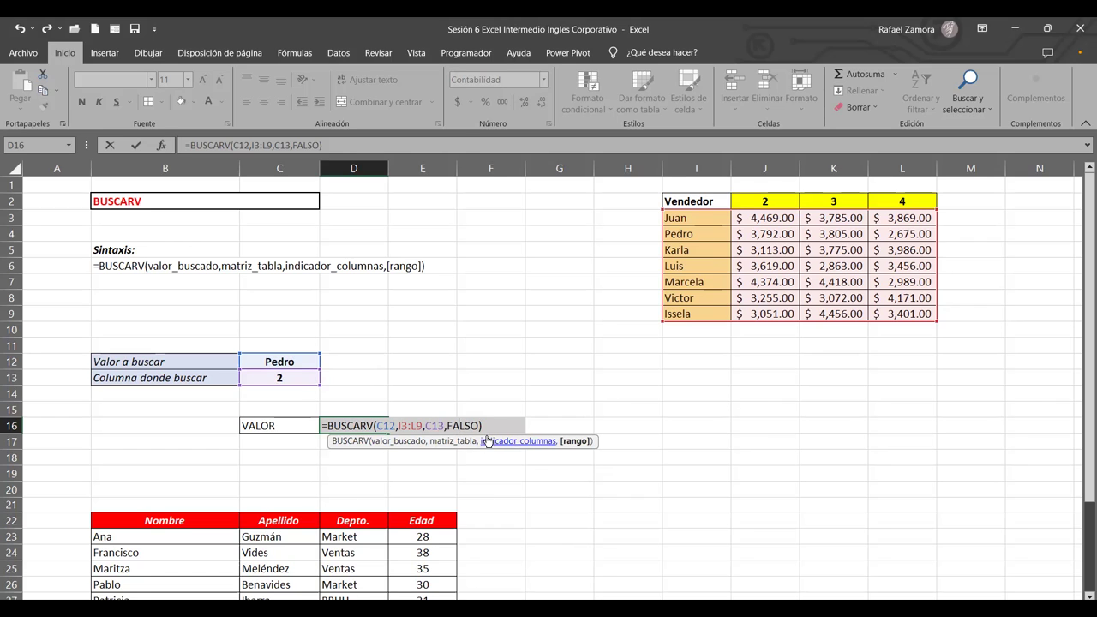
left_click(484, 427)
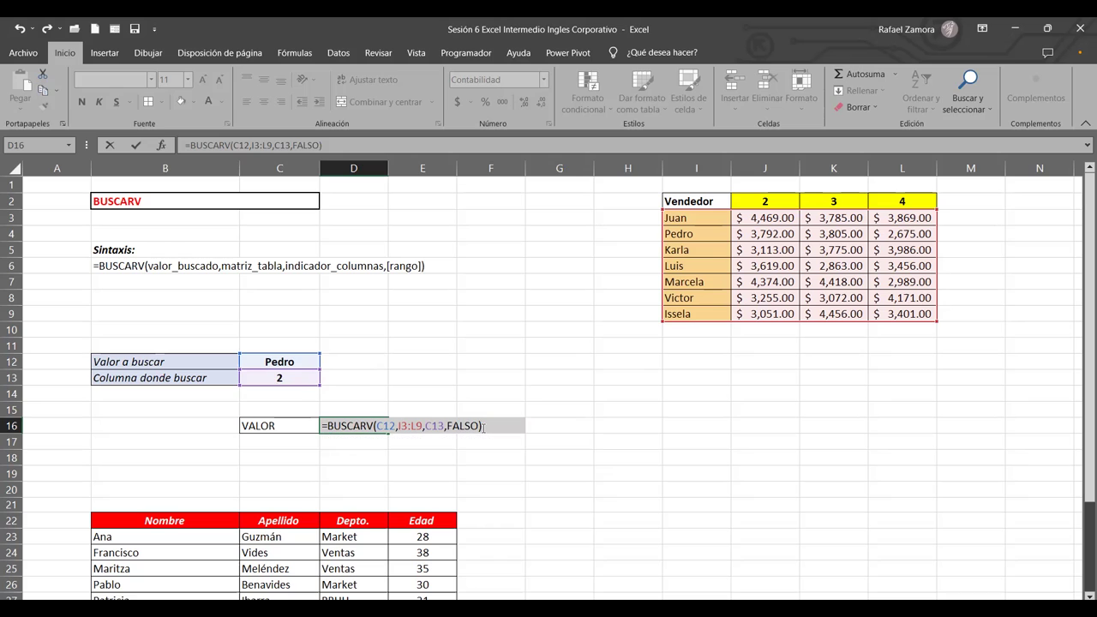
key("Return")
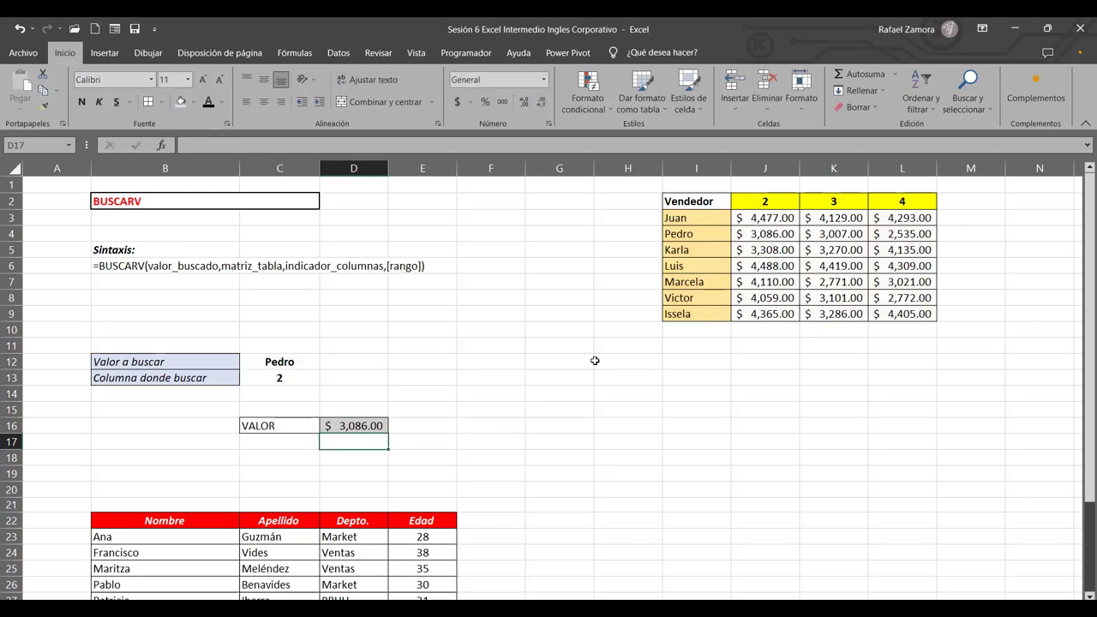
Step: Compare Pedro's table values while changing the column number in C13 to 3, then 4
left_click(265, 357)
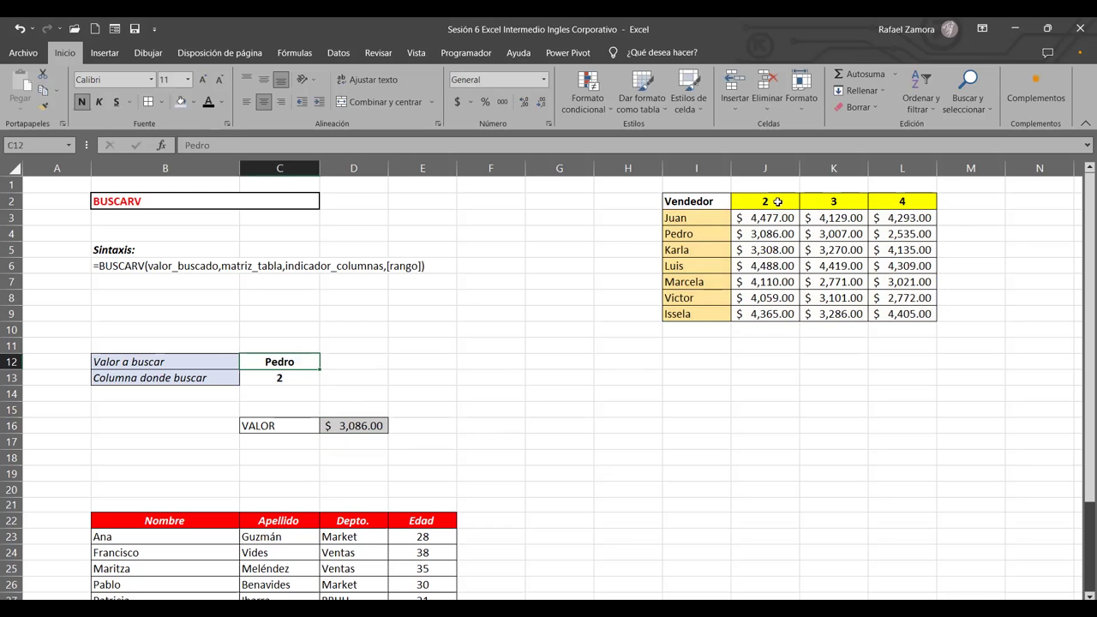
left_click(698, 232)
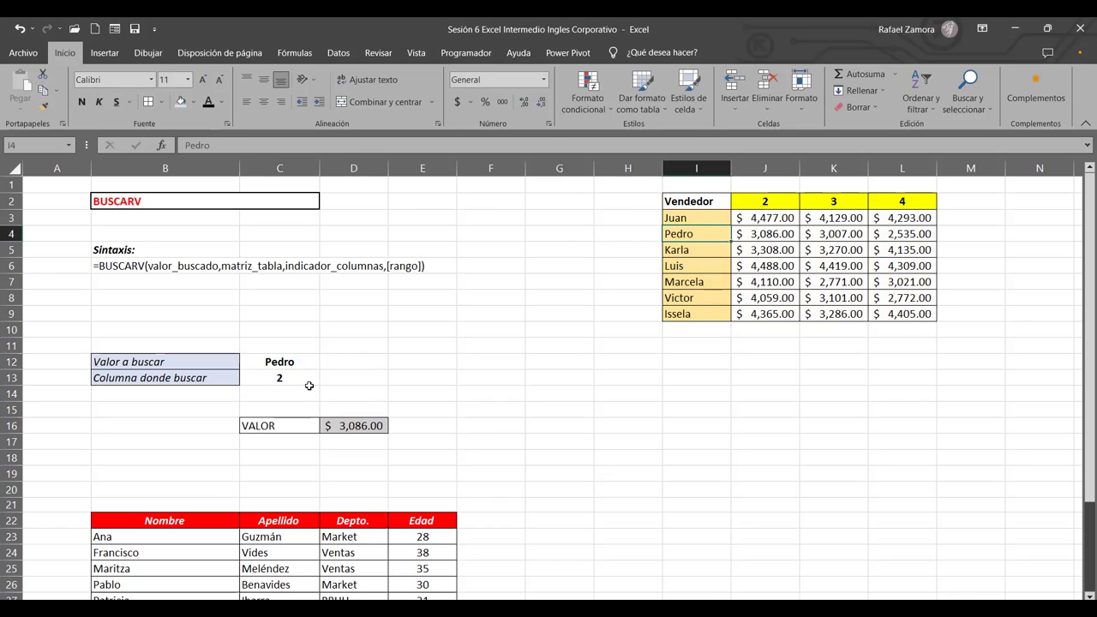
left_click(793, 234)
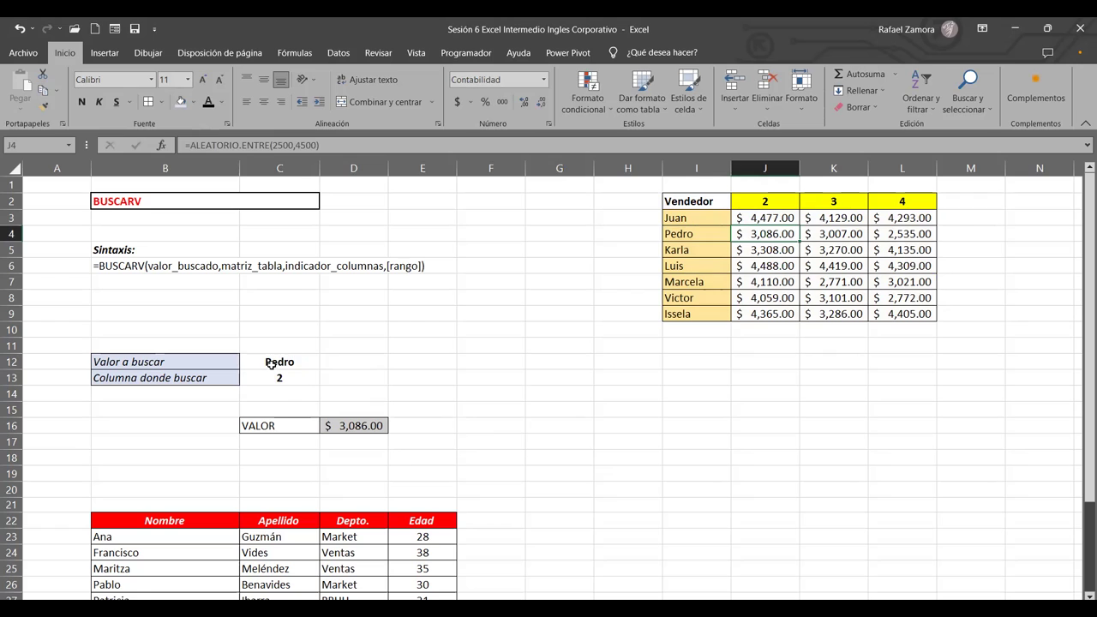
left_click(306, 375)
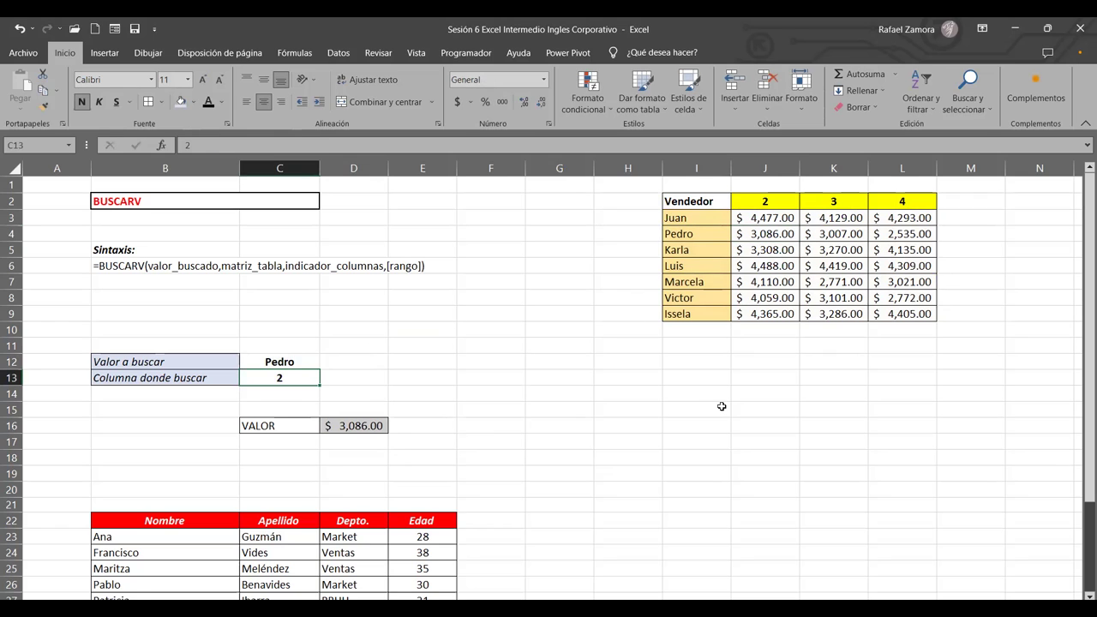
type("3")
key("Return")
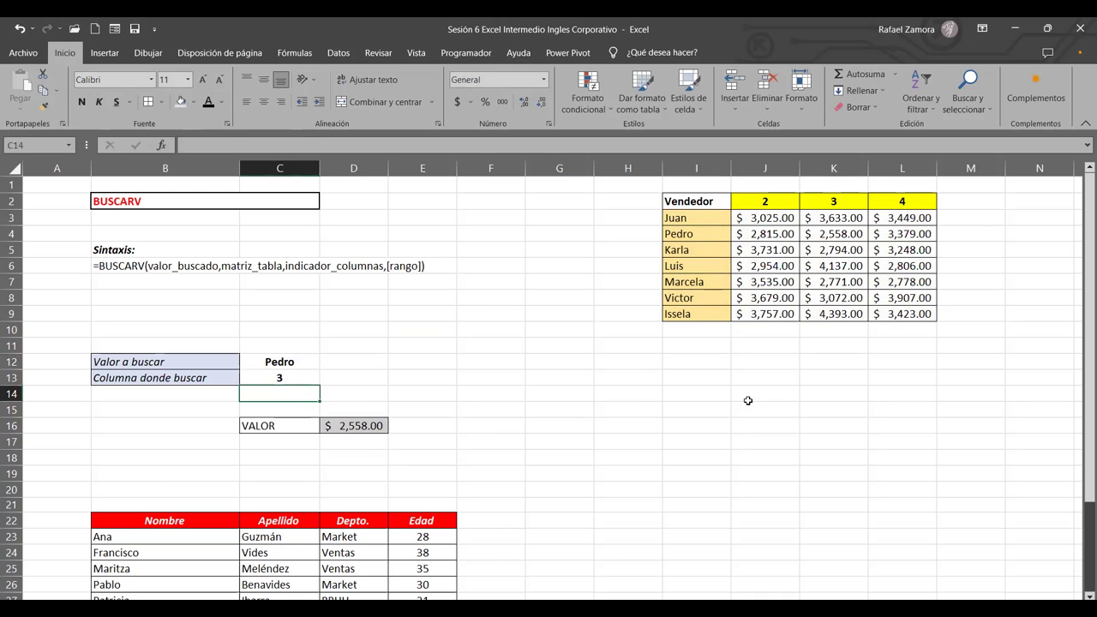
left_click(853, 233)
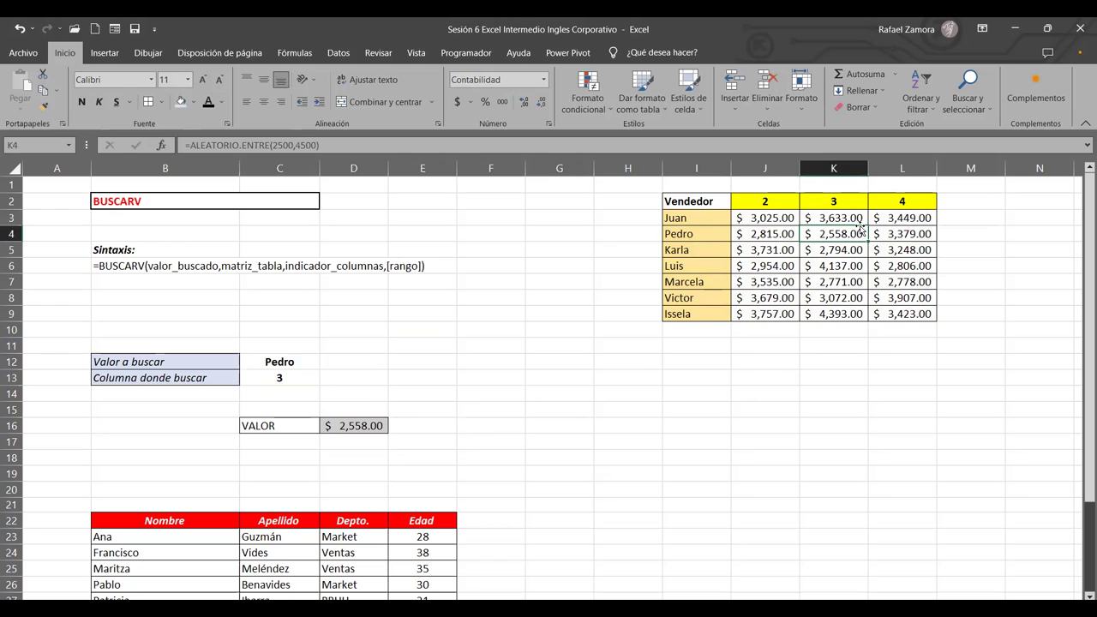
left_click(283, 377)
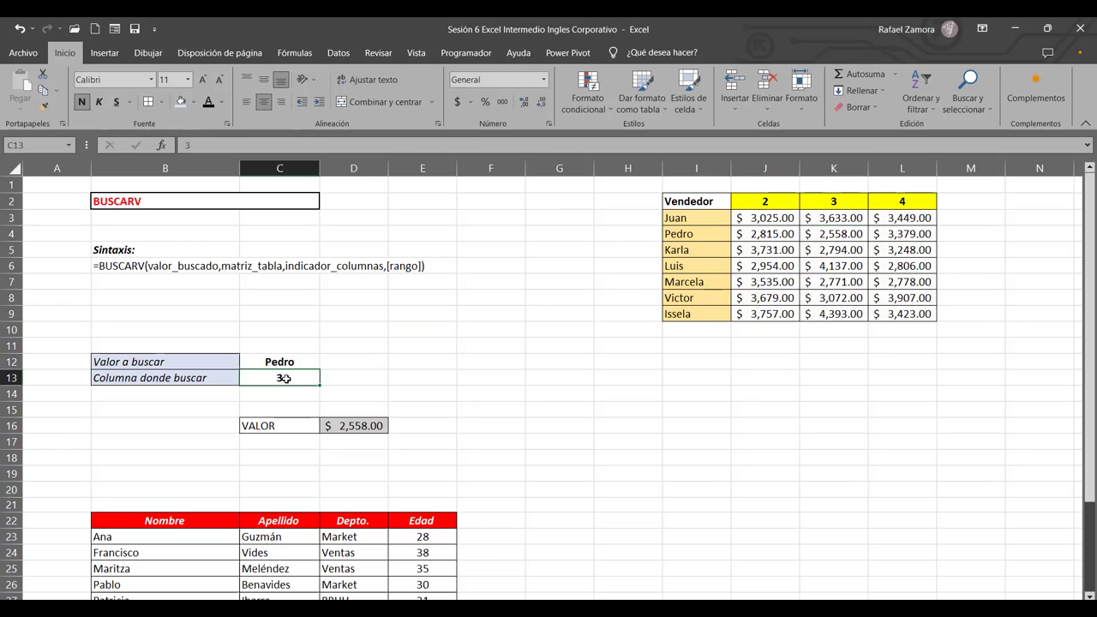
type("4")
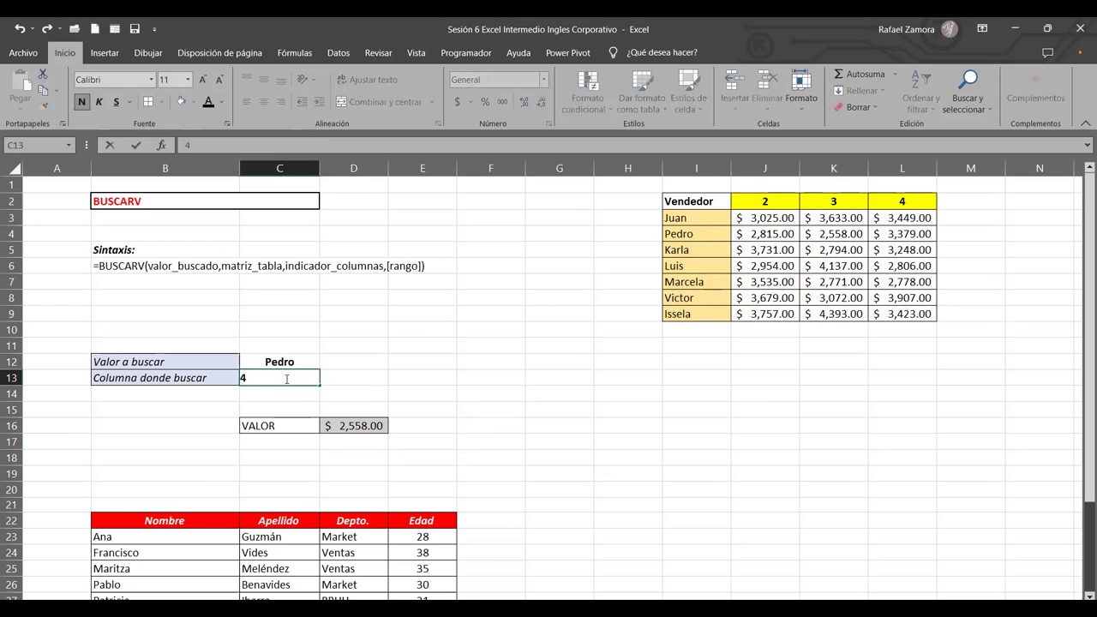
key("Return")
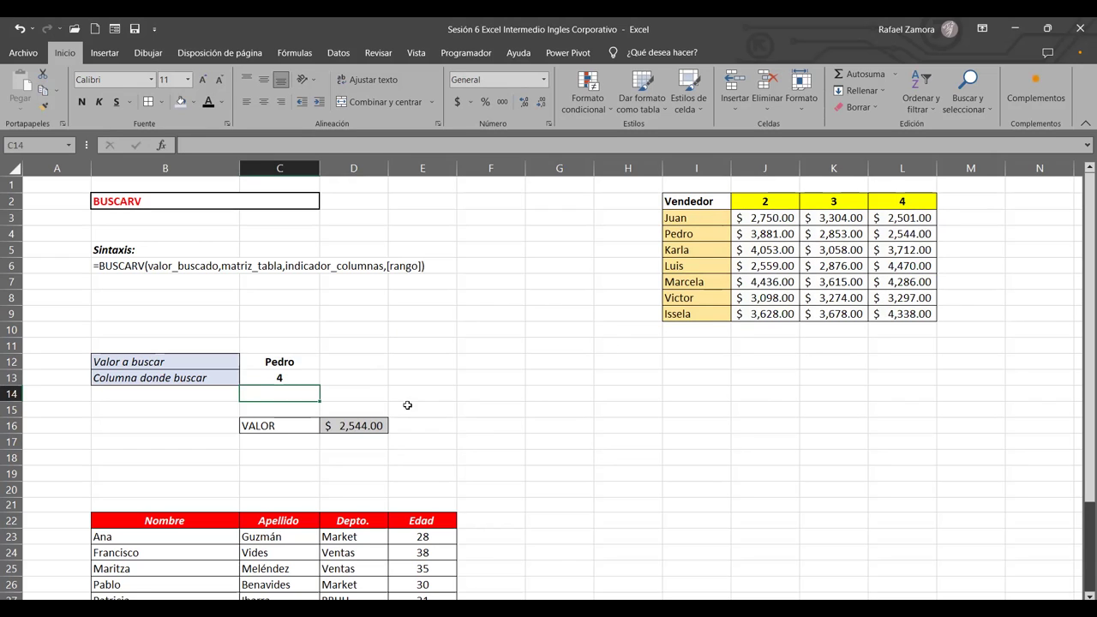
Step: Change the search name in C12 to Luis and check D16 against Luis's column-4 value $3,989.00
left_click(296, 360)
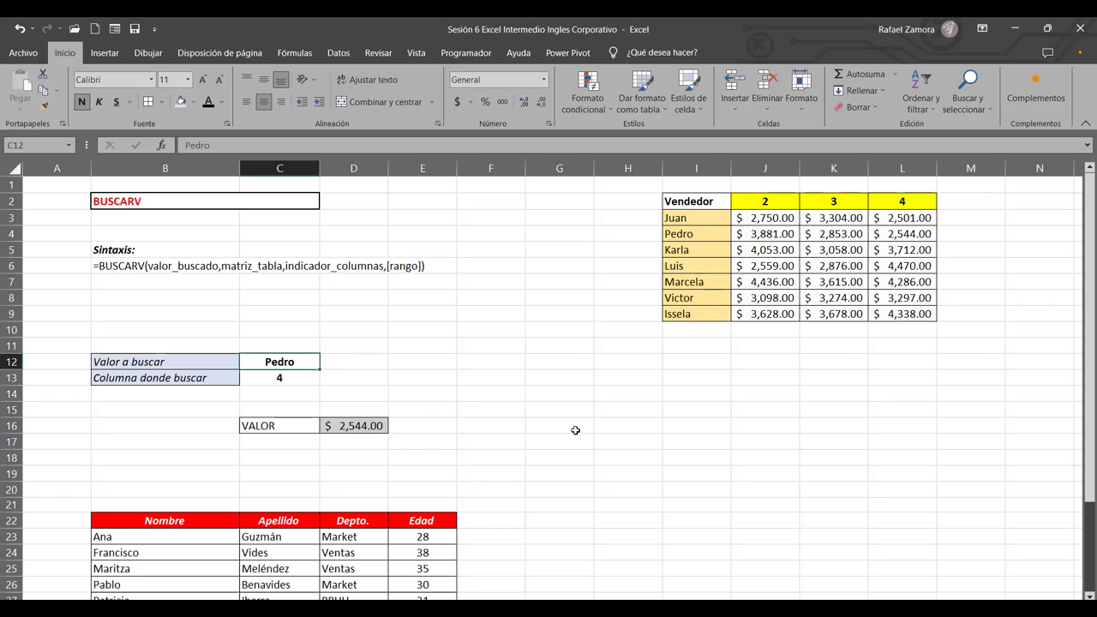
type("Luis")
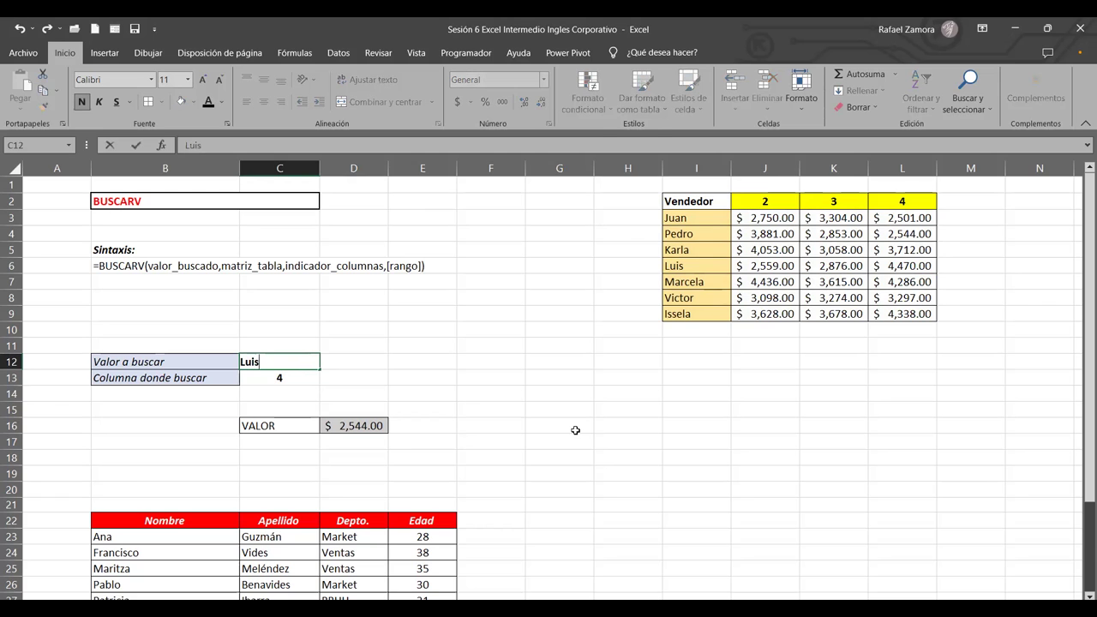
key("Return")
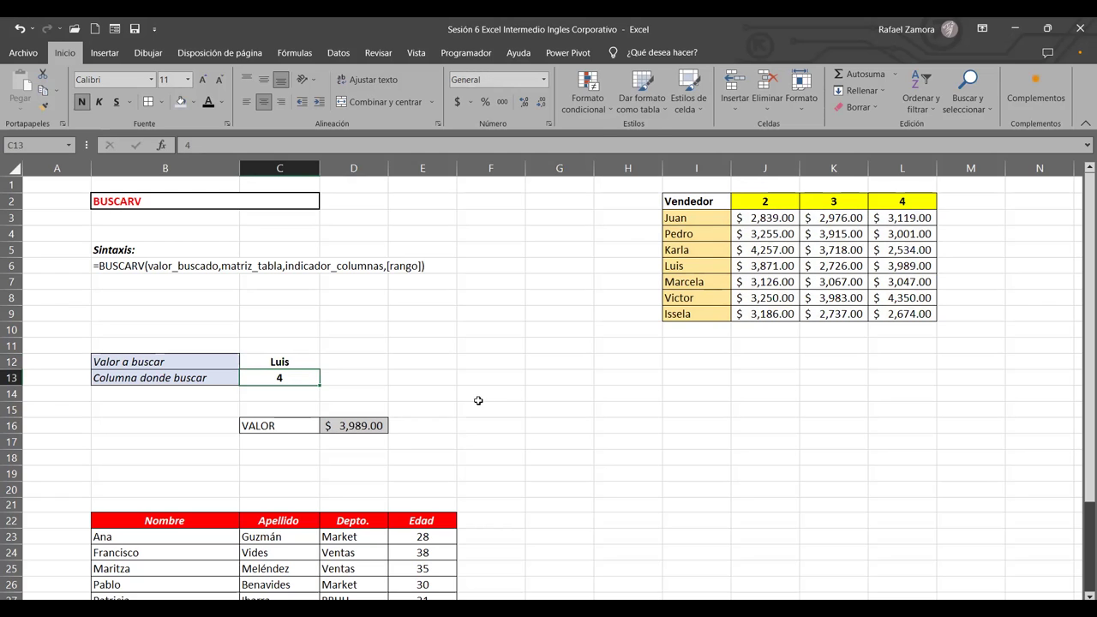
left_click(923, 267)
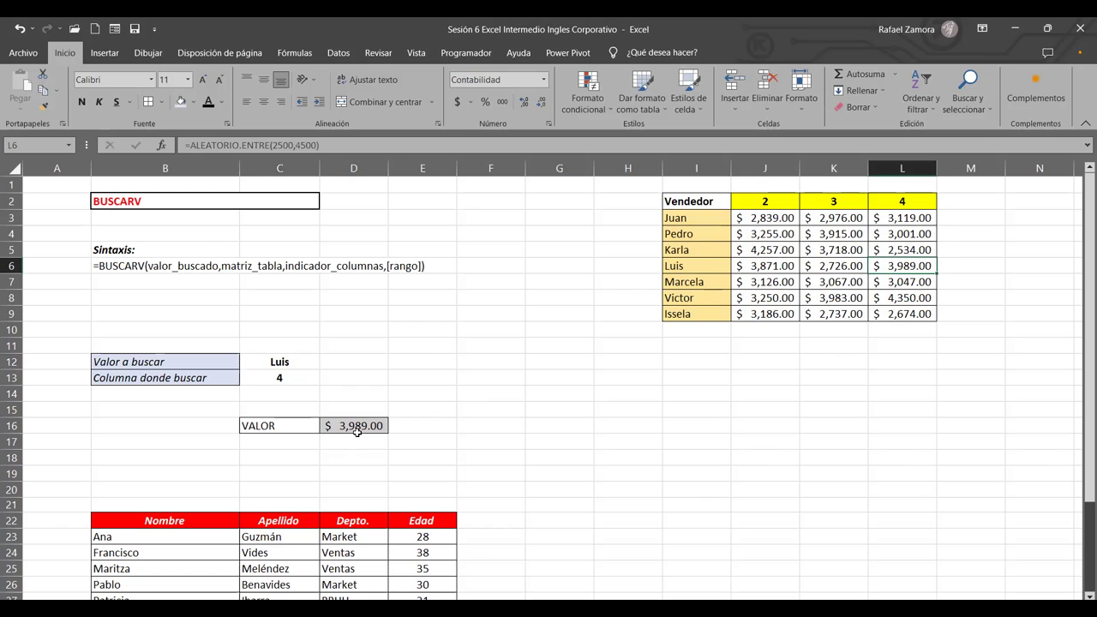
left_click(294, 367)
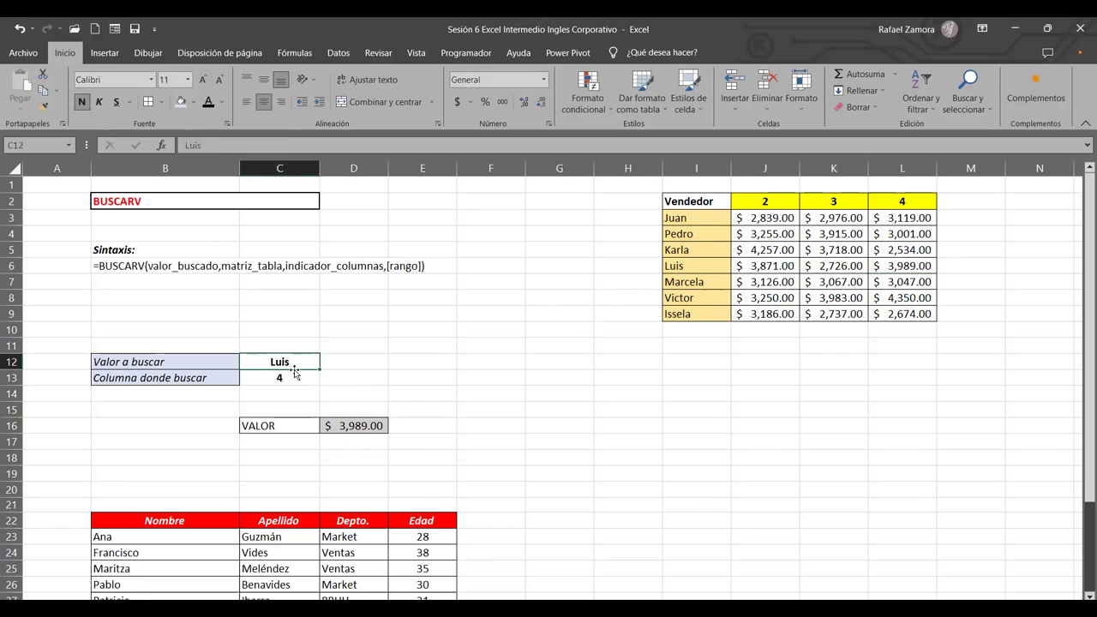
left_click(283, 377)
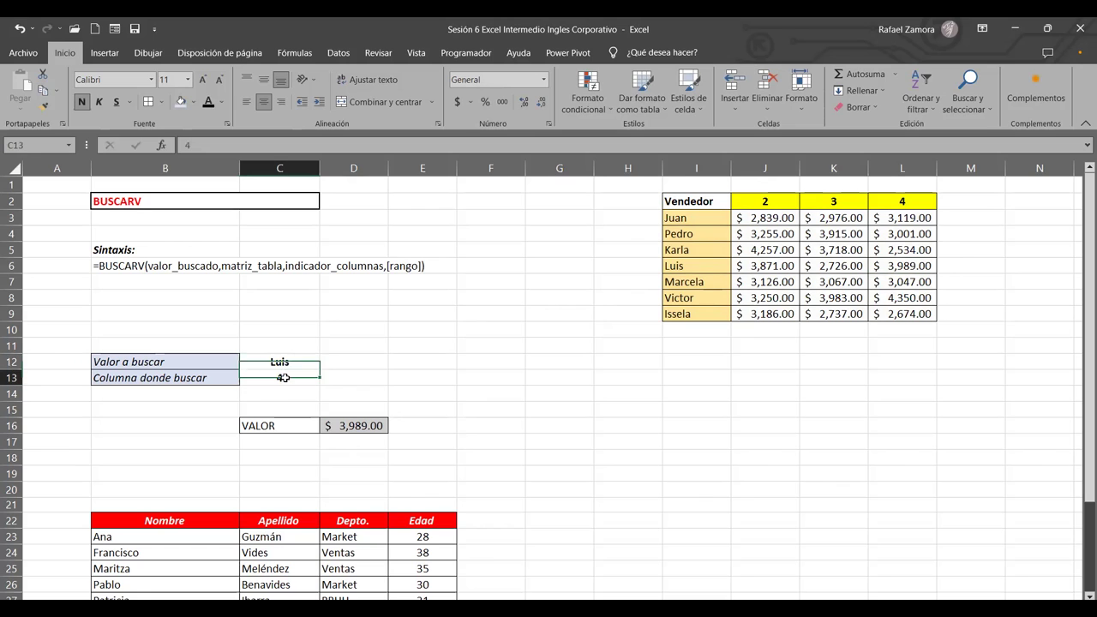
left_click(300, 364)
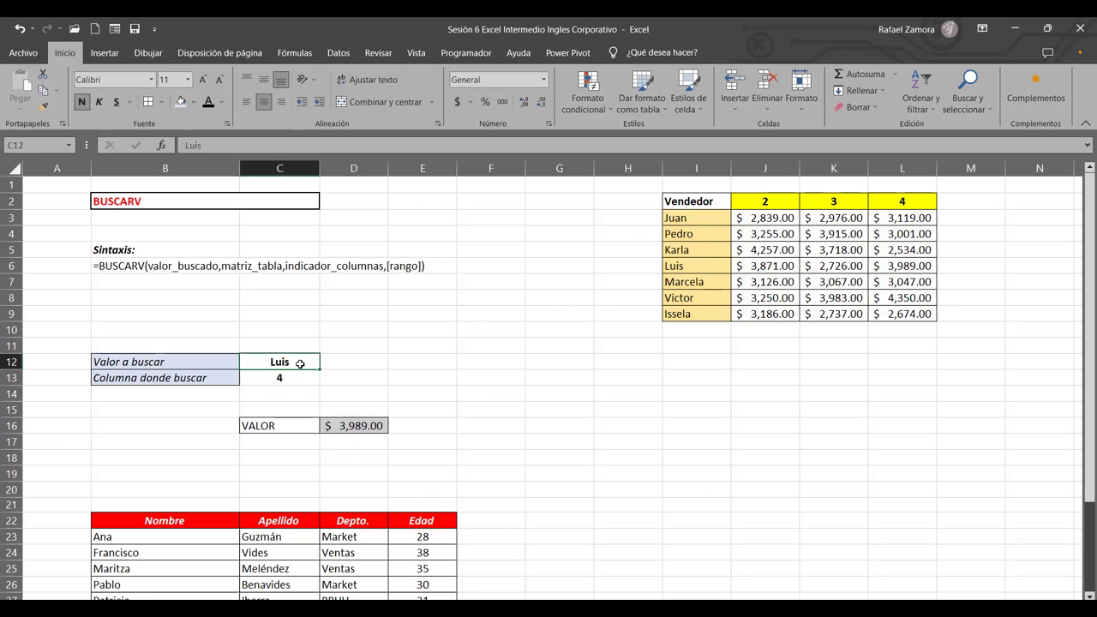
left_click(294, 377)
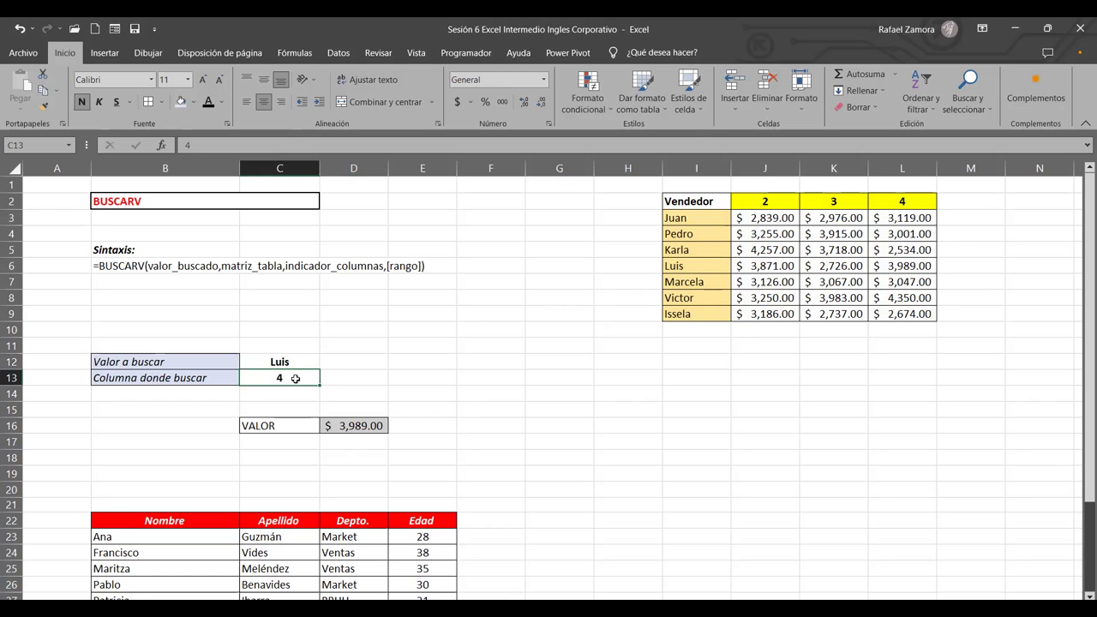
double_click(355, 426)
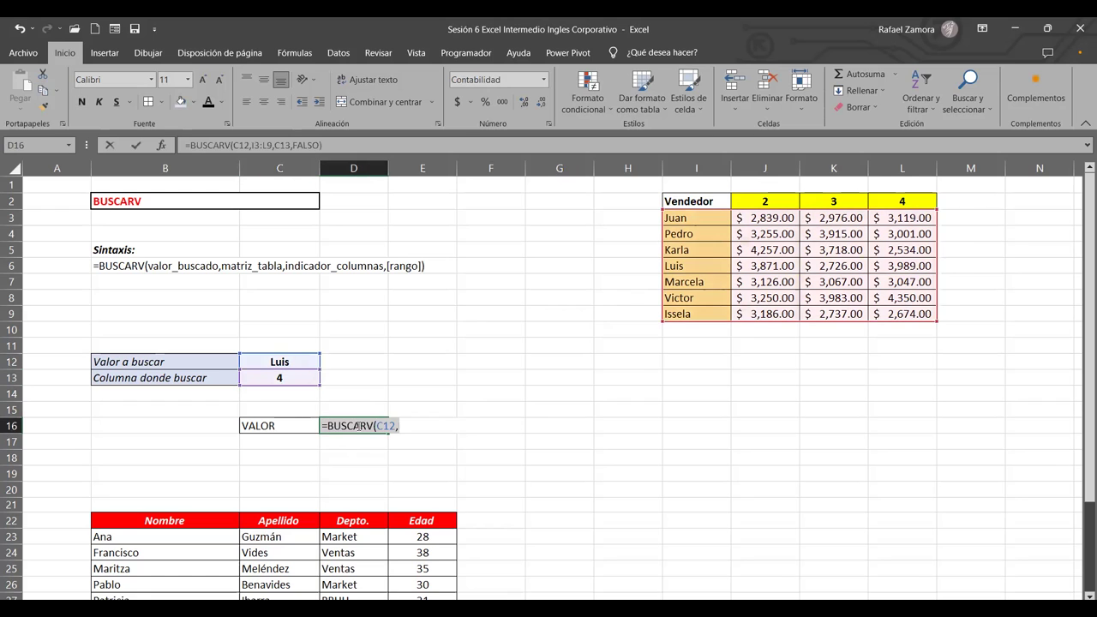
Step: Replace D16's column argument C13 with a fixed 4 and commit the formula
left_click(442, 426)
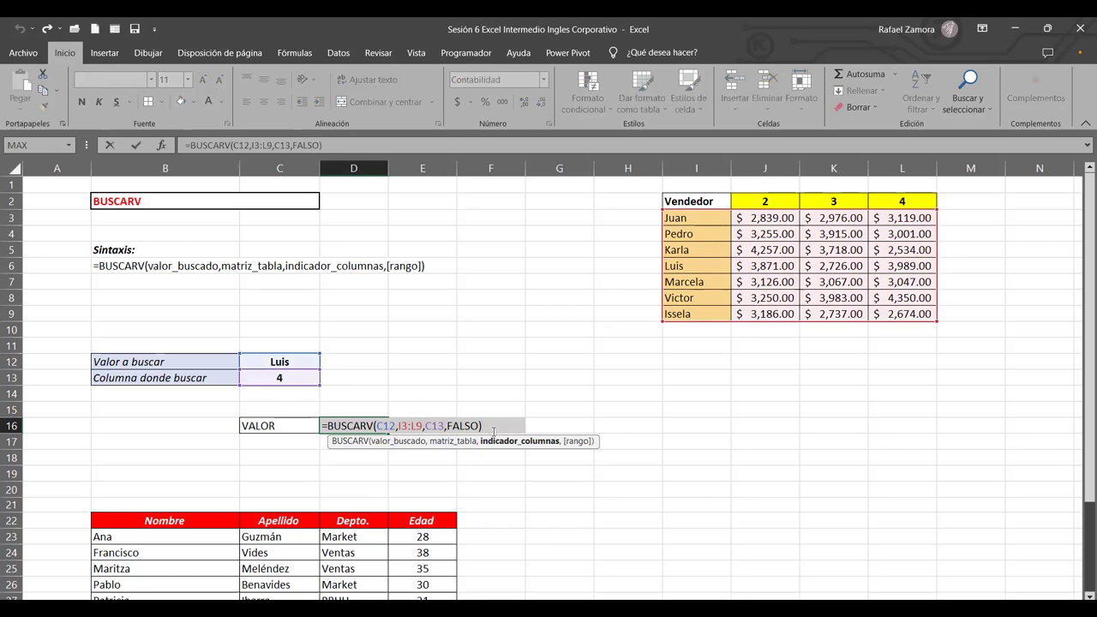
key("BackSpace")
key("BackSpace")
key("BackSpace")
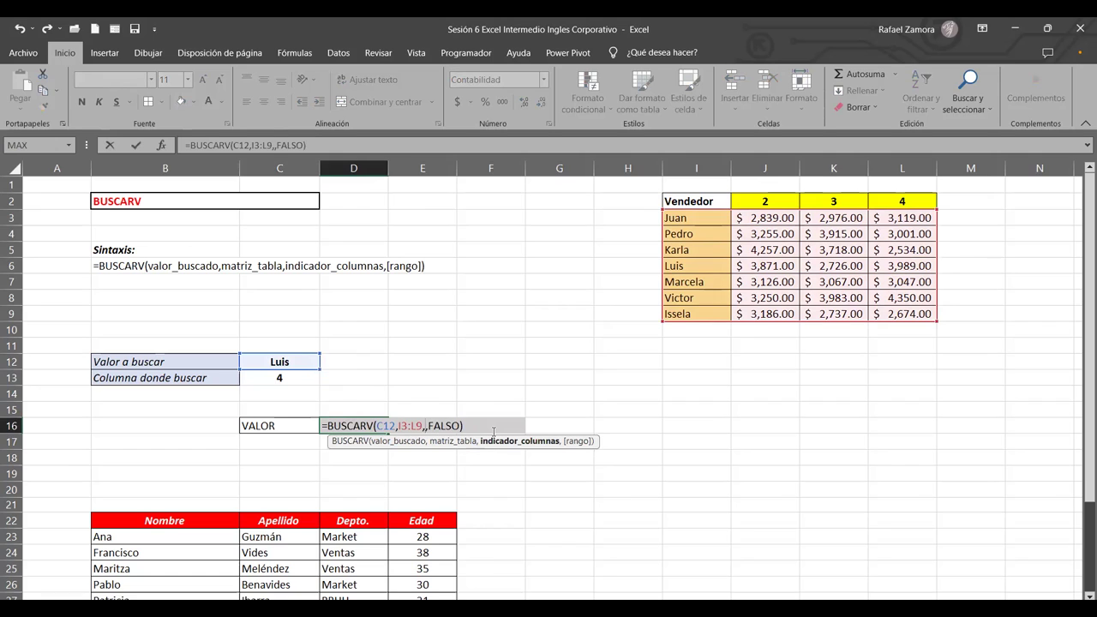
type("4")
key("Return")
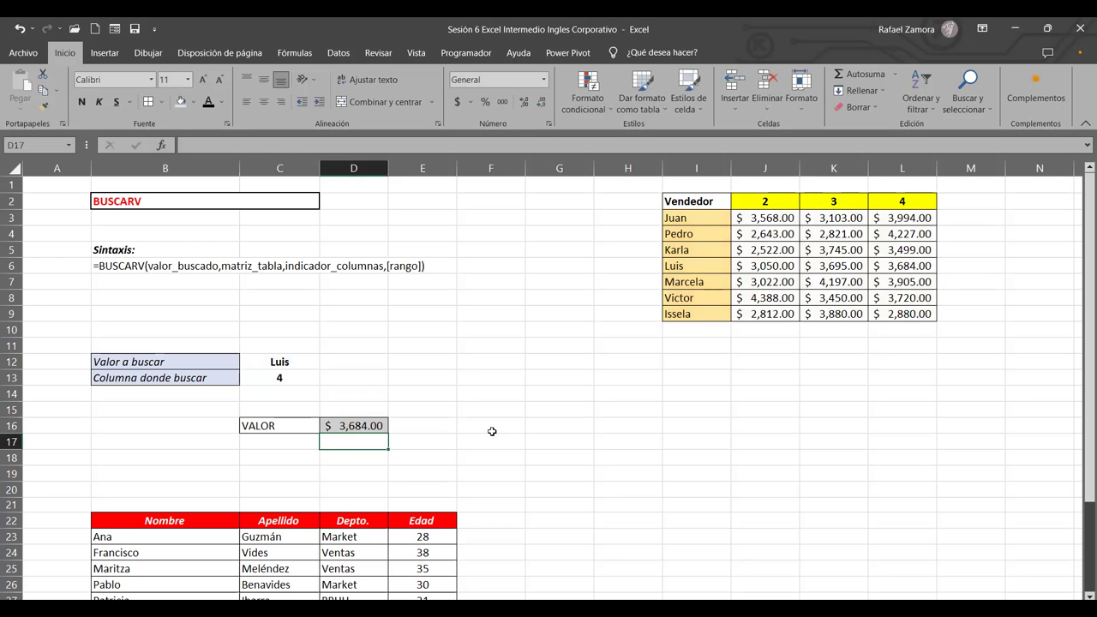
Step: Restore C13 as D16's column argument, then set C13 to 2 so it returns $4,324.00
double_click(353, 423)
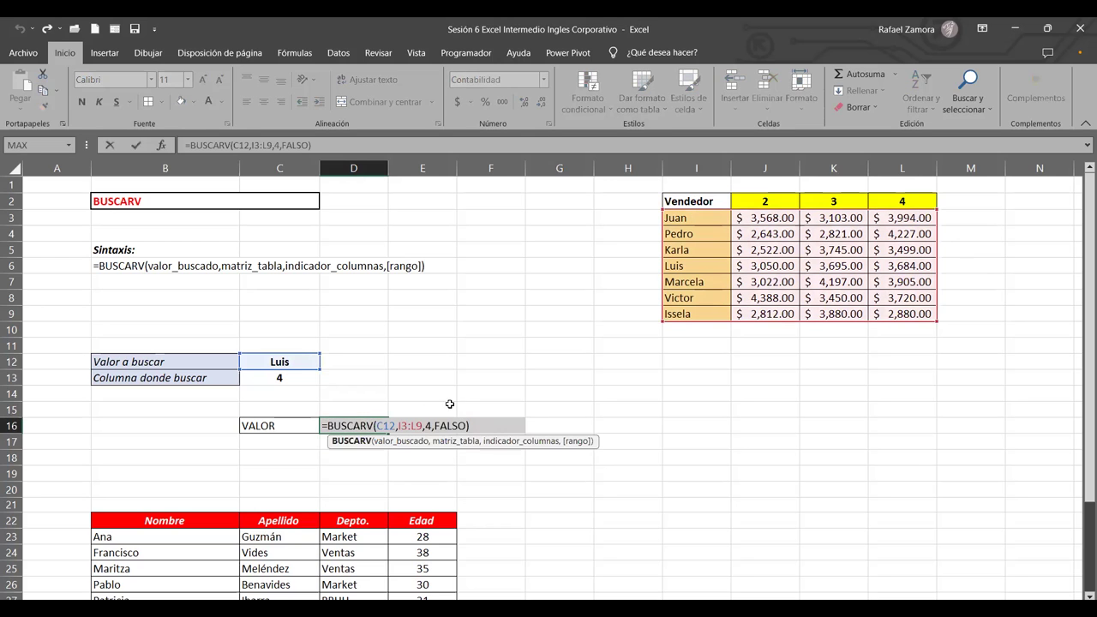
left_click(424, 426)
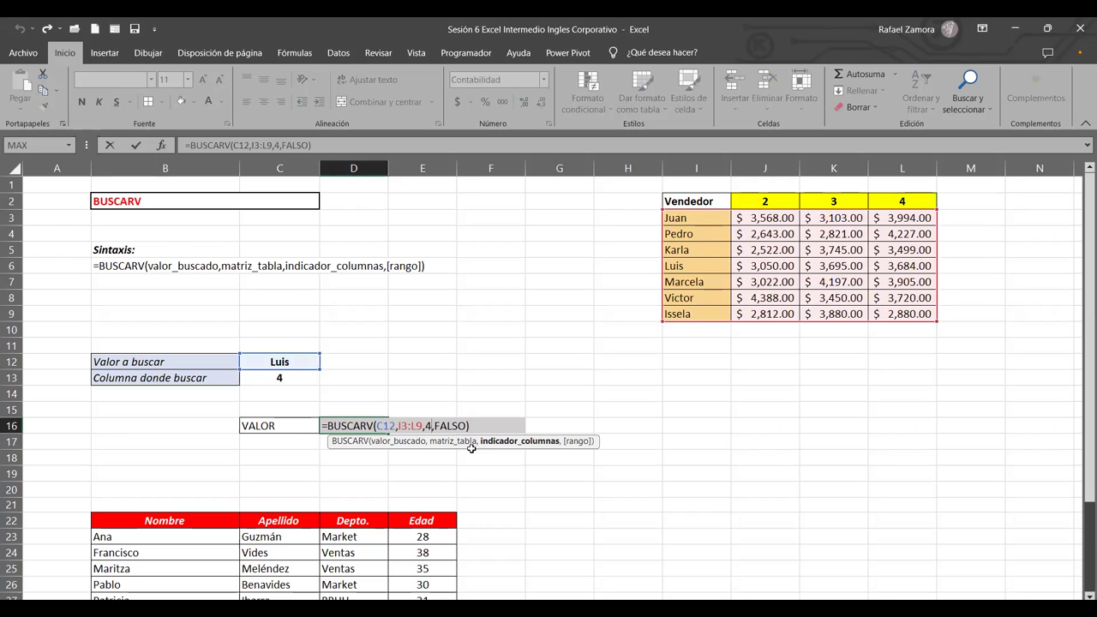
key("BackSpace")
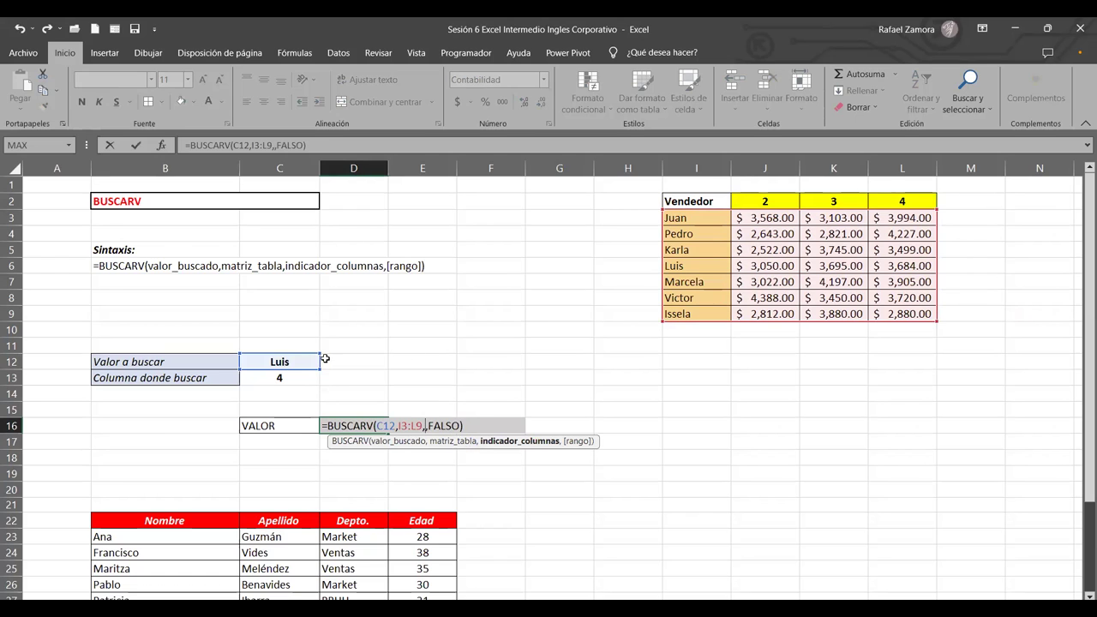
left_click(277, 378)
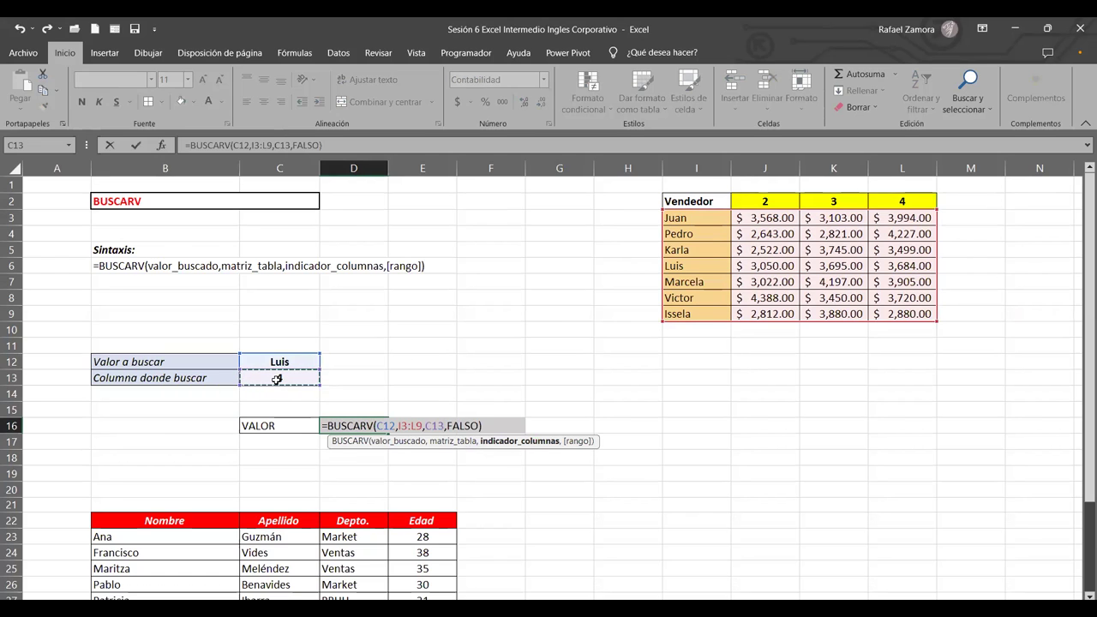
key("Return")
left_click(277, 379)
type("2")
key("Return")
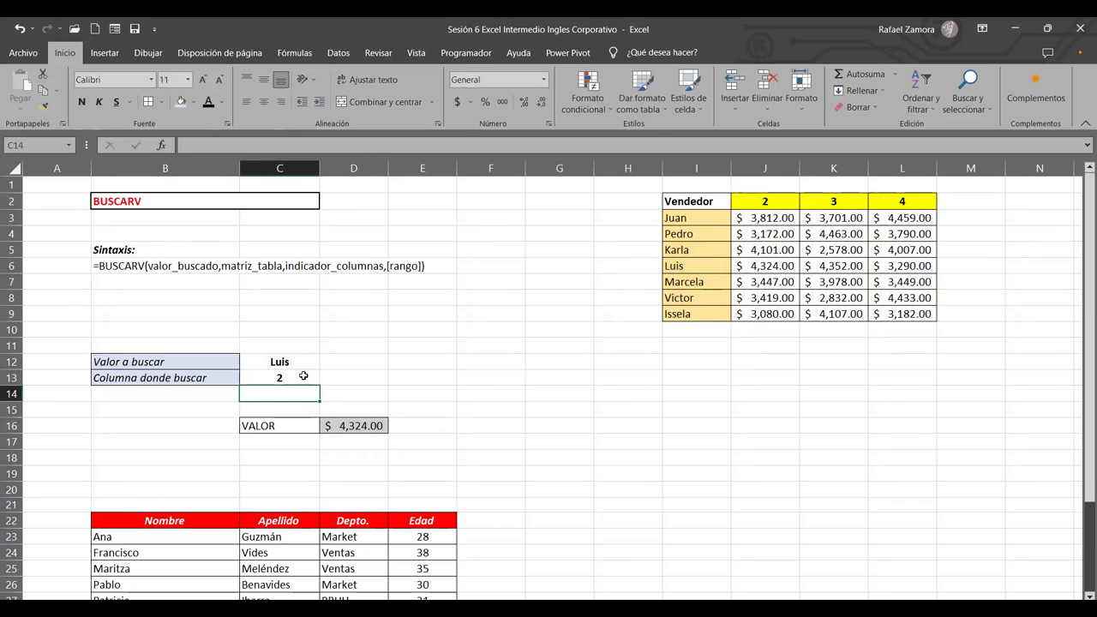
Step: Reopen D16's formula and scroll down to show the Nombre, Apellido, Depto., Teléfono block in rows 30–33
left_click(291, 363)
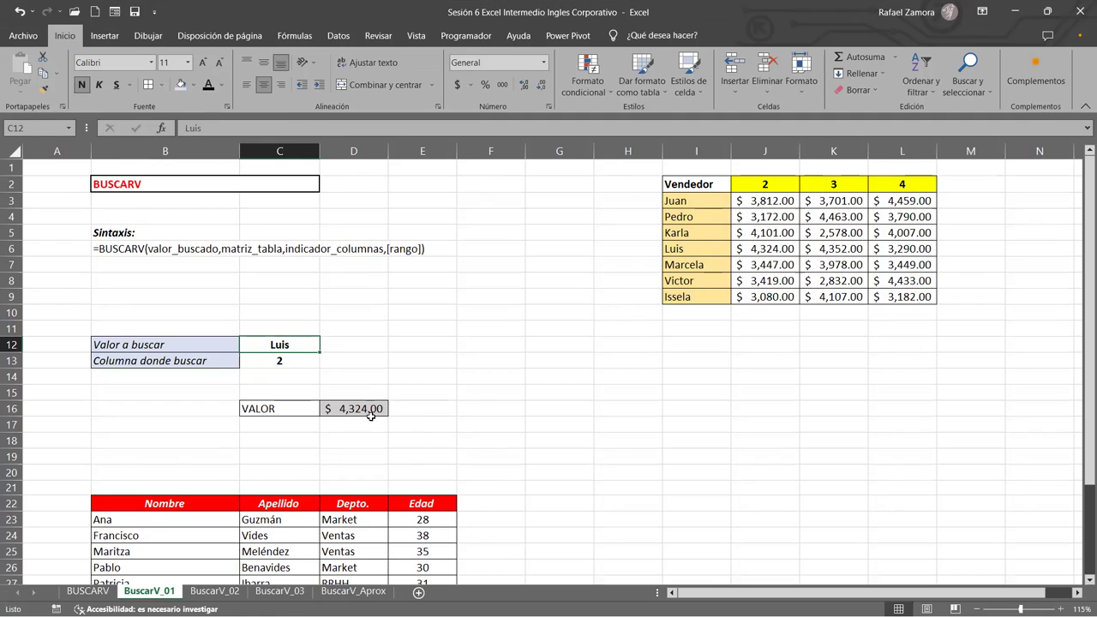
double_click(366, 426)
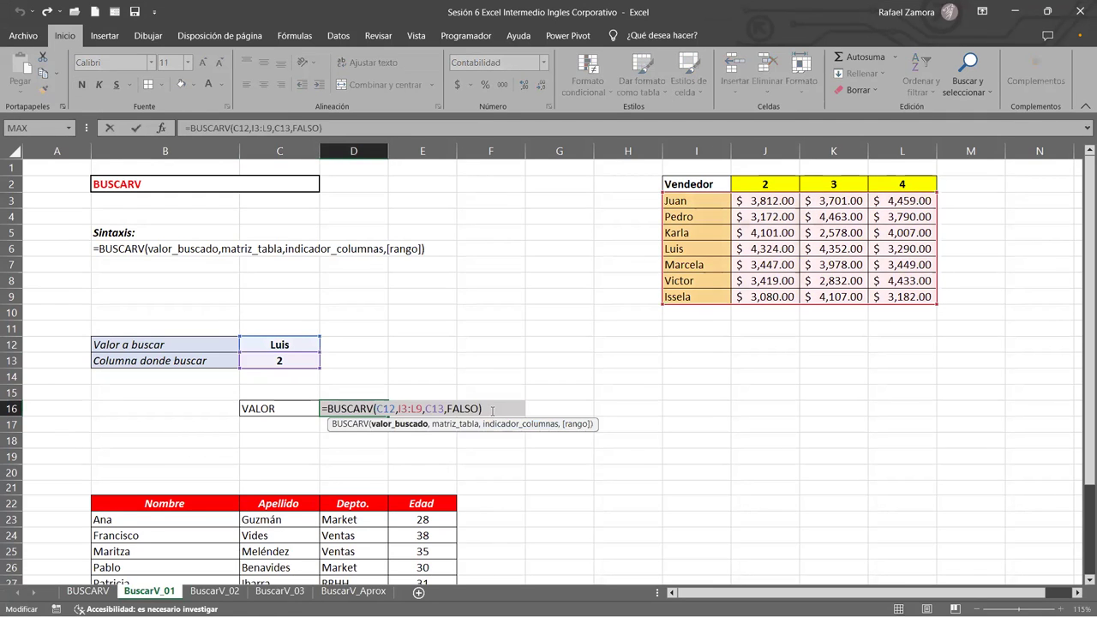
left_click(492, 410)
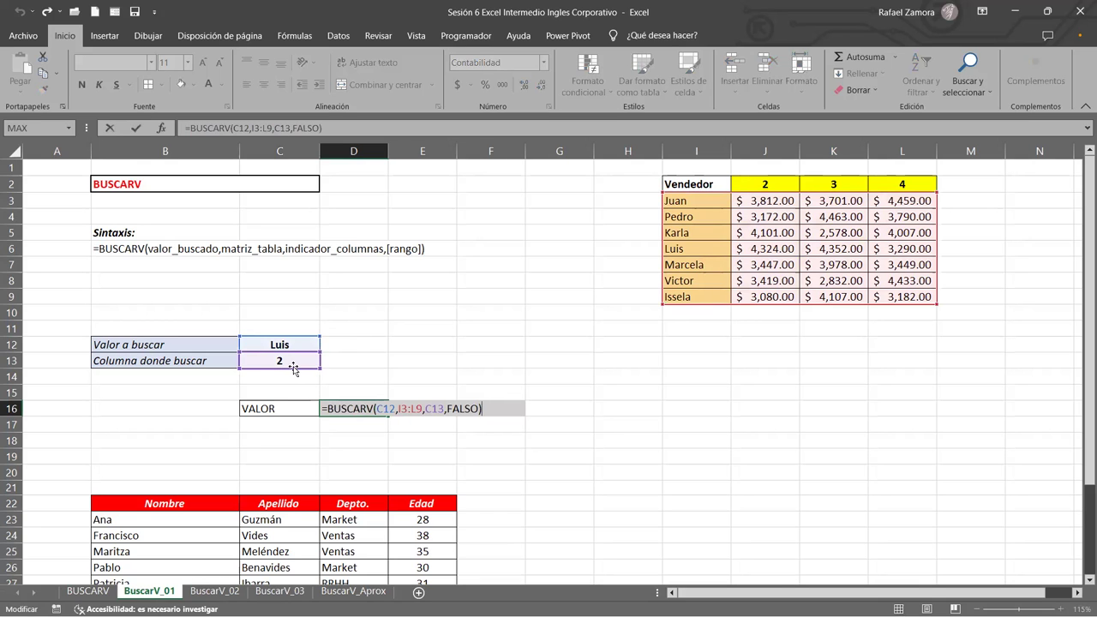
scroll(533, 368, "down", 1)
scroll(537, 393, "down", 3)
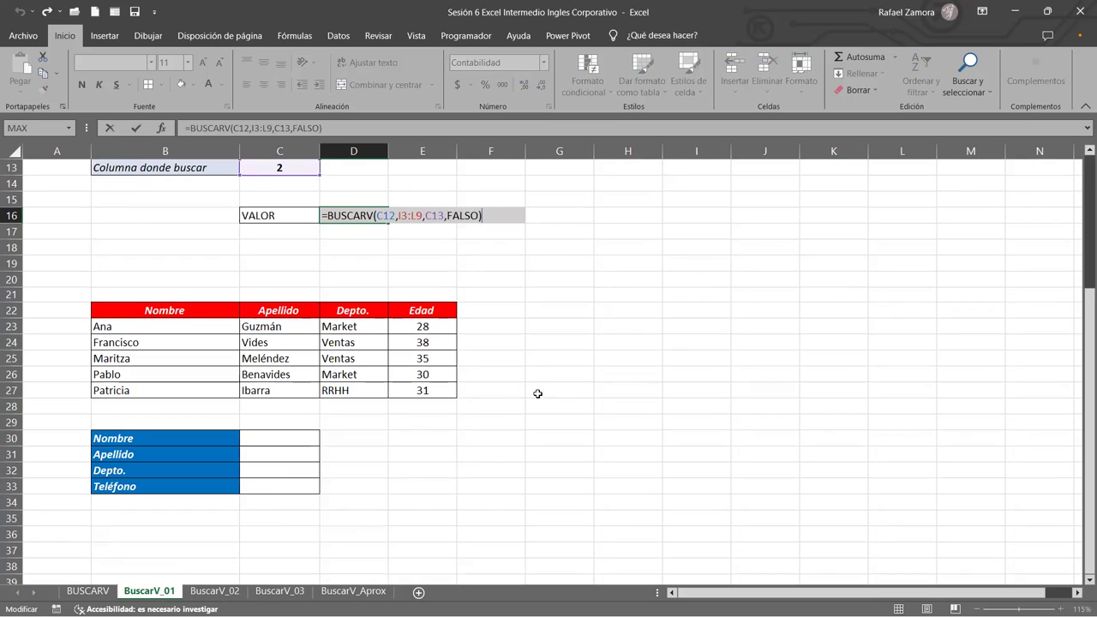
Step: Commit D16's lookup ($4,324.00) and point out the empty result cells C30:C33
key("ctrl+Return")
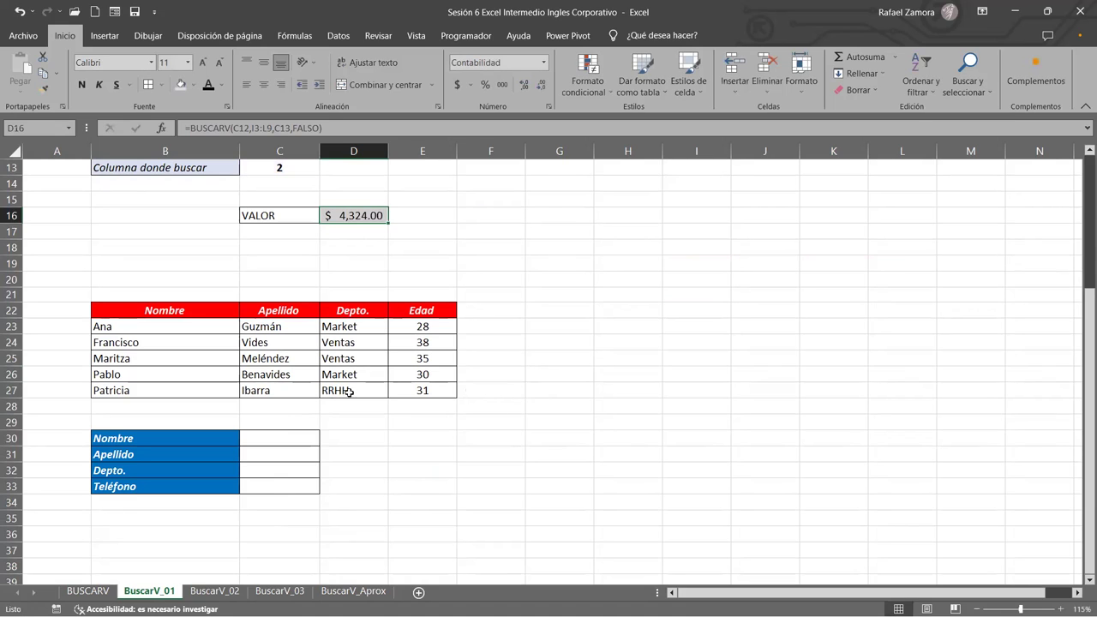
left_click(315, 441)
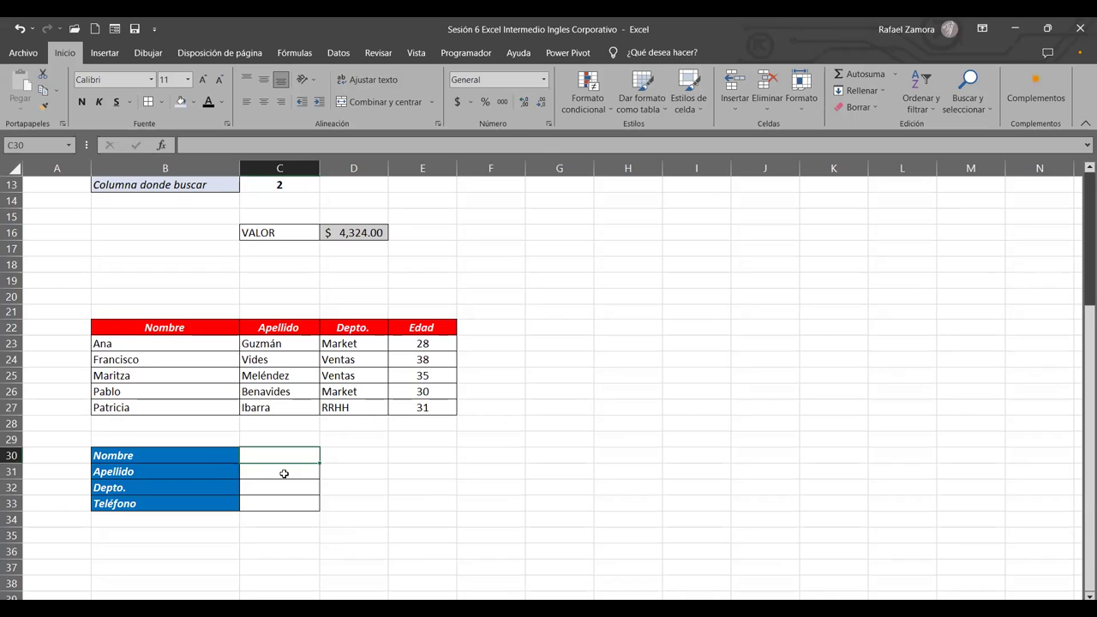
left_click(283, 457)
left_click(292, 472)
left_click(294, 509)
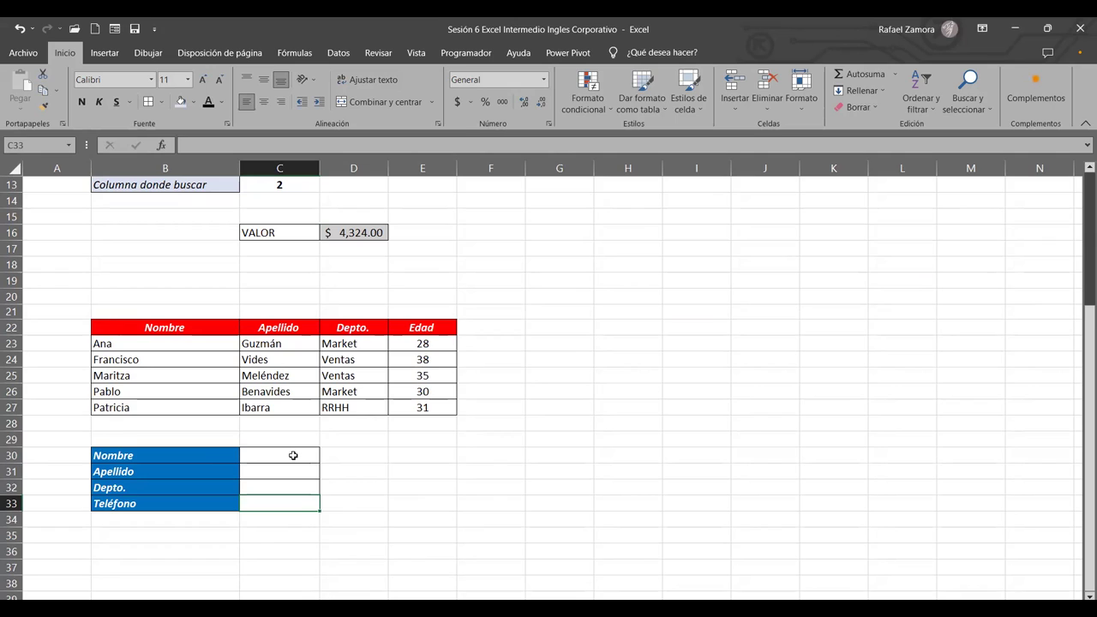
left_click(293, 455)
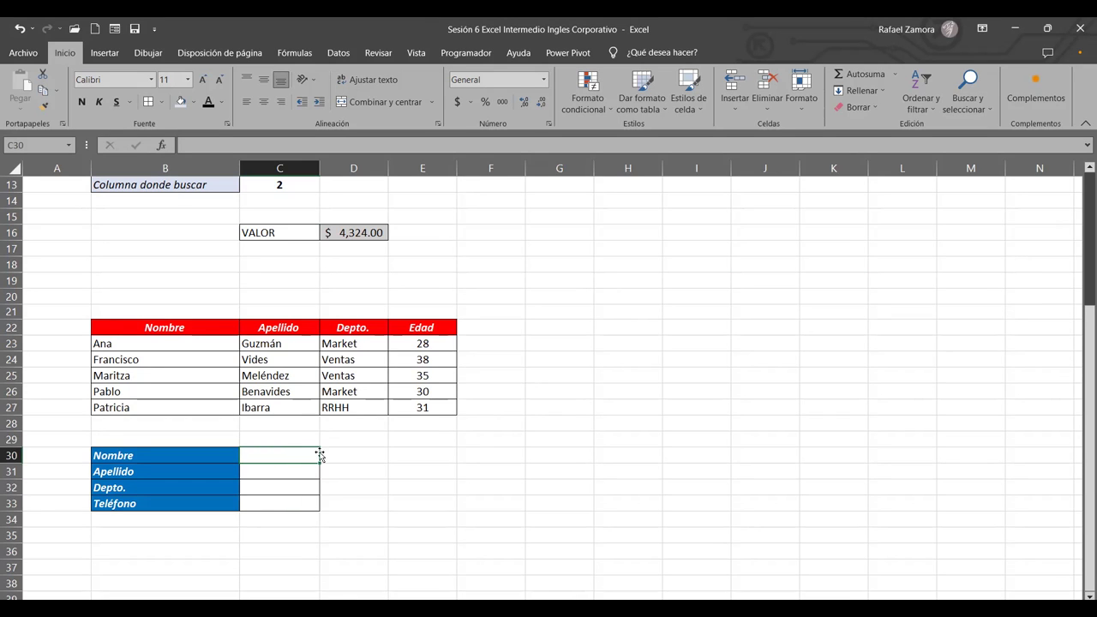
left_click(157, 344)
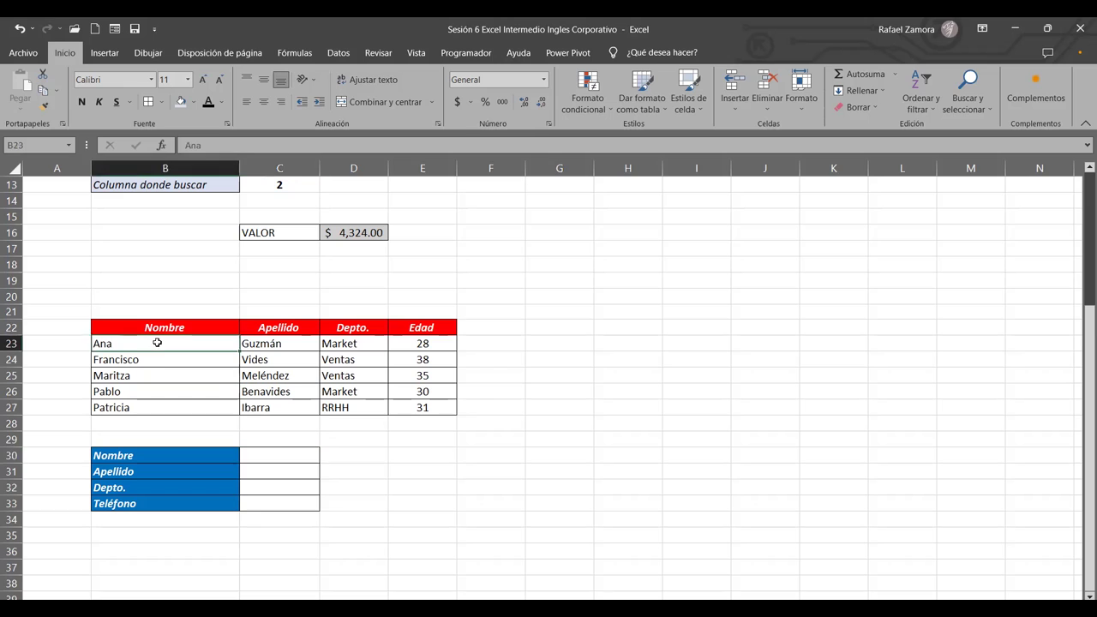
left_click(269, 485)
left_click(291, 345)
left_click(366, 359)
left_click(397, 360)
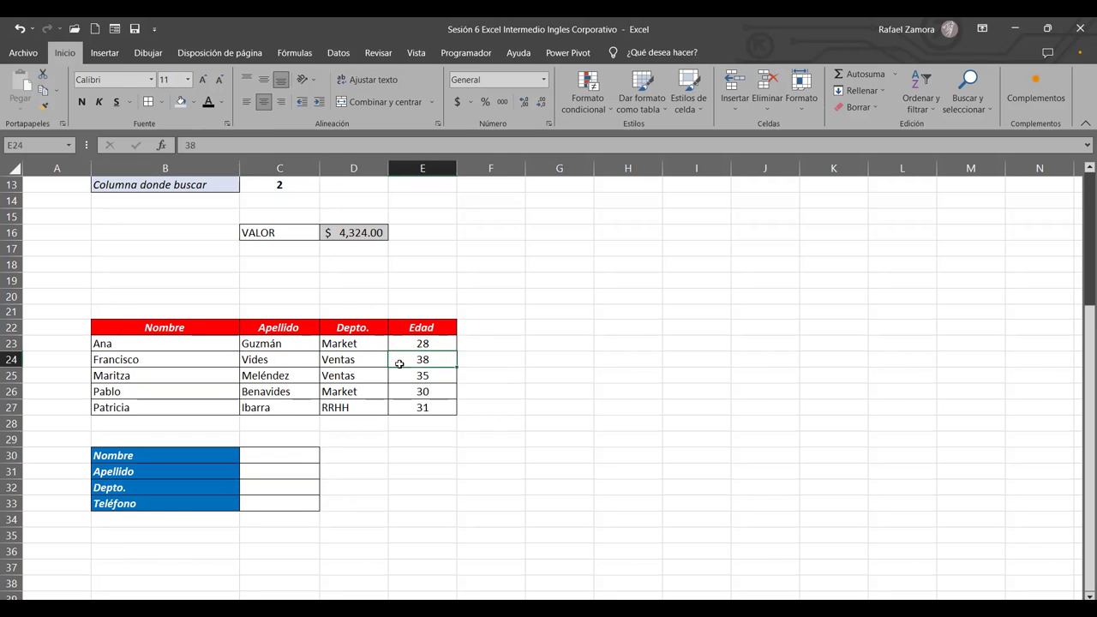
left_click(276, 457)
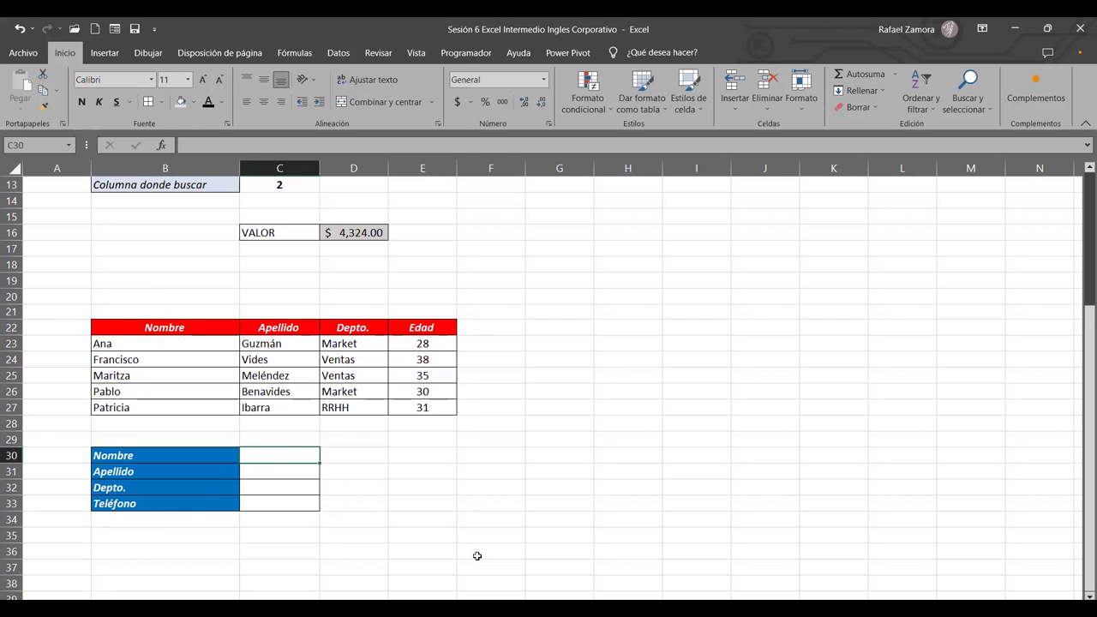
Step: Start a BUSCARV formula in C30, then cancel it and move down to C31
type("=")
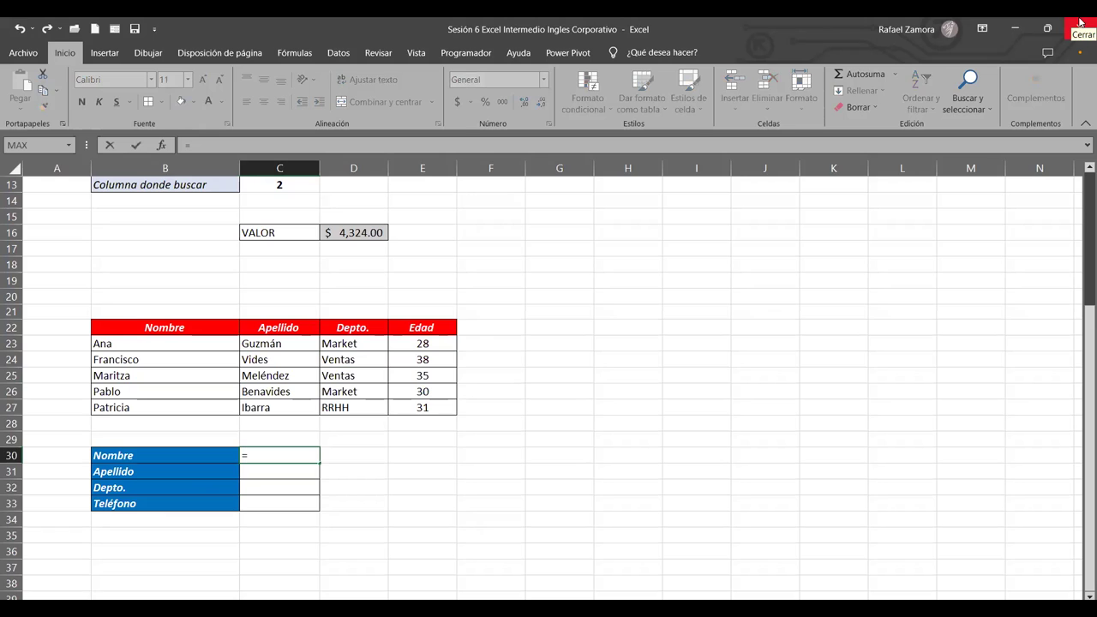
type("buscar")
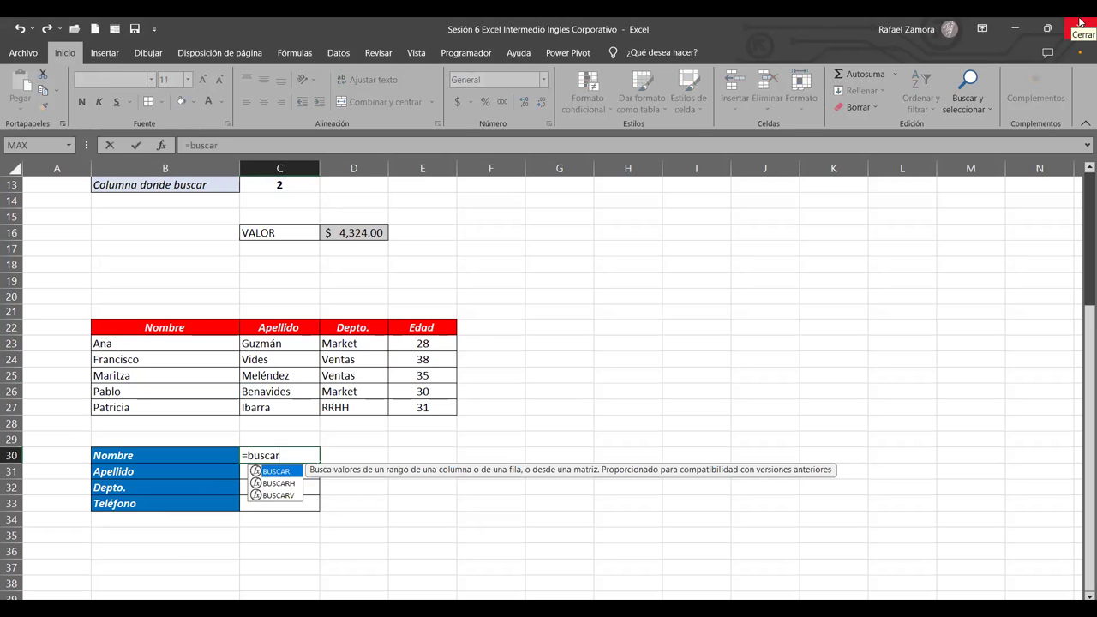
key("Down")
key("Down")
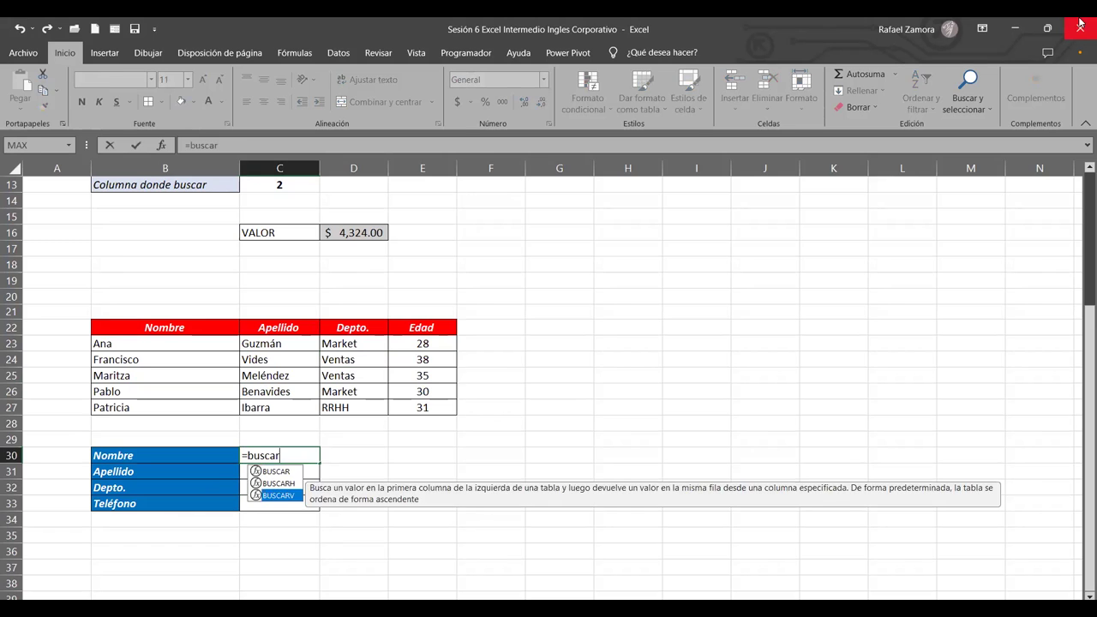
key("Tab")
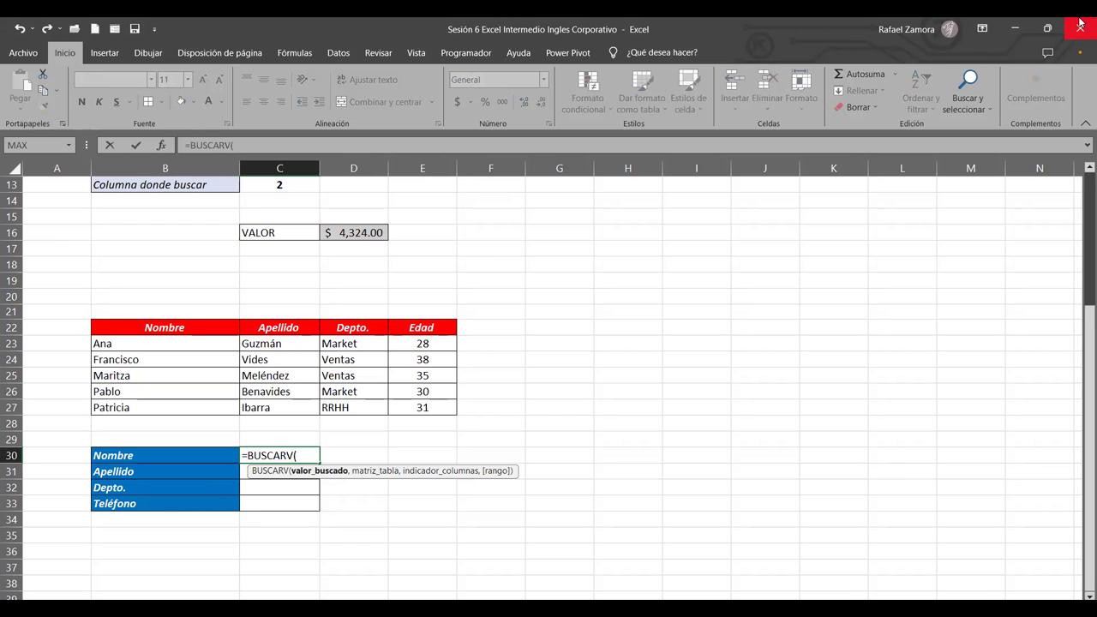
key("Escape")
key("Down")
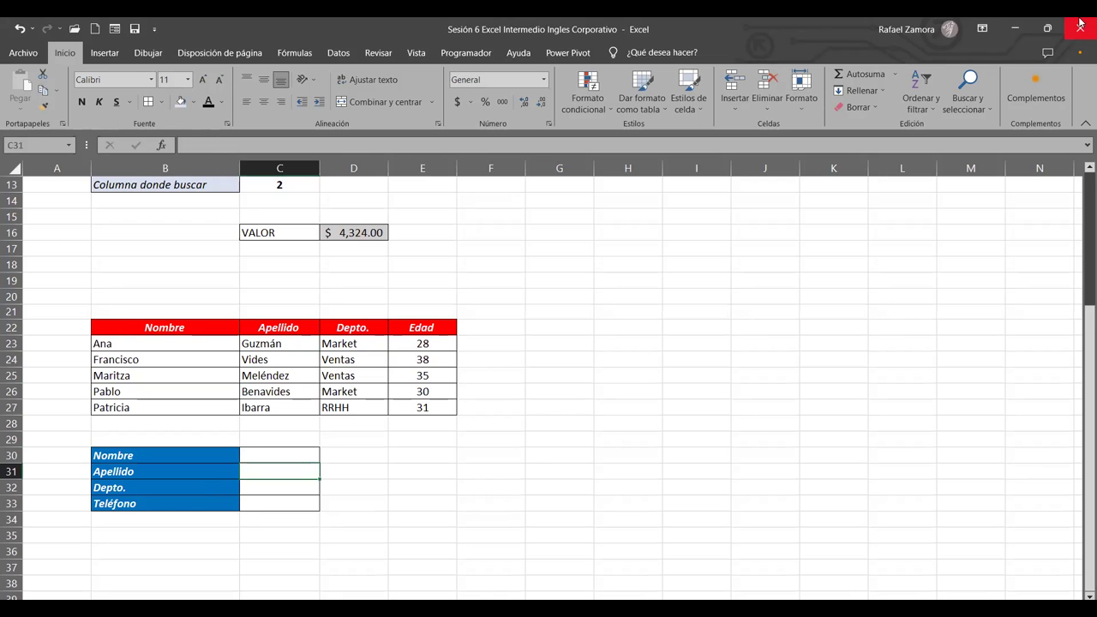
Step: Begin =BUSCARV(C30, in C31, using the Nombre cell C30 as the lookup value
type("=")
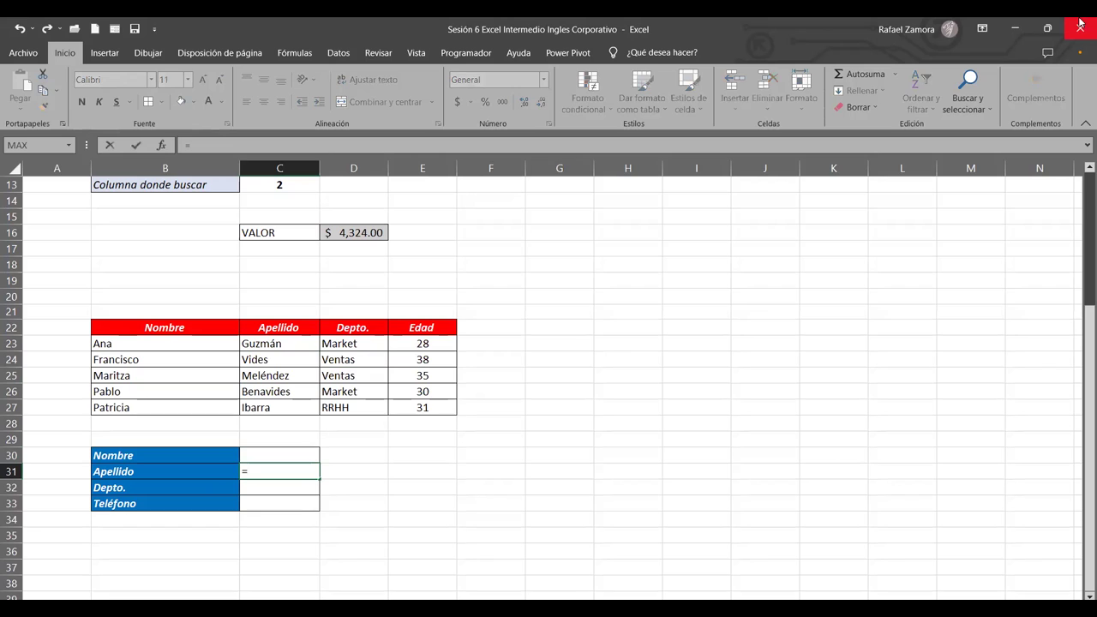
type("buscar")
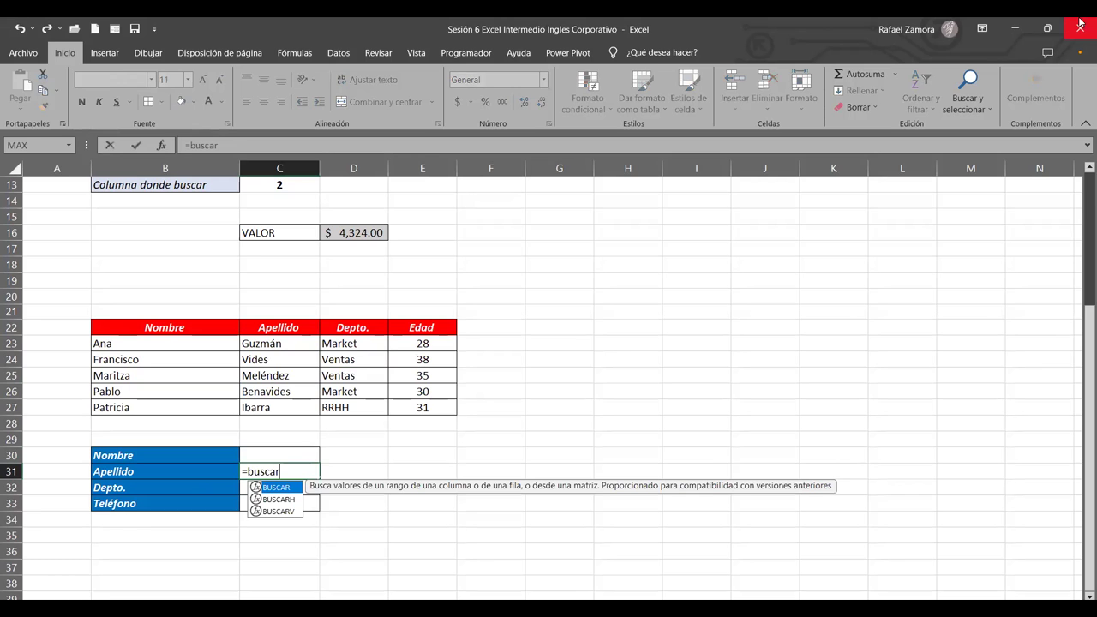
type("v")
key("Tab")
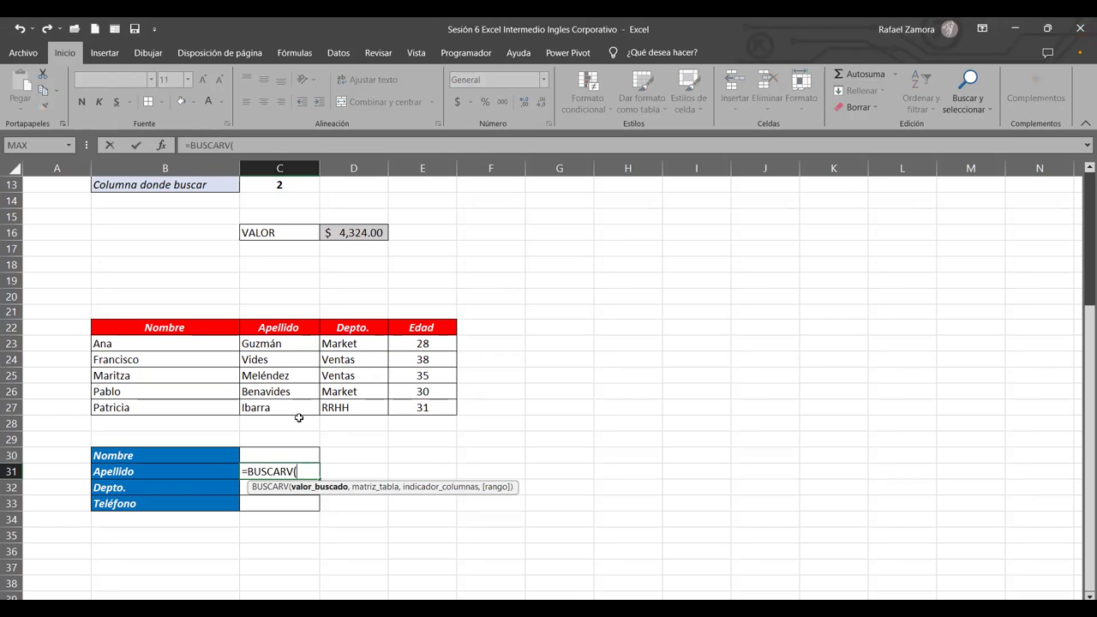
left_click(257, 453)
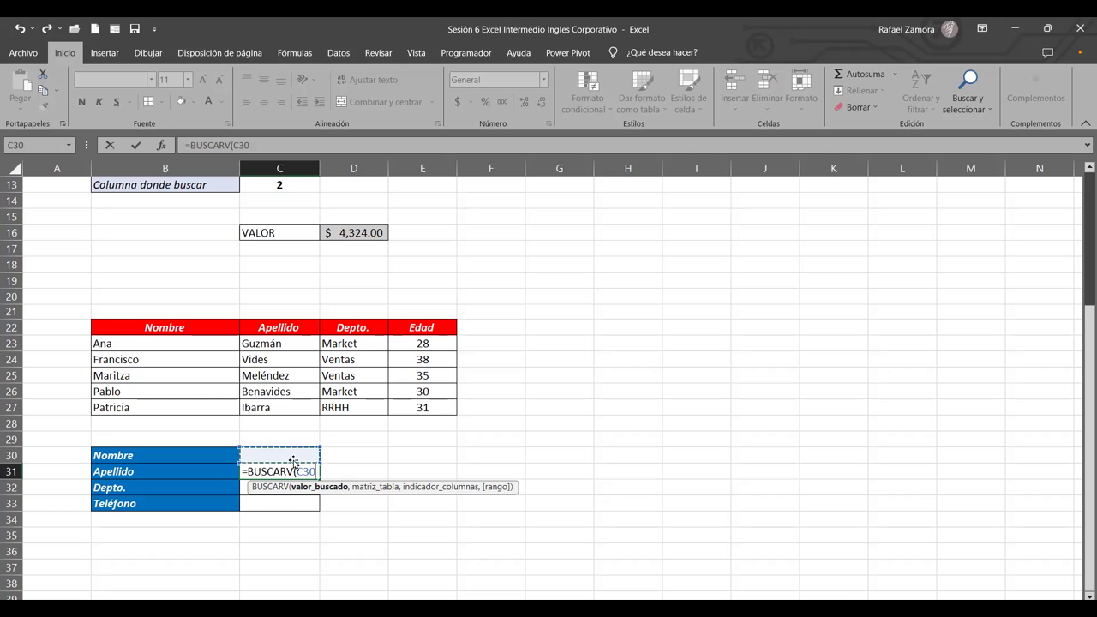
type(",")
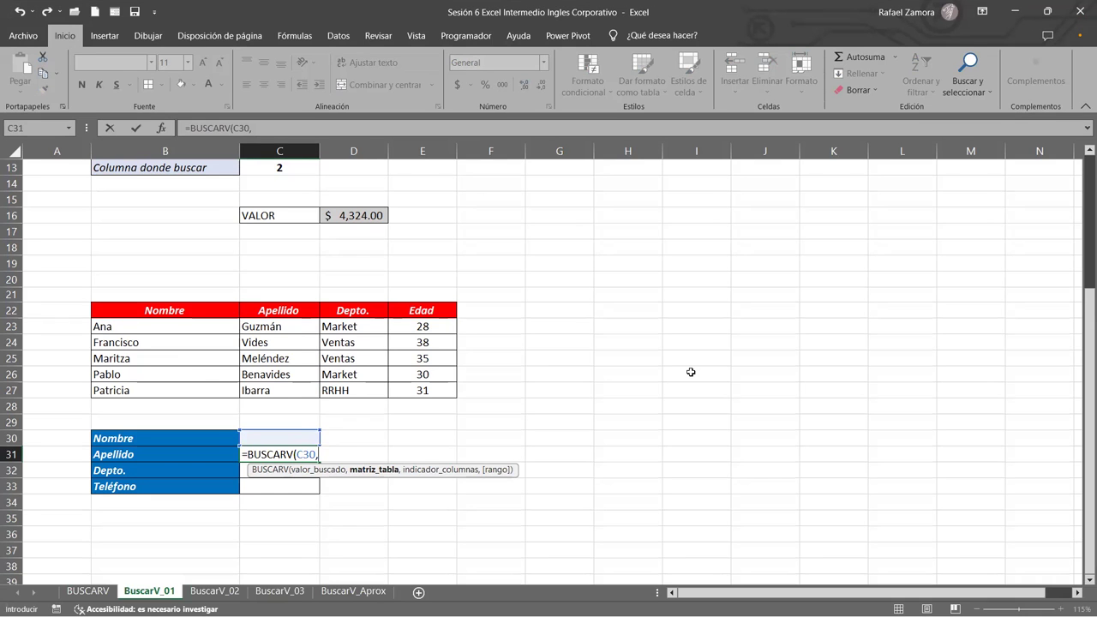
Step: After trying wider ranges, set the C31 lookup's table range to B23:C27 (Nombre and Apellido)
left_click(143, 316)
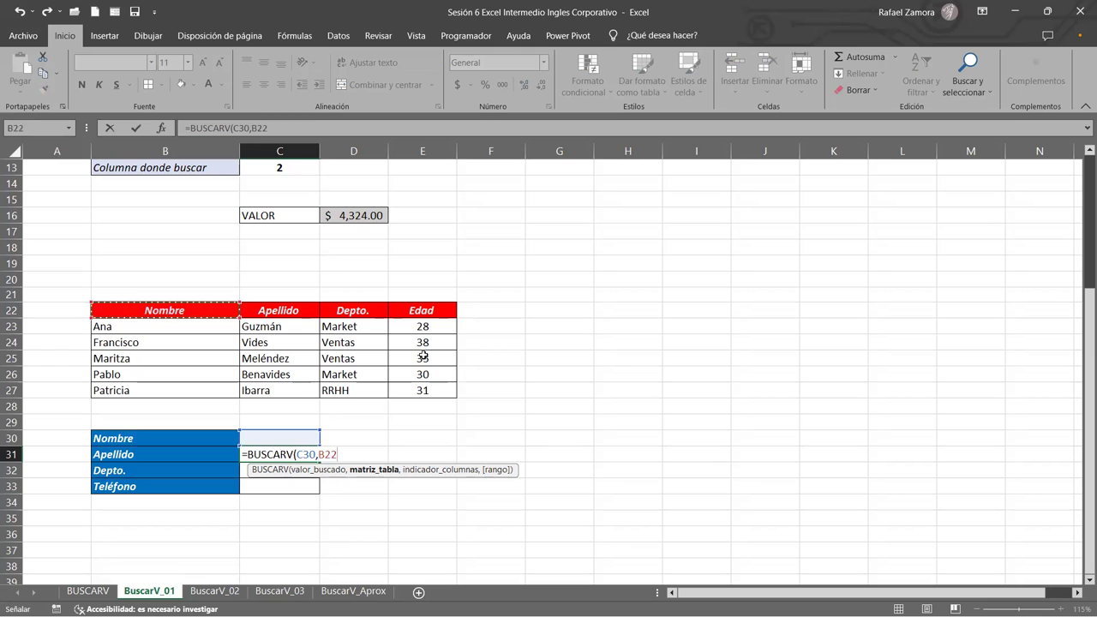
left_click(449, 388, "shift")
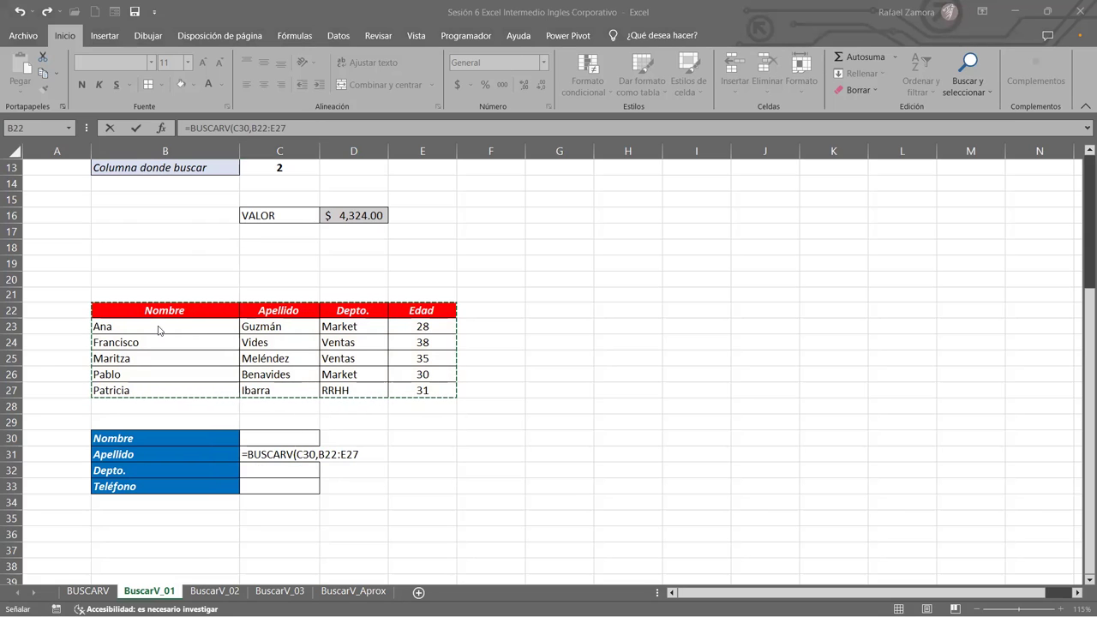
left_click(210, 334)
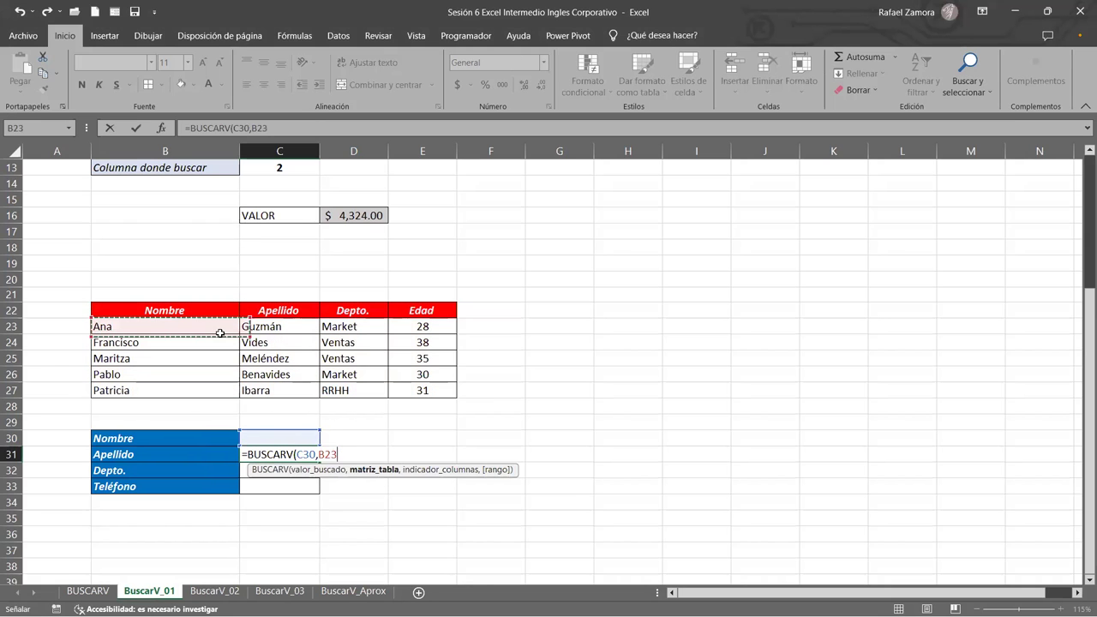
key("ctrl+shift+Right")
key("ctrl+shift+Down")
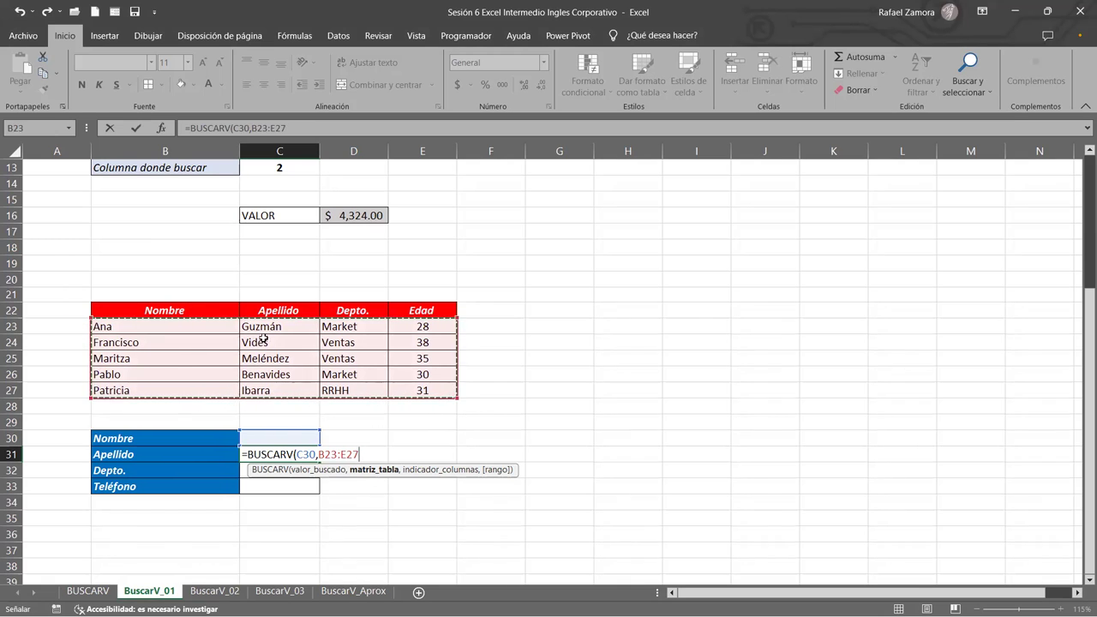
left_click(153, 324)
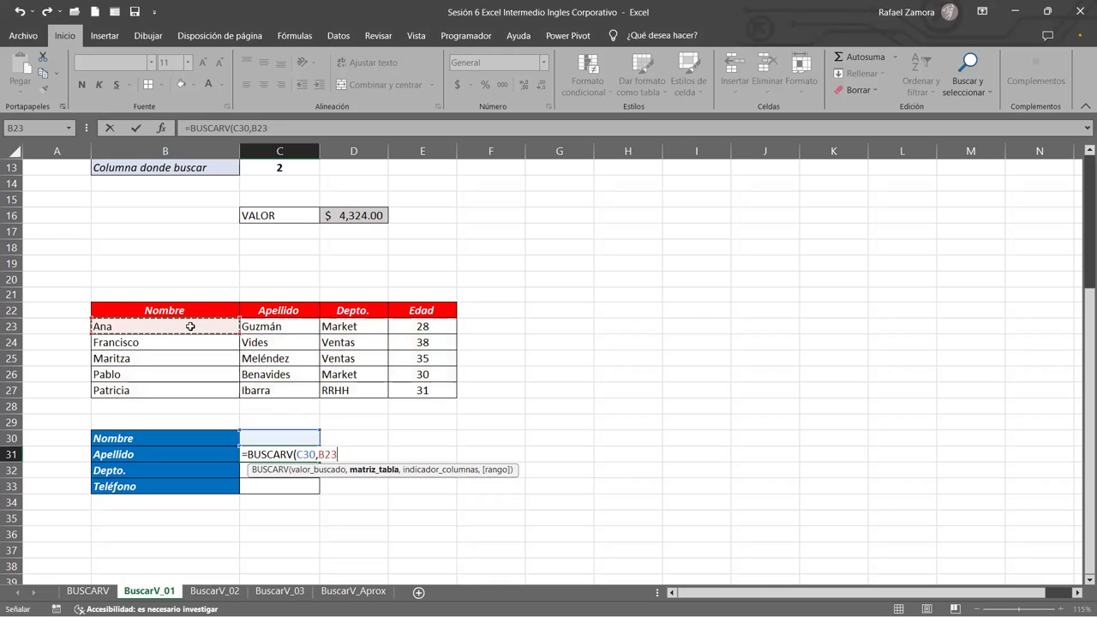
left_click(273, 390, "shift")
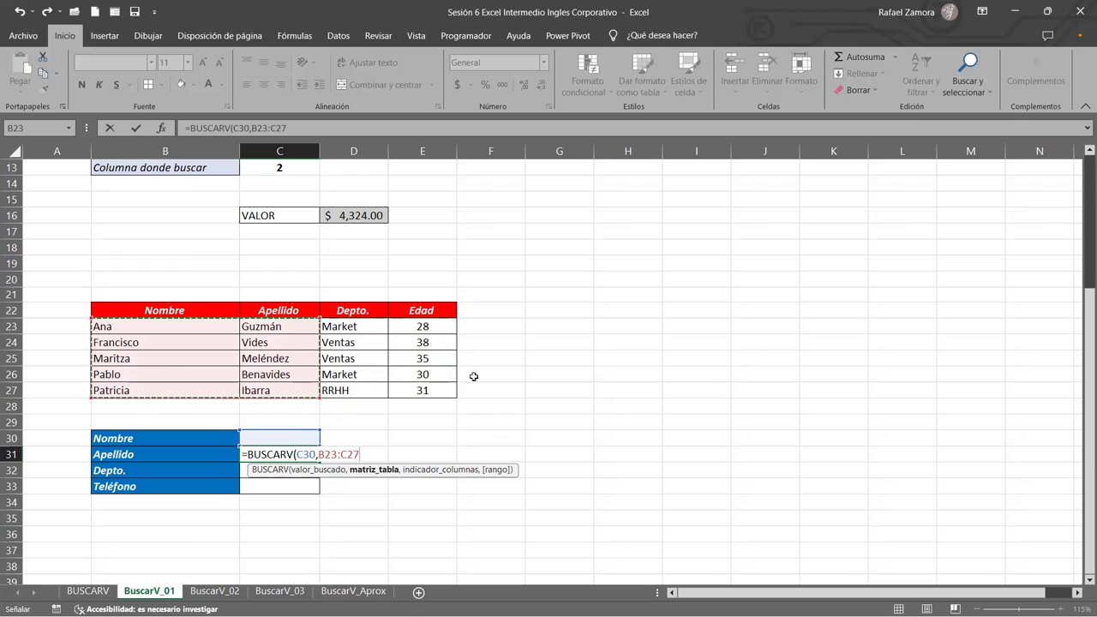
Step: Complete the surname formula in C31 as =BUSCARV(C30,B23:C27,2,0)
type(",")
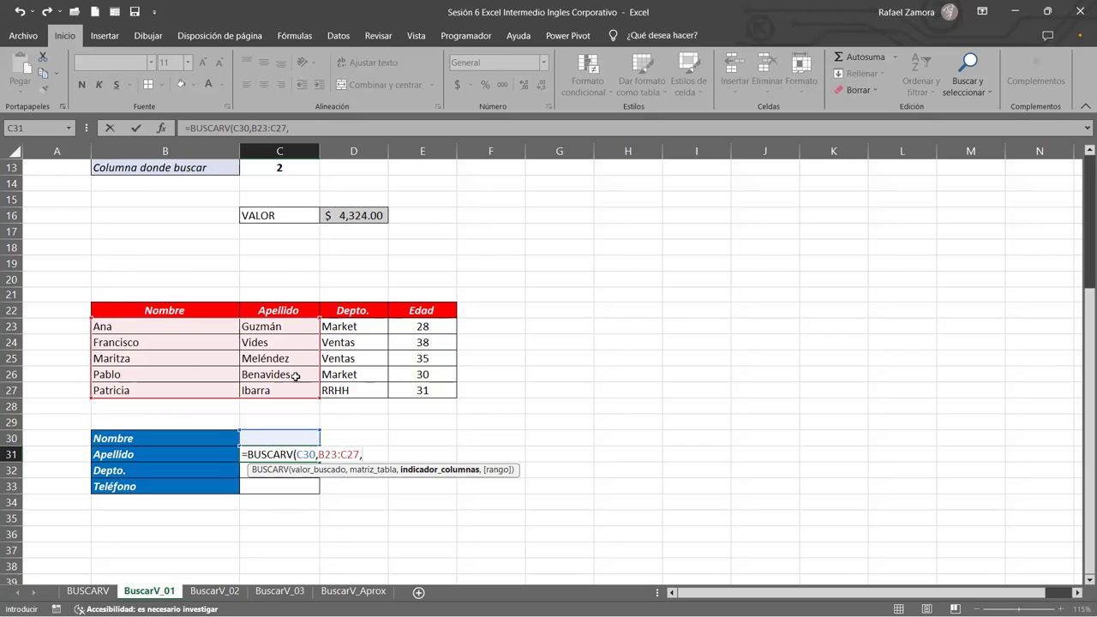
type("2")
type(",0")
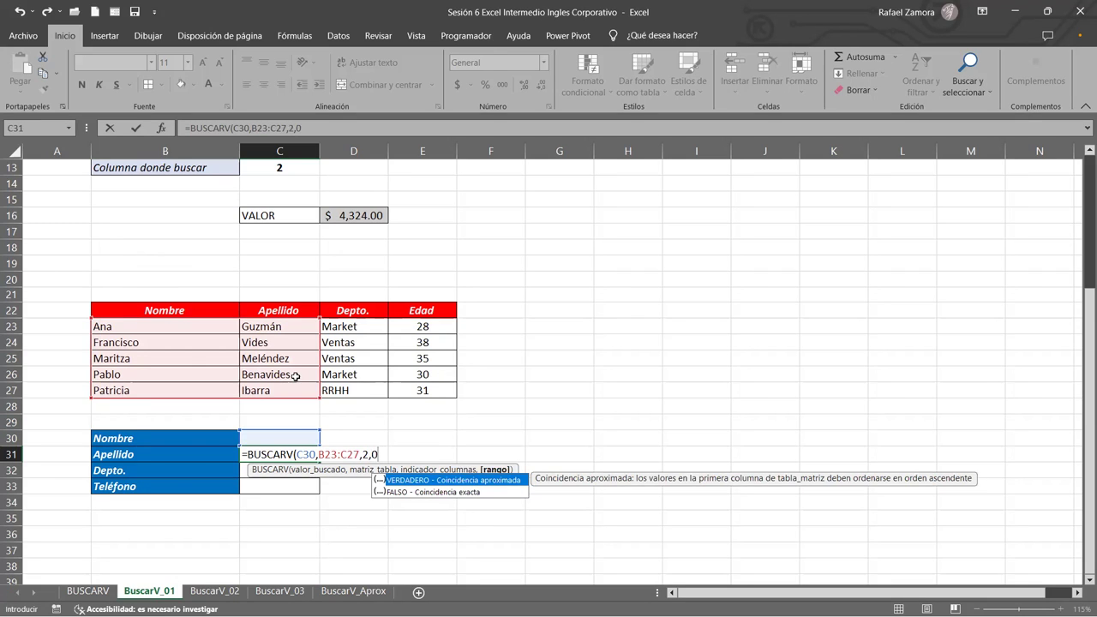
key("Return")
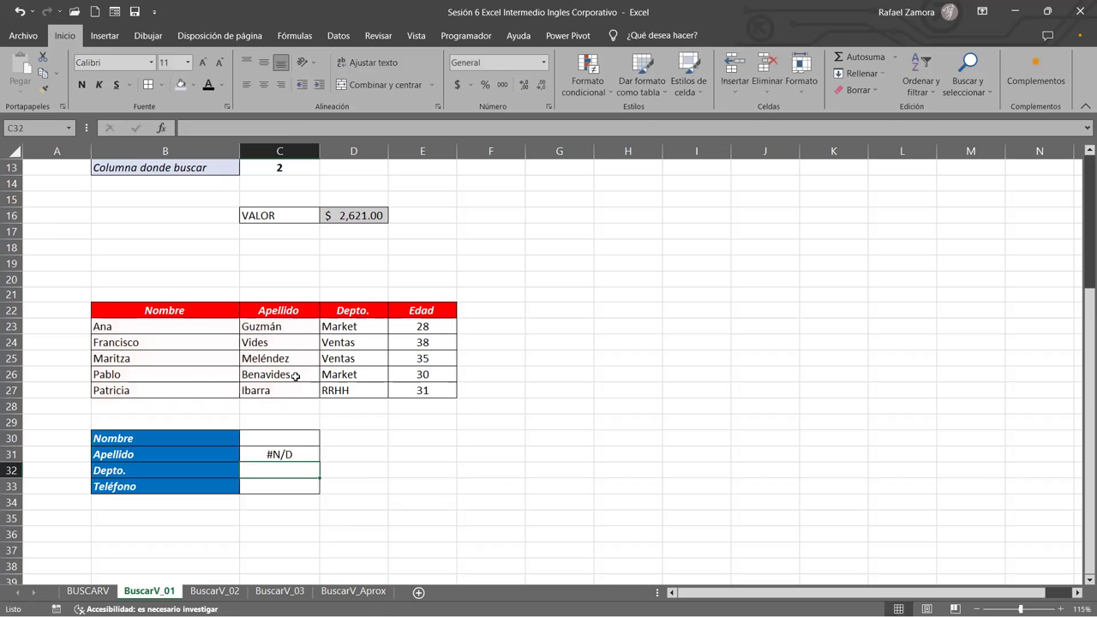
left_click(289, 440)
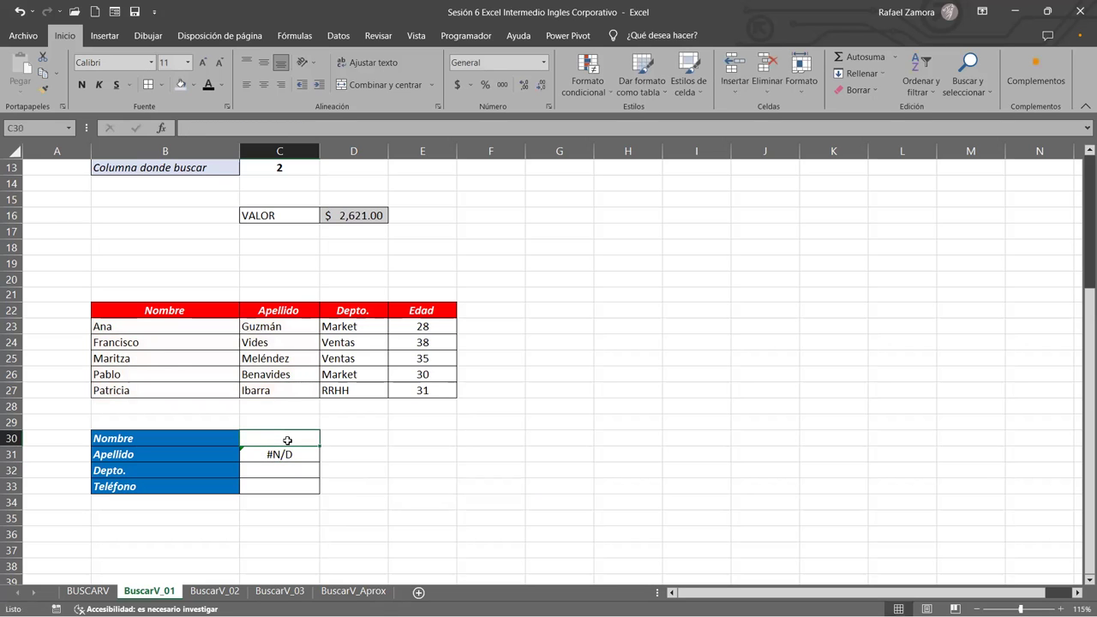
type("Ana")
key("Return")
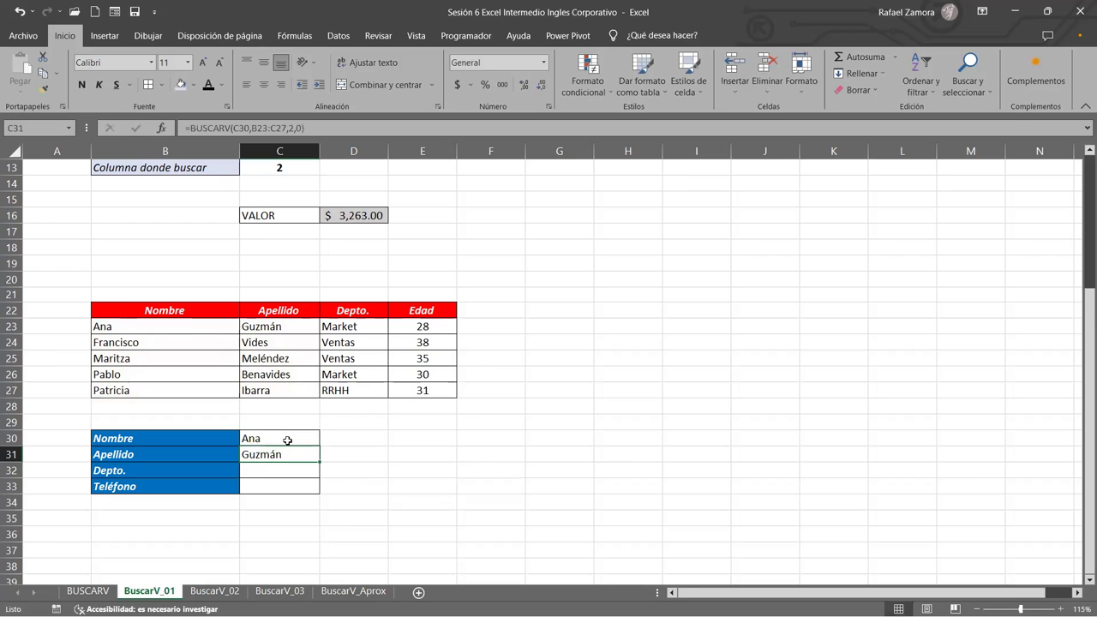
left_click(288, 441)
type("Francisco")
key("ctrl+Return")
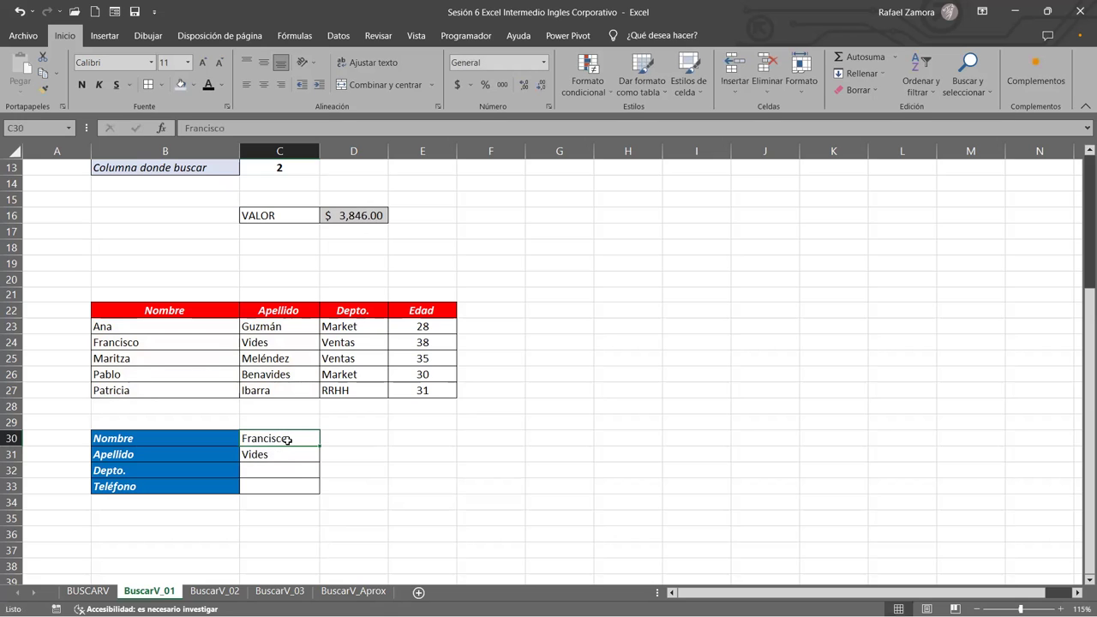
type("Pablo")
key("ctrl+Return")
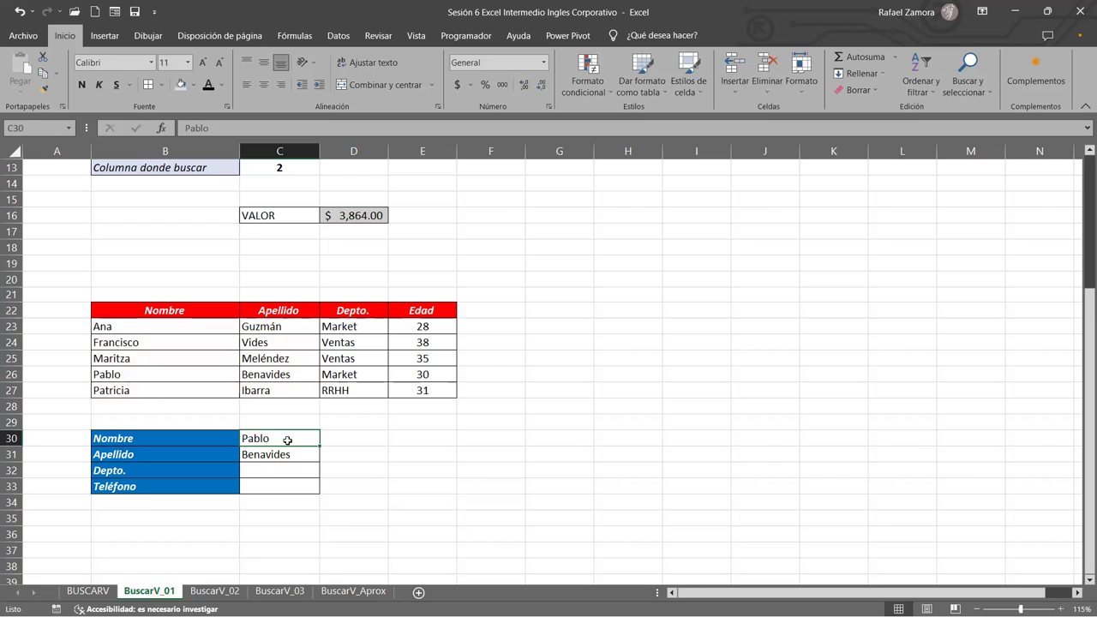
left_click(286, 471)
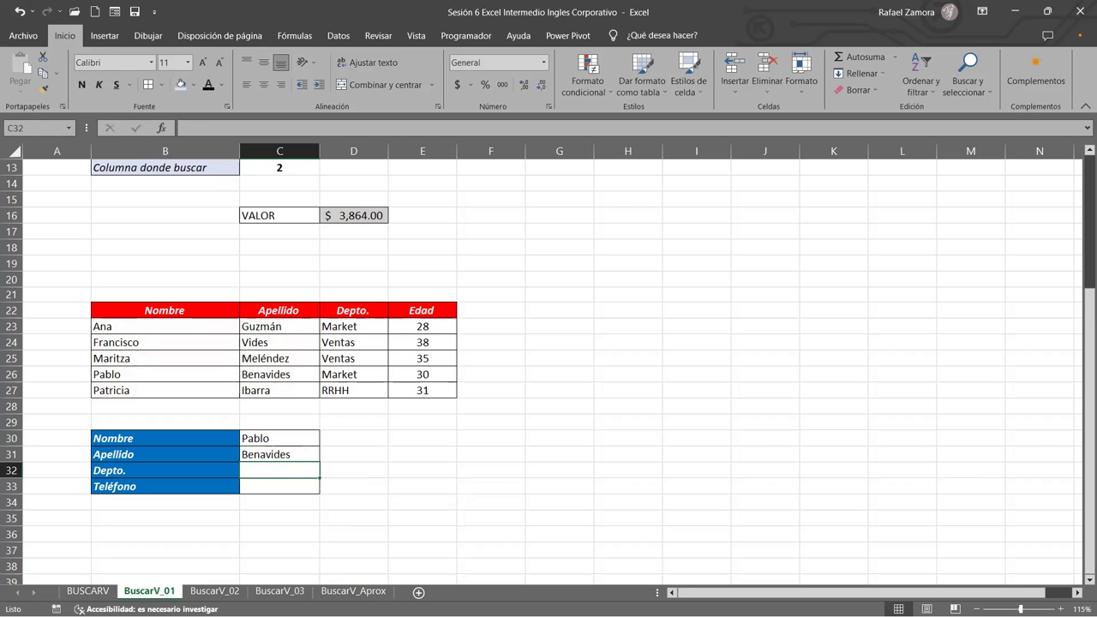
Step: Enter =BUSCARV(C30,B23:D27,3,0) in C32 to fetch the department of the entered name
type("=")
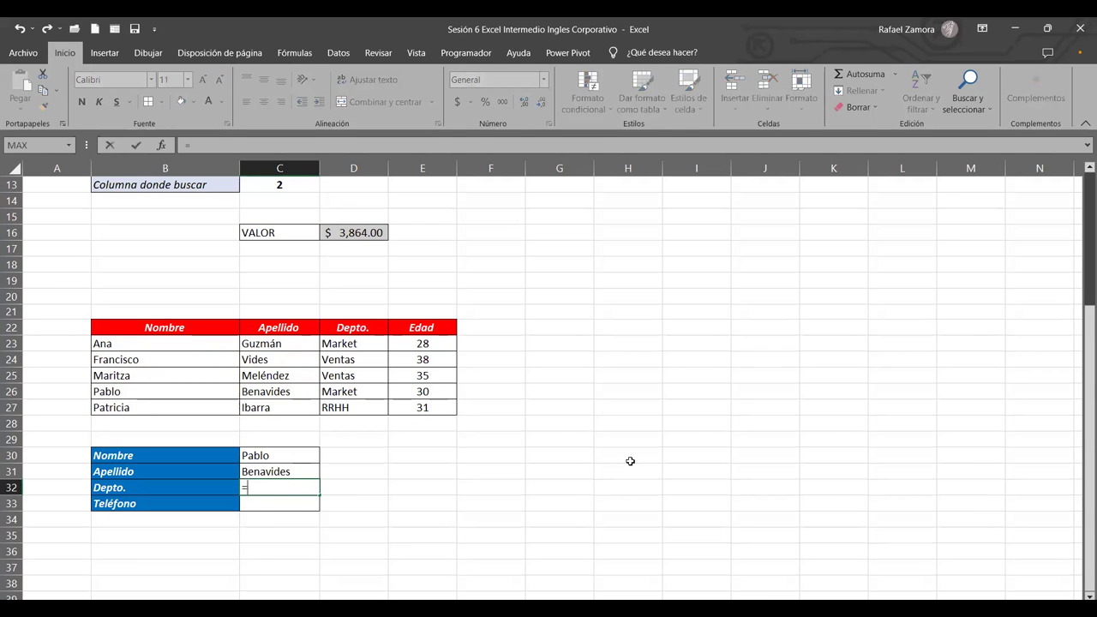
type("buscar")
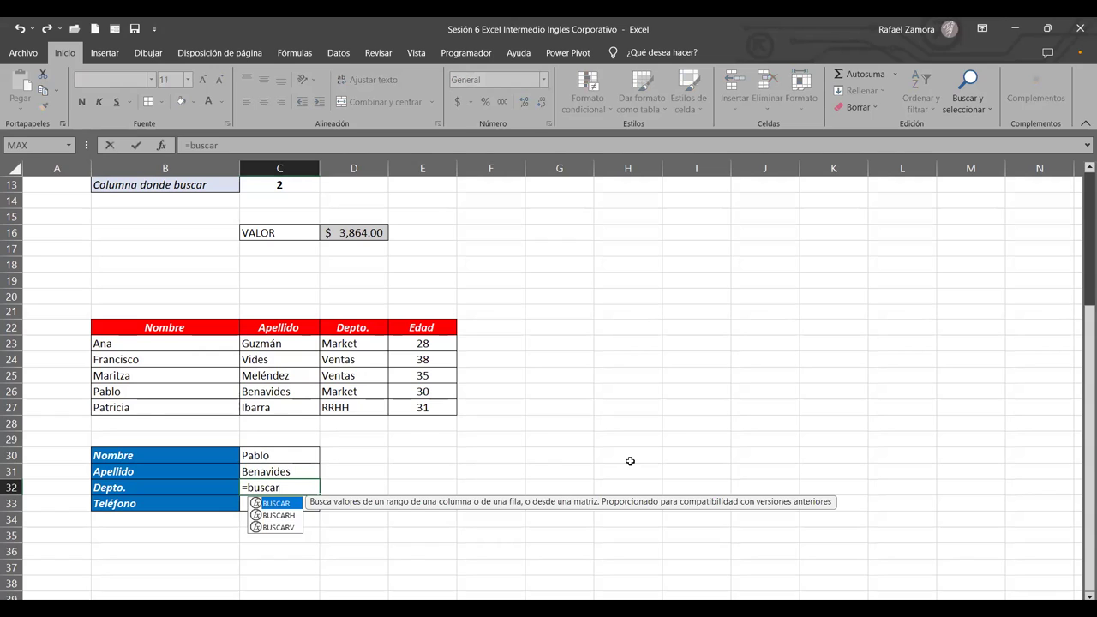
type("v")
key("Tab")
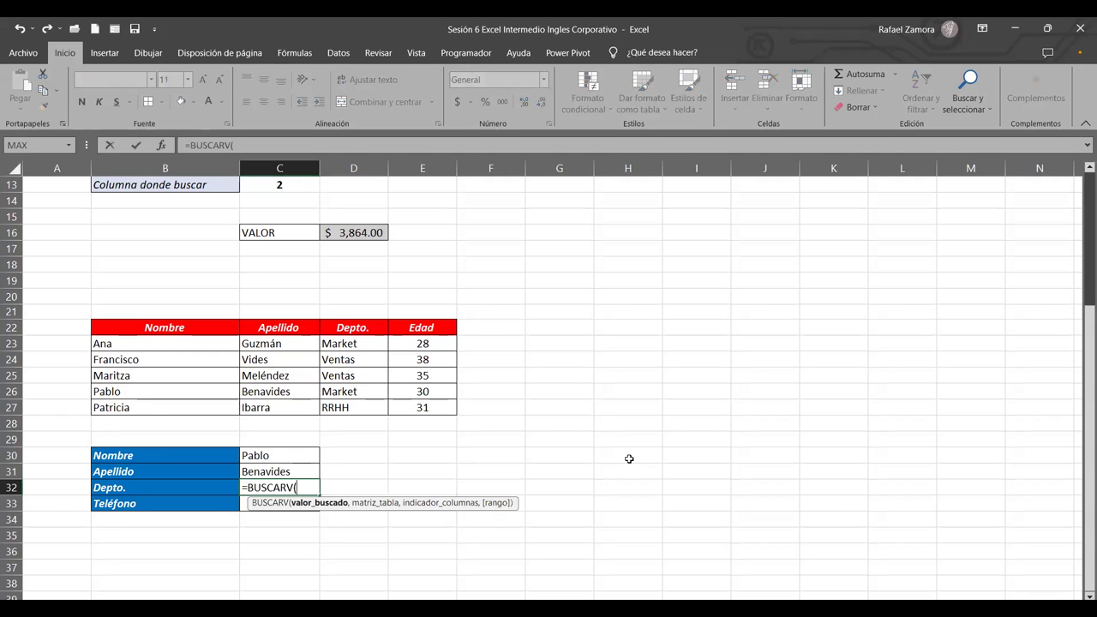
left_click(277, 454)
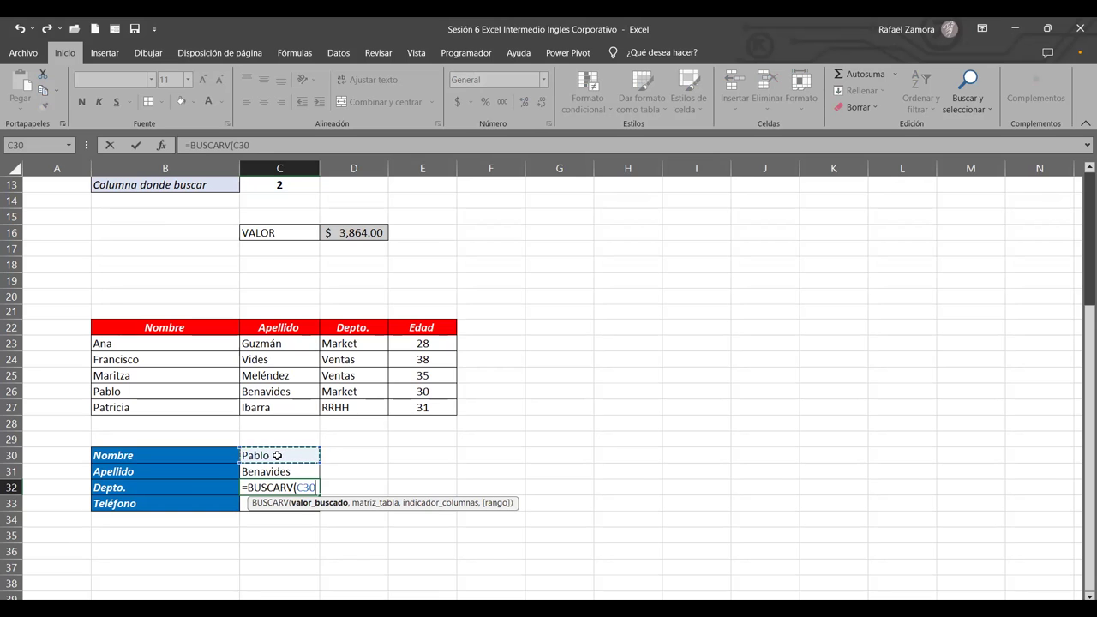
type(",")
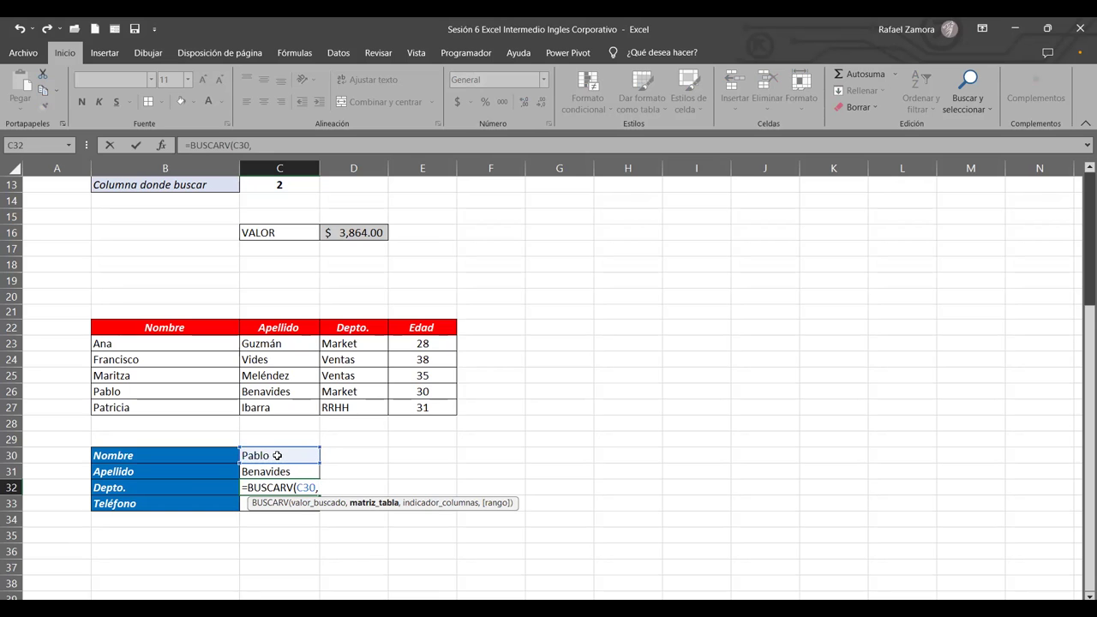
left_click(207, 343)
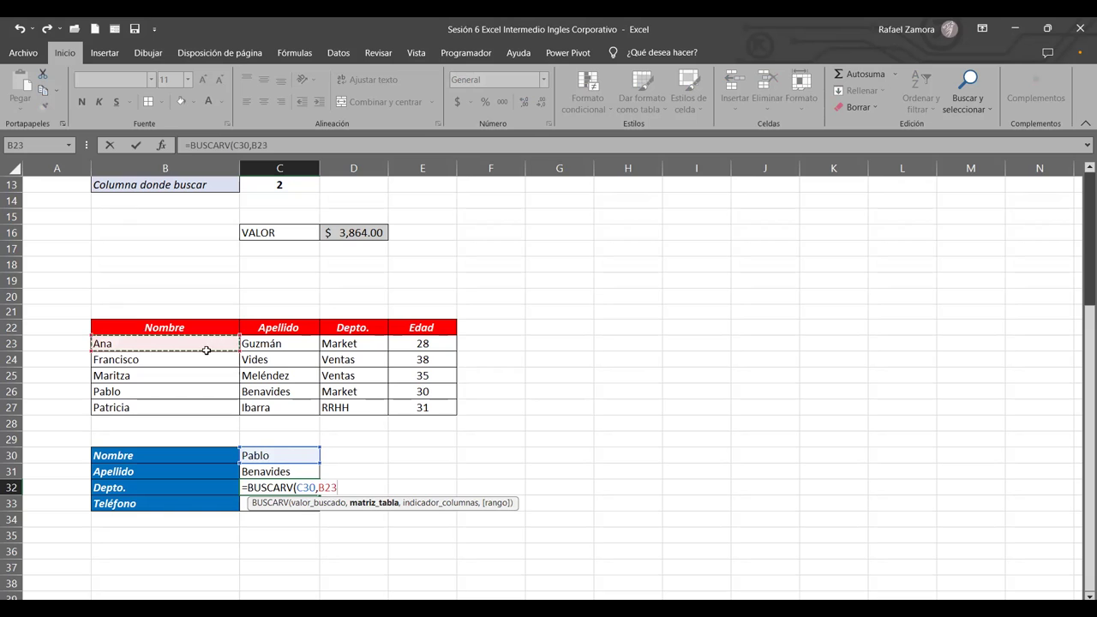
left_click(221, 406, "shift")
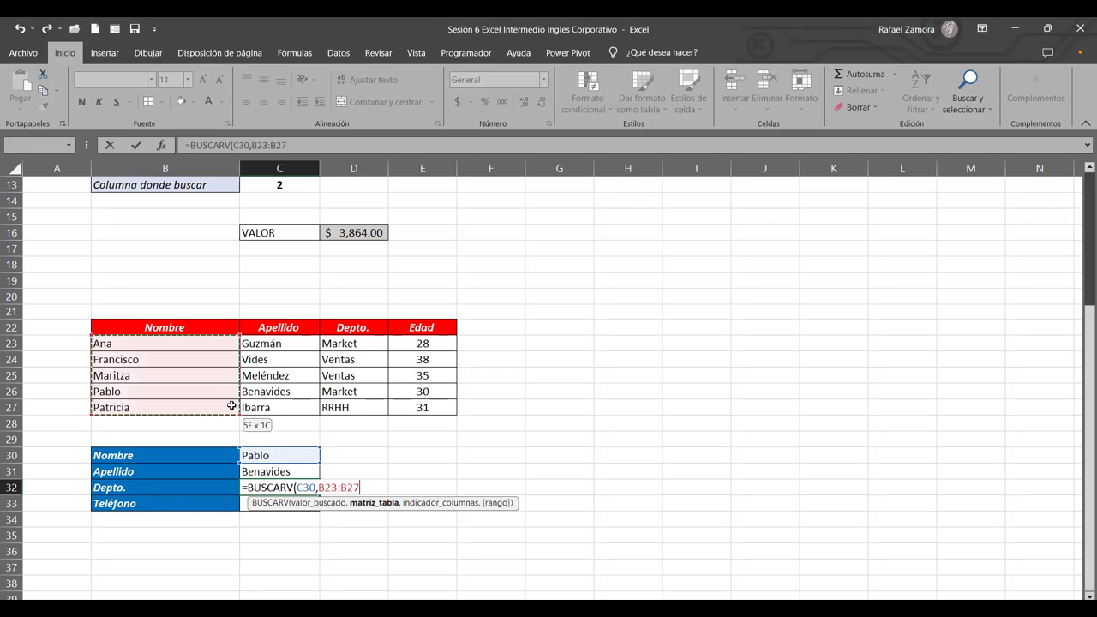
left_click_drag(235, 406, 356, 417)
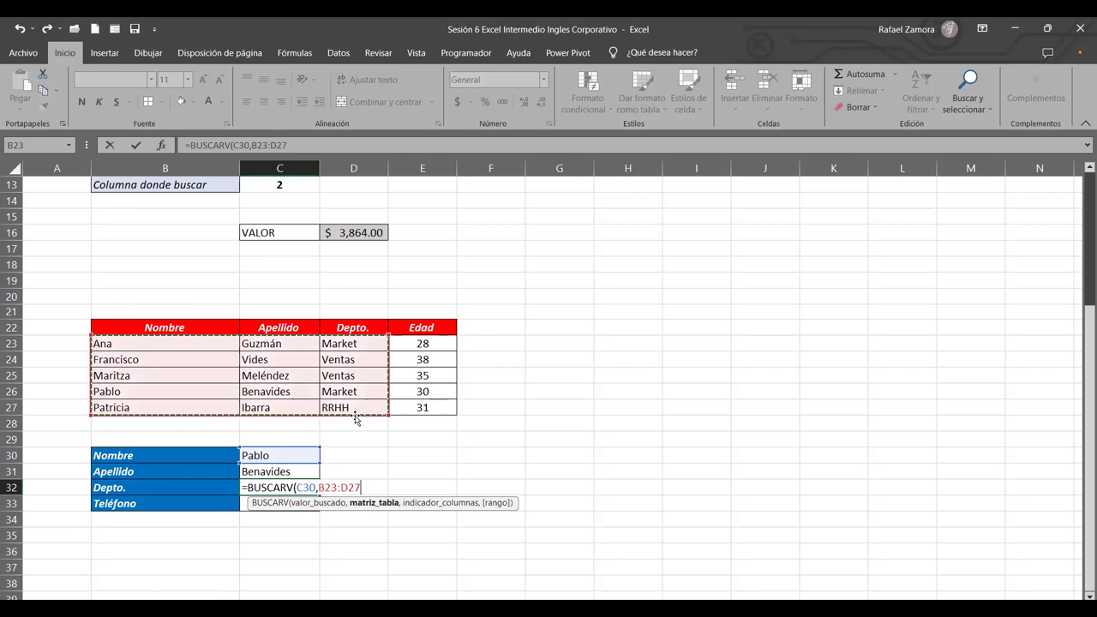
type(",3")
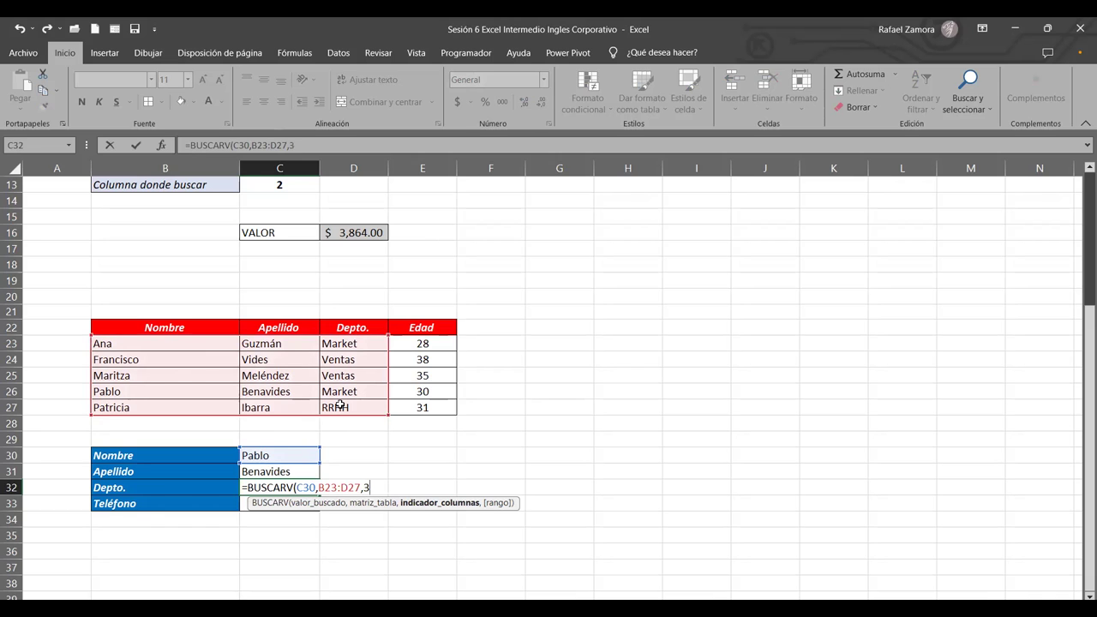
type(",")
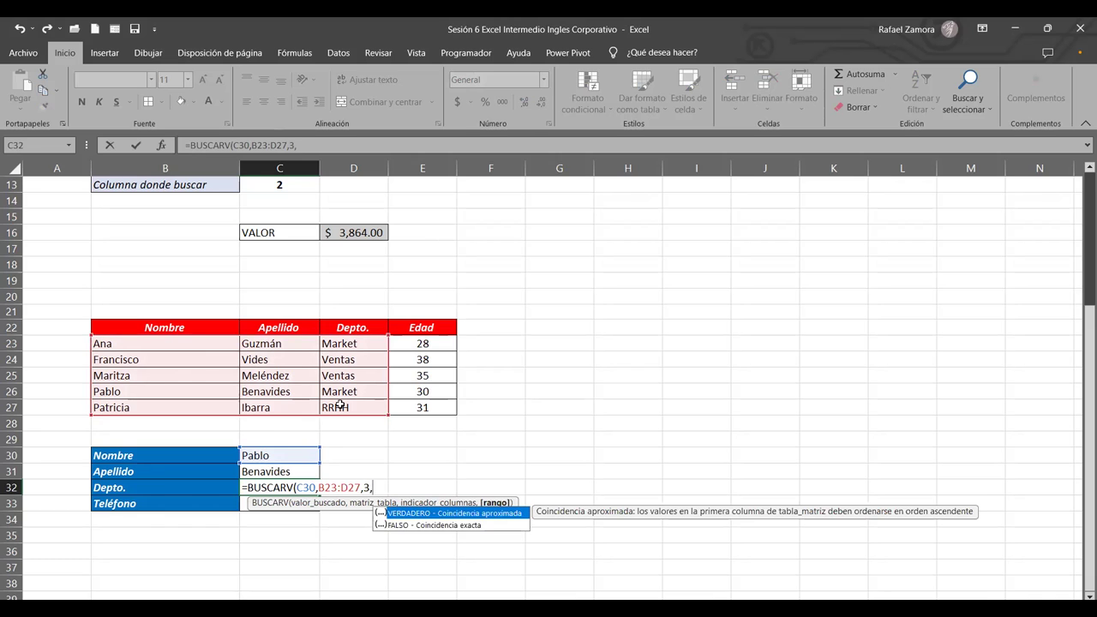
type("0")
type(")")
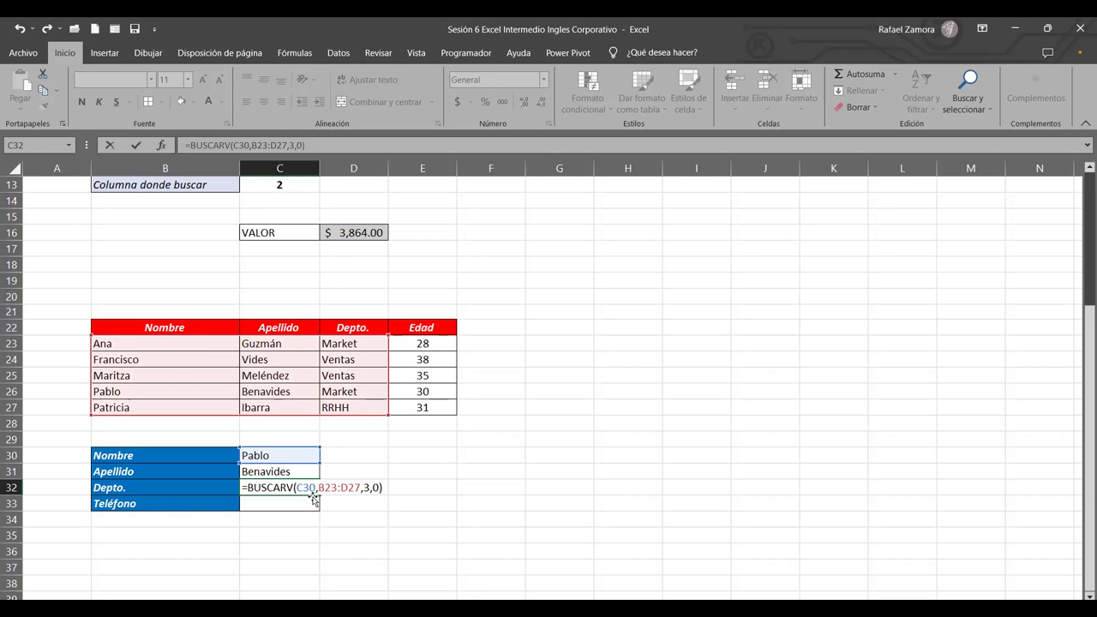
key("Return")
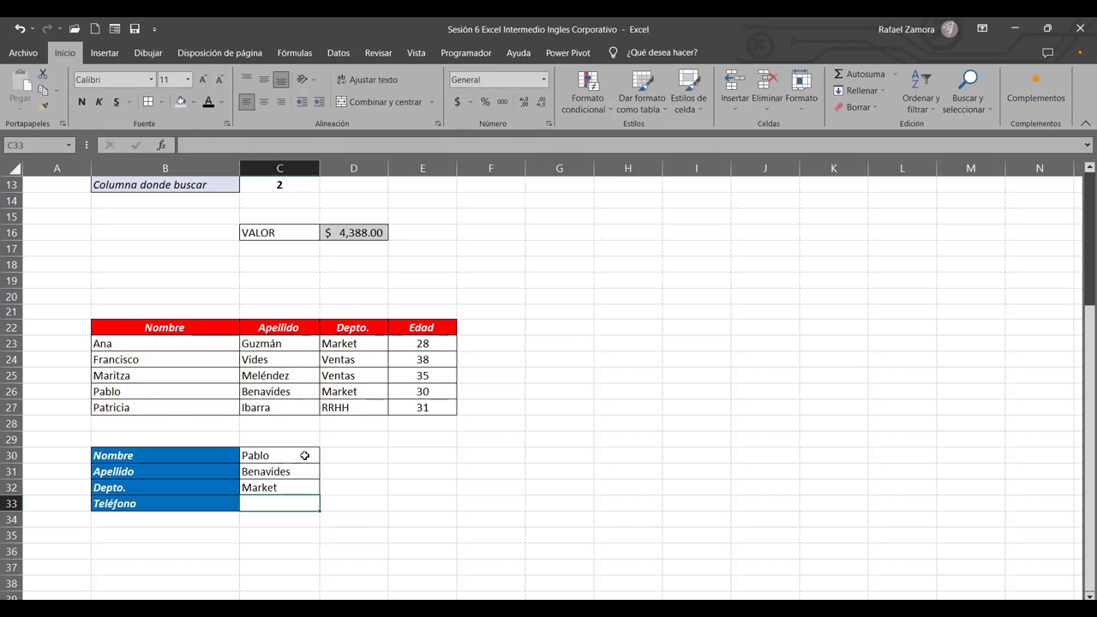
left_click(305, 454)
type("Ana")
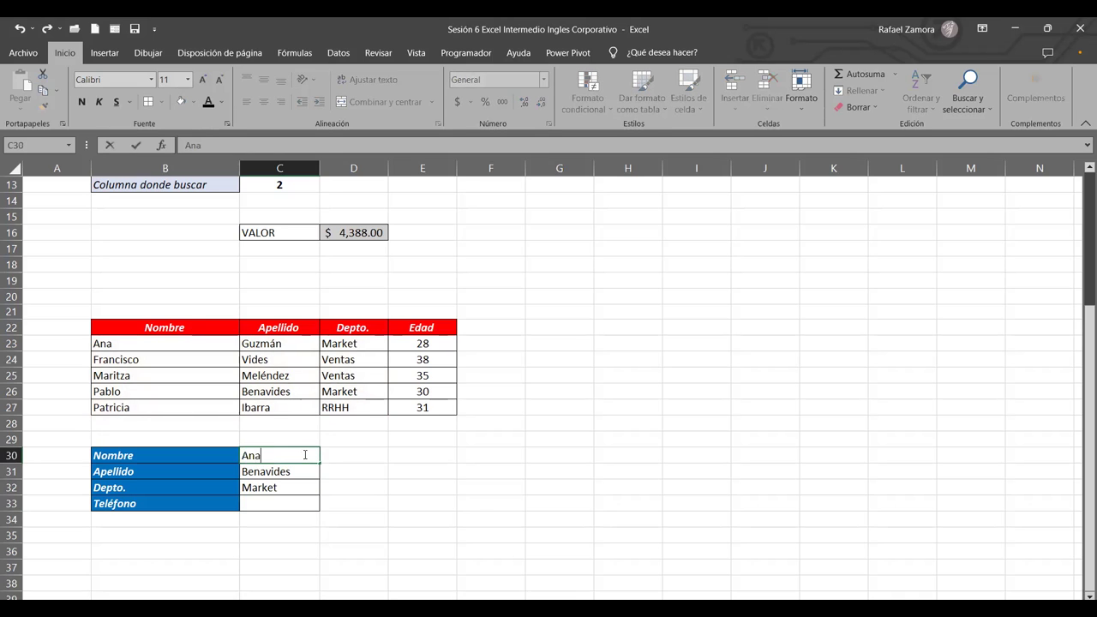
key("ctrl+Return")
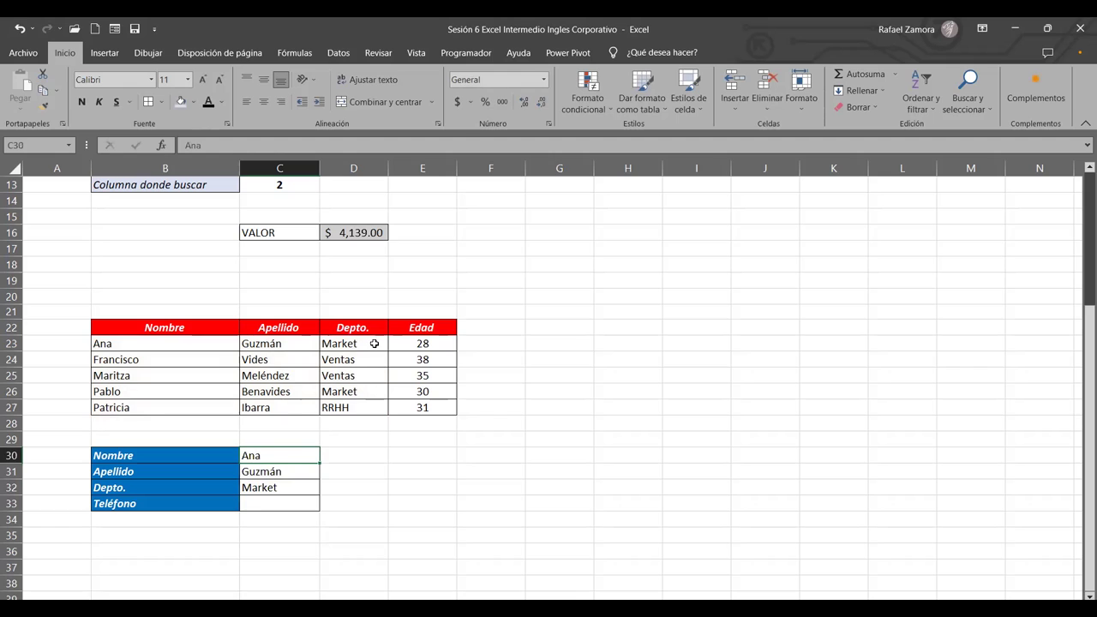
type("Francisco")
key("ctrl+Return")
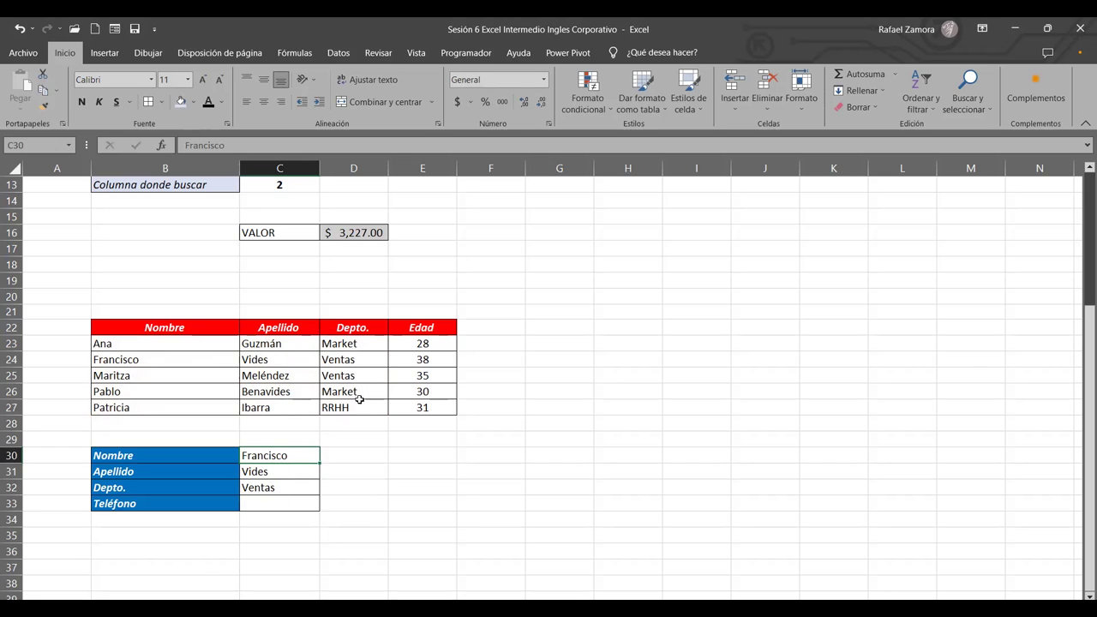
left_click(286, 503)
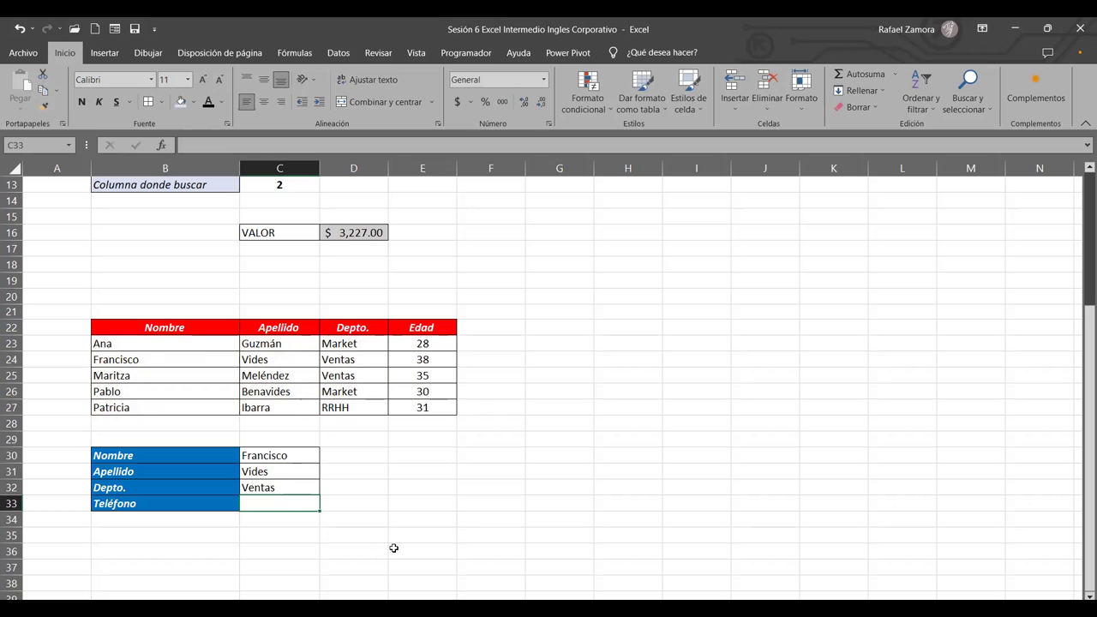
Step: Enter =BUSCARV(C30,B23:E27,4,0) in C33, returning Francisco's age of 38
type("=")
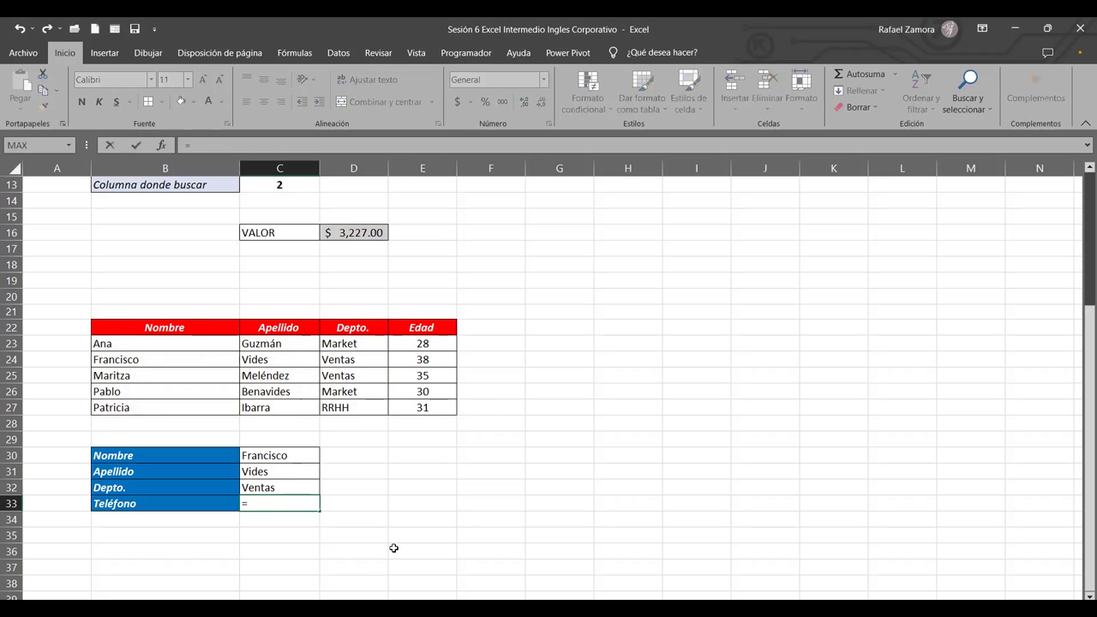
type("buscar")
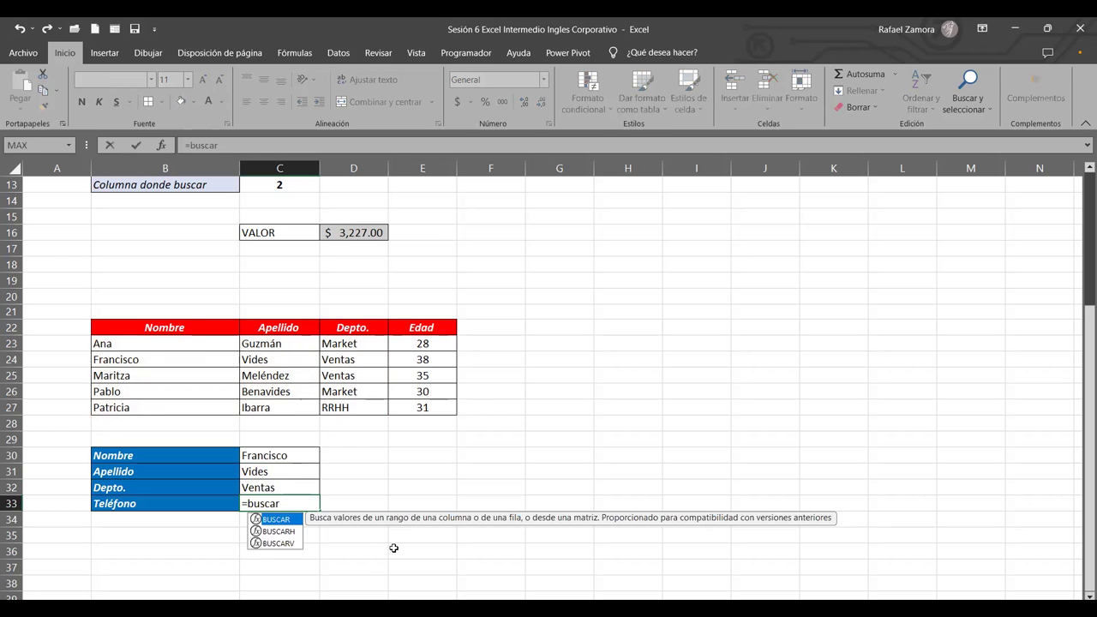
key("Down")
key("Down")
key("Tab")
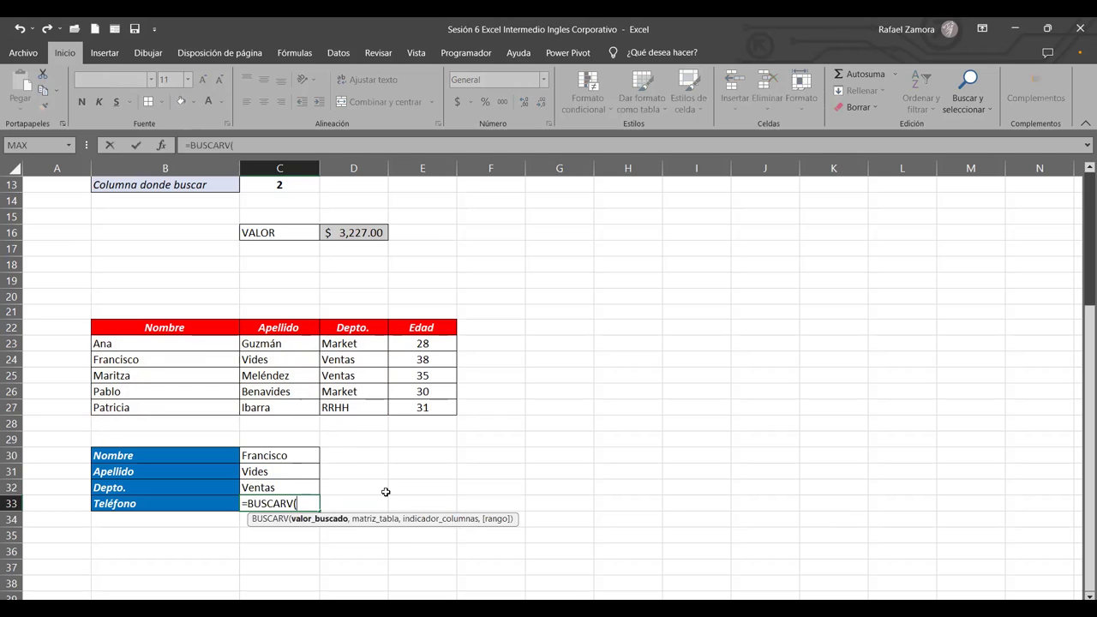
left_click(289, 454)
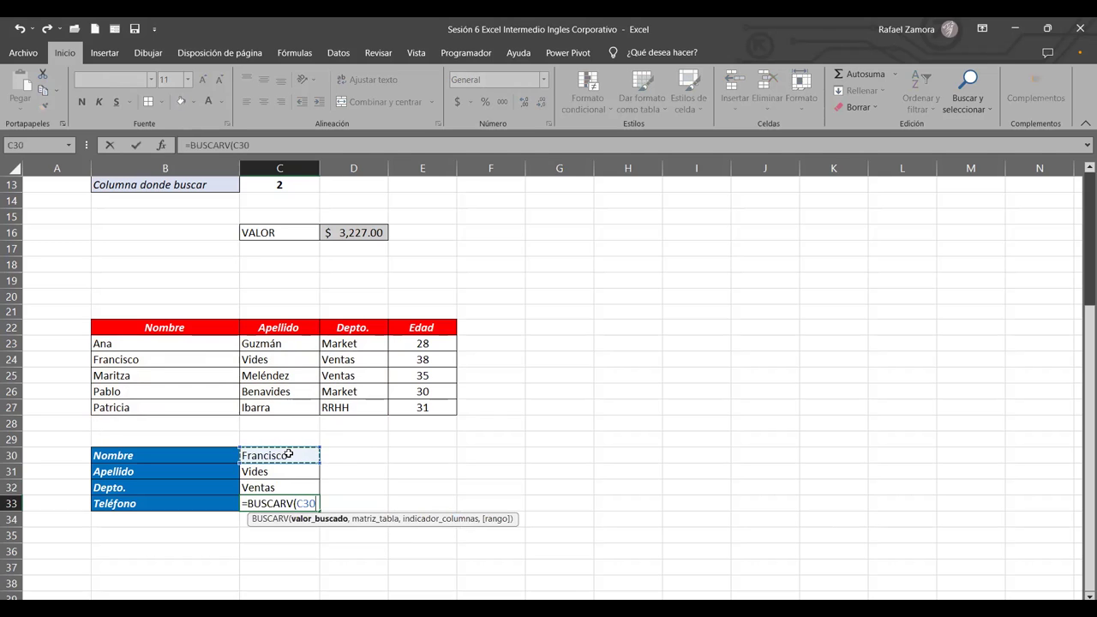
type(",")
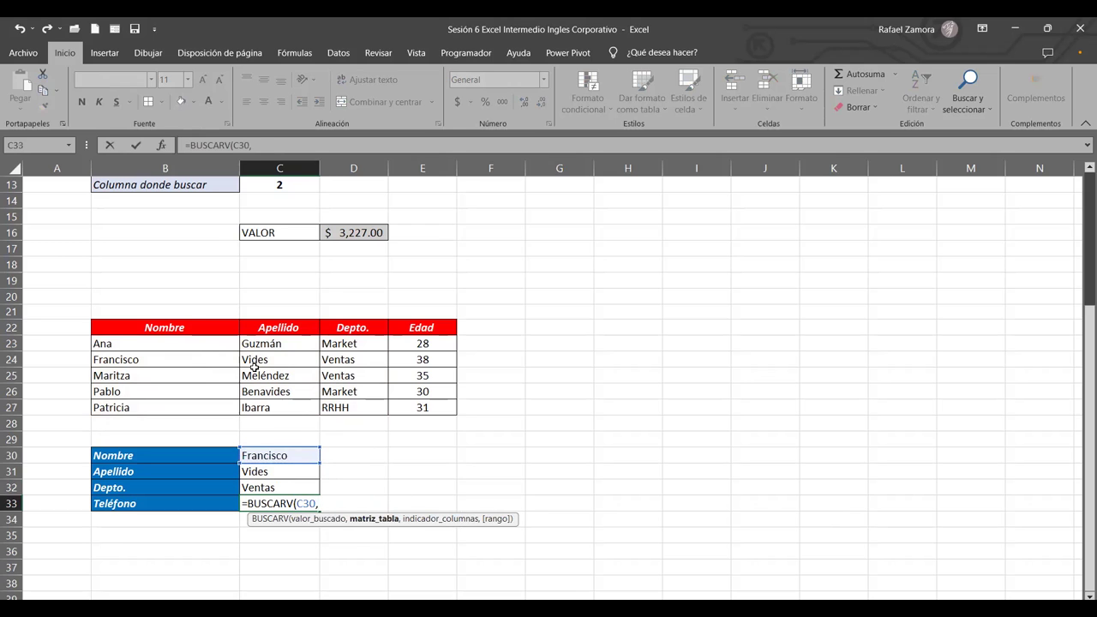
left_click(201, 343)
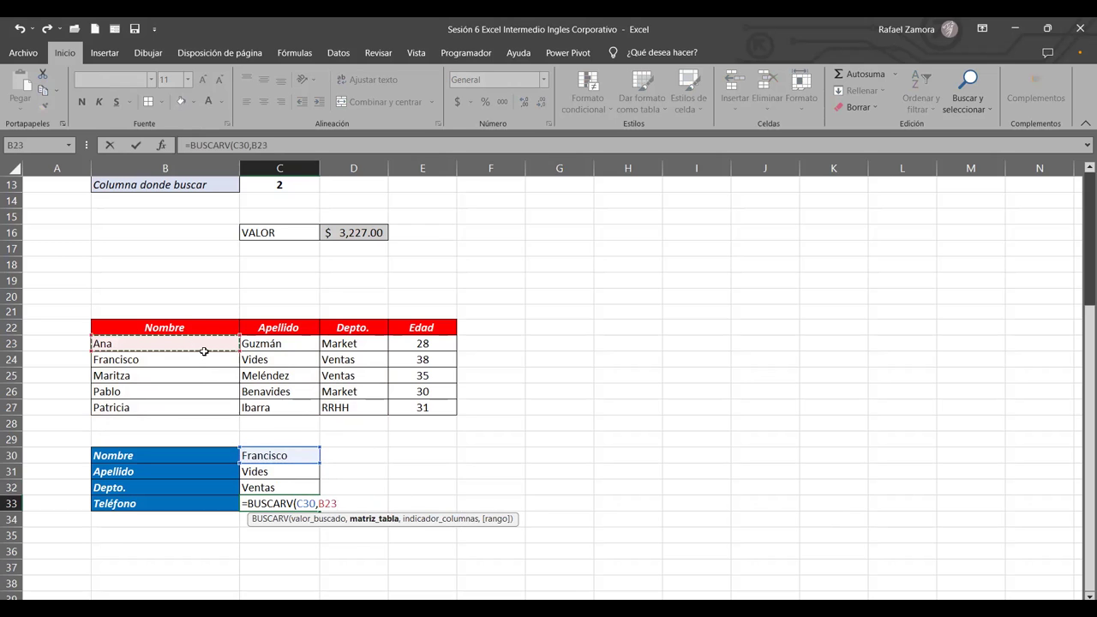
left_click(428, 405, "shift")
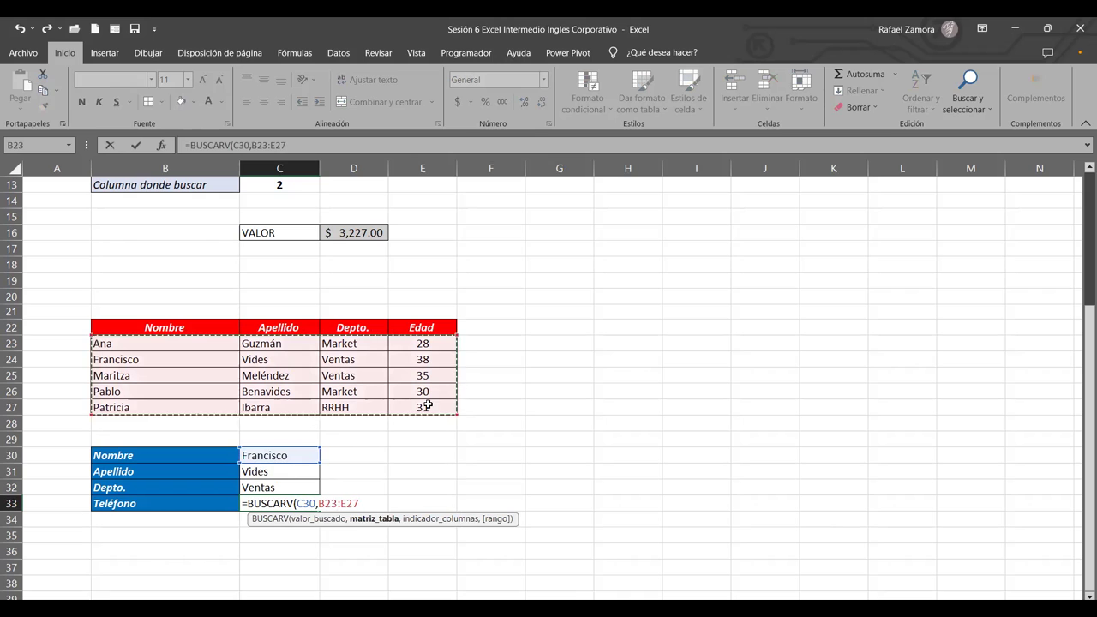
type(",")
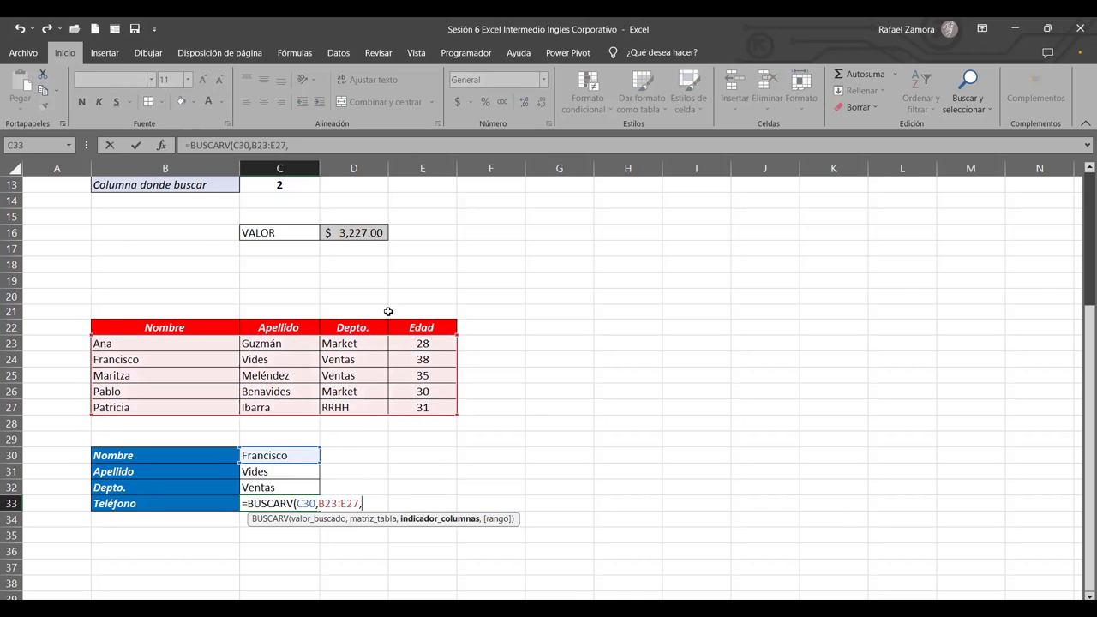
type("4")
type(",0")
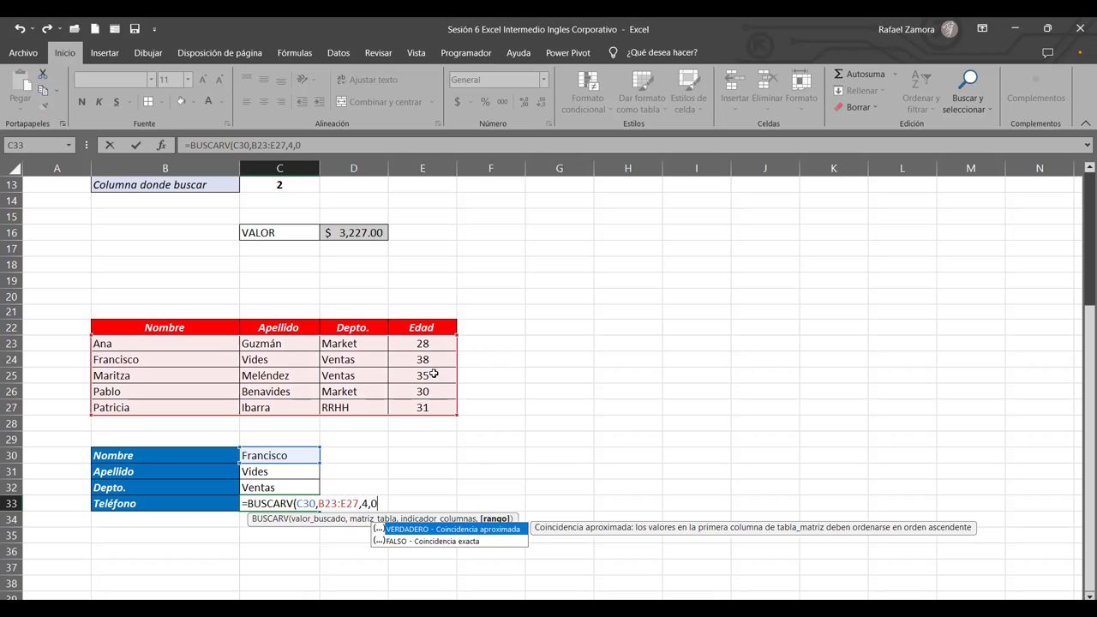
type(")")
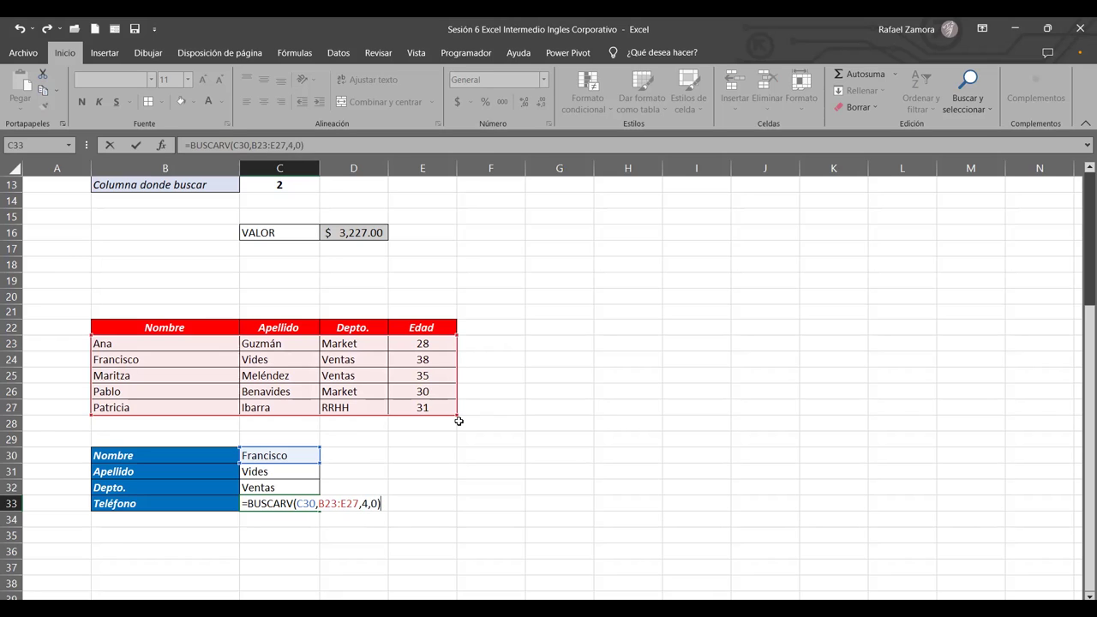
key("Return")
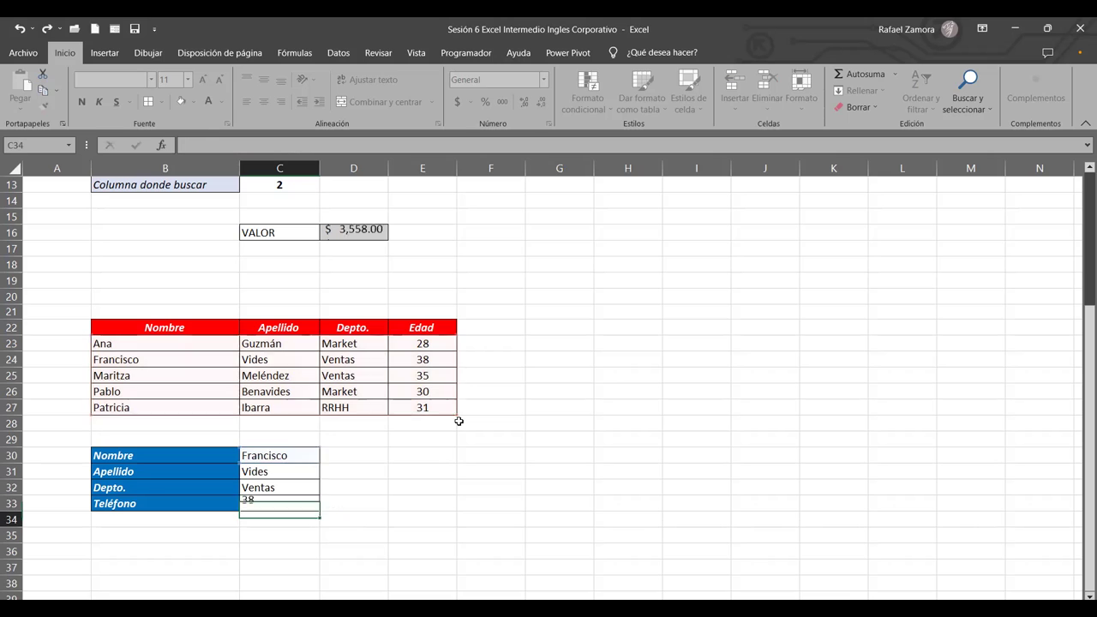
Step: Change the B33 label from Teléfono to Edad, then review the names list B23:B27
left_click(147, 499)
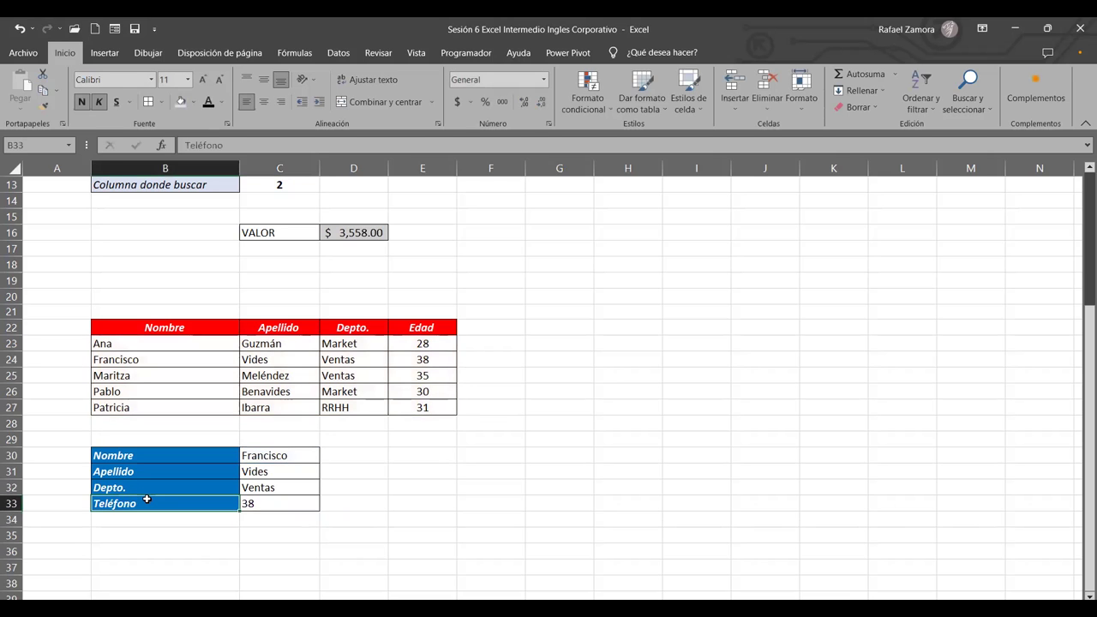
type("Edad")
key("Return")
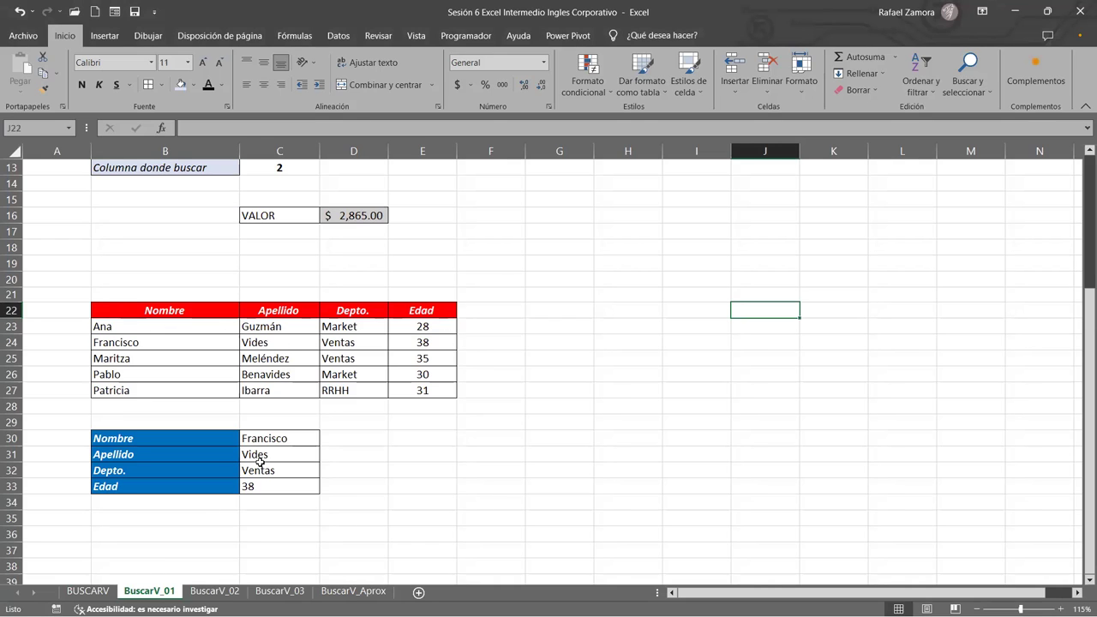
left_click_drag(202, 326, 188, 387)
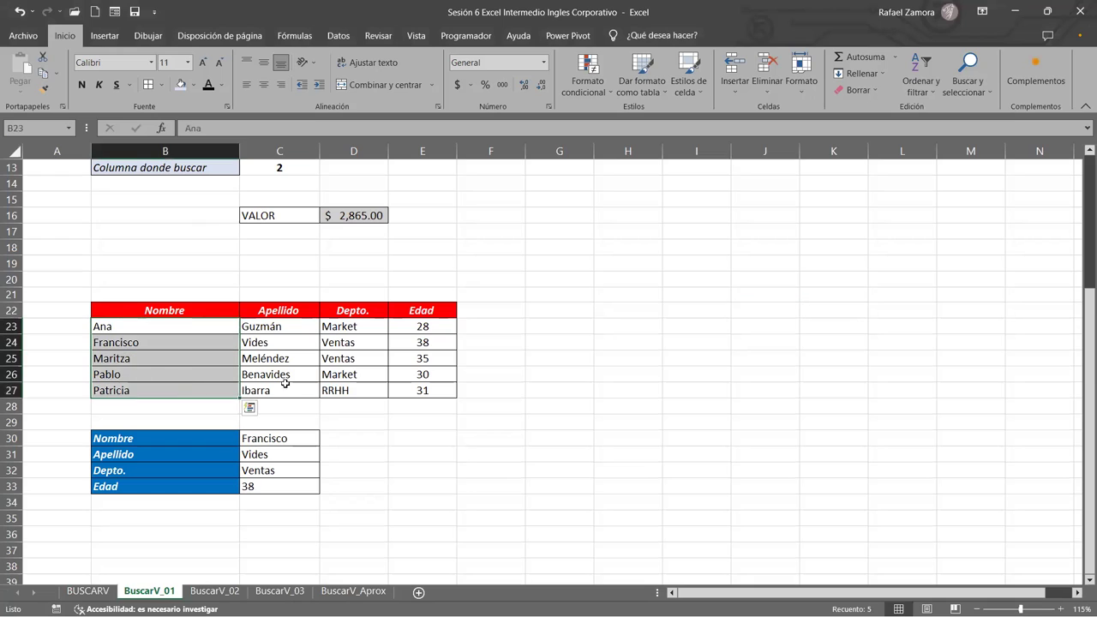
left_click(415, 438)
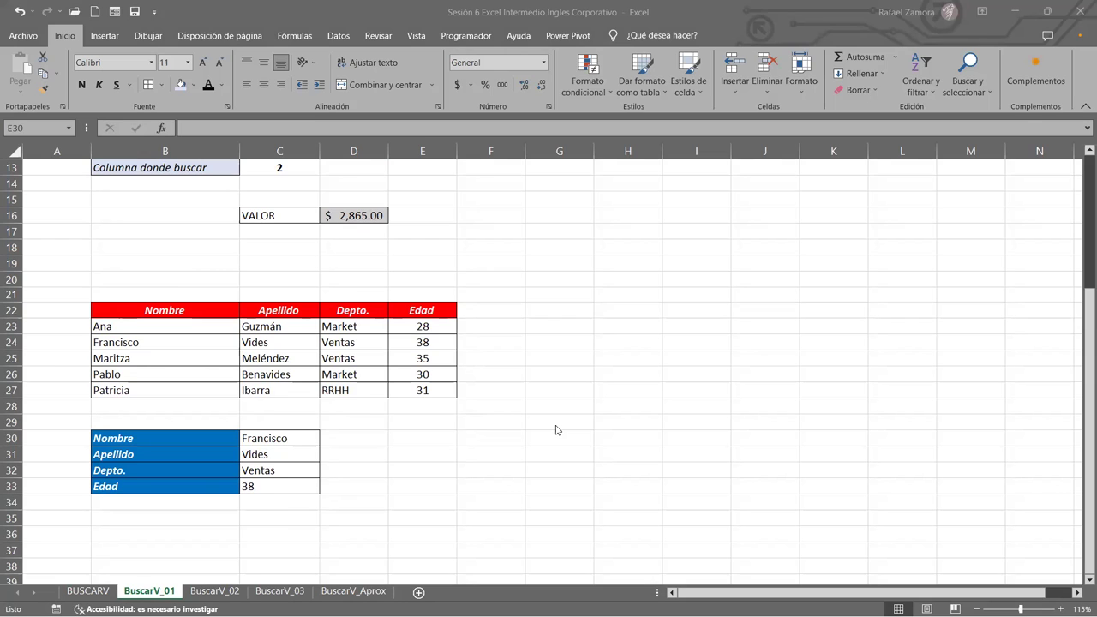
left_click(616, 320)
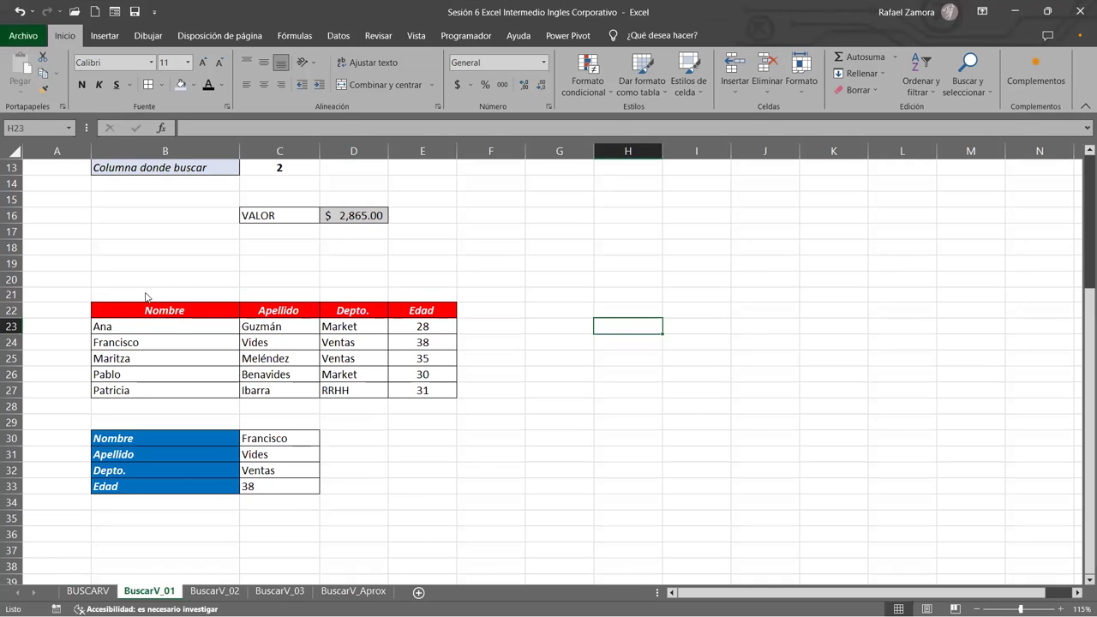
Step: Save the workbook as 'Sesión 6 Excel Intermedio Ingles Corporativo bak' via Guardar como
left_click(24, 52)
left_click(79, 264)
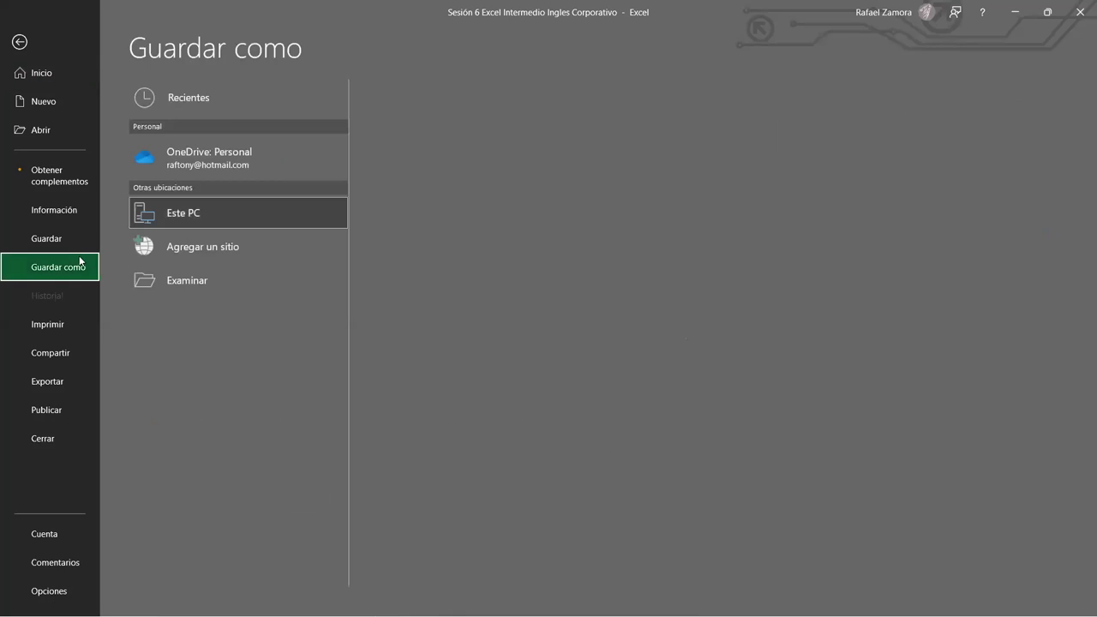
left_click(209, 282)
left_click(312, 277)
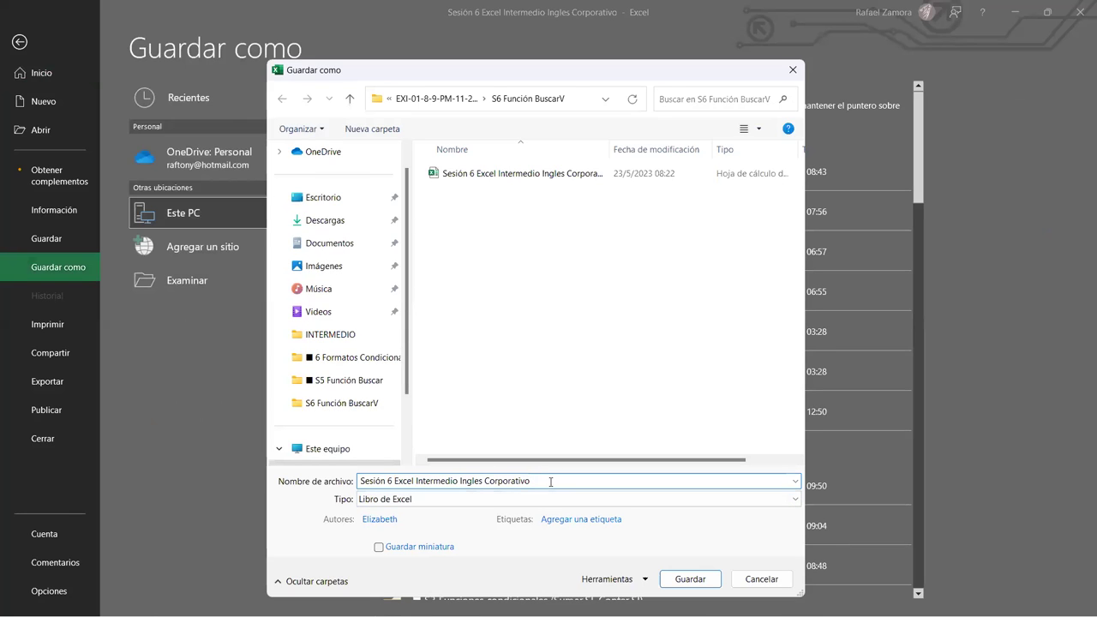
type("bak")
left_click_drag(360, 481, 550, 484)
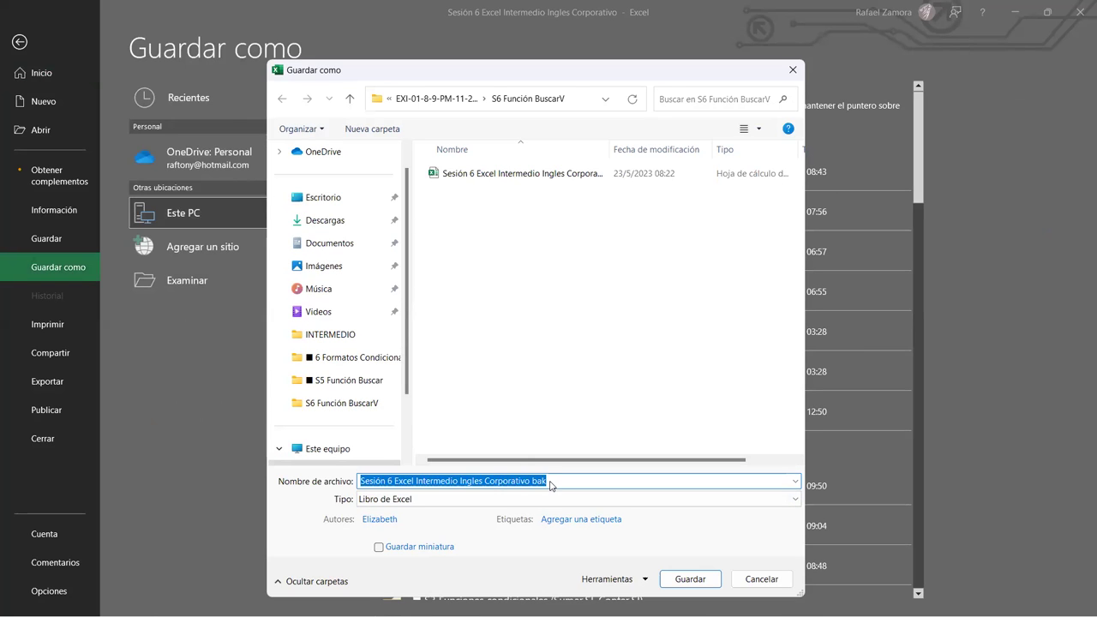
key("Return")
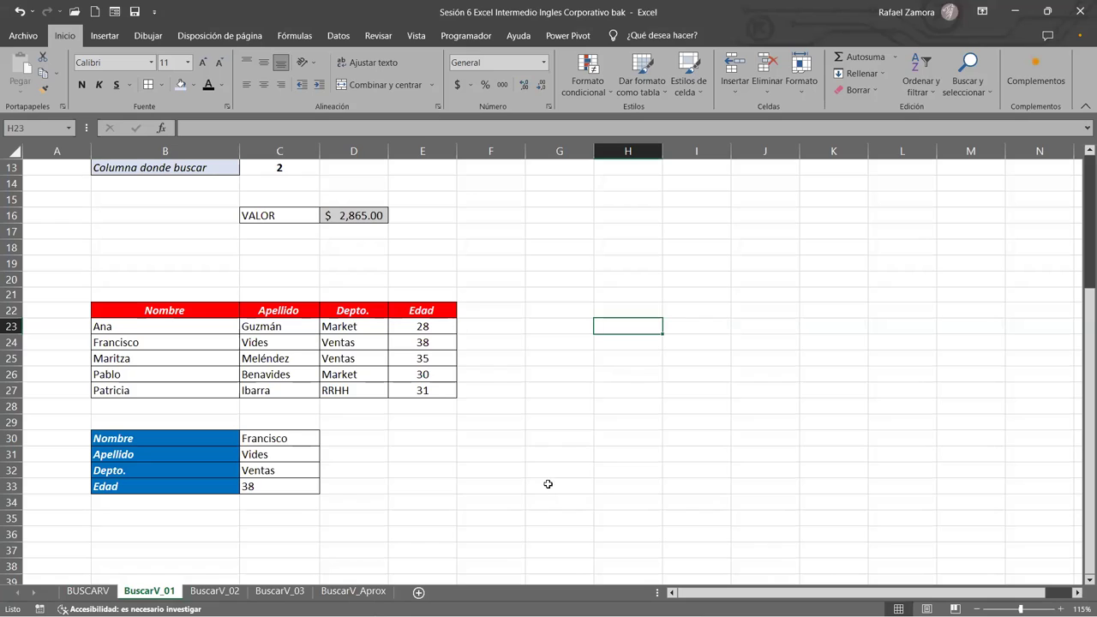